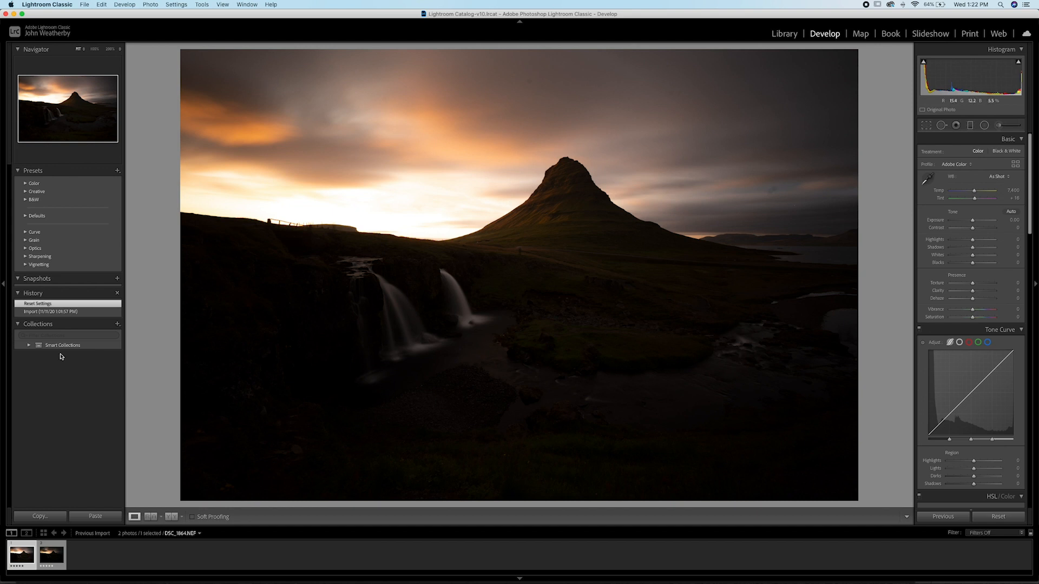
Step: Adjust the tone of DSC_1864 with exposure +2.05, shadows +29 and highlights -70
{"action": "left_click", "coordinate": [48, 566]}
{"action": "left_click_drag", "start_coordinate": [974, 222], "coordinate": [979, 249]}
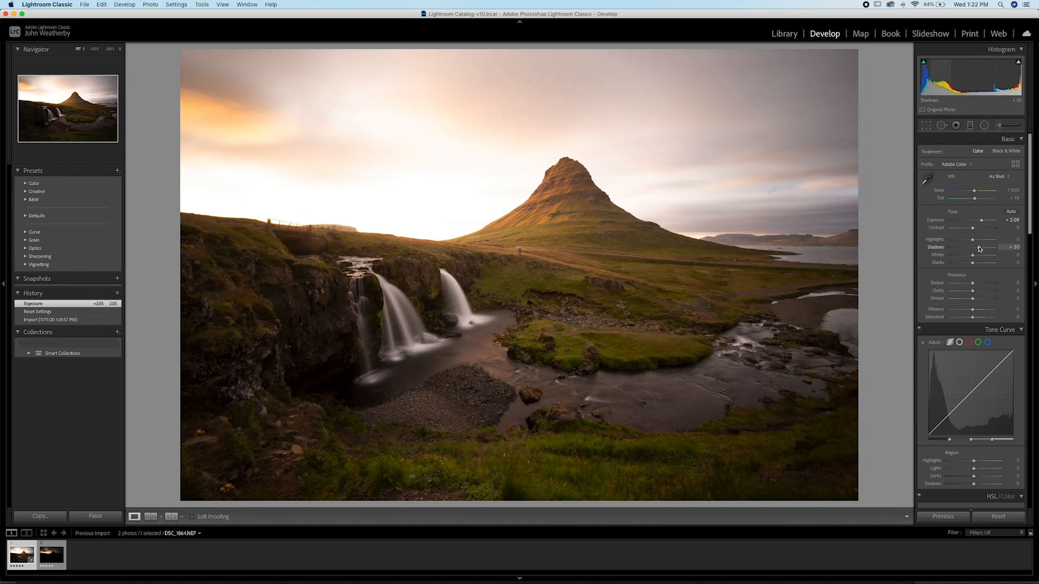
{"action": "left_click_drag", "start_coordinate": [979, 249], "coordinate": [929, 240]}
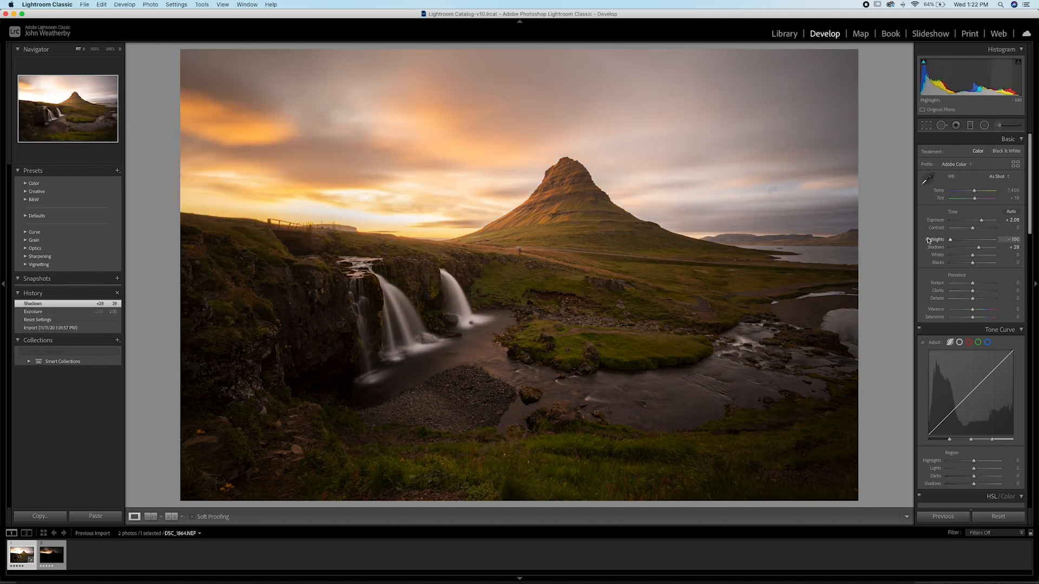
{"action": "left_click_drag", "start_coordinate": [906, 242], "coordinate": [959, 243]}
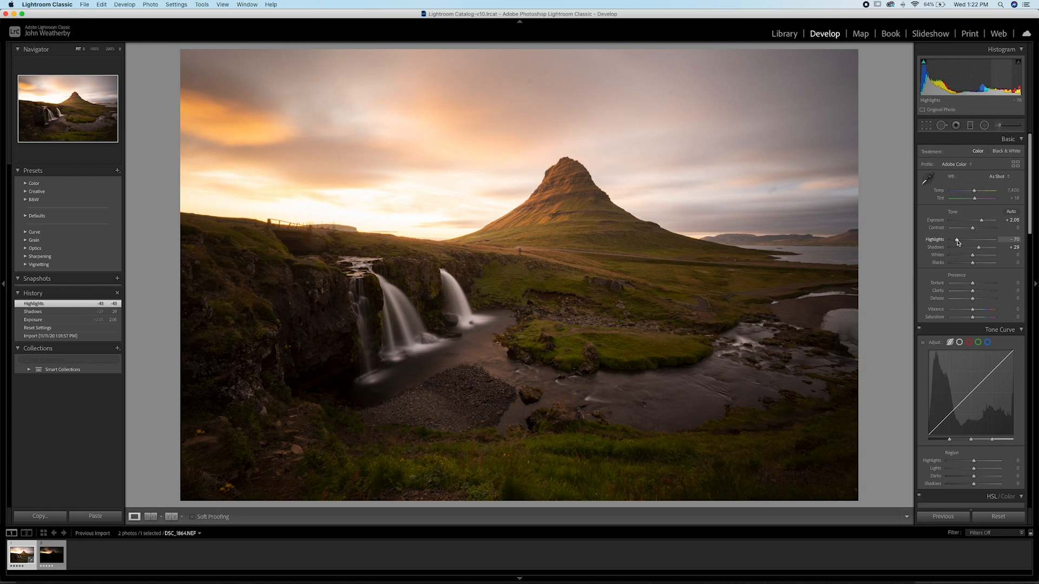
{"action": "left_click_drag", "start_coordinate": [958, 242], "coordinate": [958, 242]}
Step: Adjust the tone of DSC_1865 with exposure +2.75, highlights -83 and shadows +63
{"action": "key", "text": "Right"}
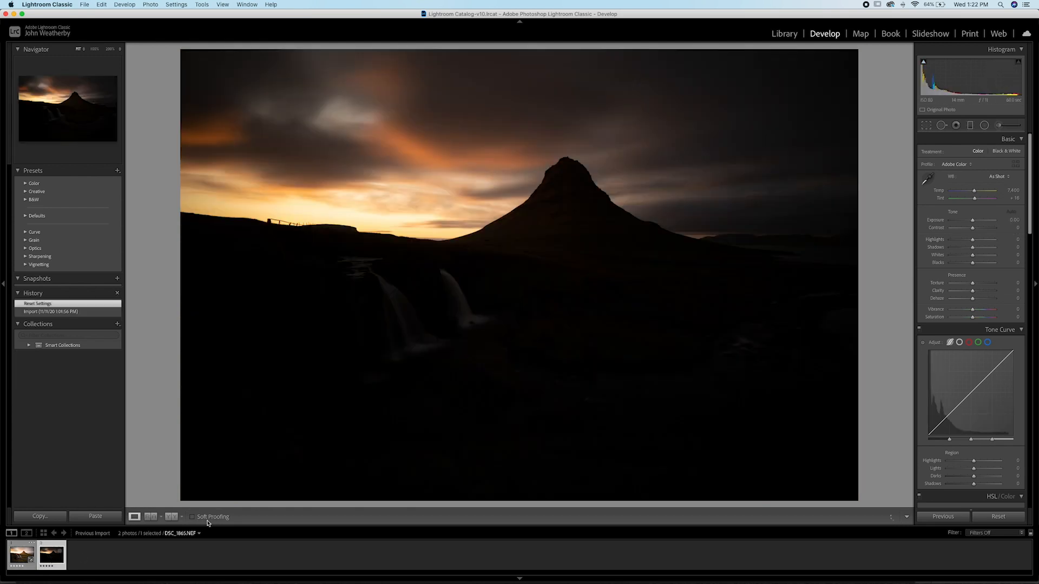
{"action": "left_click_drag", "start_coordinate": [973, 220], "coordinate": [985, 249]}
{"action": "left_click", "coordinate": [973, 249]}
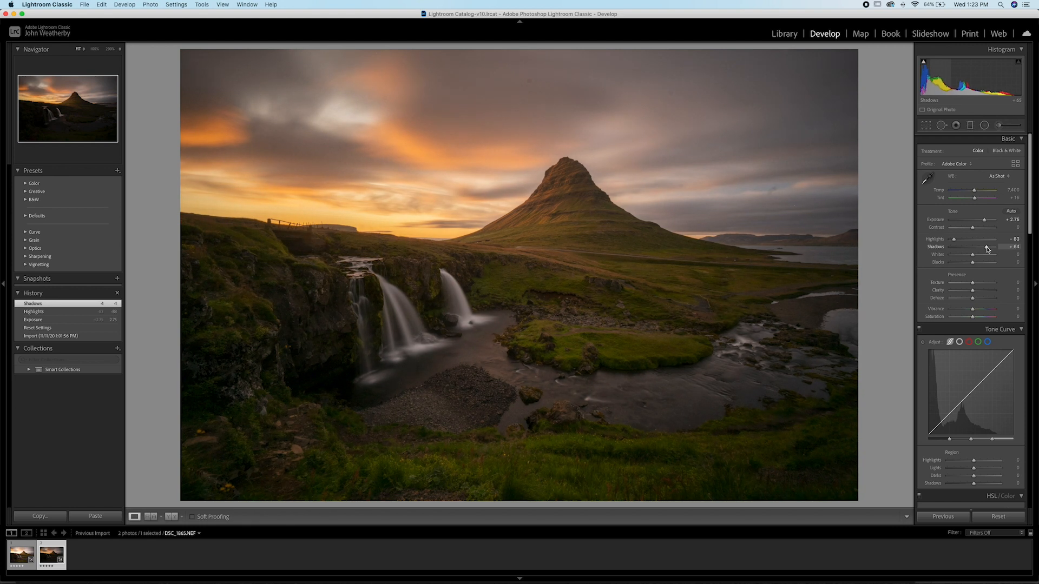
{"action": "left_click_drag", "start_coordinate": [987, 249], "coordinate": [987, 249]}
Step: Inspect the river and sky of DSC_1865 at 100%, comparing the recovered shadow detail with the unedited version
{"action": "left_click", "coordinate": [485, 399]}
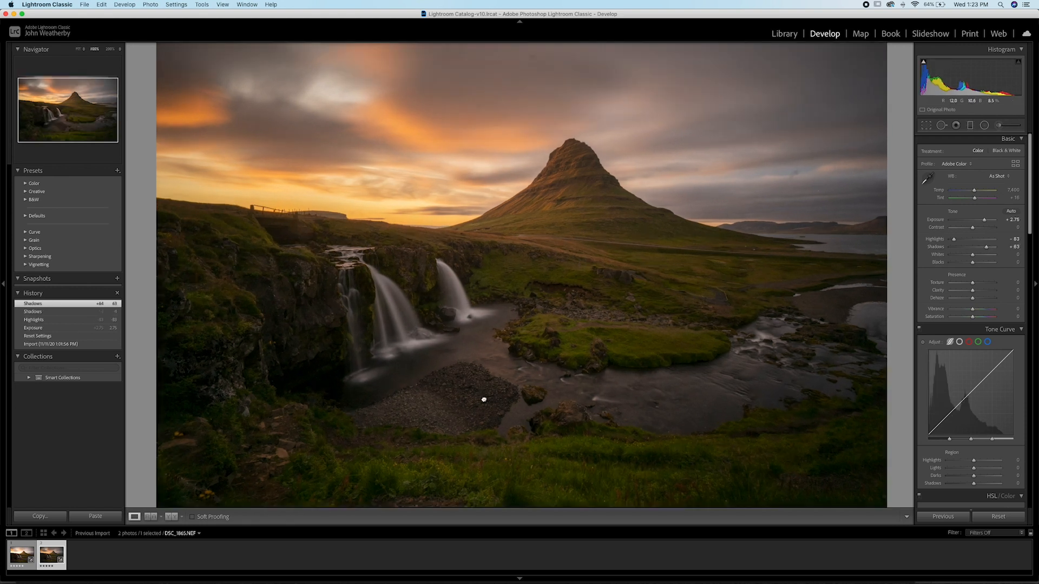
{"action": "left_click_drag", "start_coordinate": [501, 395], "coordinate": [384, 394]}
{"action": "left_click_drag", "start_coordinate": [602, 370], "coordinate": [500, 400]}
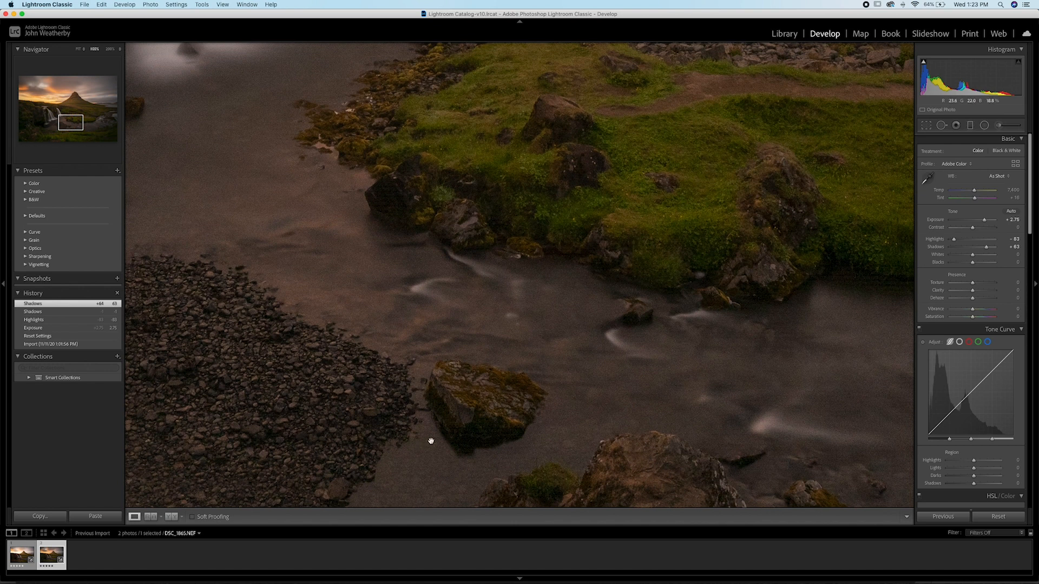
{"action": "key", "text": "backslash"}
{"action": "key", "text": "backslash"}
{"action": "key", "text": "backslash"}
{"action": "key", "text": "backslash"}
{"action": "left_click_drag", "start_coordinate": [511, 260], "coordinate": [644, 471]}
{"action": "scroll", "coordinate": [547, 324], "scroll_direction": "up", "scroll_amount": 10}
{"action": "left_click_drag", "start_coordinate": [352, 396], "coordinate": [750, 379]}
{"action": "left_click_drag", "start_coordinate": [515, 417], "coordinate": [608, 453]}
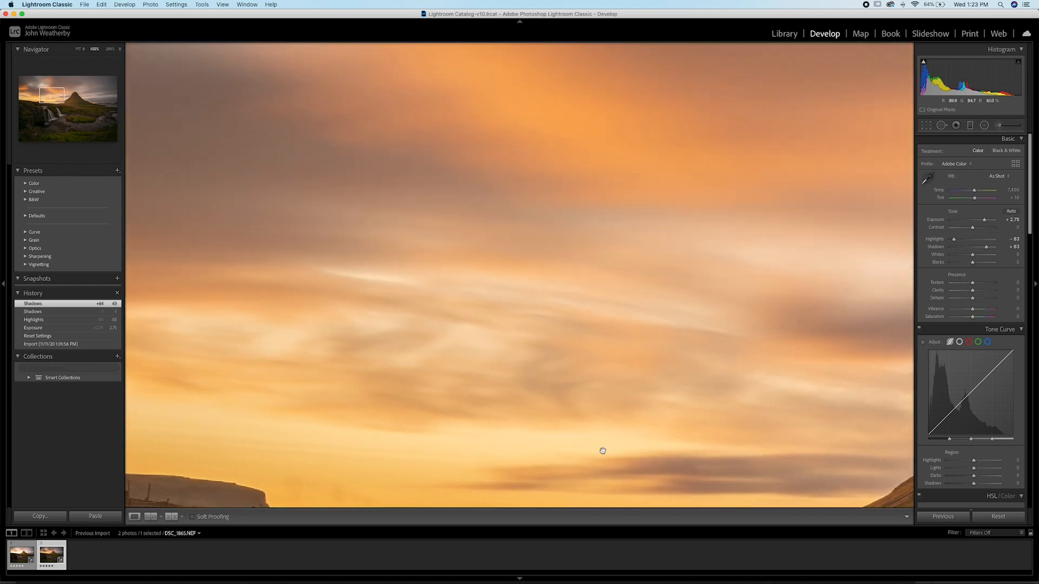
{"action": "left_click_drag", "start_coordinate": [487, 361], "coordinate": [612, 404]}
Step: Compare the full views of DSC_1864 and DSC_1865, checking the sky and the foreground
{"action": "left_click", "coordinate": [16, 559]}
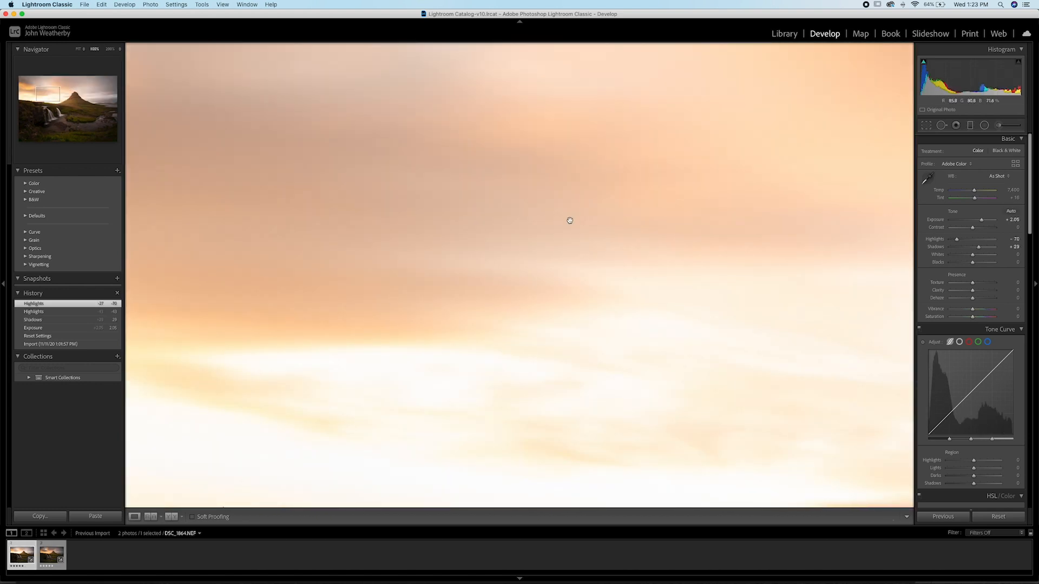
{"action": "left_click", "coordinate": [568, 220]}
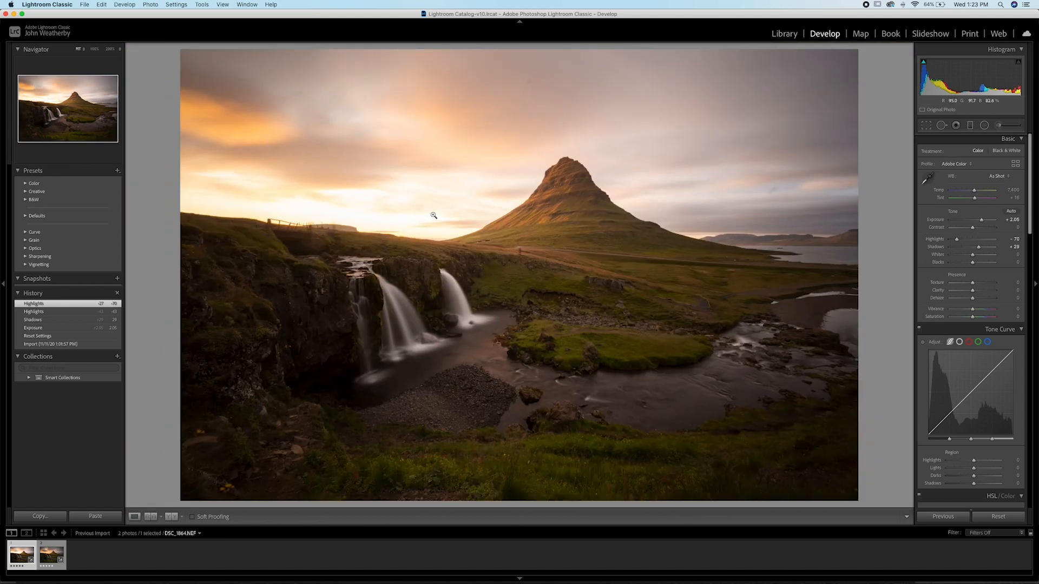
{"action": "left_click", "coordinate": [52, 556]}
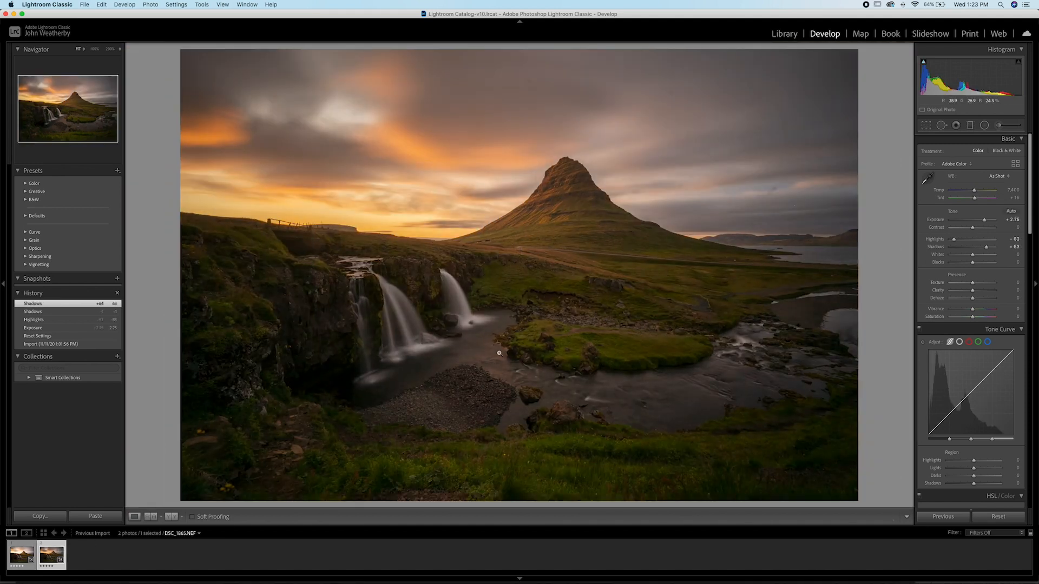
{"action": "left_click", "coordinate": [22, 555]}
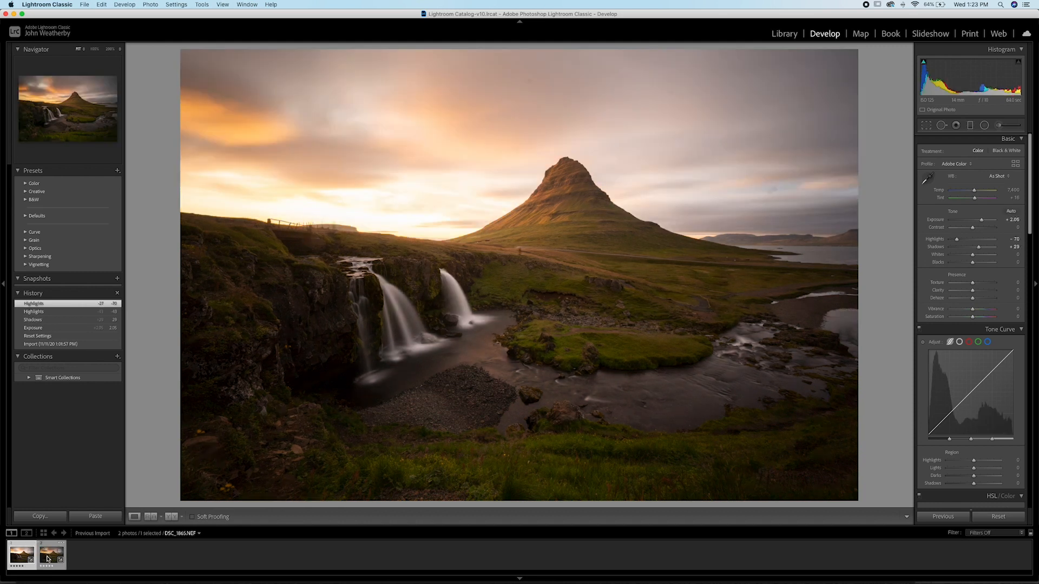
{"action": "left_click", "coordinate": [15, 555]}
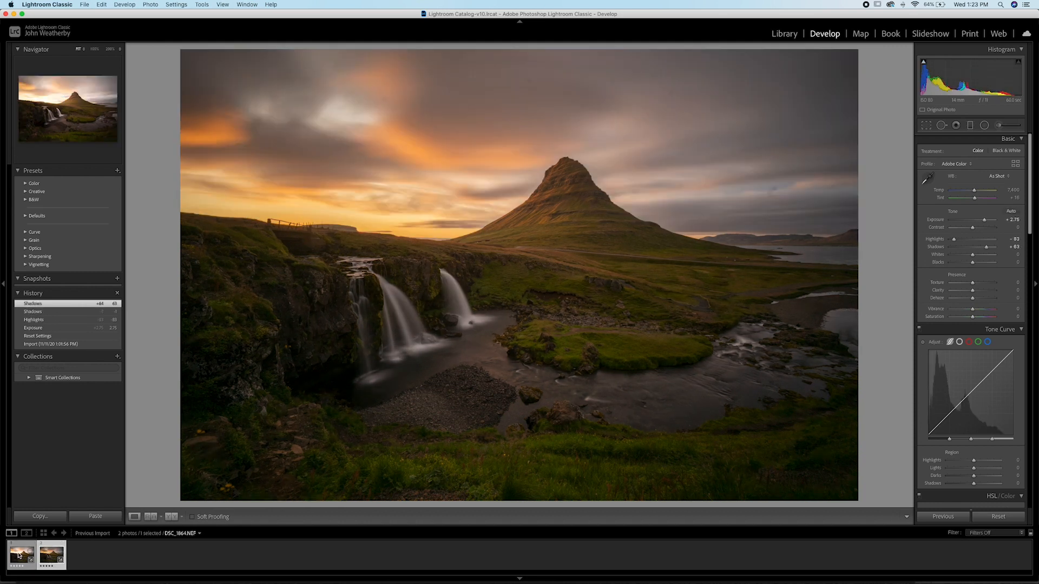
{"action": "left_click", "coordinate": [53, 557]}
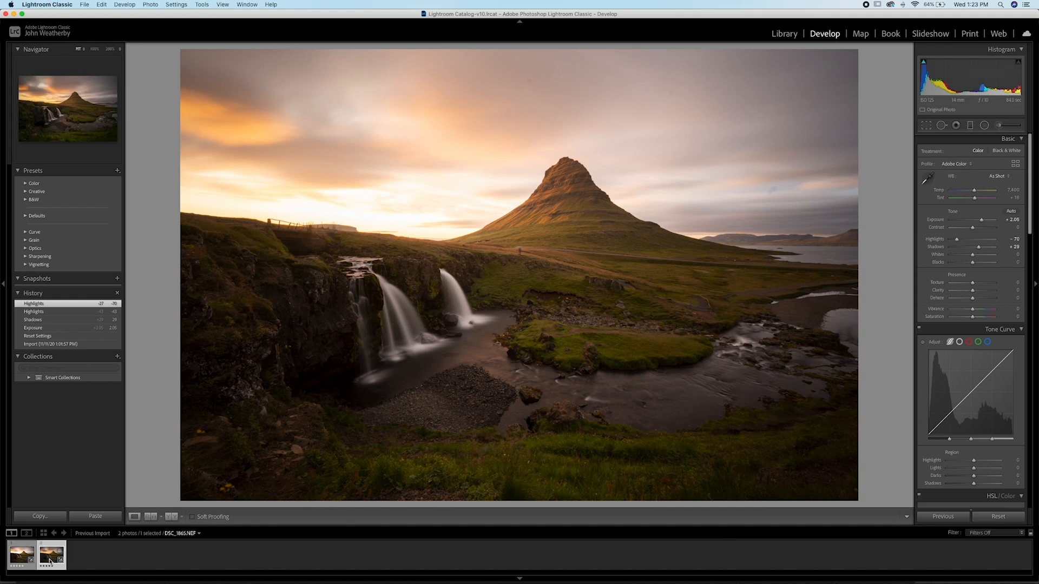
Step: Select both photos and enable lens profile corrections with Nikon as the lens make
{"action": "left_click", "coordinate": [26, 561], "text": "shift"}
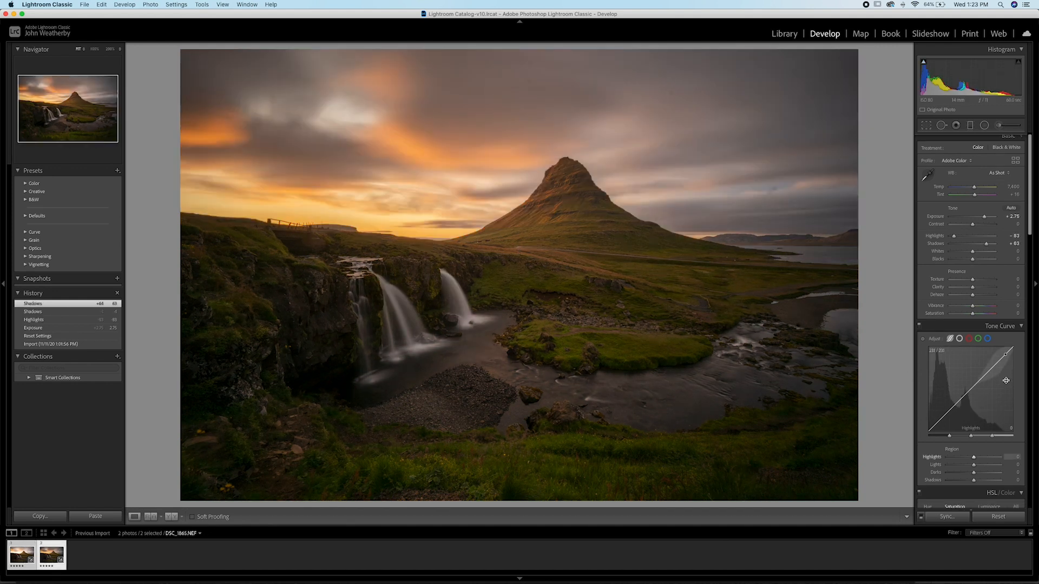
{"action": "scroll", "coordinate": [1006, 380], "scroll_direction": "down", "scroll_amount": 15}
{"action": "scroll", "coordinate": [1002, 385], "scroll_direction": "down", "scroll_amount": 8}
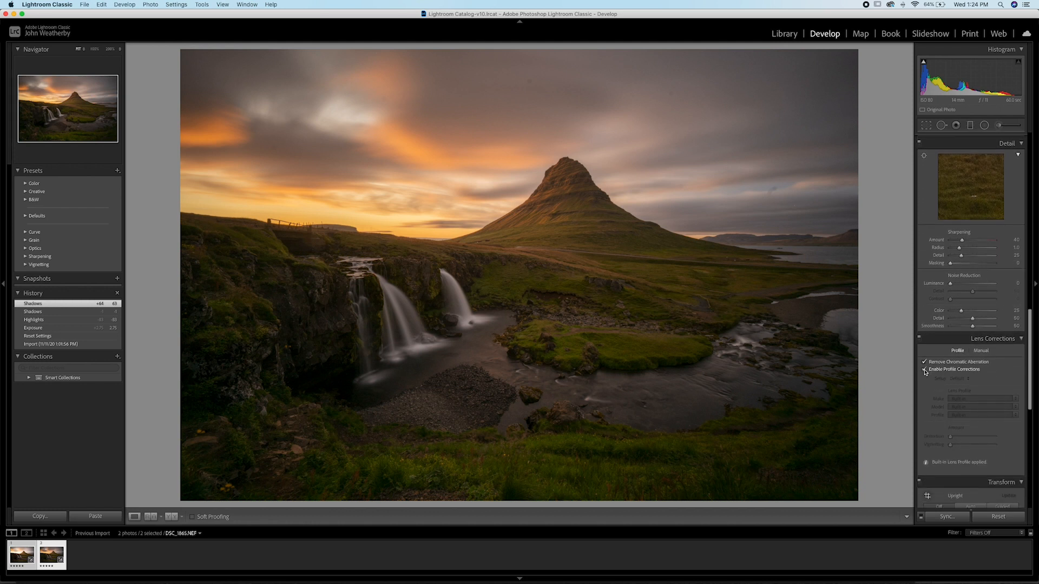
{"action": "left_click", "coordinate": [925, 371]}
{"action": "left_click", "coordinate": [972, 399]}
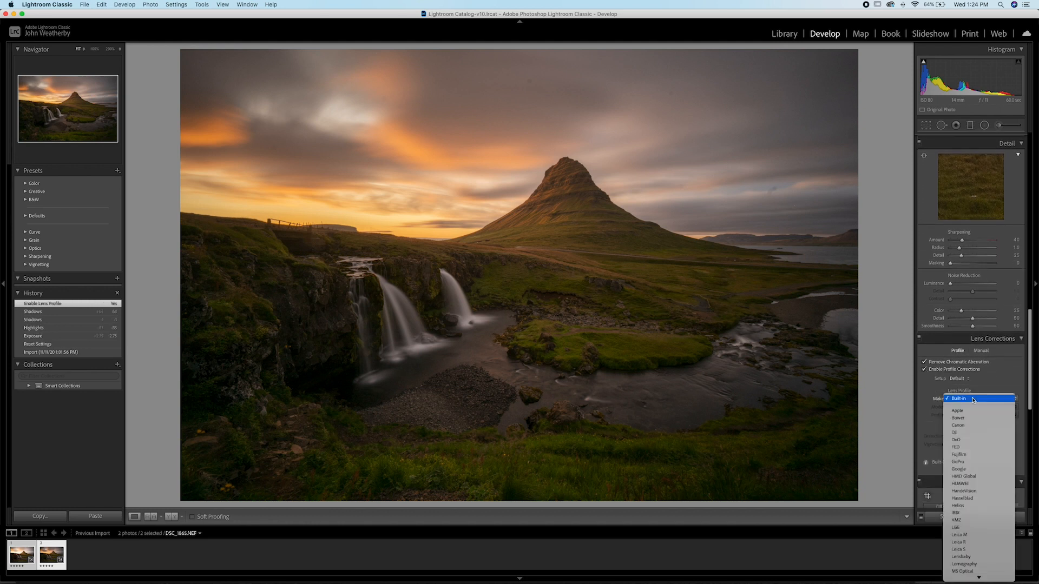
{"action": "scroll", "coordinate": [982, 513], "scroll_direction": "down", "scroll_amount": 4}
{"action": "left_click", "coordinate": [980, 499]}
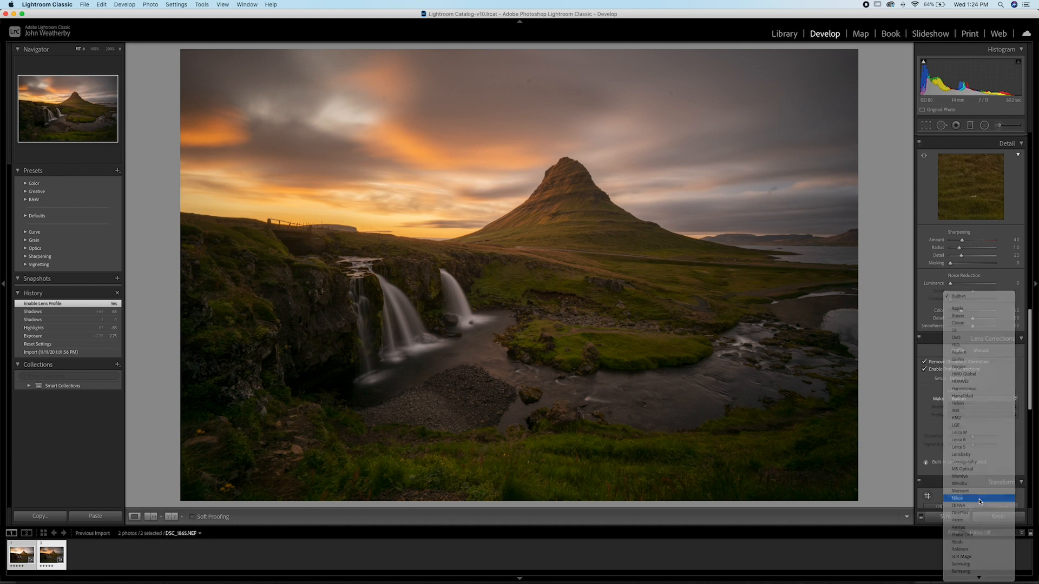
Step: Set the lens profile's distortion amount to 0 and toggle the profile corrections to check their effect
{"action": "left_click_drag", "start_coordinate": [973, 437], "coordinate": [925, 441]}
{"action": "left_click", "coordinate": [925, 370]}
{"action": "left_click", "coordinate": [925, 370]}
{"action": "left_click", "coordinate": [925, 369]}
{"action": "left_click", "coordinate": [925, 370]}
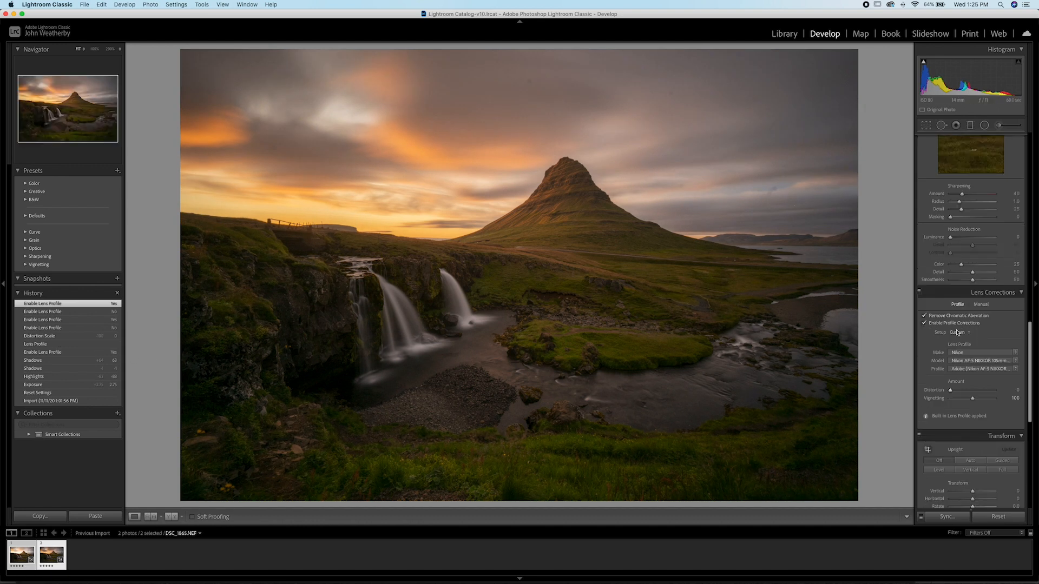
Step: Try a lens profile distortion amount of 105 on DSC_1865 and compare its alignment with DSC_1864
{"action": "left_click", "coordinate": [17, 556]}
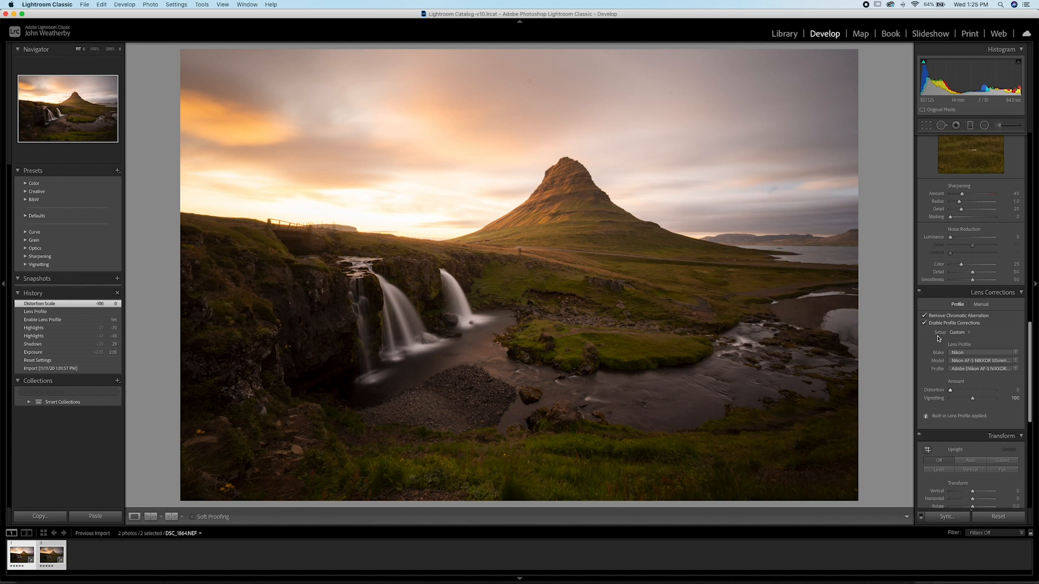
{"action": "left_click", "coordinate": [951, 391]}
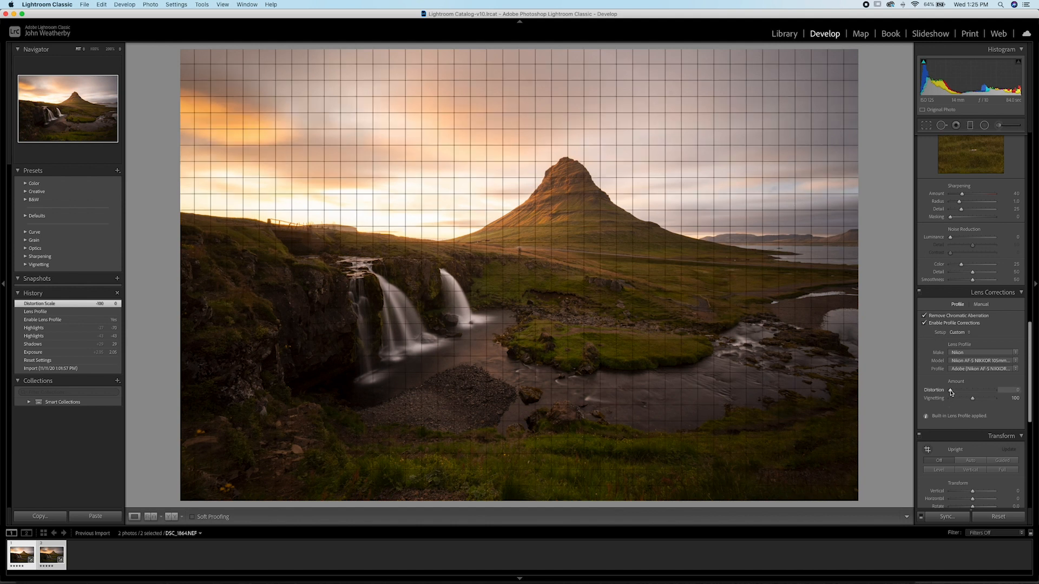
{"action": "left_click", "coordinate": [57, 560]}
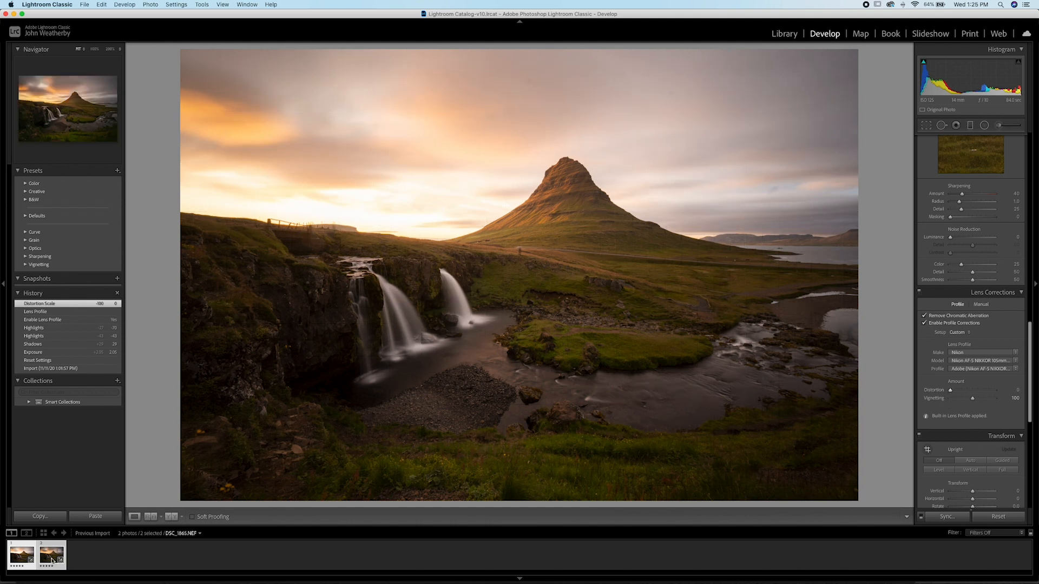
{"action": "left_click_drag", "start_coordinate": [951, 390], "coordinate": [975, 392]}
{"action": "left_click", "coordinate": [16, 556]}
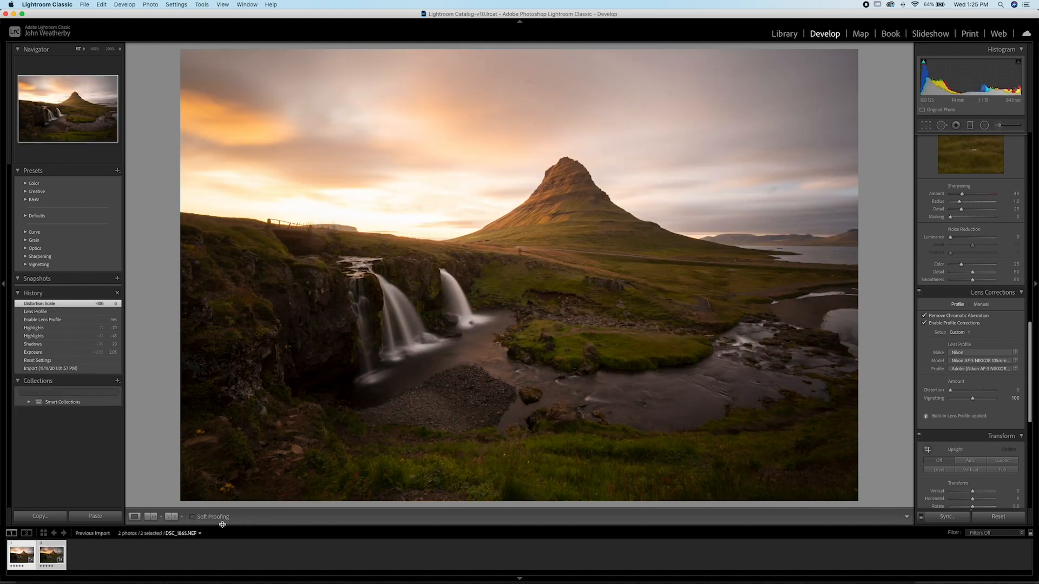
{"action": "left_click", "coordinate": [52, 556]}
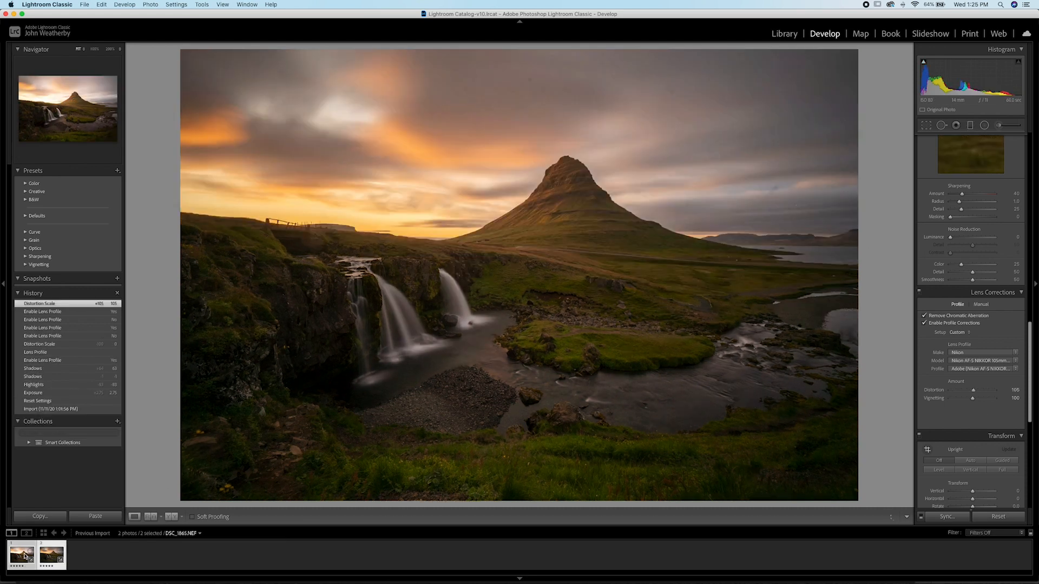
{"action": "left_click", "coordinate": [47, 557]}
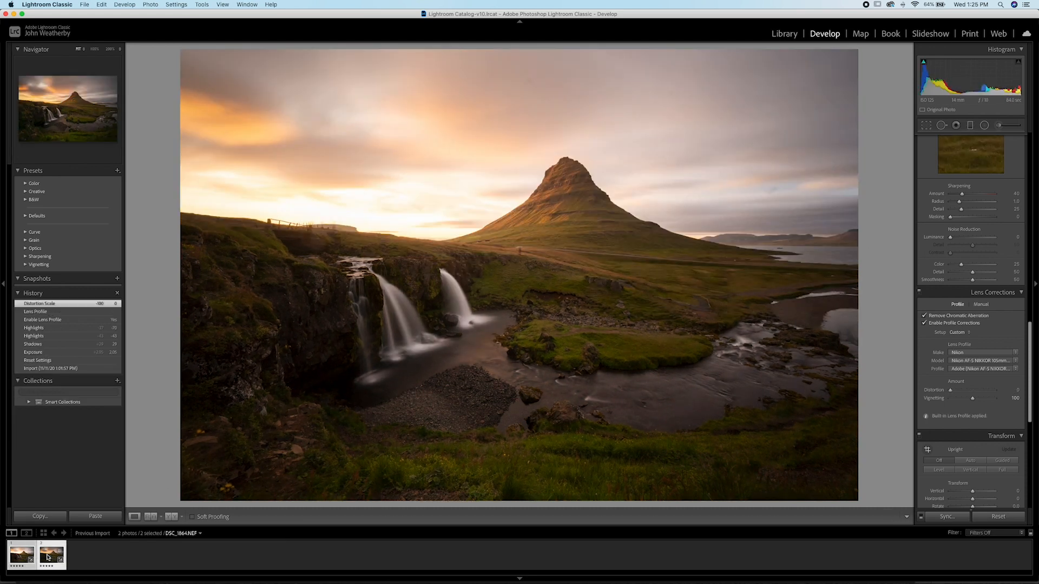
{"action": "scroll", "coordinate": [968, 443], "scroll_direction": "up", "scroll_amount": 3}
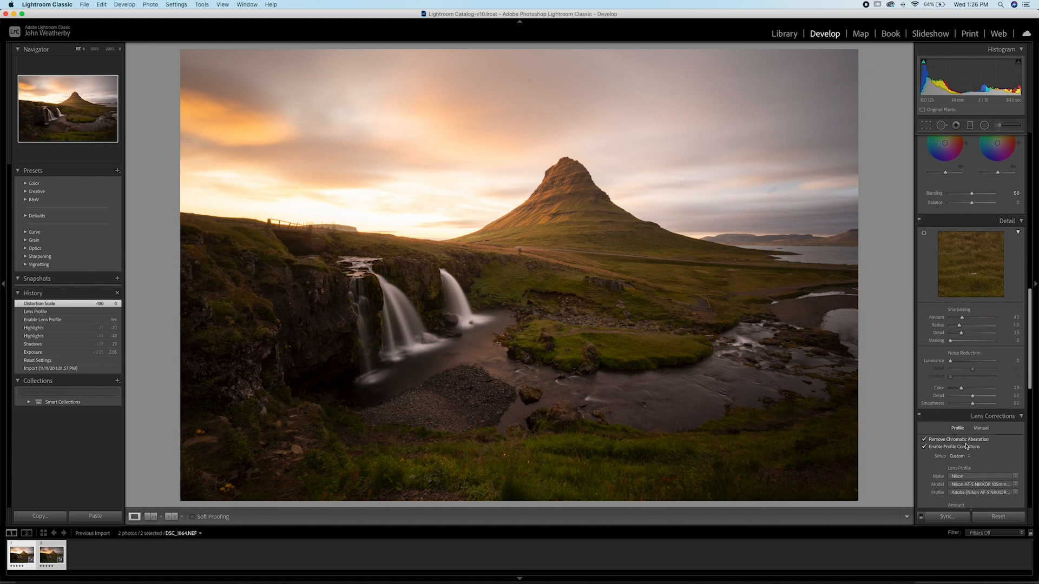
{"action": "scroll", "coordinate": [968, 443], "scroll_direction": "down", "scroll_amount": 2}
{"action": "left_click", "coordinate": [953, 457]}
{"action": "mouse_move", "coordinate": [944, 461]}
{"action": "left_mouse_down"}
{"action": "mouse_move", "coordinate": [954, 459]}
{"action": "mouse_move", "coordinate": [945, 460]}
{"action": "left_mouse_up"}
Step: Cool the white balance of DSC_1864 to a temperature of 6,204 and compare it with DSC_1865
{"action": "scroll", "coordinate": [944, 460], "scroll_direction": "up", "scroll_amount": 10}
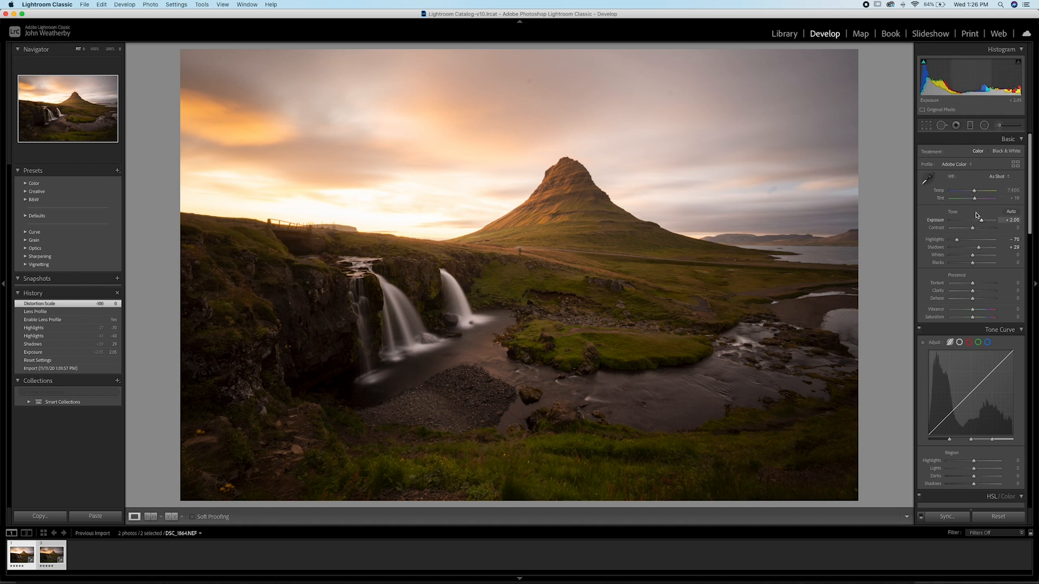
{"action": "left_click_drag", "start_coordinate": [973, 192], "coordinate": [971, 193]}
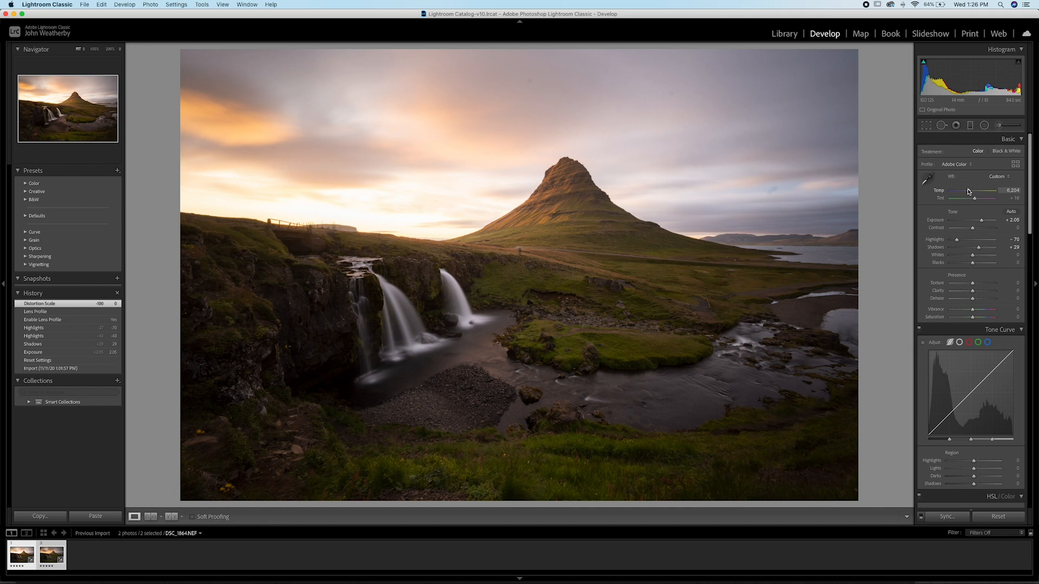
{"action": "left_click_drag", "start_coordinate": [969, 192], "coordinate": [968, 192]}
{"action": "left_click", "coordinate": [49, 556]}
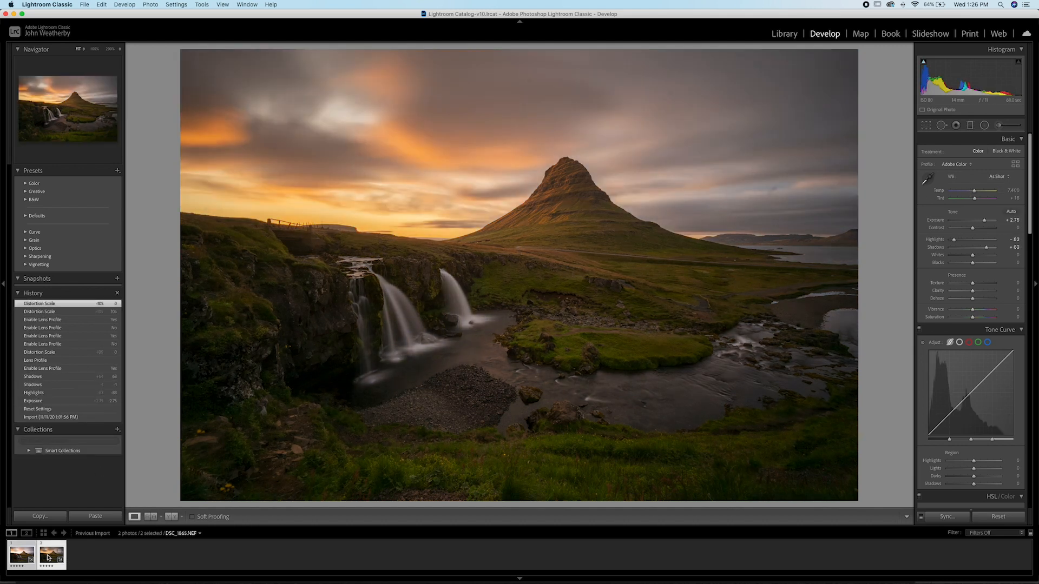
{"action": "left_click", "coordinate": [15, 556]}
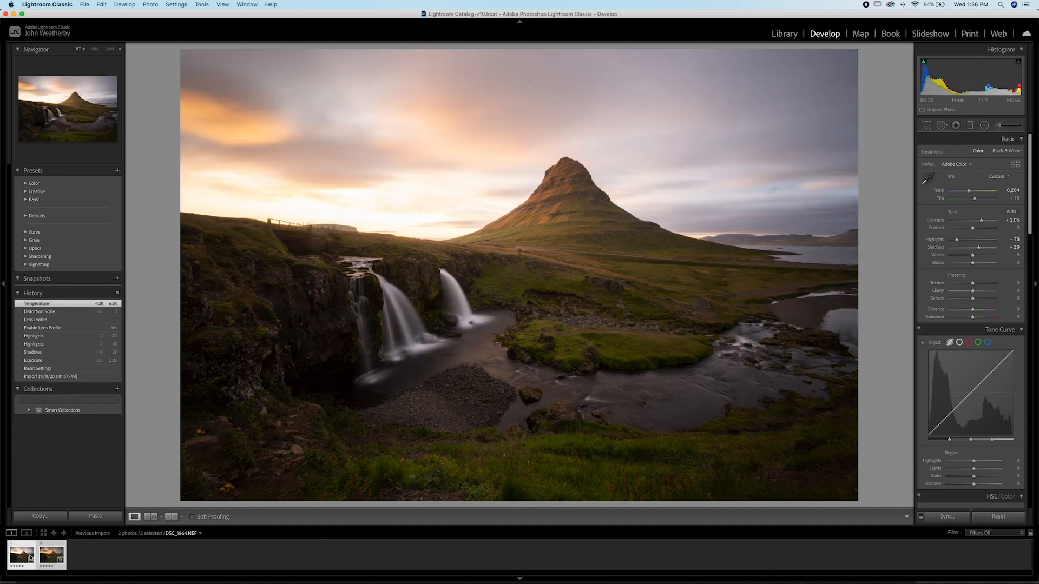
{"action": "left_click", "coordinate": [46, 558]}
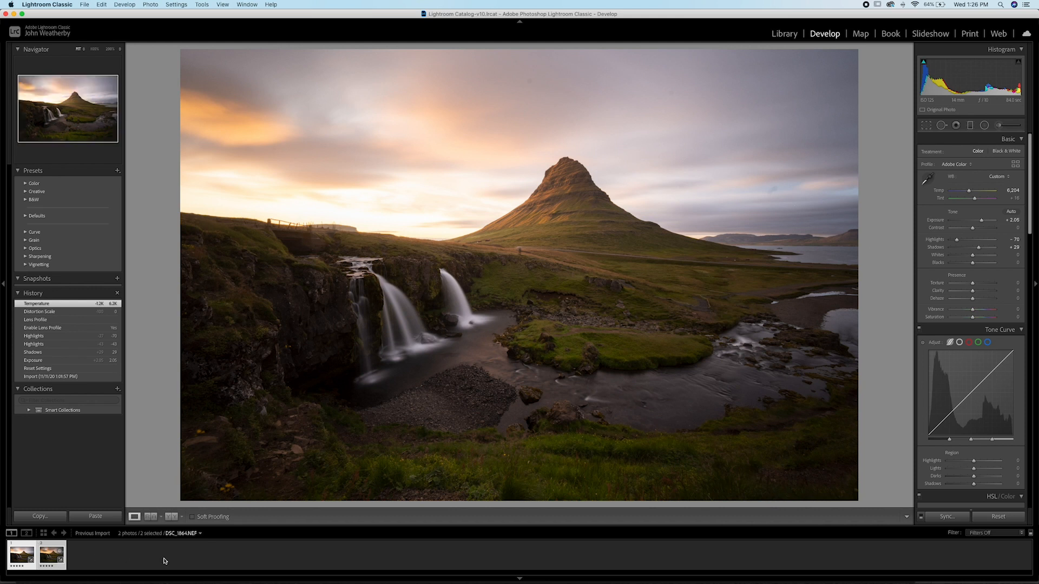
Step: Open both selected photos as layers in one Photoshop document and select the DSC_1865 layer
{"action": "right_click", "coordinate": [49, 557]}
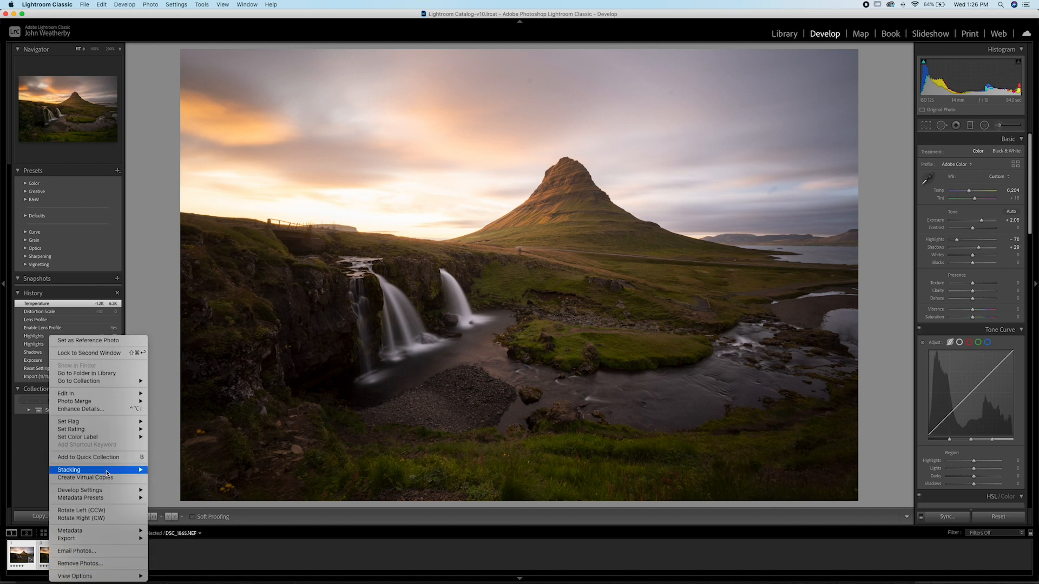
{"action": "mouse_move", "coordinate": [106, 398]}
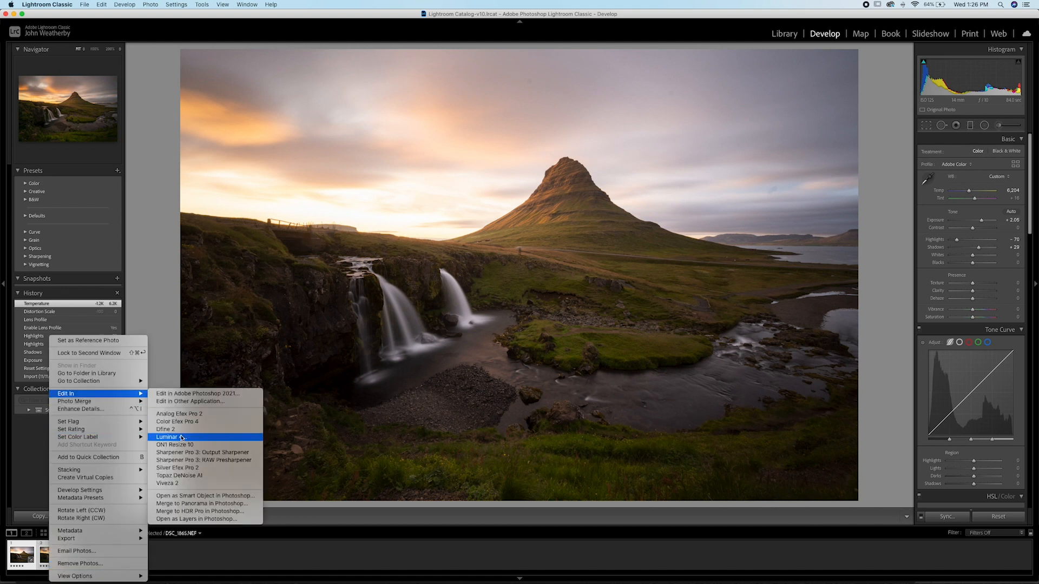
{"action": "left_click", "coordinate": [204, 520]}
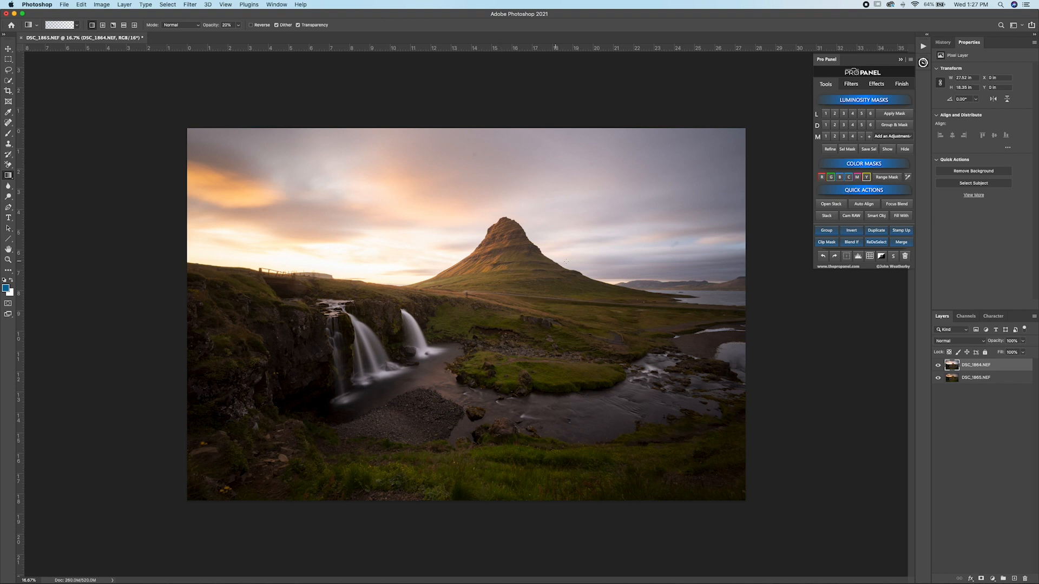
{"action": "left_click", "coordinate": [1001, 377]}
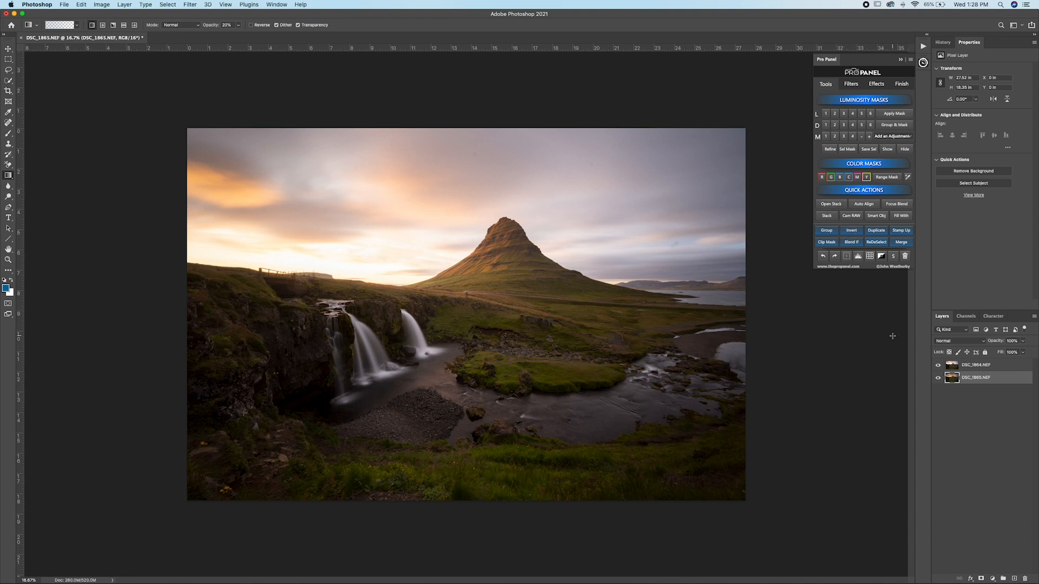
Step: Select the DSC_1864 layer and add a white layer mask to it
{"action": "left_click", "coordinate": [977, 368]}
{"action": "mouse_move", "coordinate": [978, 369]}
{"action": "left_mouse_down"}
{"action": "mouse_move", "coordinate": [976, 383]}
{"action": "mouse_move", "coordinate": [977, 365]}
{"action": "left_mouse_up"}
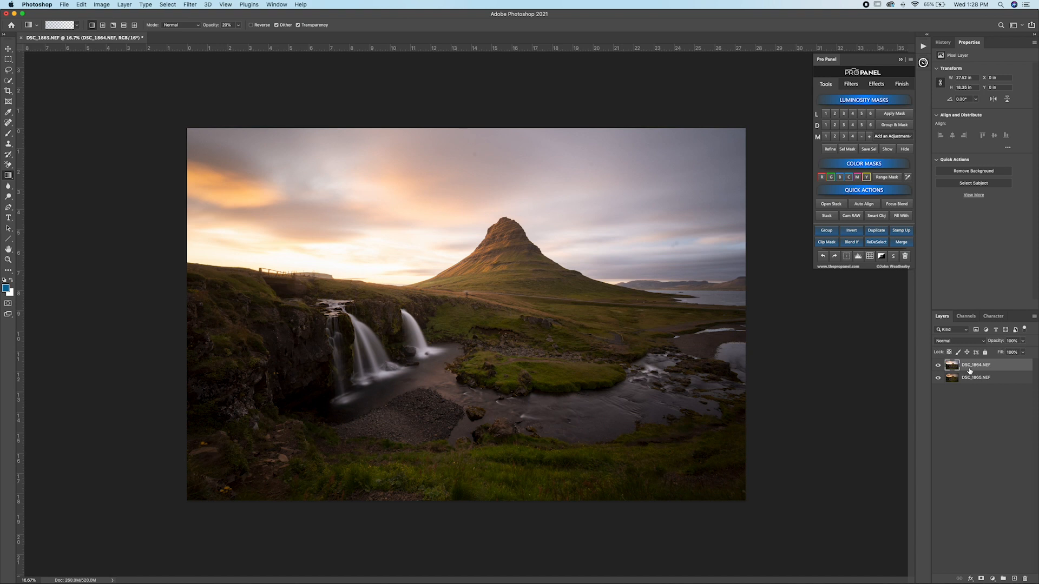
{"action": "left_click", "coordinate": [881, 257]}
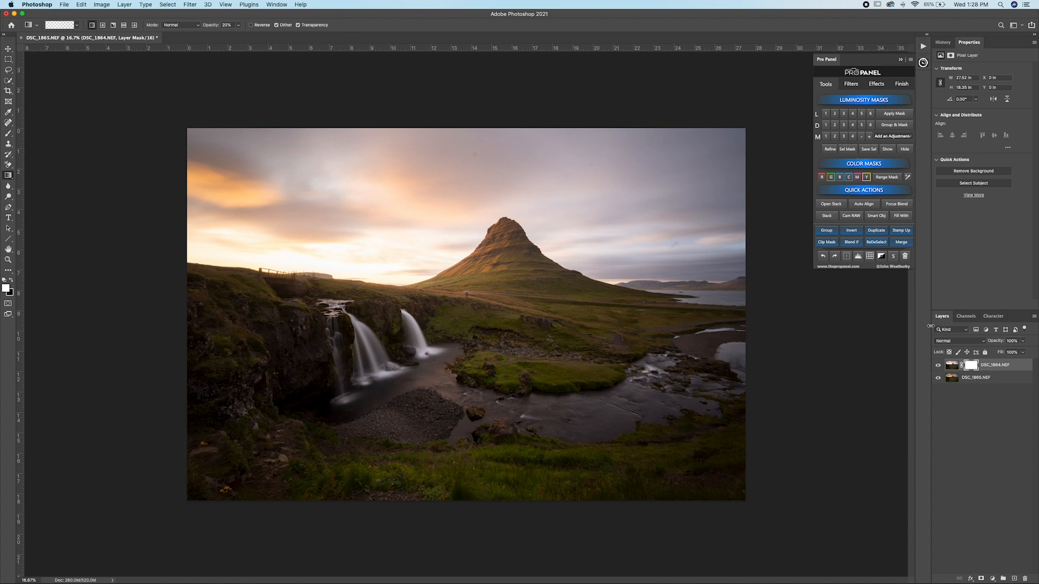
Step: Compare the Lights 1, 2 and 3 luminosity masks and load Lights 2 as a selection
{"action": "left_click", "coordinate": [842, 114]}
{"action": "left_click", "coordinate": [826, 115]}
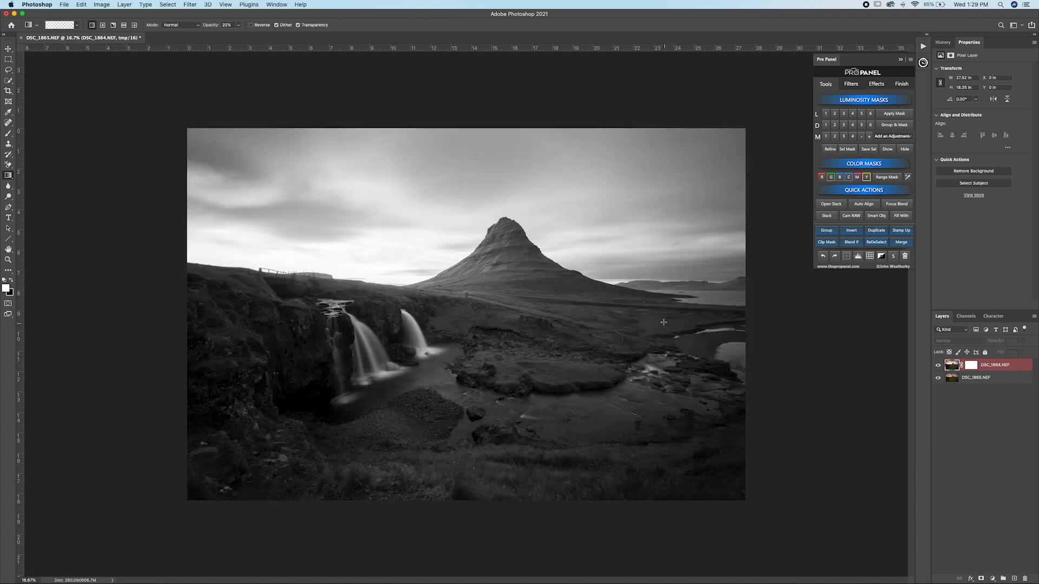
{"action": "left_click", "coordinate": [845, 115]}
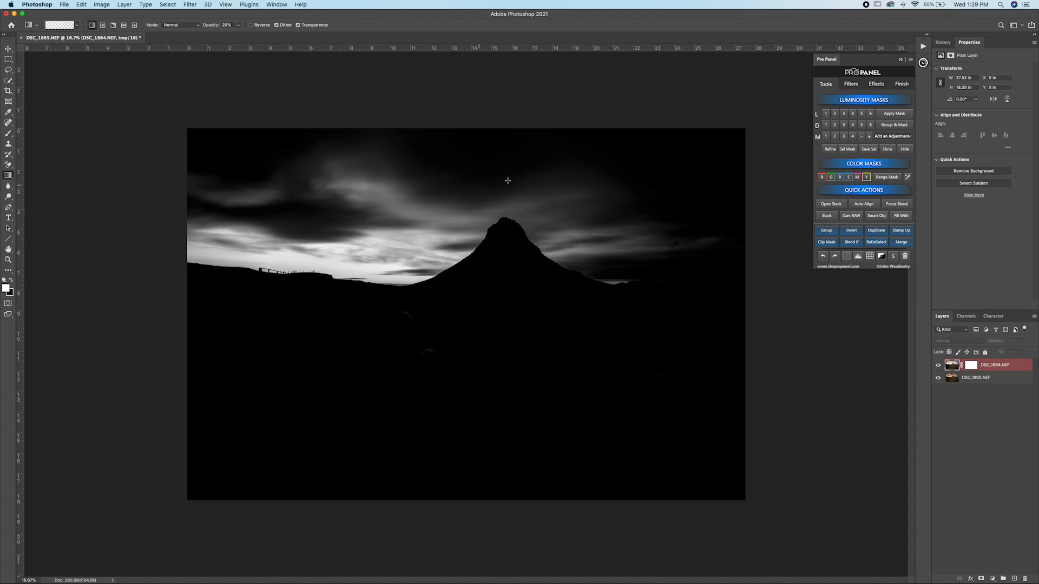
{"action": "left_click", "coordinate": [835, 114]}
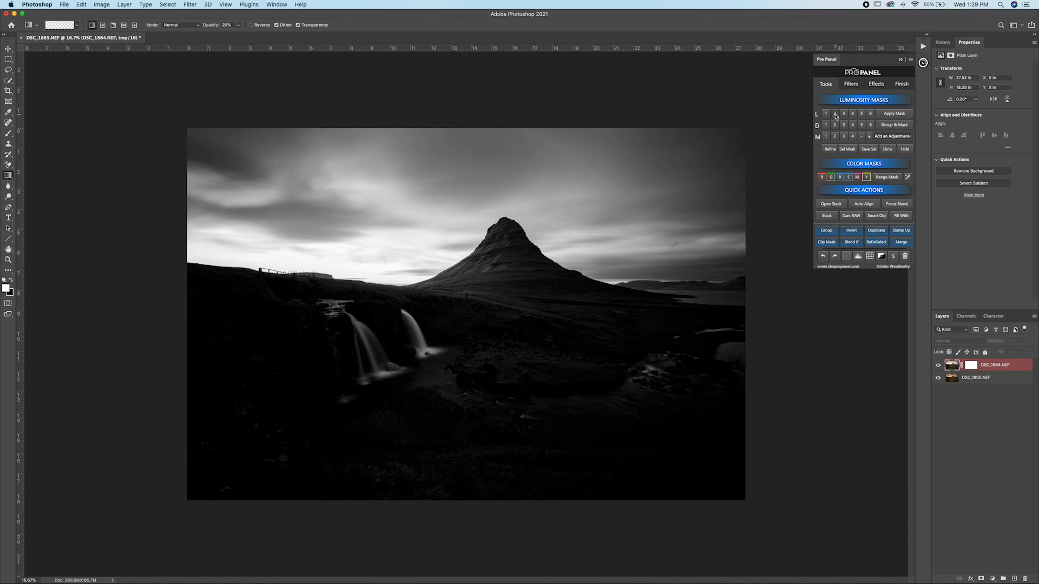
{"action": "left_click", "coordinate": [887, 137]}
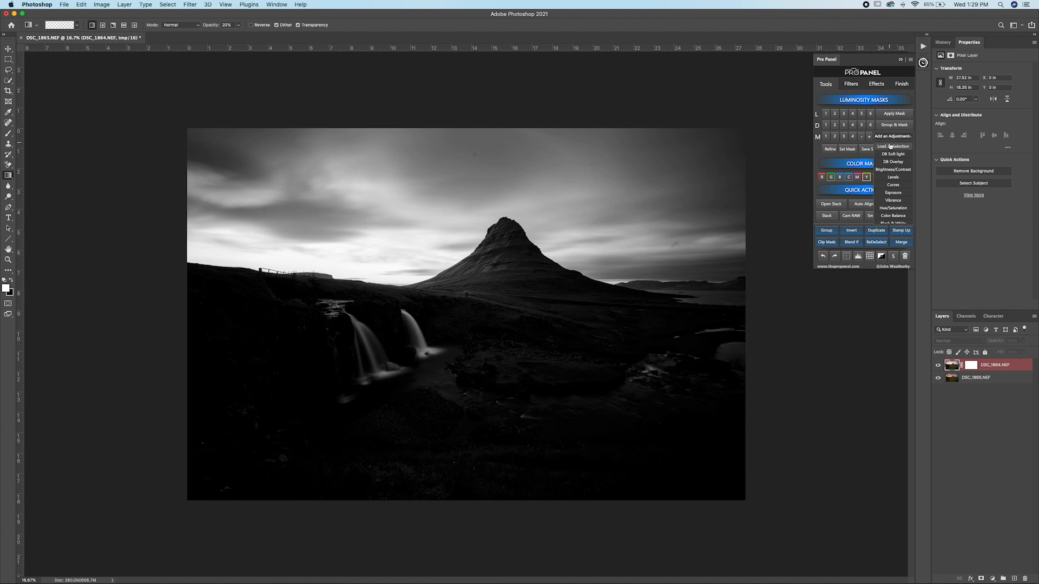
{"action": "left_click", "coordinate": [893, 147]}
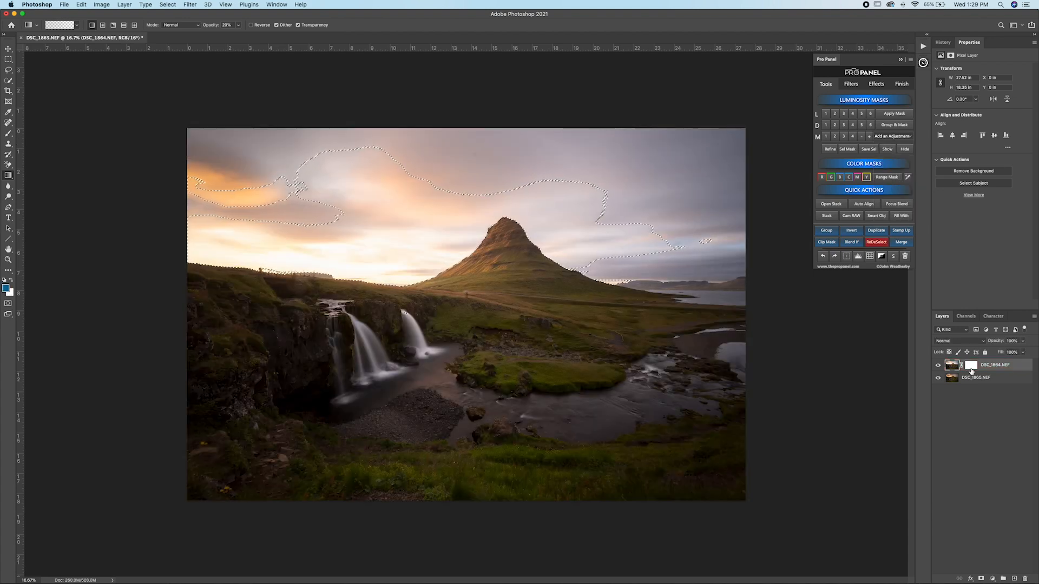
Step: Target the DSC_1864 layer mask and set up the Brush tool with black paint at 100% opacity and 100% flow
{"action": "left_click", "coordinate": [971, 366]}
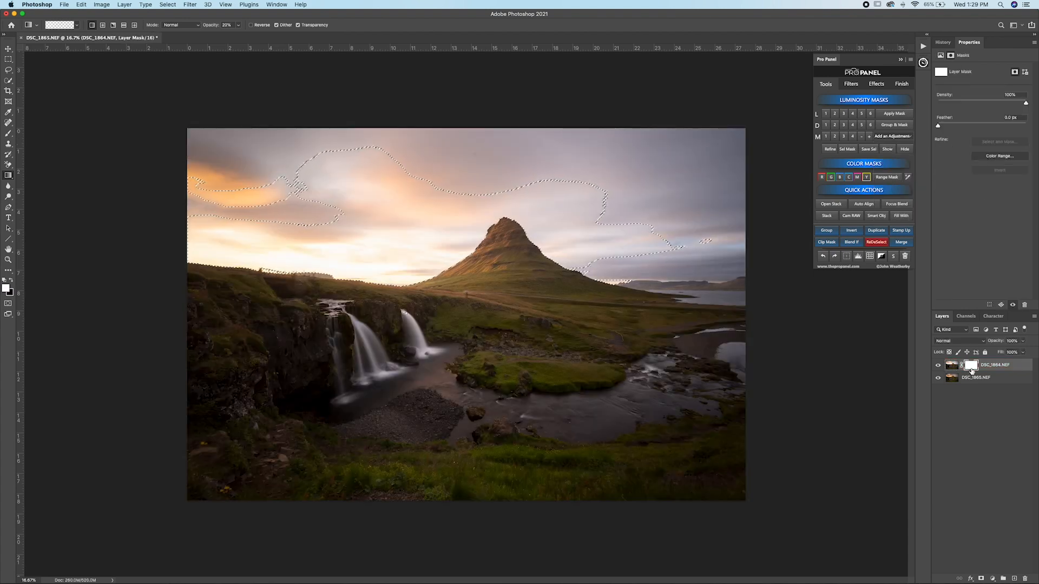
{"action": "left_click", "coordinate": [8, 133]}
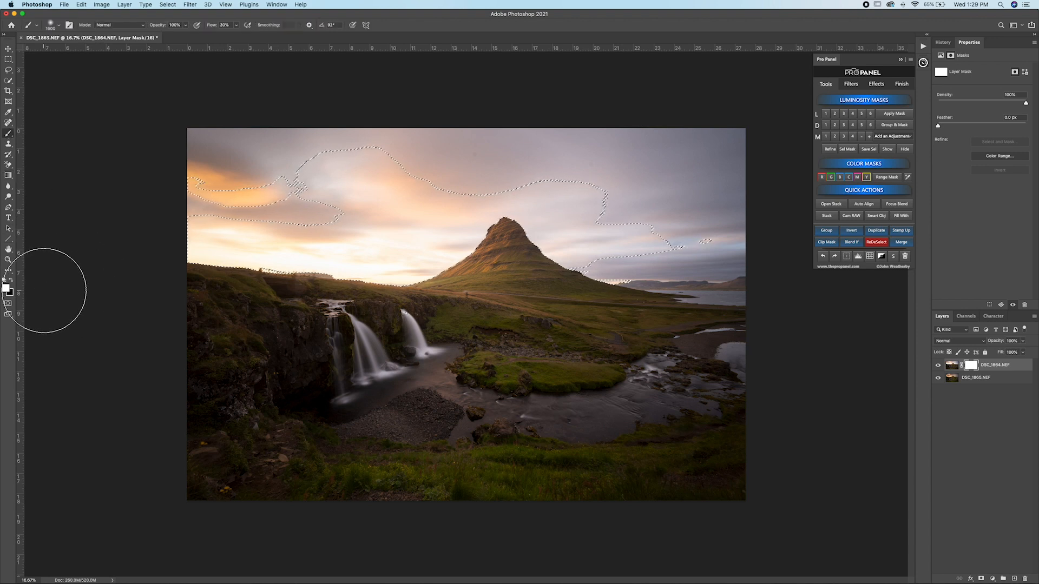
{"action": "left_click", "coordinate": [11, 280]}
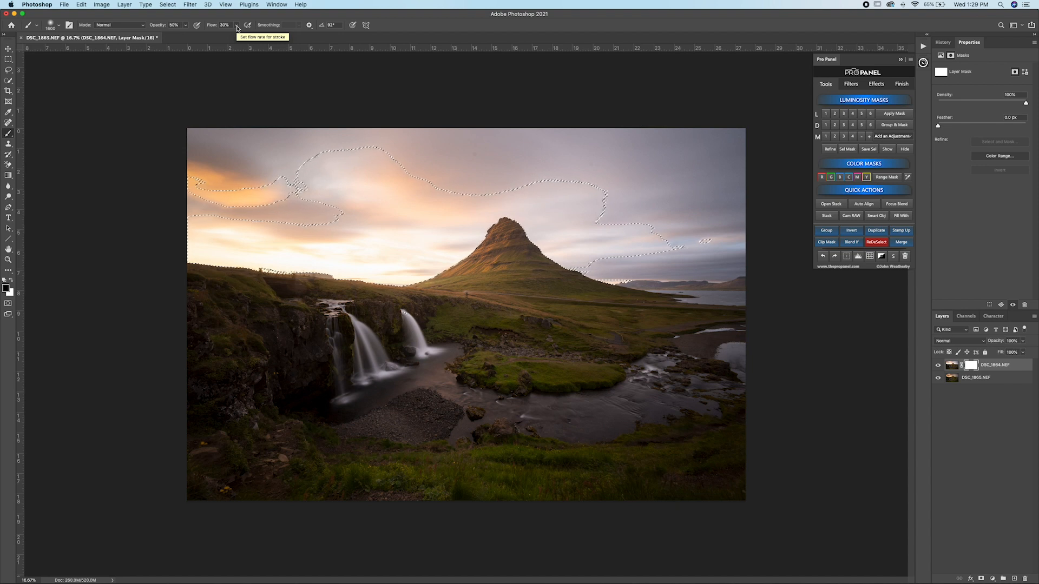
{"action": "key", "text": "0"}
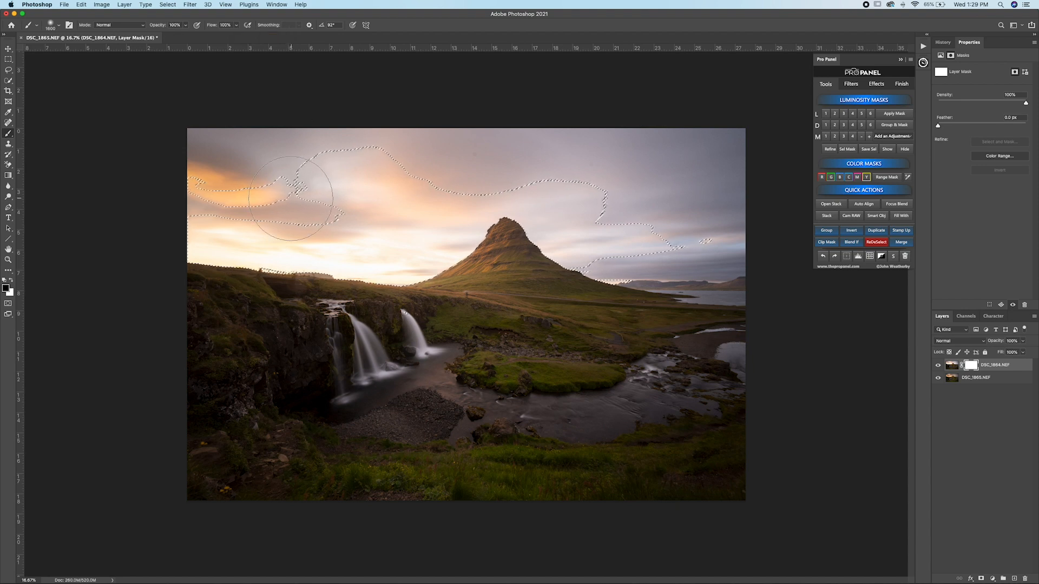
{"action": "right_click", "coordinate": [391, 240]}
{"action": "left_click", "coordinate": [434, 276]}
{"action": "left_click", "coordinate": [442, 91]}
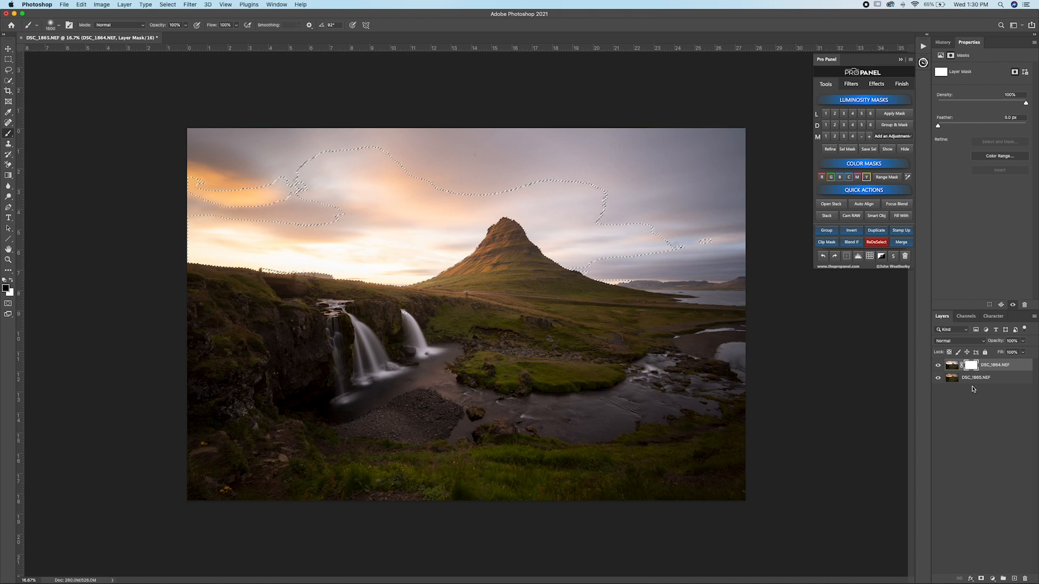
Step: Paint black across the whole sky on the DSC_1864 mask through the selection, using an enlarged brush
{"action": "key", "text": "super+plus"}
{"action": "scroll", "coordinate": [186, 250], "scroll_direction": "up", "scroll_amount": 1}
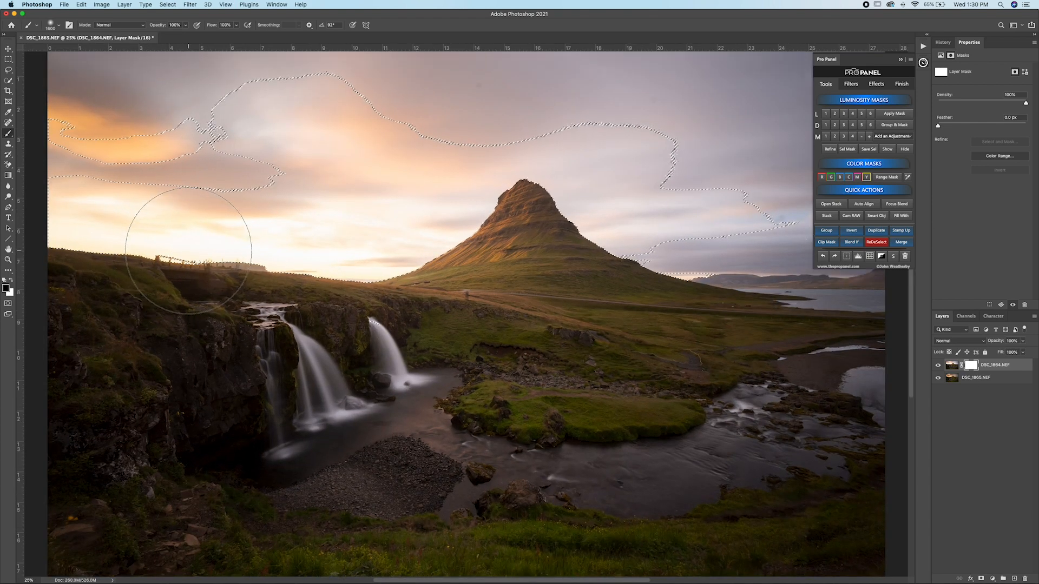
{"action": "scroll", "coordinate": [187, 251], "scroll_direction": "up", "scroll_amount": 5}
{"action": "key", "text": "bracketright"}
{"action": "key", "text": "bracketright"}
{"action": "key", "text": "bracketright"}
{"action": "key", "text": "bracketright"}
{"action": "key", "text": "bracketright"}
{"action": "key", "text": "bracketright"}
{"action": "key", "text": "bracketright"}
{"action": "key", "text": "bracketright"}
{"action": "key", "text": "bracketright"}
{"action": "key", "text": "bracketright"}
{"action": "key", "text": "bracketright"}
{"action": "key", "text": "bracketright"}
{"action": "key", "text": "bracketright"}
{"action": "key", "text": "bracketright"}
{"action": "key", "text": "bracketright"}
{"action": "key", "text": "bracketright"}
{"action": "key", "text": "bracketright"}
{"action": "key", "text": "bracketright"}
{"action": "key", "text": "bracketright"}
{"action": "mouse_move", "coordinate": [180, 342]}
{"action": "left_mouse_down"}
{"action": "mouse_move", "coordinate": [151, 278]}
{"action": "mouse_move", "coordinate": [174, 254]}
{"action": "mouse_move", "coordinate": [248, 292]}
{"action": "mouse_move", "coordinate": [466, 259]}
{"action": "mouse_move", "coordinate": [574, 265]}
{"action": "mouse_move", "coordinate": [583, 310]}
{"action": "mouse_move", "coordinate": [752, 325]}
{"action": "left_mouse_up"}
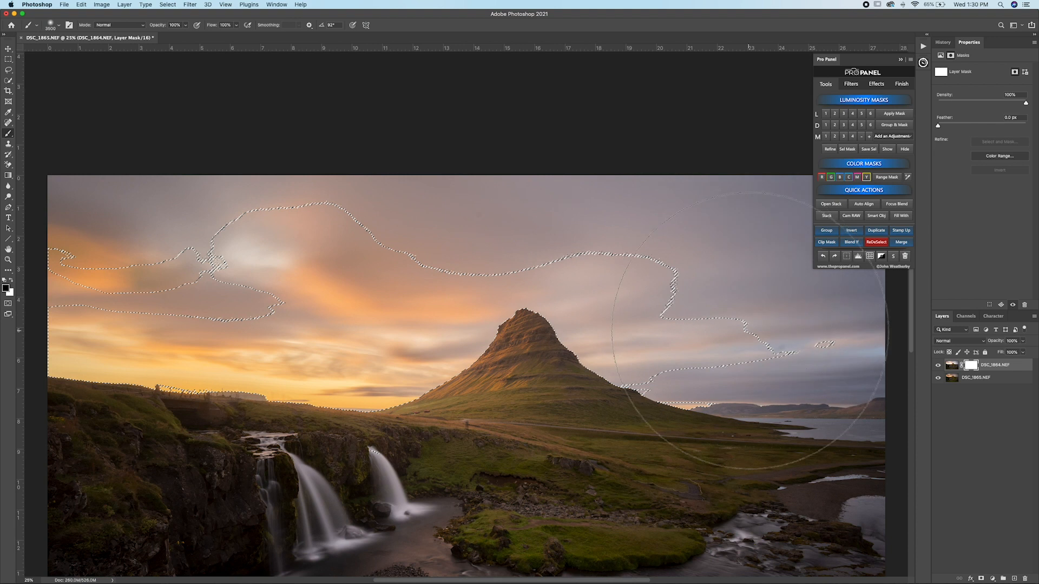
{"action": "left_click_drag", "start_coordinate": [49, 298], "coordinate": [78, 261]}
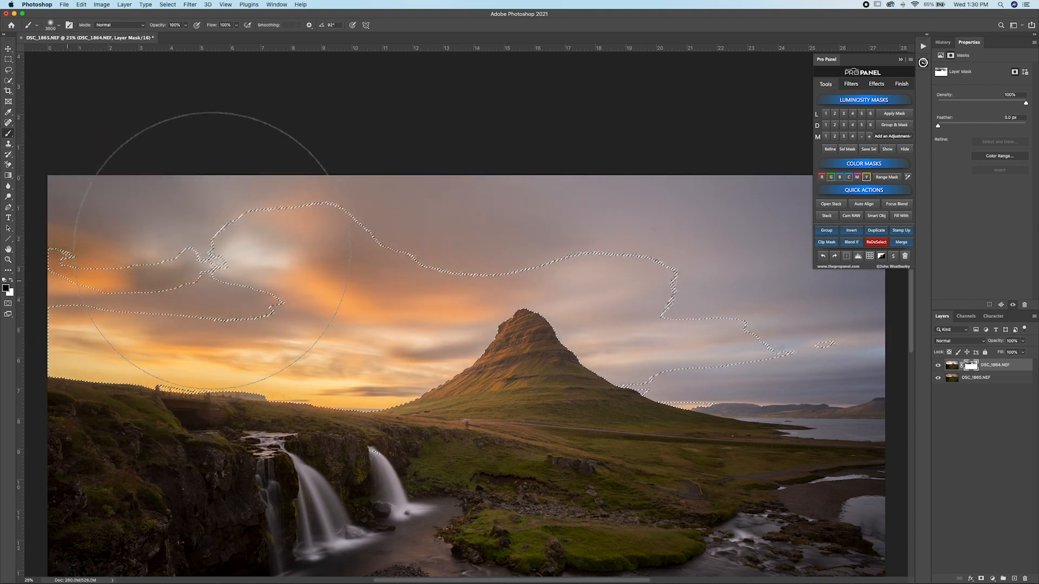
{"action": "mouse_move", "coordinate": [357, 298]}
{"action": "left_mouse_down"}
{"action": "mouse_move", "coordinate": [165, 239]}
{"action": "mouse_move", "coordinate": [70, 262]}
{"action": "left_mouse_up"}
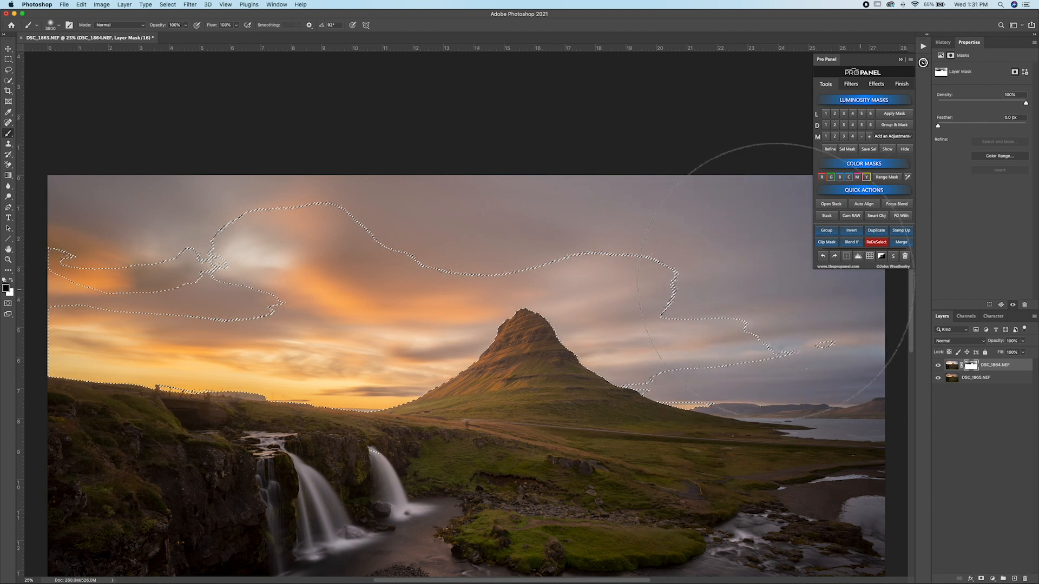
Step: Hide the marching ants of the active luminosity selection
{"action": "left_click", "coordinate": [924, 62]}
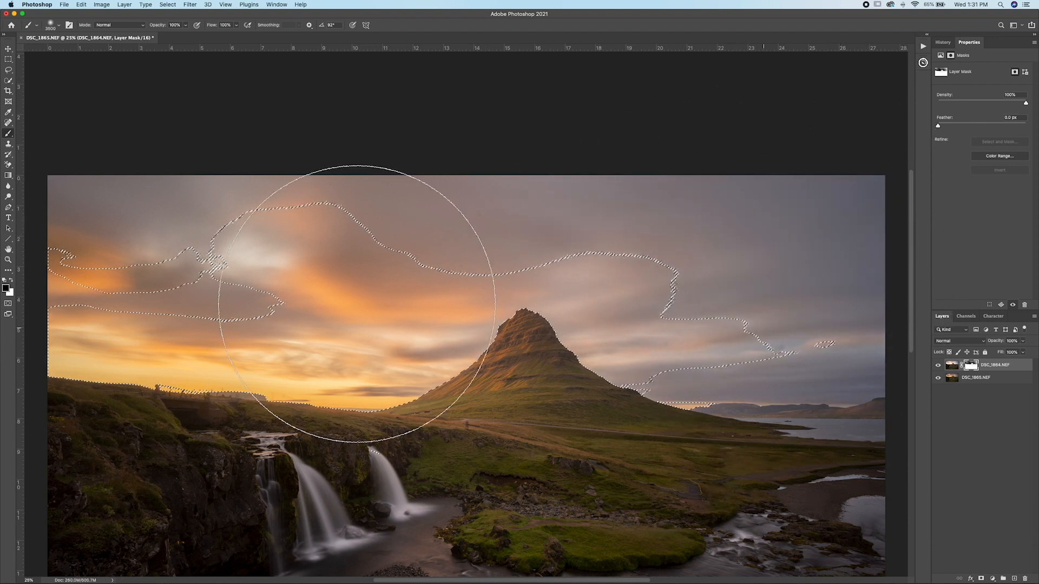
{"action": "left_click", "coordinate": [923, 62]}
{"action": "key", "text": "alt"}
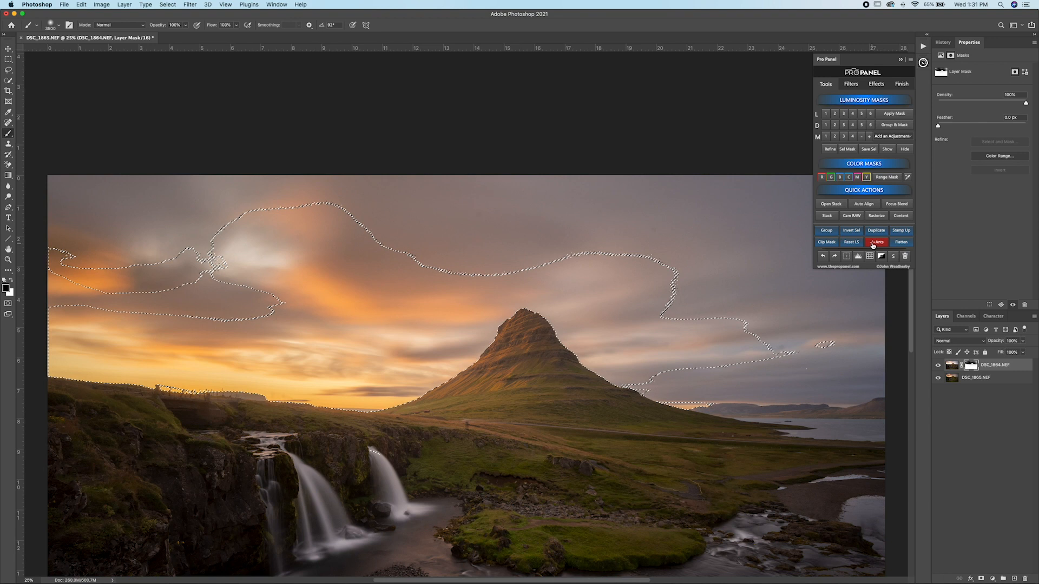
{"action": "left_click", "coordinate": [877, 245], "text": "alt"}
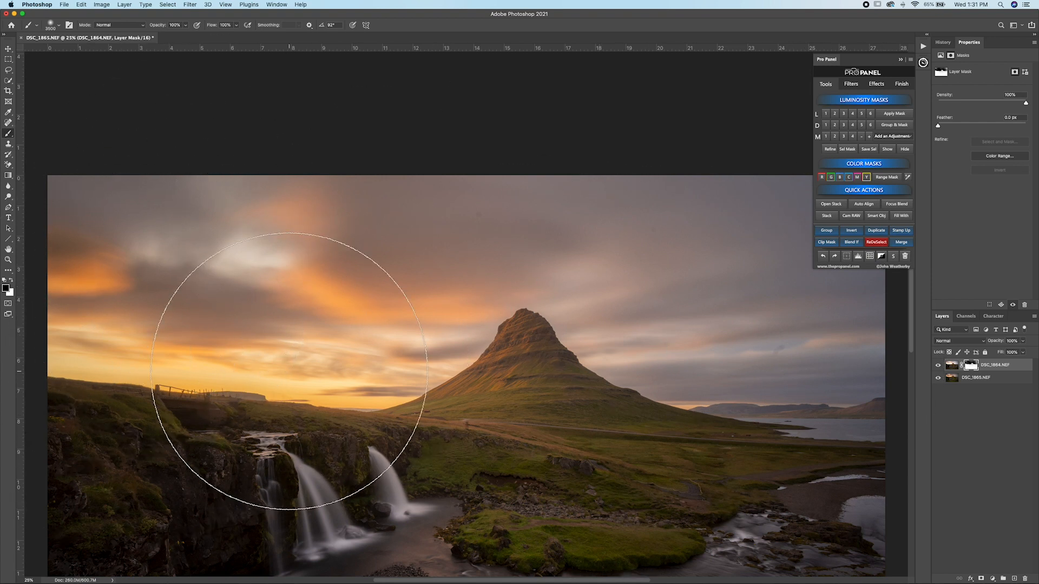
Step: Check the blend around the mountain and horizon up close, and deselect the luminosity selection
{"action": "key", "text": "super+plus"}
{"action": "key", "text": "super+plus"}
{"action": "key", "text": "super+plus"}
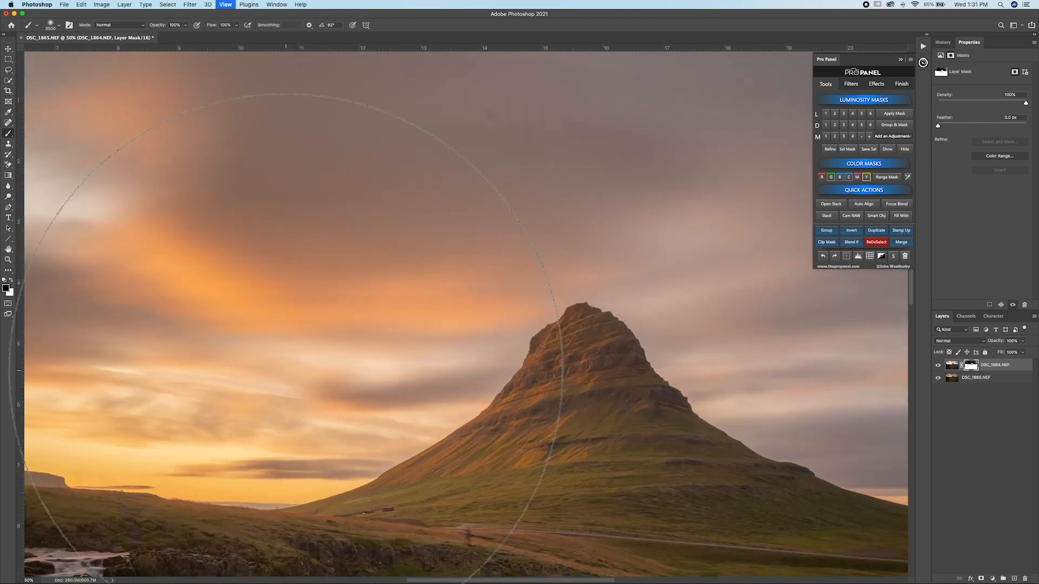
{"action": "left_click_drag", "start_coordinate": [360, 399], "coordinate": [550, 344]}
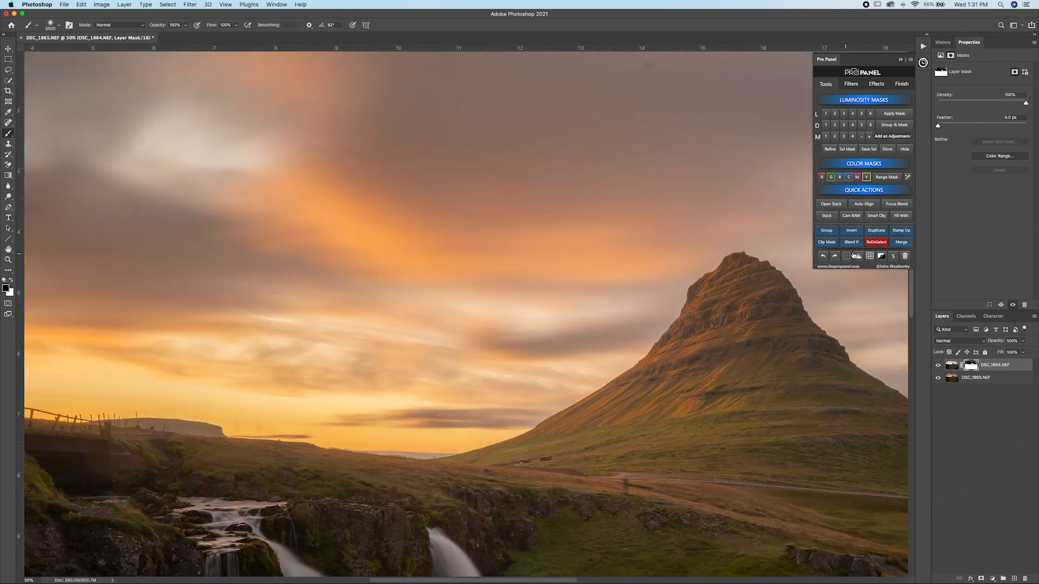
{"action": "left_click", "coordinate": [884, 245]}
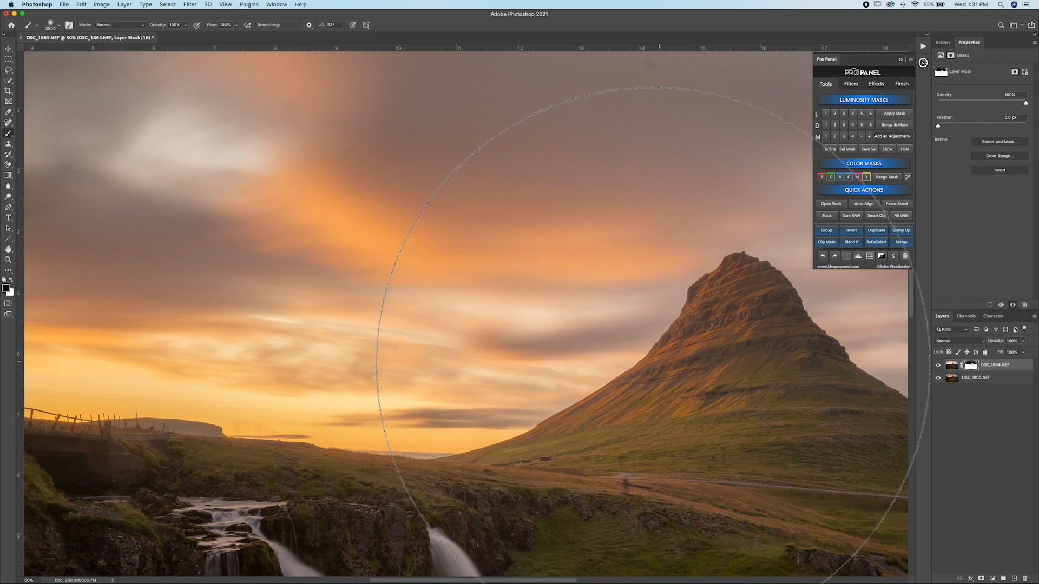
Step: Examine the blend along the mountain edge, the horizon and the bridge at high magnification
{"action": "scroll", "coordinate": [638, 364], "scroll_direction": "up", "scroll_amount": 3}
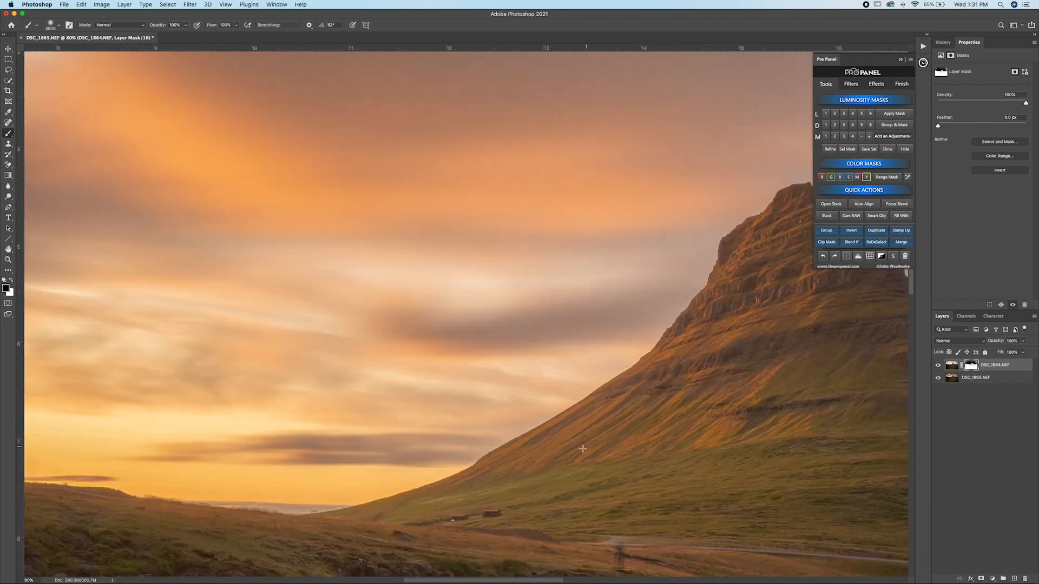
{"action": "left_click_drag", "start_coordinate": [657, 424], "coordinate": [518, 486]}
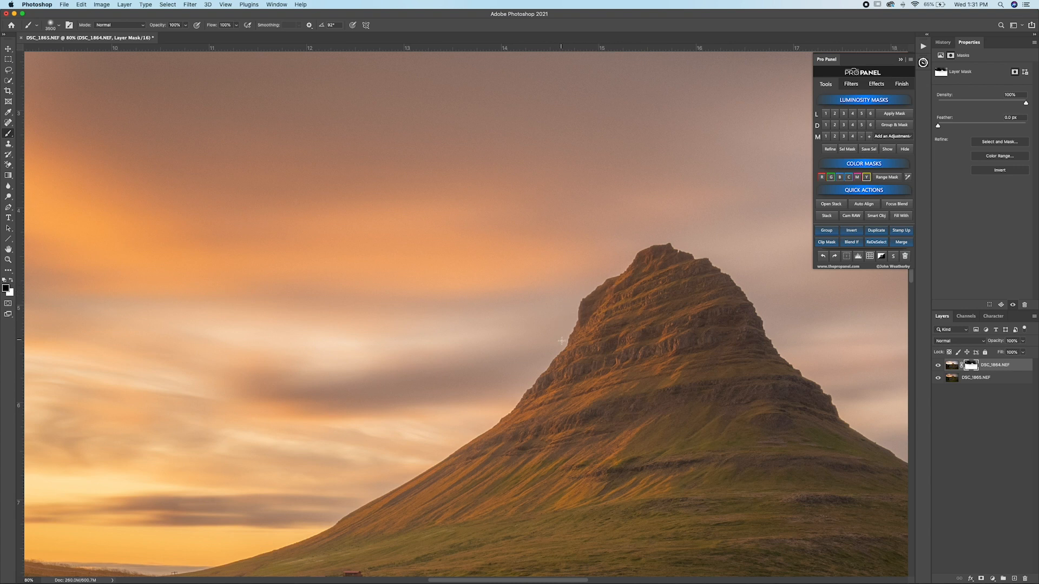
{"action": "left_click_drag", "start_coordinate": [245, 500], "coordinate": [645, 383]}
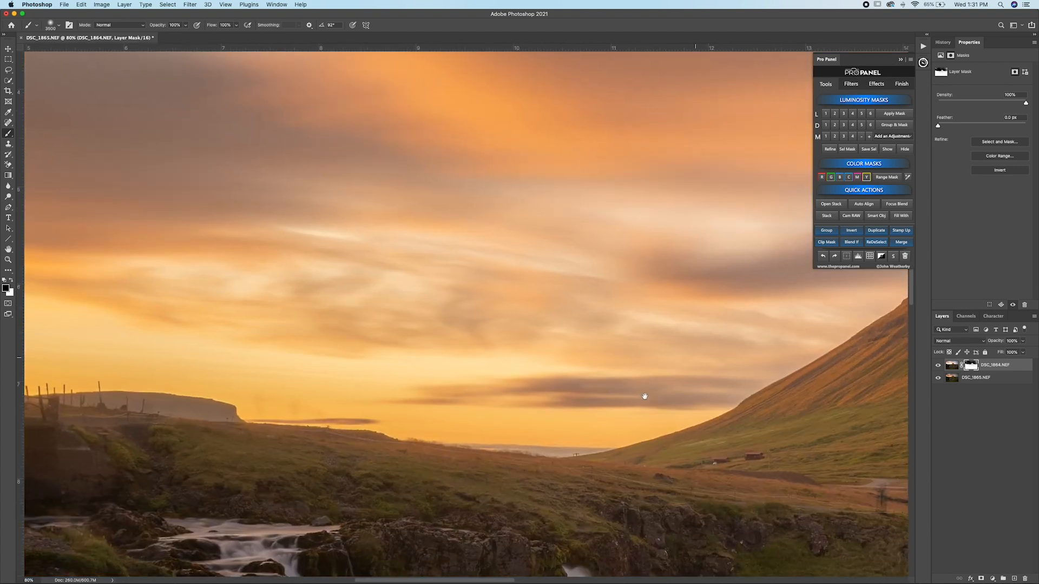
{"action": "left_click_drag", "start_coordinate": [340, 433], "coordinate": [639, 469]}
{"action": "left_click_drag", "start_coordinate": [274, 424], "coordinate": [515, 436]}
{"action": "left_click_drag", "start_coordinate": [451, 221], "coordinate": [240, 415]}
{"action": "left_click_drag", "start_coordinate": [633, 416], "coordinate": [394, 341]}
{"action": "key", "text": "super+0"}
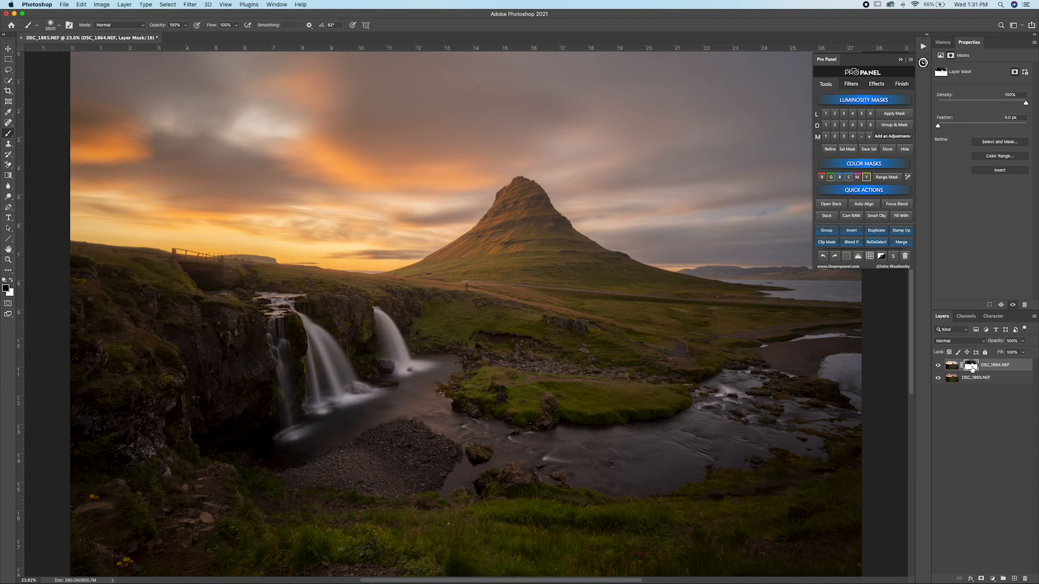
Step: Toggle the DSC_1864 layer mask off and on to compare the sky before and after blending
{"action": "left_click", "coordinate": [971, 368], "text": "shift"}
{"action": "left_click", "coordinate": [972, 368], "text": "shift"}
{"action": "left_click", "coordinate": [972, 368], "text": "shift"}
{"action": "left_click", "coordinate": [972, 368], "text": "shift"}
{"action": "left_click", "coordinate": [972, 368], "text": "shift"}
{"action": "left_click", "coordinate": [971, 368], "text": "shift"}
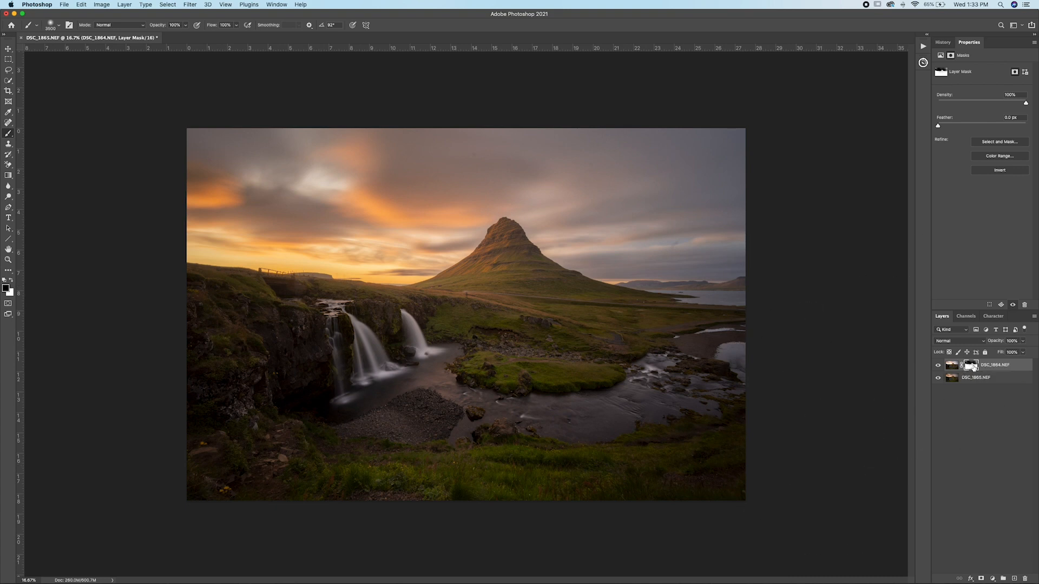
Step: Show the DSC_1864 layer mask in black and white, and switch back to the photo for comparison
{"action": "left_click", "coordinate": [923, 63]}
{"action": "left_click", "coordinate": [888, 150]}
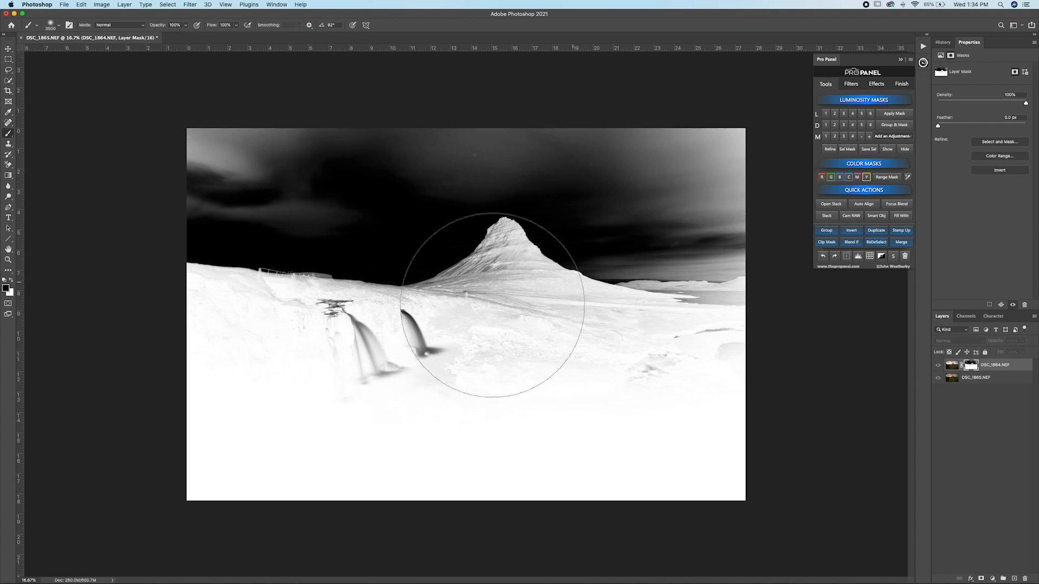
{"action": "key", "text": "bracketleft"}
{"action": "key", "text": "bracketleft"}
{"action": "key", "text": "bracketleft"}
{"action": "key", "text": "bracketleft"}
{"action": "key", "text": "bracketleft"}
{"action": "key", "text": "bracketleft"}
{"action": "key", "text": "bracketleft"}
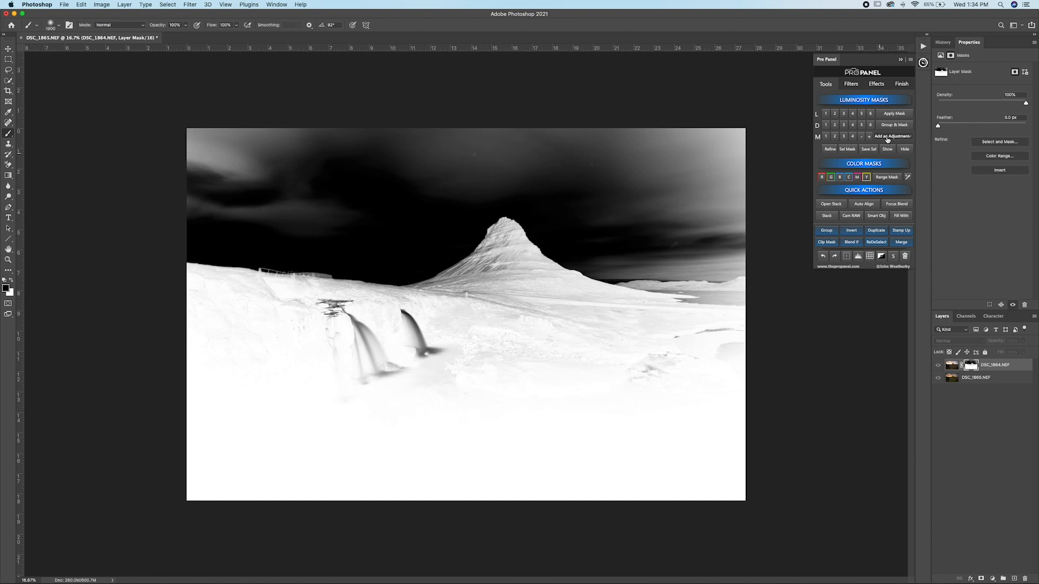
{"action": "left_click", "coordinate": [892, 153]}
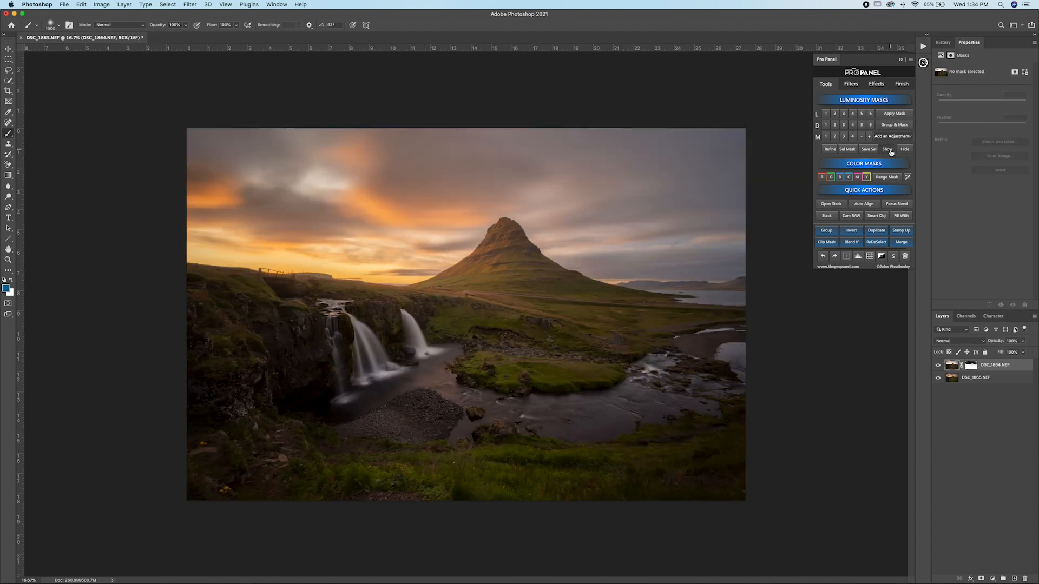
Step: Redisplay the mask and paint white over the waterfalls and river area with a smaller brush to remove the grey patches
{"action": "key", "text": "bracketleft"}
{"action": "key", "text": "bracketleft"}
{"action": "key", "text": "bracketleft"}
{"action": "key", "text": "bracketleft"}
{"action": "key", "text": "bracketleft"}
{"action": "key", "text": "bracketleft"}
{"action": "key", "text": "bracketleft"}
{"action": "key", "text": "bracketleft"}
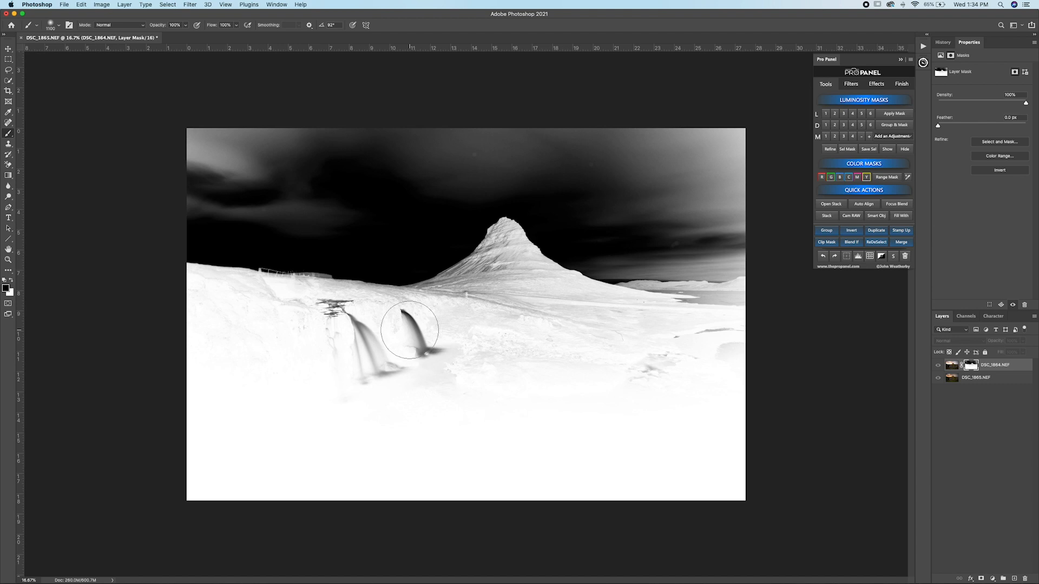
{"action": "key", "text": "bracketleft"}
{"action": "key", "text": "bracketleft"}
{"action": "key", "text": "bracketleft"}
{"action": "key", "text": "x"}
{"action": "key", "text": "x"}
{"action": "key", "text": "x"}
{"action": "key", "text": "x"}
{"action": "key", "text": "x"}
{"action": "mouse_move", "coordinate": [398, 317]}
{"action": "left_mouse_down"}
{"action": "mouse_move", "coordinate": [420, 330]}
{"action": "mouse_move", "coordinate": [422, 353]}
{"action": "mouse_move", "coordinate": [440, 355]}
{"action": "mouse_move", "coordinate": [360, 391]}
{"action": "mouse_move", "coordinate": [405, 373]}
{"action": "mouse_move", "coordinate": [349, 316]}
{"action": "mouse_move", "coordinate": [315, 316]}
{"action": "mouse_move", "coordinate": [349, 323]}
{"action": "mouse_move", "coordinate": [337, 316]}
{"action": "mouse_move", "coordinate": [331, 370]}
{"action": "mouse_move", "coordinate": [290, 318]}
{"action": "left_mouse_up"}
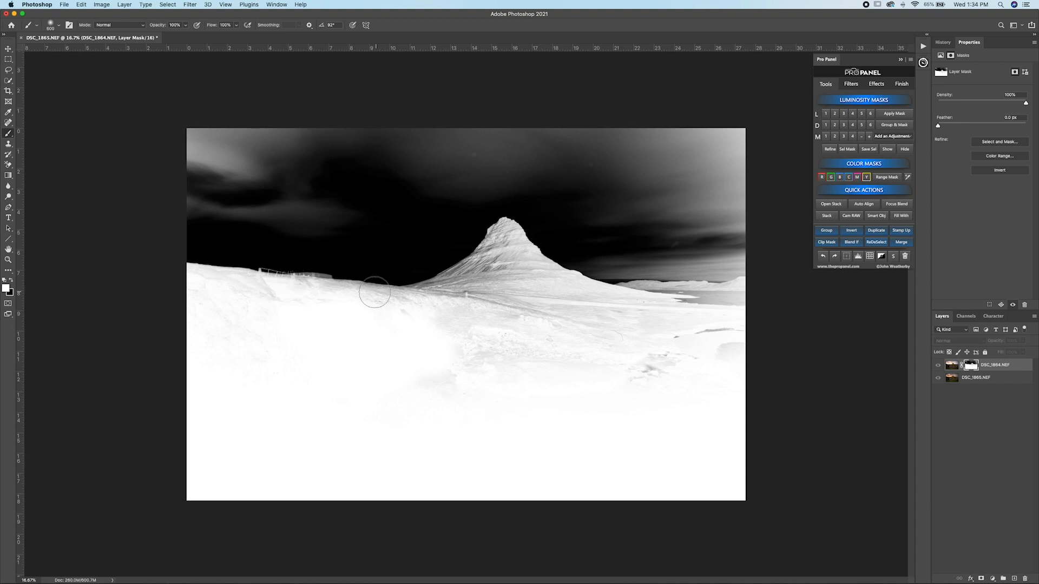
{"action": "mouse_move", "coordinate": [432, 382]}
{"action": "left_mouse_down"}
{"action": "mouse_move", "coordinate": [434, 338]}
{"action": "mouse_move", "coordinate": [455, 332]}
{"action": "mouse_move", "coordinate": [491, 353]}
{"action": "mouse_move", "coordinate": [541, 351]}
{"action": "mouse_move", "coordinate": [533, 358]}
{"action": "mouse_move", "coordinate": [606, 373]}
{"action": "mouse_move", "coordinate": [678, 370]}
{"action": "mouse_move", "coordinate": [776, 341]}
{"action": "mouse_move", "coordinate": [652, 351]}
{"action": "left_mouse_up"}
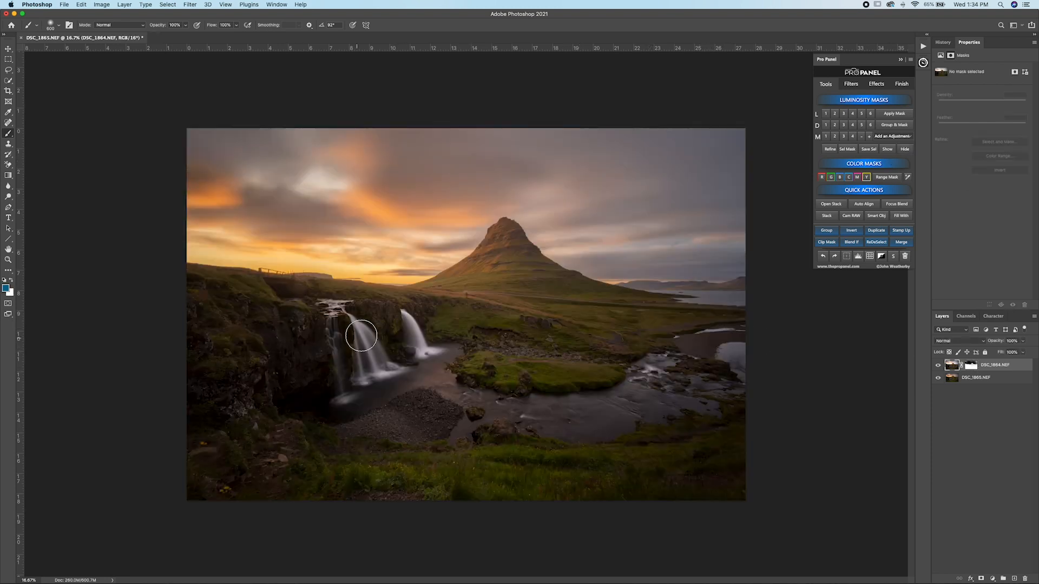
Step: Inspect the waterfalls up close and compare the whole photo with the cleaned-up layer mask disabled and enabled
{"action": "scroll", "coordinate": [396, 341], "scroll_direction": "up", "scroll_amount": 5}
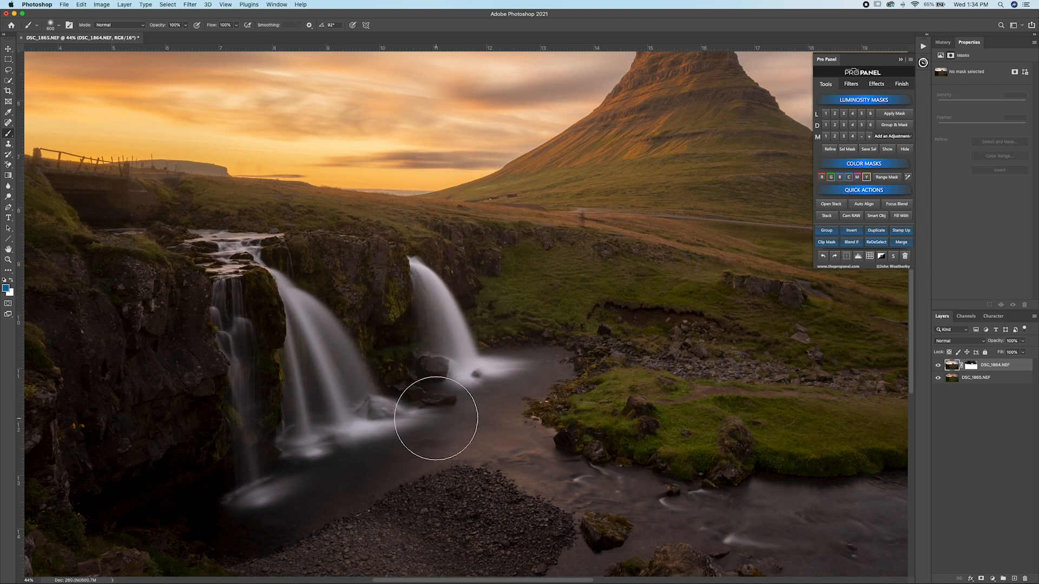
{"action": "key", "text": "super+minus"}
{"action": "key", "text": "super+minus"}
{"action": "key", "text": "super+minus"}
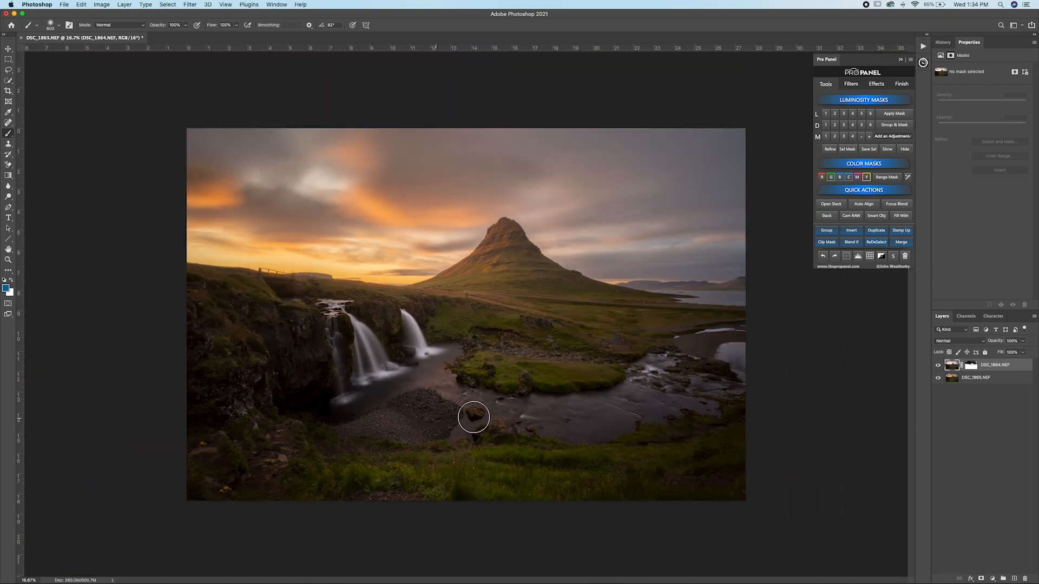
{"action": "left_click", "coordinate": [971, 365], "text": "shift"}
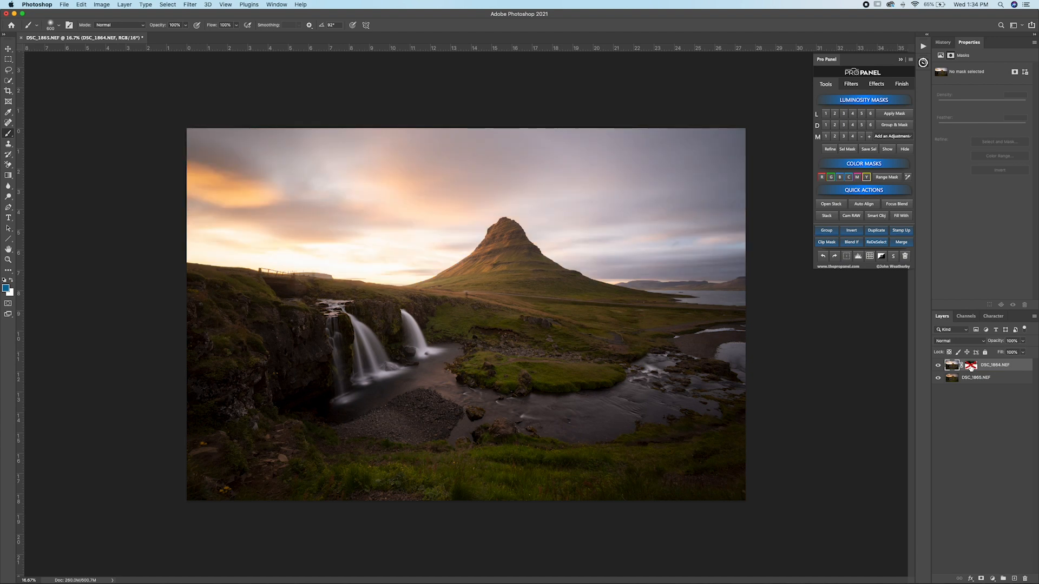
{"action": "left_click", "coordinate": [972, 367], "text": "shift"}
{"action": "left_click", "coordinate": [971, 368], "text": "shift"}
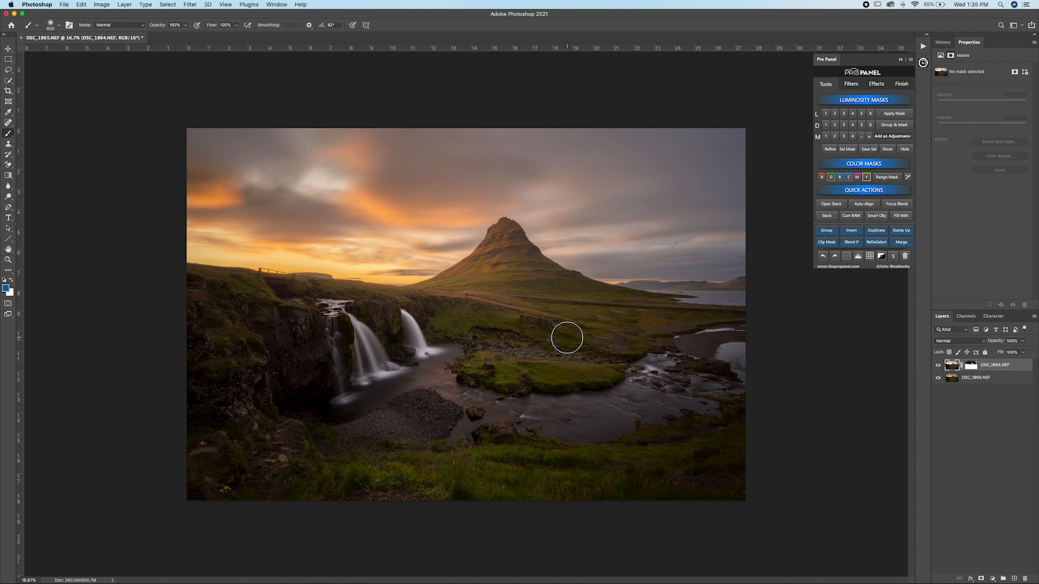
Step: Stamp all visible layers into a new merged layer above DSC_1864.NEF
{"action": "left_click", "coordinate": [902, 231]}
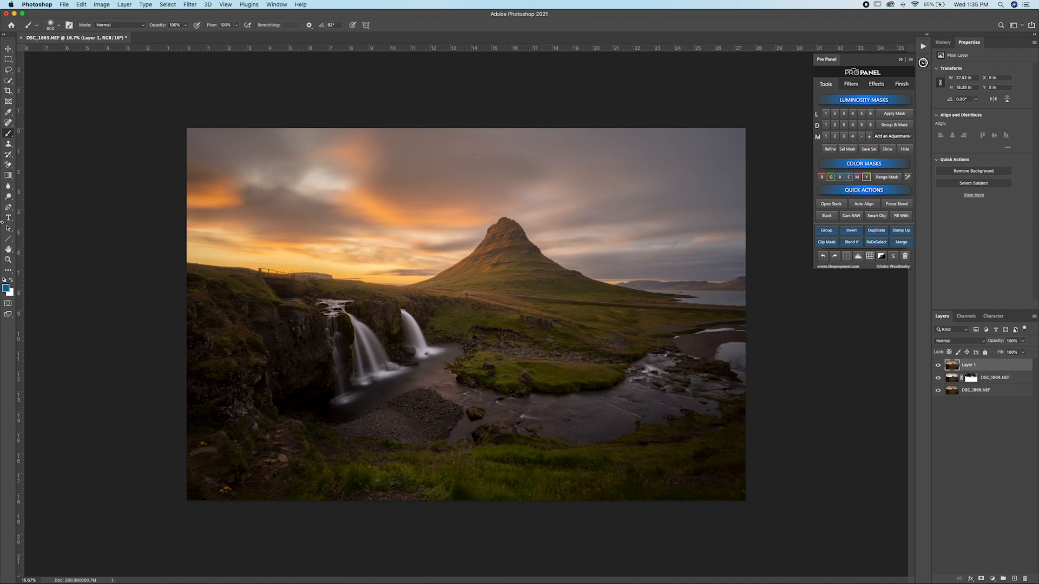
Step: Flatten the whole document into a single background layer, and undo the flattening
{"action": "key", "text": "alt"}
{"action": "left_click", "coordinate": [902, 245], "text": "alt"}
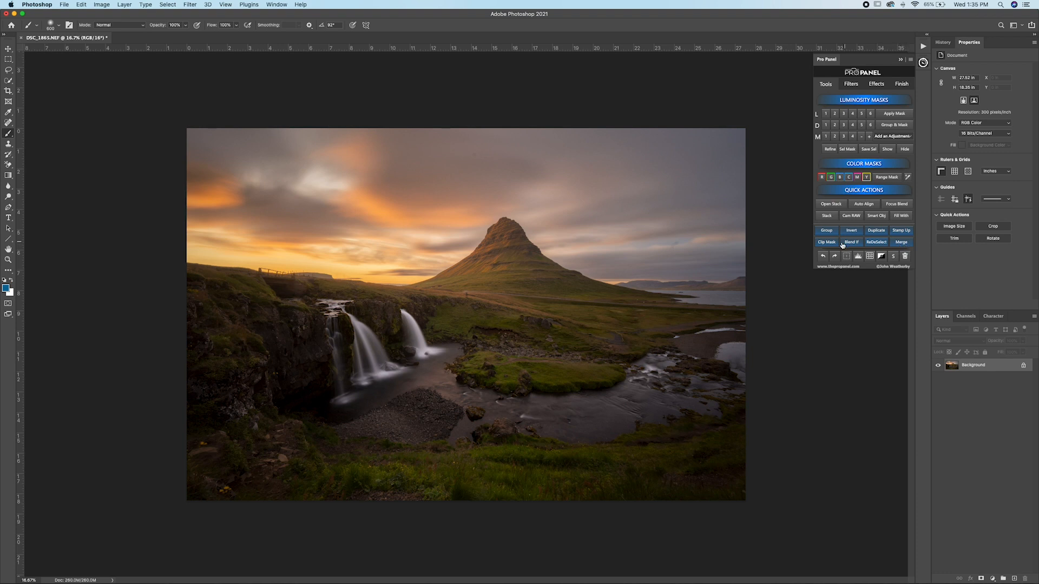
{"action": "left_click", "coordinate": [822, 256]}
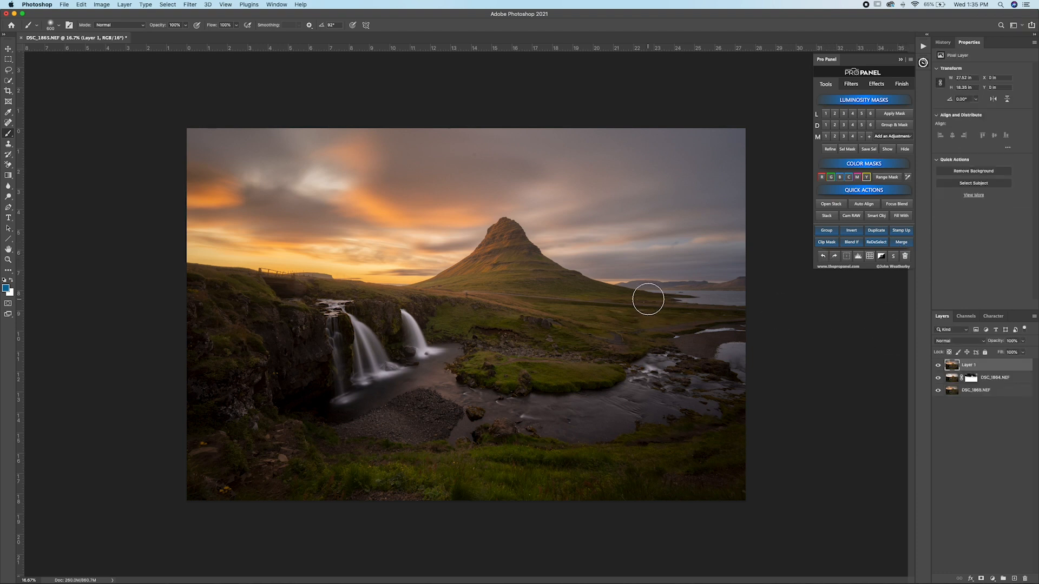
Step: Add a Sensor Dust visualization layer above the stamped Layer 1 with the Pro Panel correction filters
{"action": "left_click", "coordinate": [8, 124]}
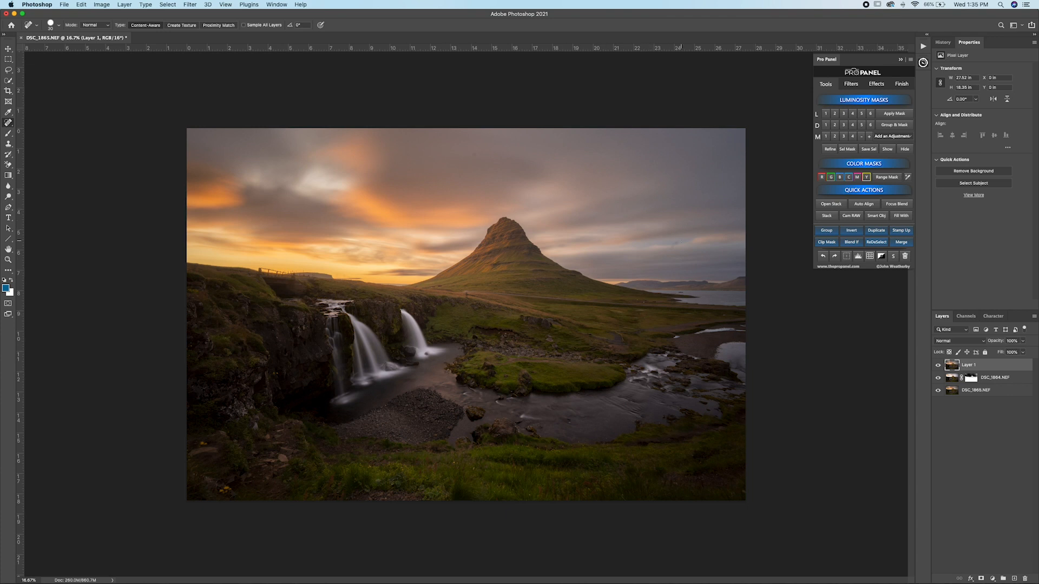
{"action": "scroll", "coordinate": [684, 239], "scroll_direction": "up", "scroll_amount": 3}
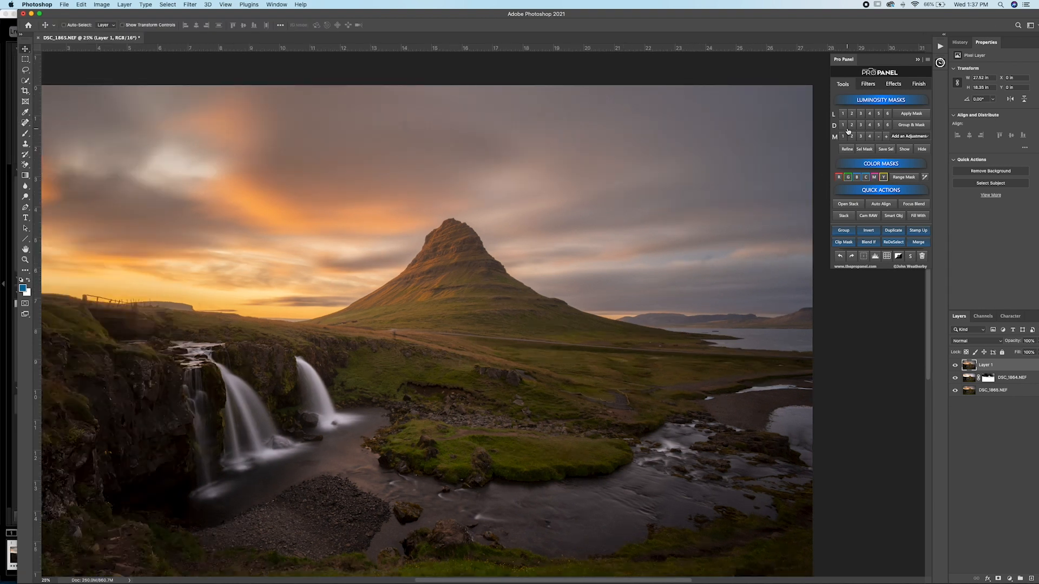
{"action": "left_click", "coordinate": [869, 85]}
{"action": "left_click", "coordinate": [869, 194]}
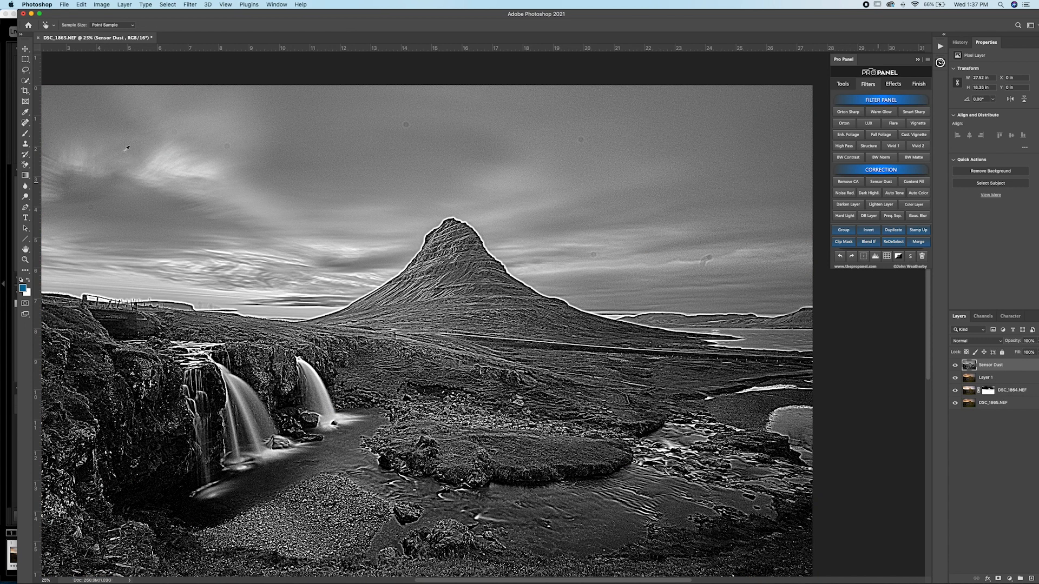
Step: Choose the Spot Healing Brush, make Layer 1 the active layer beneath Sensor Dust, and check the brush settings
{"action": "left_click", "coordinate": [25, 124]}
{"action": "left_click", "coordinate": [66, 122]}
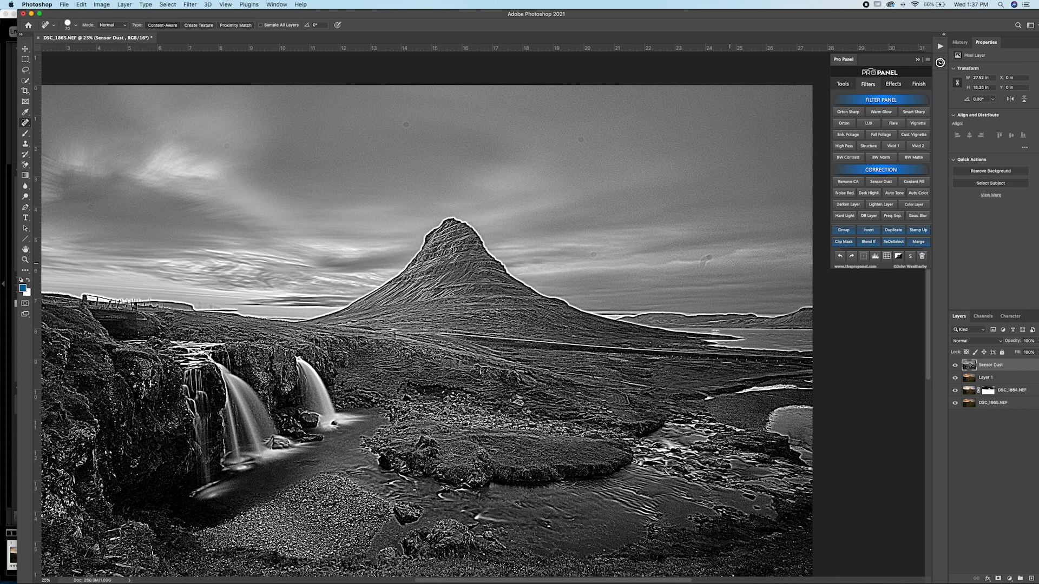
{"action": "key", "text": "super+plus"}
{"action": "left_click_drag", "start_coordinate": [733, 266], "coordinate": [566, 281]}
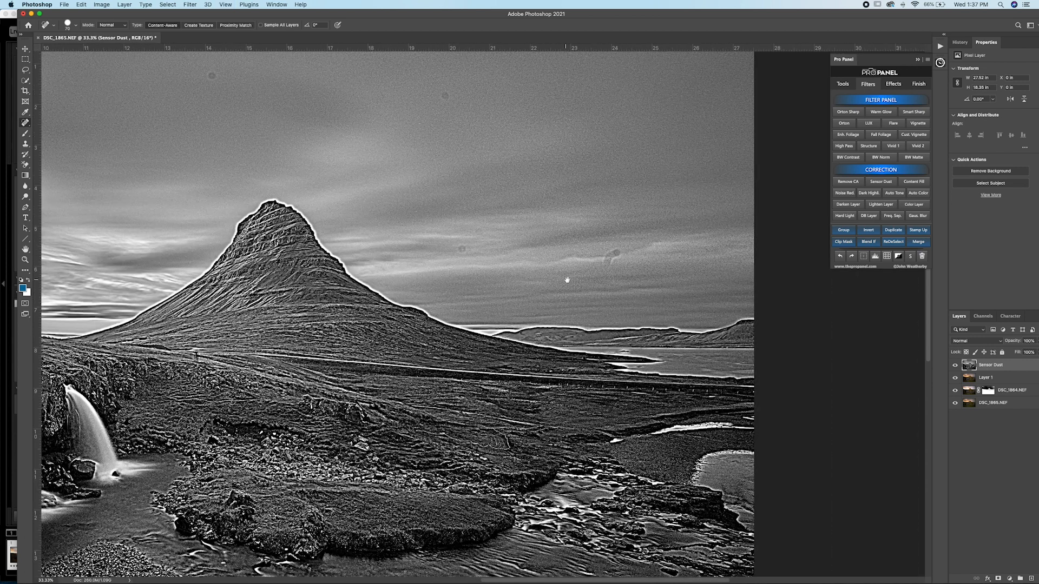
{"action": "left_click", "coordinate": [992, 378]}
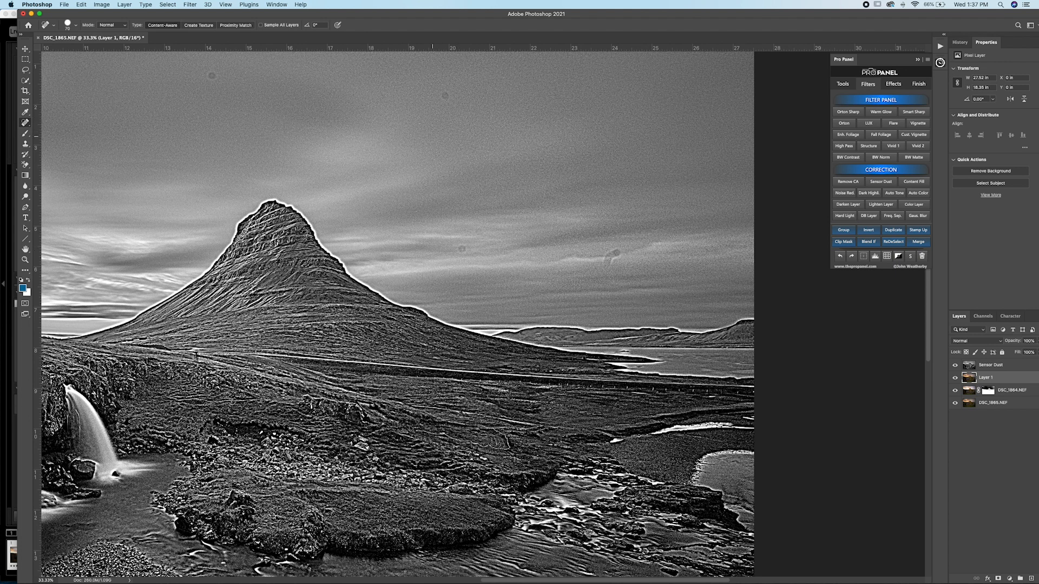
{"action": "right_click", "coordinate": [382, 164]}
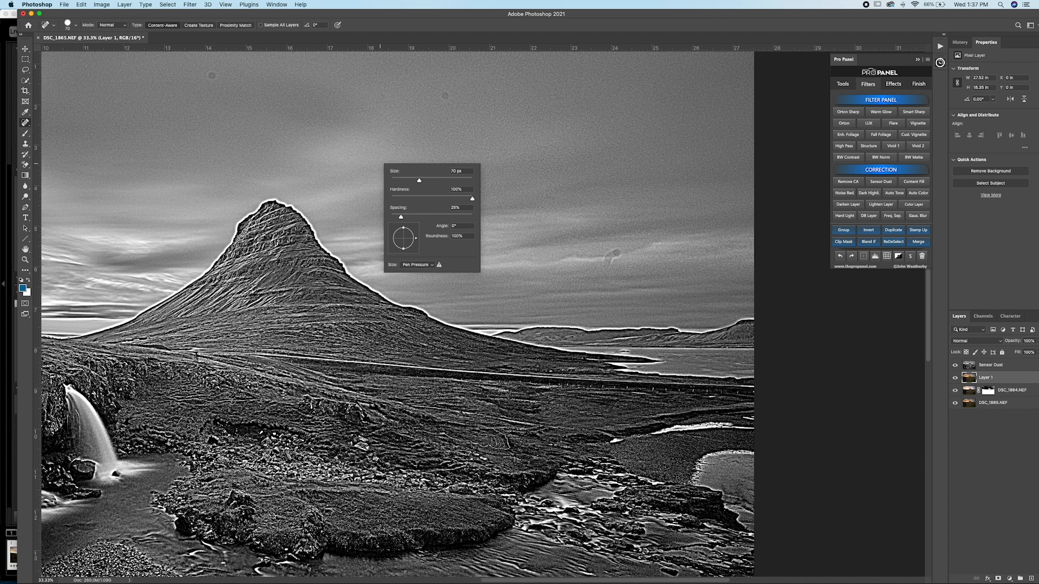
{"action": "left_click", "coordinate": [395, 26]}
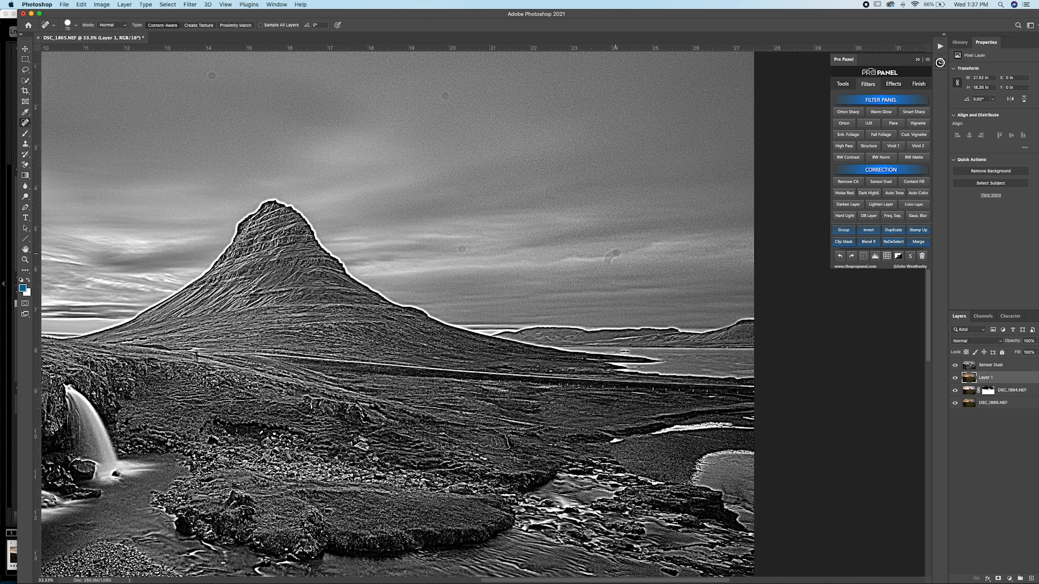
Step: Hide the Sensor Dust layer and retouch a dust spot in the clouds beside the mountain with a smaller healing brush
{"action": "left_click", "coordinate": [955, 366]}
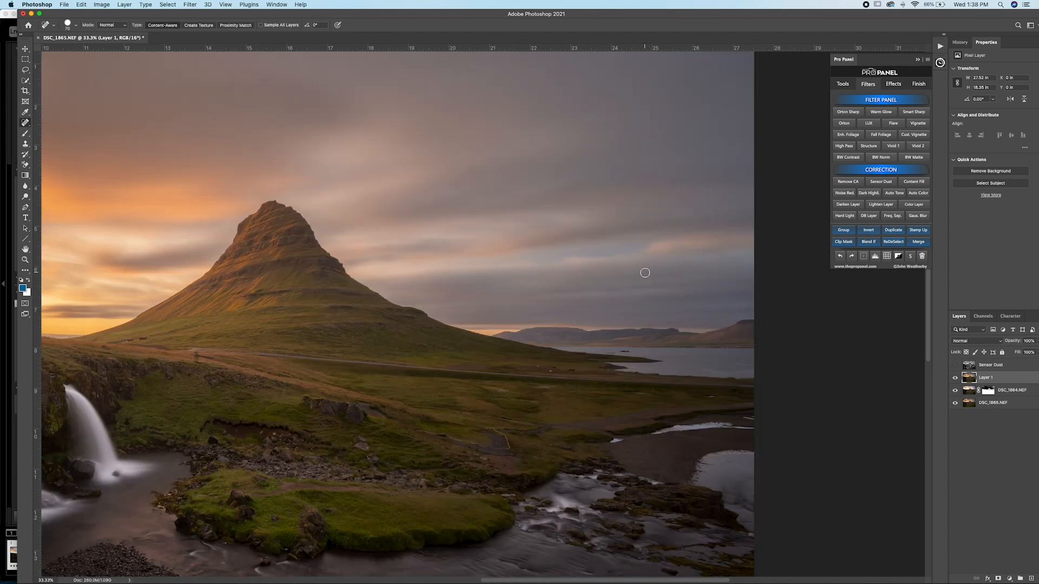
{"action": "scroll", "coordinate": [643, 275], "scroll_direction": "up", "scroll_amount": 3}
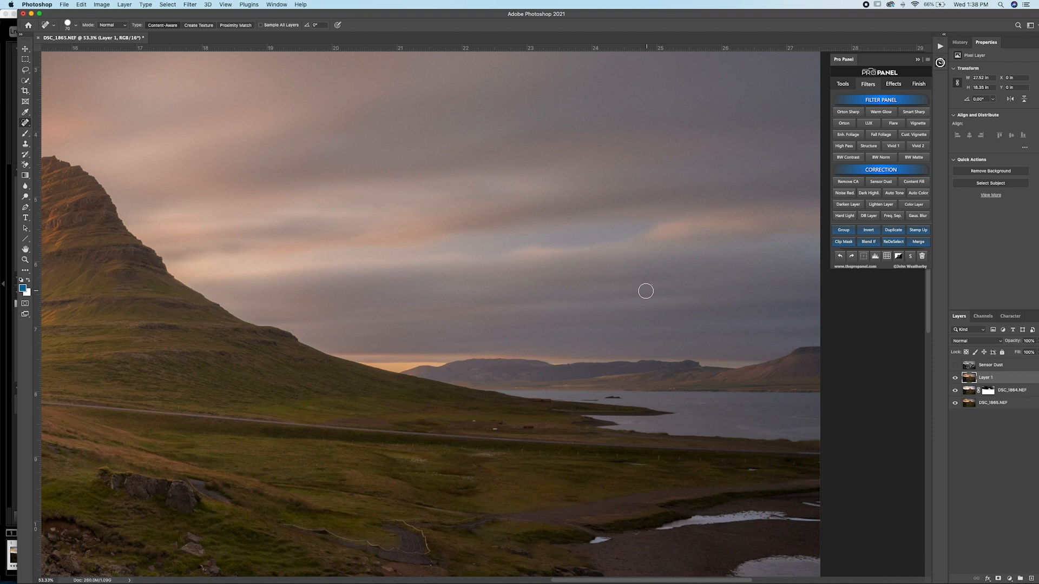
{"action": "key", "text": "bracketleft"}
{"action": "key", "text": "bracketleft"}
{"action": "left_click_drag", "start_coordinate": [360, 247], "coordinate": [391, 257]}
Step: Patch the spot in the clouds beside the mountain with nearby clean sky using the Patch tool, and deselect
{"action": "left_click_drag", "start_coordinate": [22, 124], "coordinate": [65, 140]}
{"action": "mouse_move", "coordinate": [397, 252]}
{"action": "left_mouse_down"}
{"action": "mouse_move", "coordinate": [387, 239]}
{"action": "mouse_move", "coordinate": [377, 248]}
{"action": "mouse_move", "coordinate": [417, 249]}
{"action": "mouse_move", "coordinate": [368, 251]}
{"action": "left_mouse_up"}
{"action": "key", "text": "super+d"}
{"action": "key", "text": "super+d"}
{"action": "scroll", "coordinate": [474, 258], "scroll_direction": "up", "scroll_amount": 3}
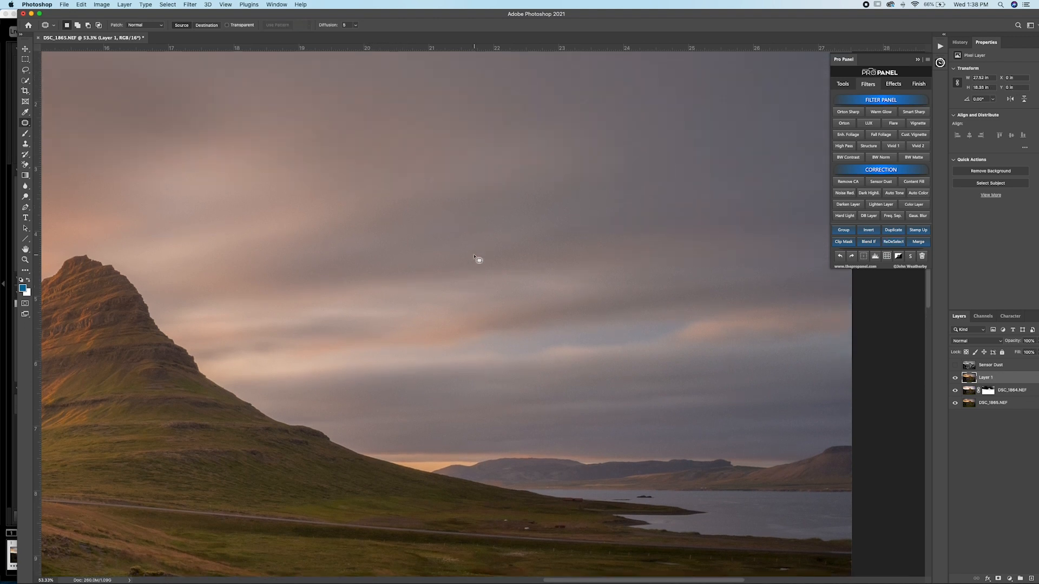
Step: Examine the rest of the sky for dust spots, comparing it with the Sensor Dust layer shown and hidden
{"action": "scroll", "coordinate": [474, 257], "scroll_direction": "up", "scroll_amount": 3}
{"action": "scroll", "coordinate": [475, 258], "scroll_direction": "left", "scroll_amount": 10}
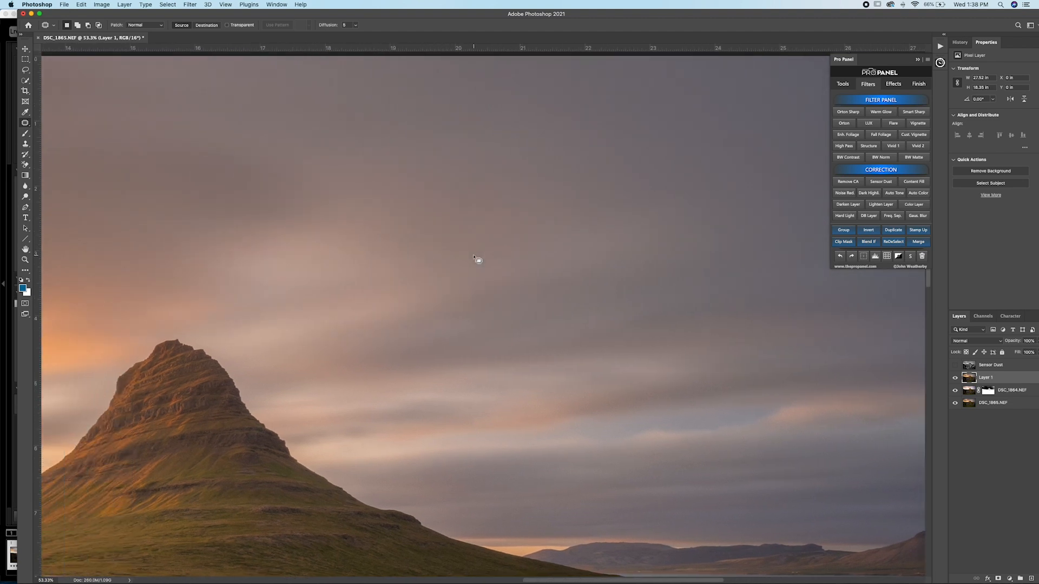
{"action": "scroll", "coordinate": [474, 258], "scroll_direction": "up", "scroll_amount": 2}
{"action": "scroll", "coordinate": [474, 258], "scroll_direction": "left", "scroll_amount": 8}
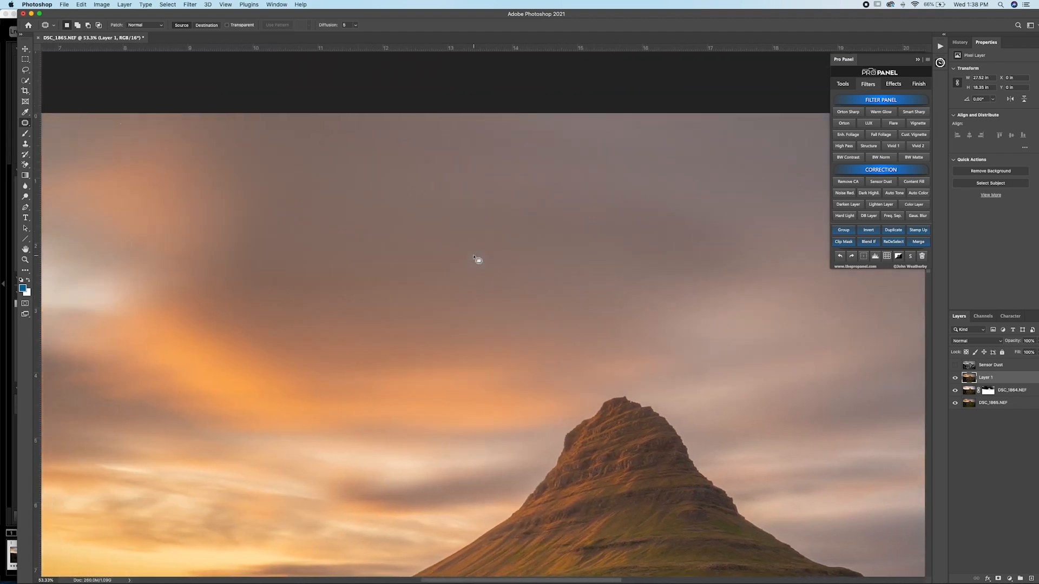
{"action": "scroll", "coordinate": [476, 259], "scroll_direction": "down", "scroll_amount": 2}
{"action": "left_click", "coordinate": [955, 365]}
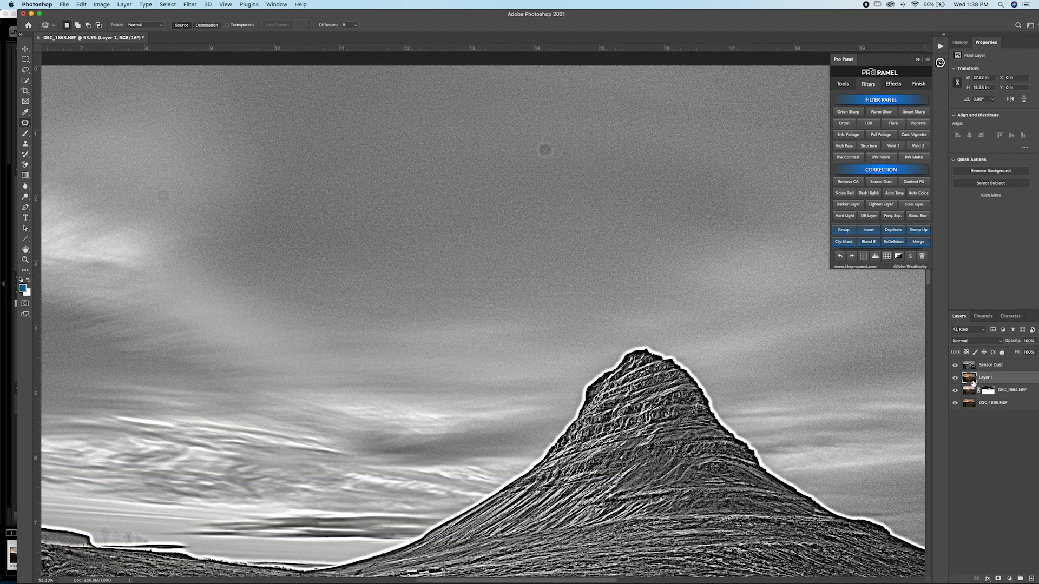
{"action": "left_click", "coordinate": [956, 366]}
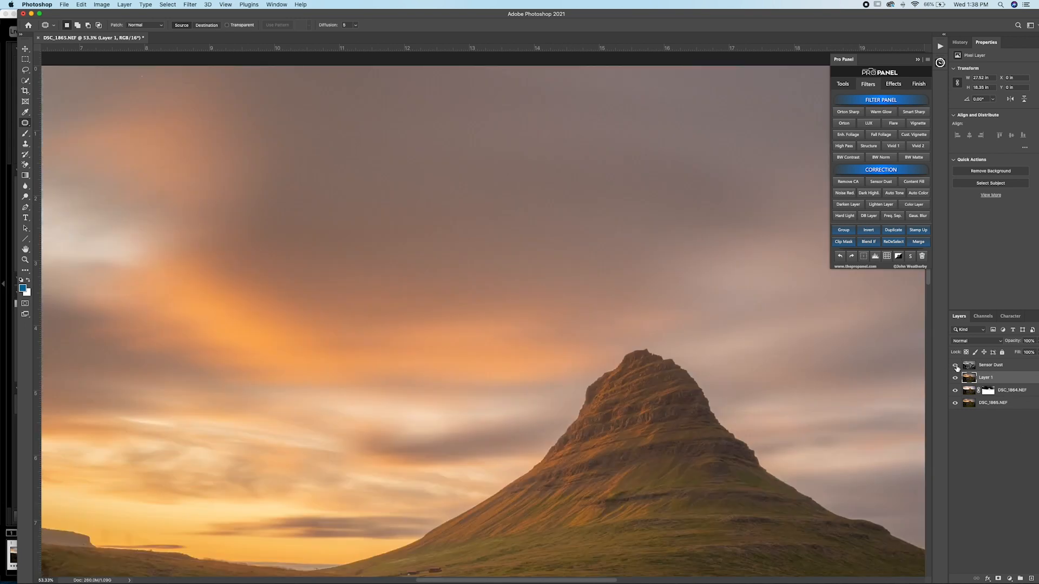
{"action": "left_click", "coordinate": [955, 366]}
{"action": "left_click_drag", "start_coordinate": [409, 374], "coordinate": [645, 360]}
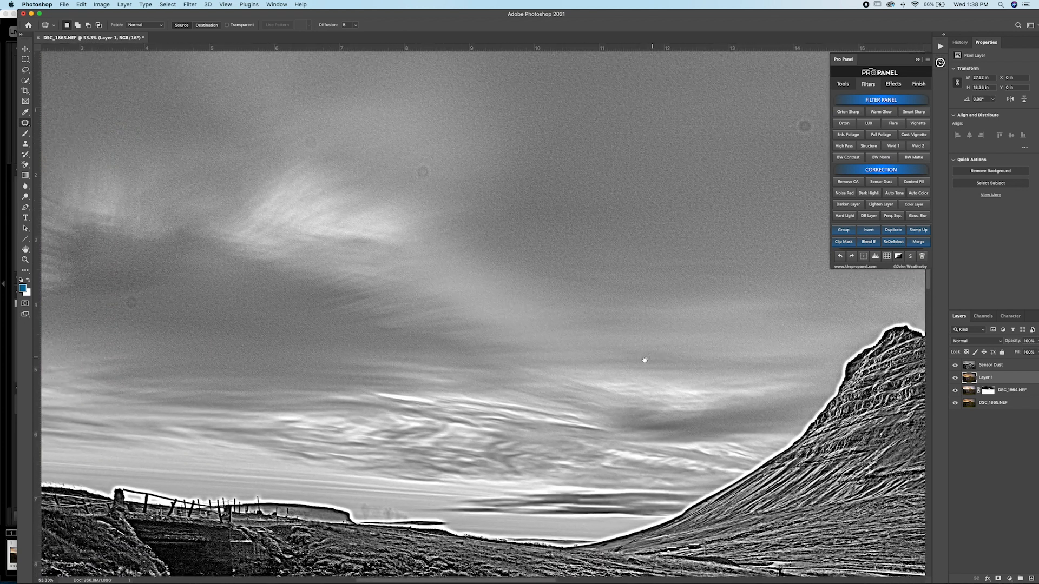
Step: Heal dust spots in the sunset sky above the bridge with the Spot Healing Brush, using the Sensor Dust layer to locate them
{"action": "left_click", "coordinate": [26, 124]}
{"action": "left_click", "coordinate": [65, 124]}
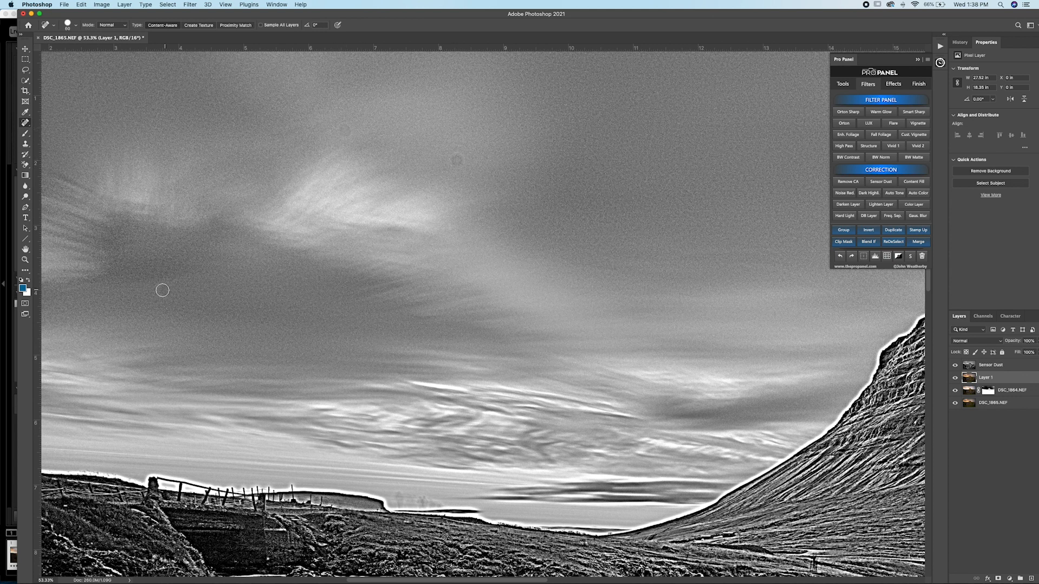
{"action": "left_click", "coordinate": [955, 366]}
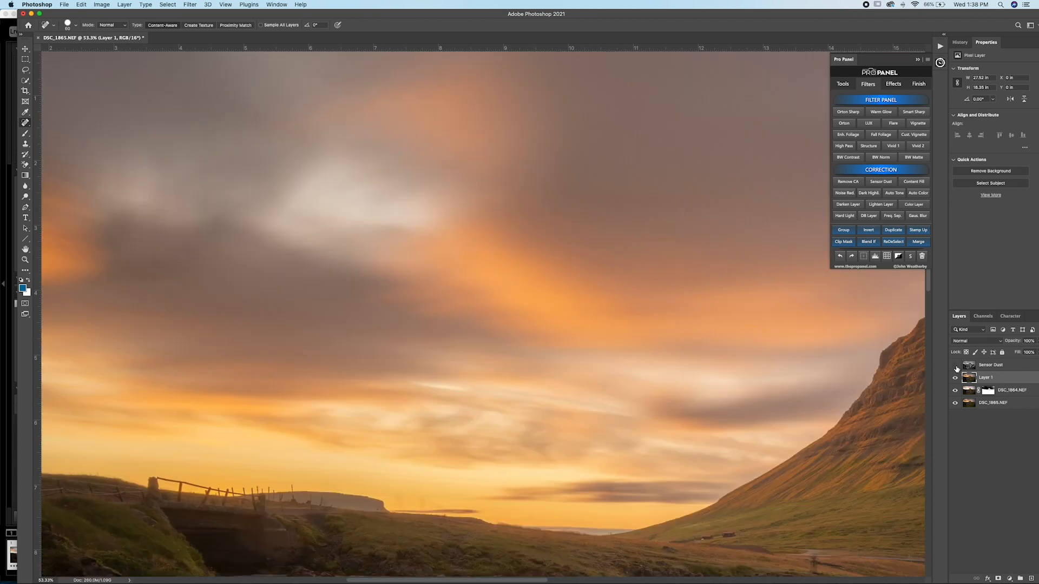
{"action": "left_click", "coordinate": [956, 367]}
{"action": "left_click", "coordinate": [956, 366]}
{"action": "left_click_drag", "start_coordinate": [642, 380], "coordinate": [842, 431]}
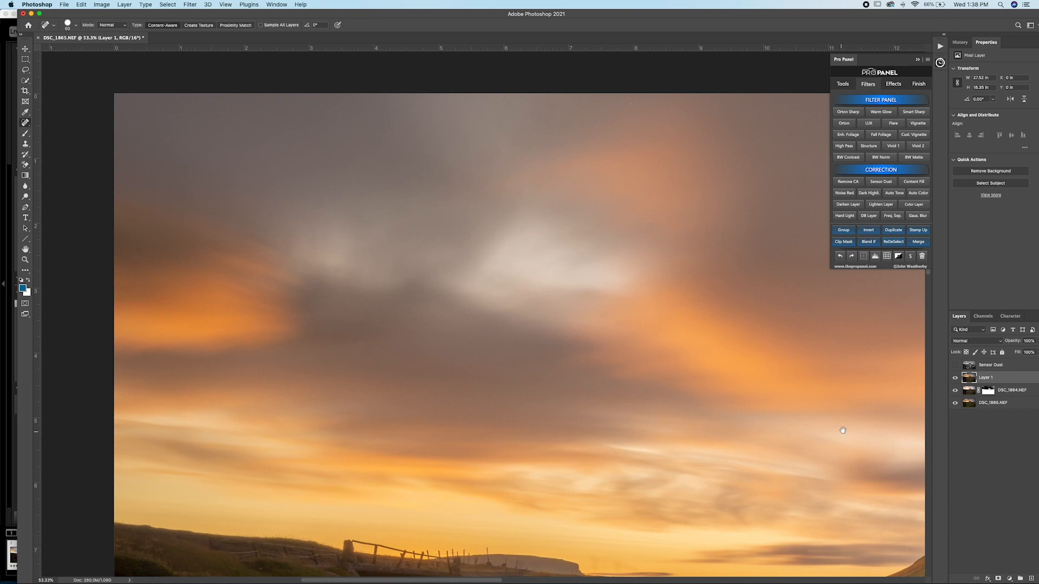
{"action": "left_click", "coordinate": [956, 366]}
{"action": "left_click", "coordinate": [956, 367]}
{"action": "left_click", "coordinate": [635, 102]}
{"action": "left_click_drag", "start_coordinate": [701, 254], "coordinate": [441, 213]}
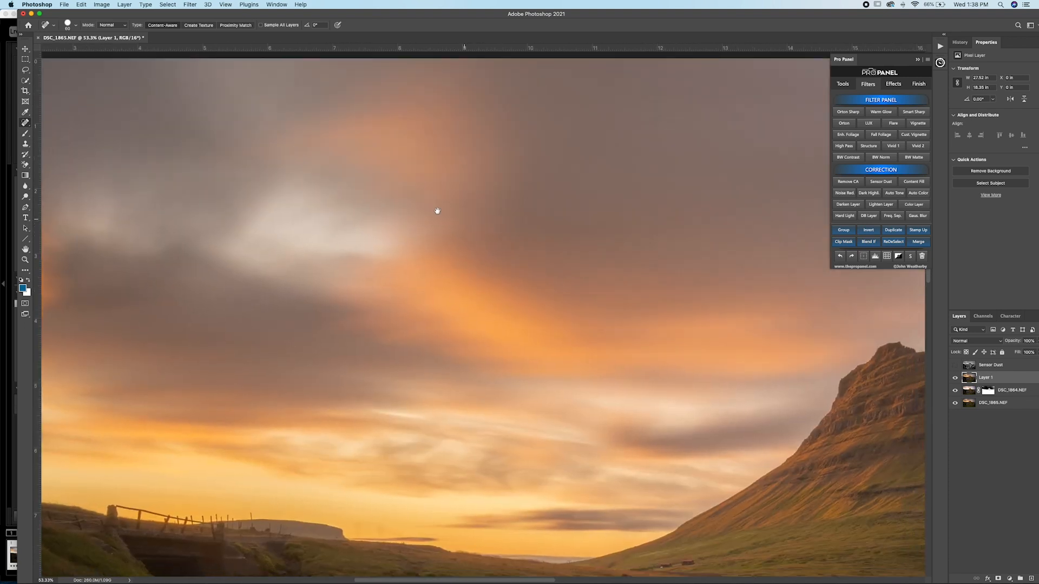
Step: Delete the Sensor Dust layer and return to a view of the whole photo
{"action": "left_click", "coordinate": [1005, 365]}
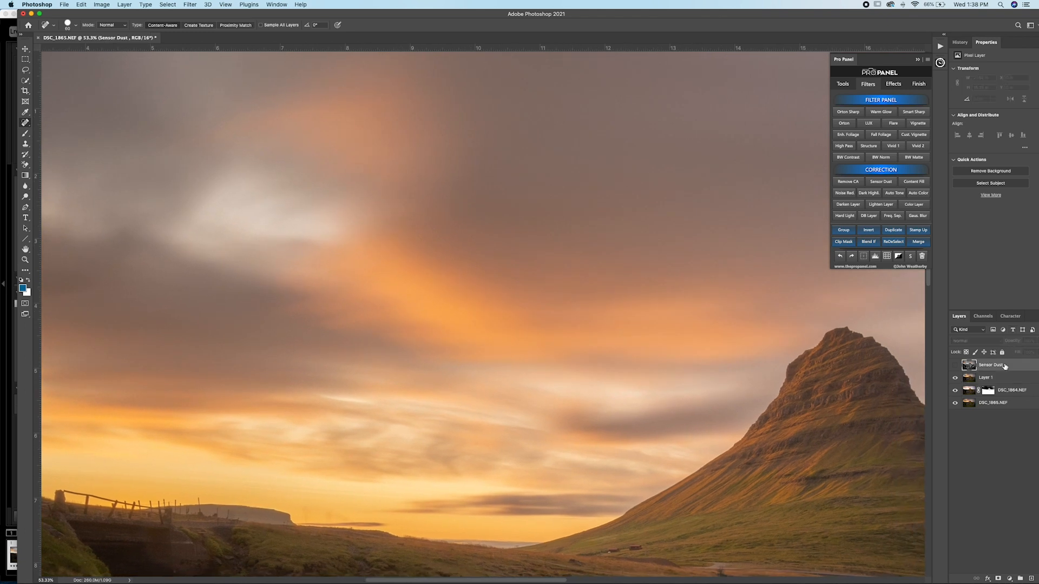
{"action": "key", "text": "Delete"}
{"action": "key", "text": "super+0"}
{"action": "key", "text": "super+minus"}
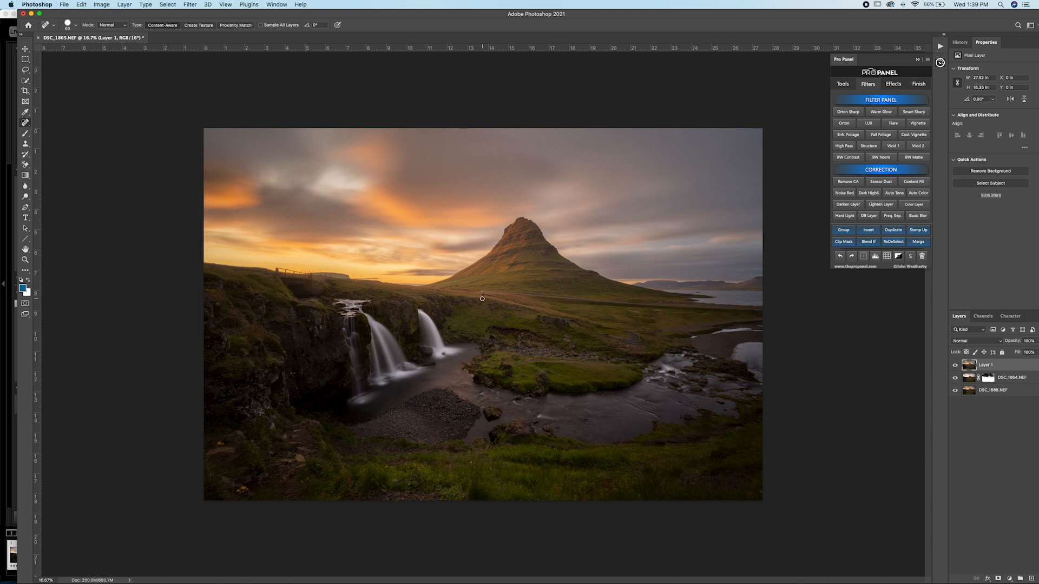
Step: Try to remove the dark figure on the hillside below the road with a smaller Spot Healing Brush
{"action": "scroll", "coordinate": [486, 297], "scroll_direction": "up", "scroll_amount": 10}
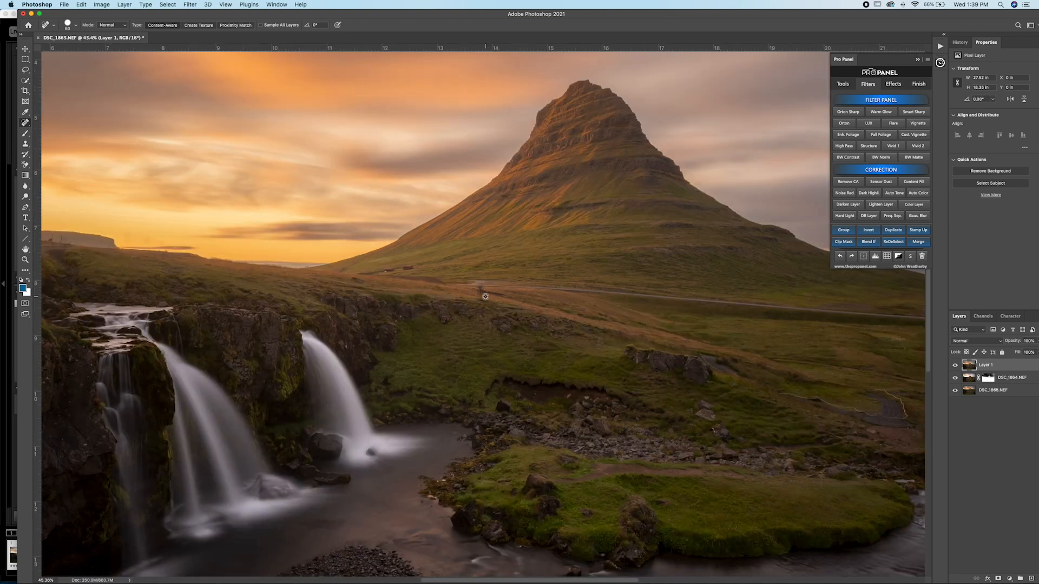
{"action": "key", "text": "bracketleft"}
{"action": "key", "text": "bracketleft"}
{"action": "key", "text": "bracketleft"}
{"action": "key", "text": "bracketleft"}
{"action": "key", "text": "bracketleft"}
{"action": "key", "text": "bracketleft"}
{"action": "key", "text": "bracketleft"}
{"action": "key", "text": "bracketleft"}
{"action": "key", "text": "bracketleft"}
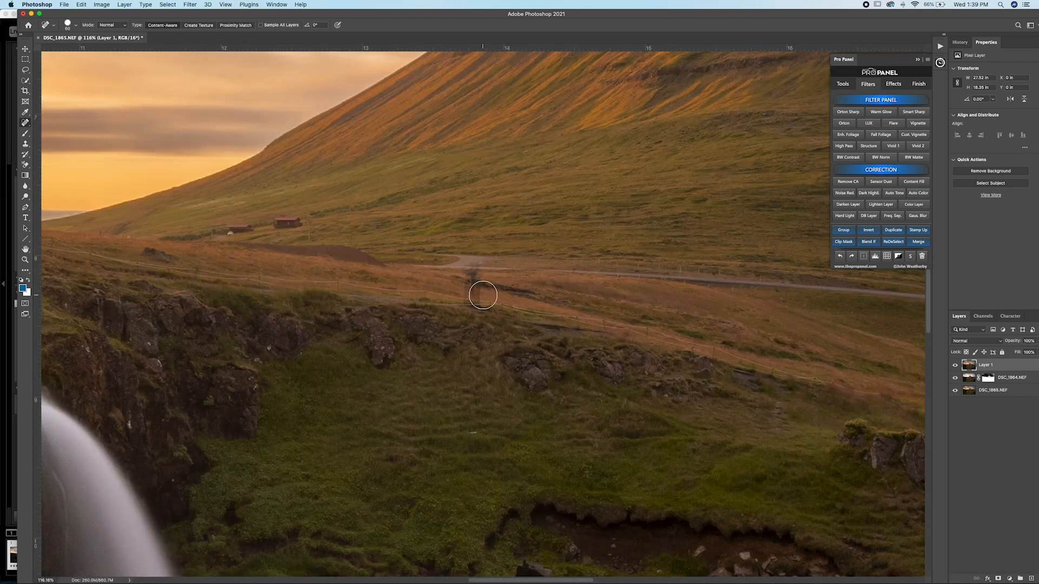
{"action": "left_click_drag", "start_coordinate": [478, 270], "coordinate": [480, 284]}
{"action": "mouse_move", "coordinate": [467, 296]}
{"action": "left_mouse_down"}
{"action": "mouse_move", "coordinate": [473, 274]}
{"action": "mouse_move", "coordinate": [470, 301]}
{"action": "left_mouse_up"}
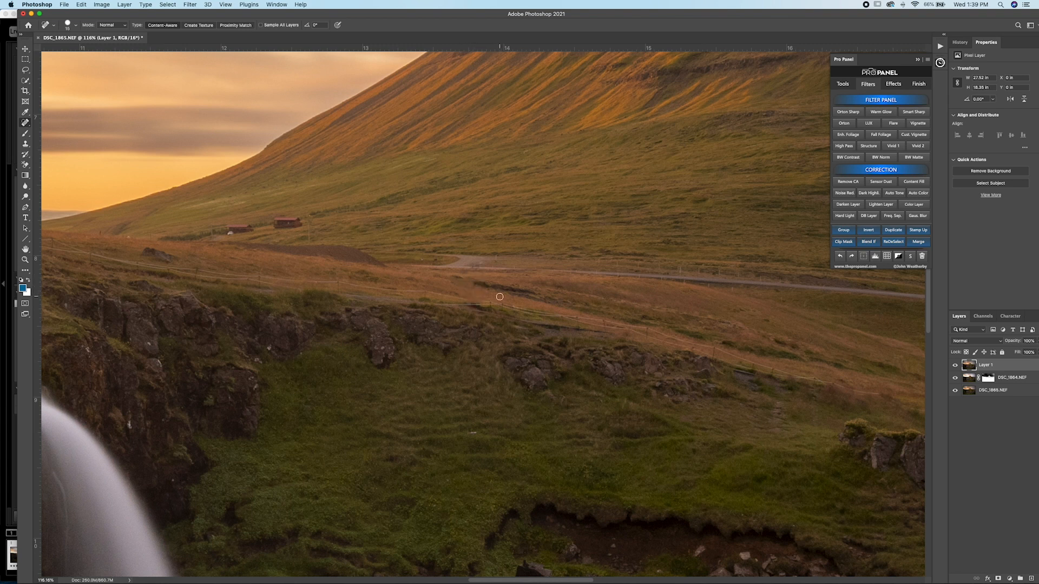
{"action": "scroll", "coordinate": [497, 298], "scroll_direction": "left", "scroll_amount": 15}
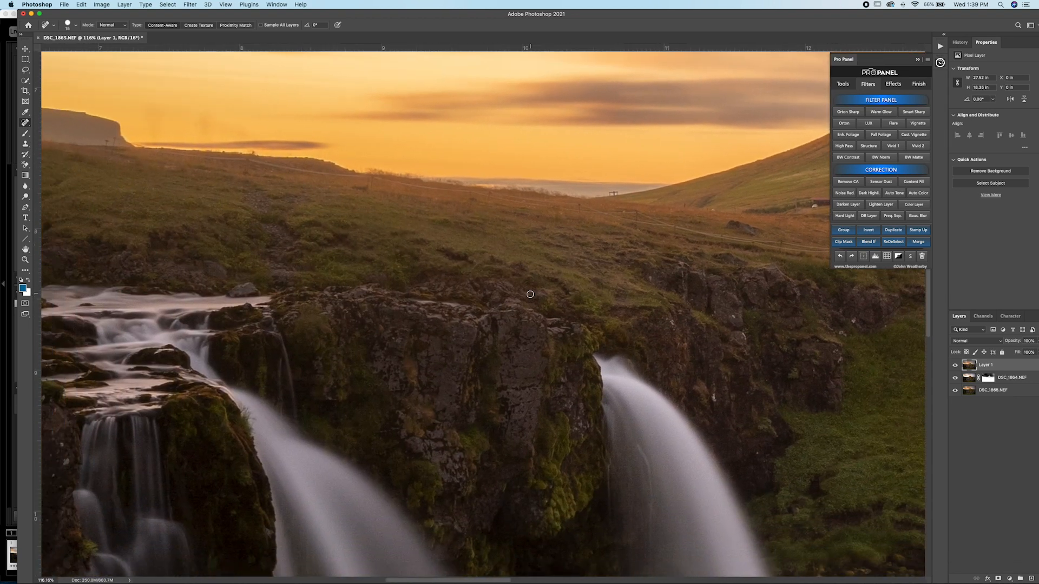
{"action": "scroll", "coordinate": [530, 294], "scroll_direction": "left", "scroll_amount": 18}
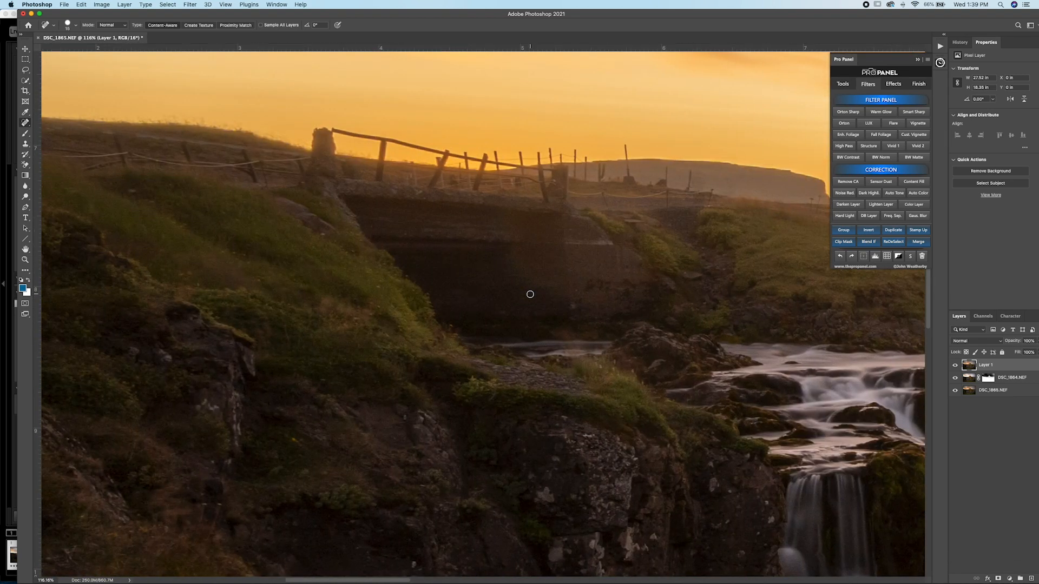
{"action": "scroll", "coordinate": [529, 294], "scroll_direction": "right", "scroll_amount": 20}
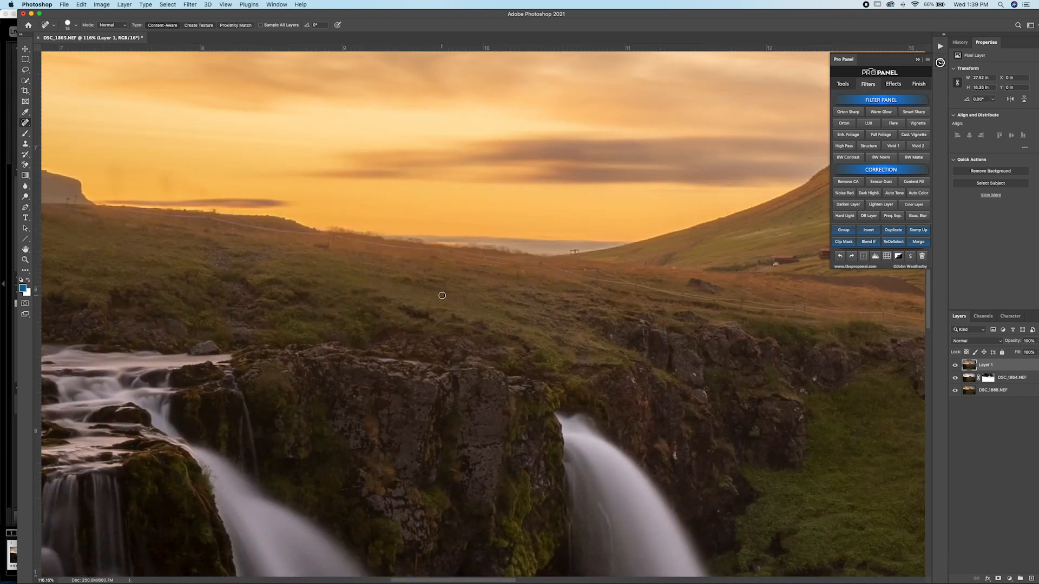
Step: Lasso the dark figure on the hillside below the road and replace it with a Content-Aware fill at 100% opacity
{"action": "scroll", "coordinate": [426, 296], "scroll_direction": "right", "scroll_amount": 13}
{"action": "key", "text": "l"}
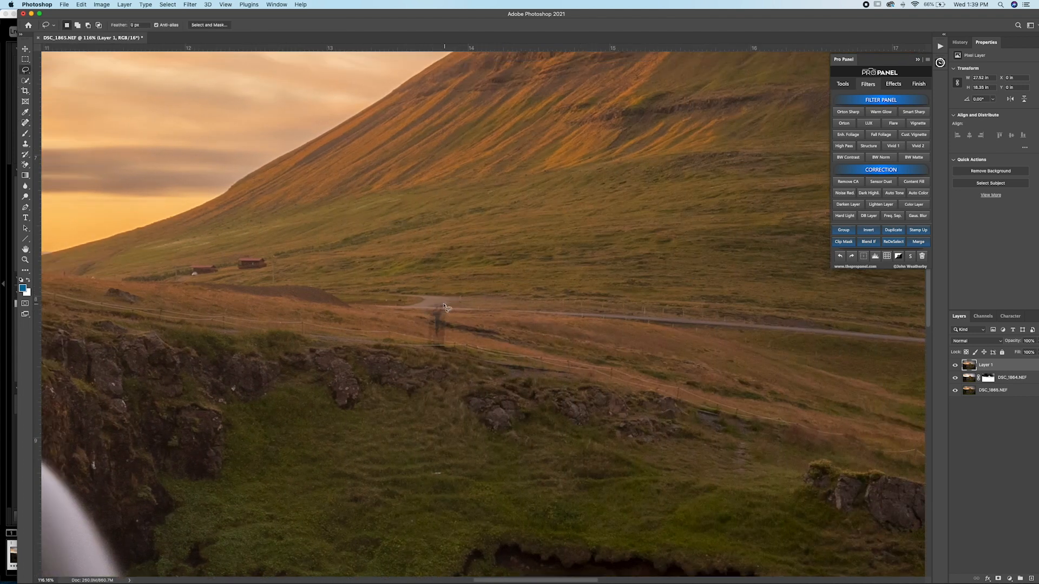
{"action": "mouse_move", "coordinate": [438, 309]}
{"action": "left_mouse_down"}
{"action": "mouse_move", "coordinate": [428, 341]}
{"action": "mouse_move", "coordinate": [442, 345]}
{"action": "mouse_move", "coordinate": [447, 335]}
{"action": "left_mouse_up"}
{"action": "left_click_drag", "start_coordinate": [449, 328], "coordinate": [447, 309]}
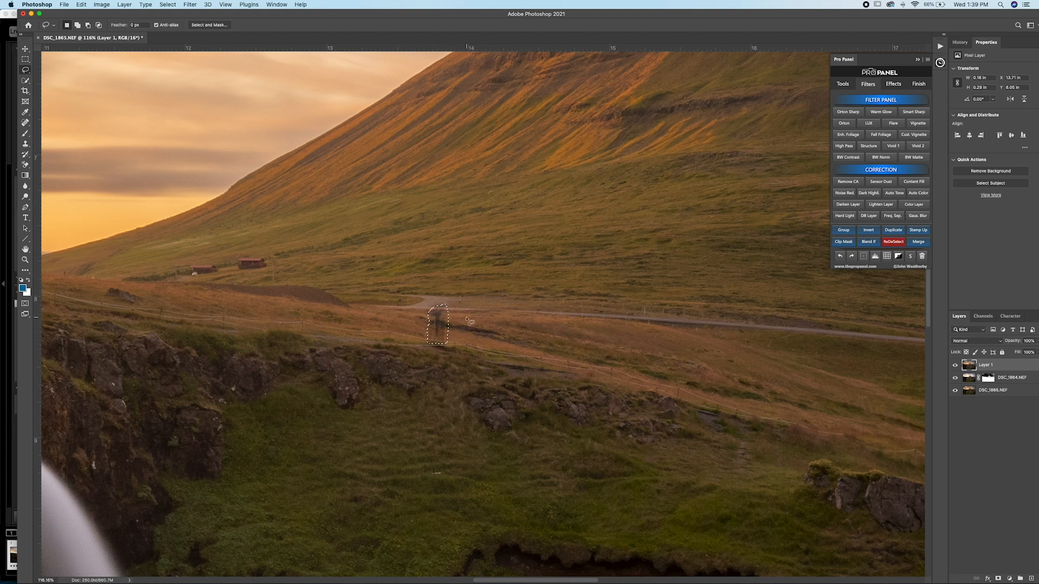
{"action": "left_click", "coordinate": [841, 85]}
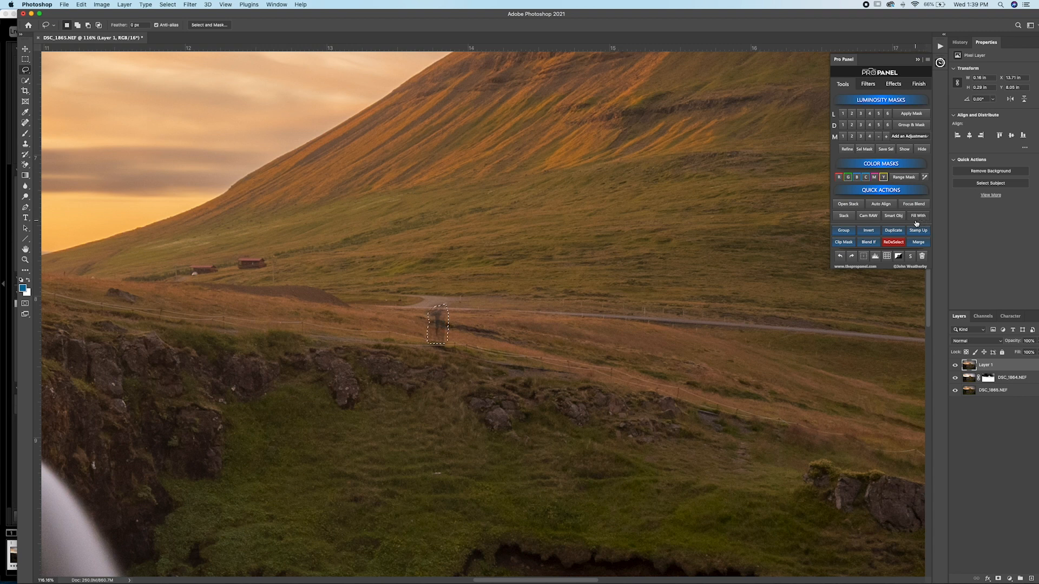
{"action": "key", "text": "alt"}
{"action": "left_click", "coordinate": [916, 216], "text": "alt"}
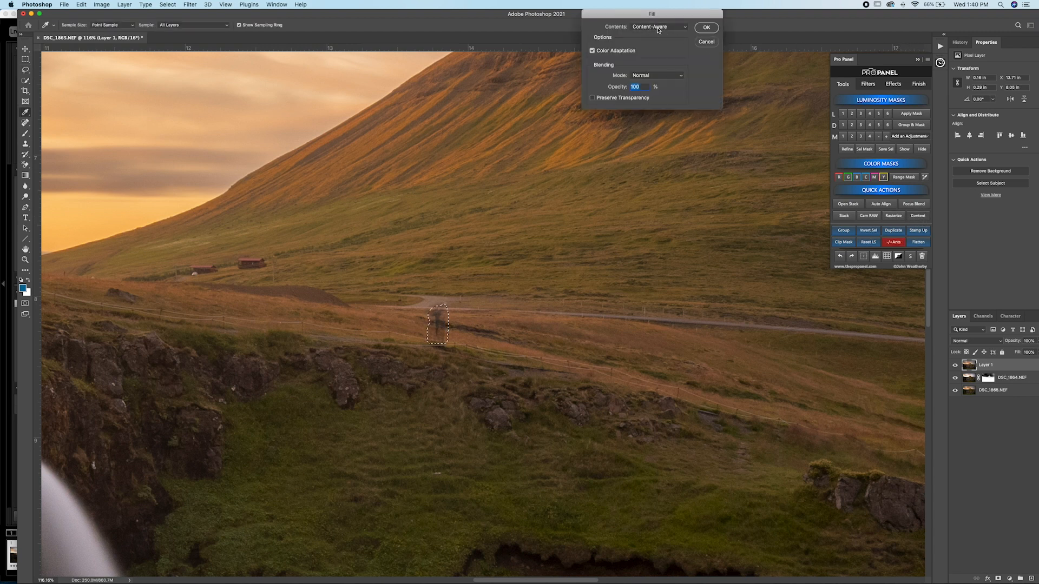
{"action": "left_click", "coordinate": [710, 29]}
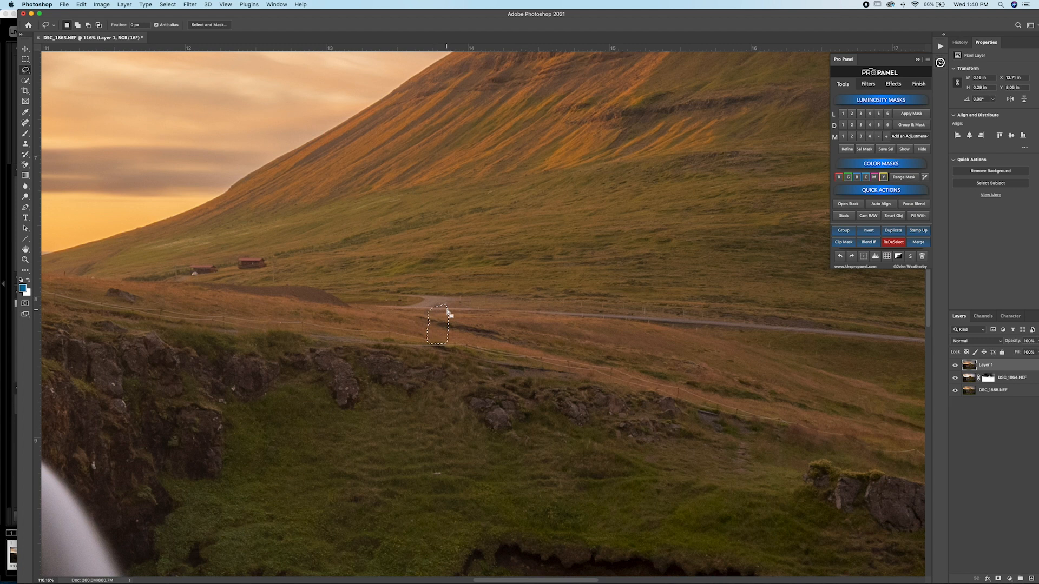
Step: Lasso the faint smudge in the sky just beside the flat-topped hill and replace it with a Content-Aware fill at 100% opacity
{"action": "left_click", "coordinate": [894, 242]}
{"action": "left_click_drag", "start_coordinate": [267, 353], "coordinate": [877, 426]}
{"action": "left_click_drag", "start_coordinate": [573, 408], "coordinate": [898, 419]}
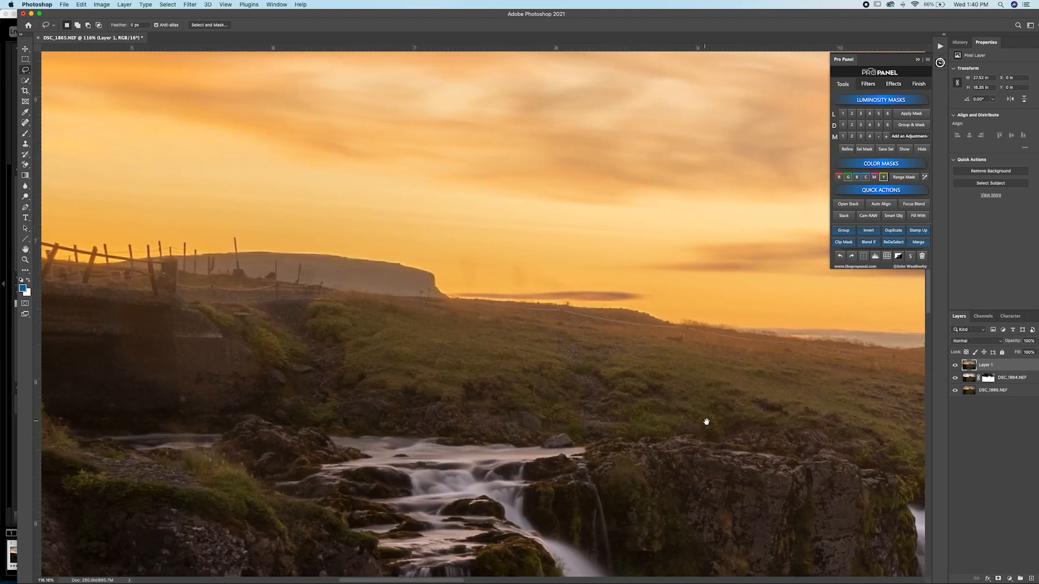
{"action": "left_click_drag", "start_coordinate": [631, 359], "coordinate": [617, 374]}
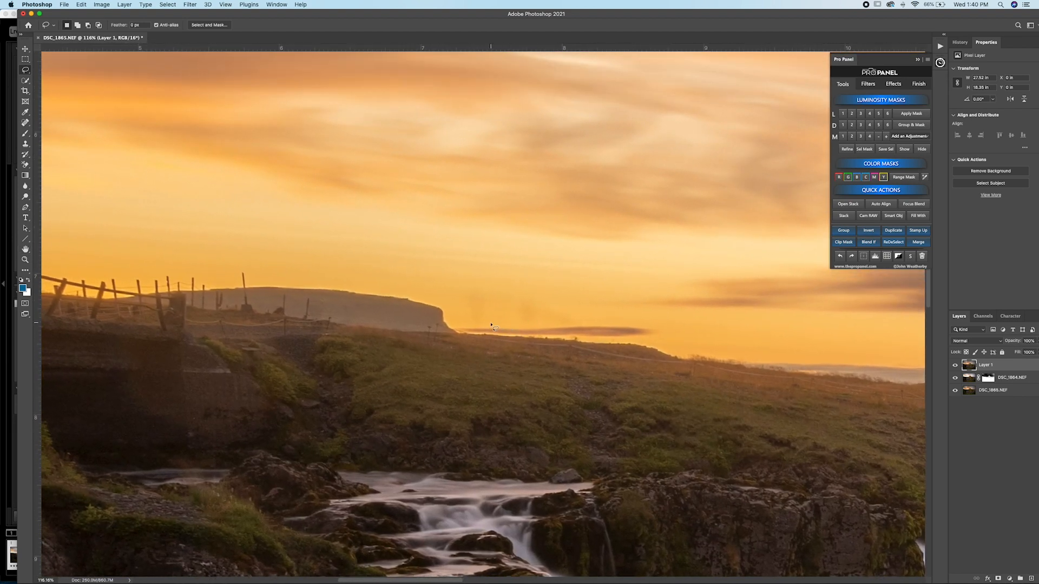
{"action": "mouse_move", "coordinate": [490, 325]}
{"action": "left_mouse_down"}
{"action": "mouse_move", "coordinate": [468, 322]}
{"action": "mouse_move", "coordinate": [467, 287]}
{"action": "mouse_move", "coordinate": [488, 288]}
{"action": "mouse_move", "coordinate": [496, 315]}
{"action": "left_mouse_up"}
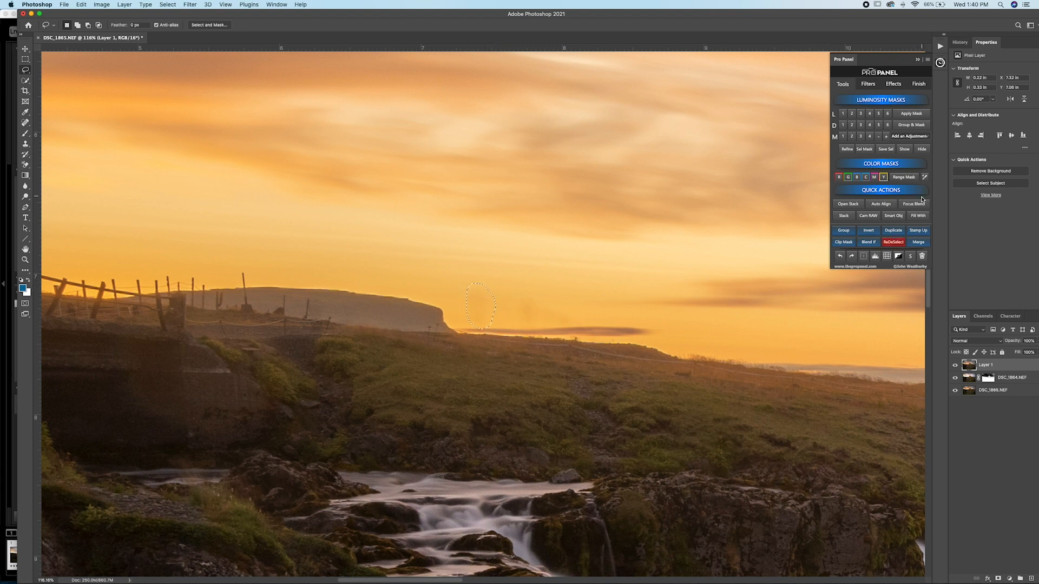
{"action": "key", "text": "alt"}
{"action": "left_click", "coordinate": [918, 217], "text": "alt"}
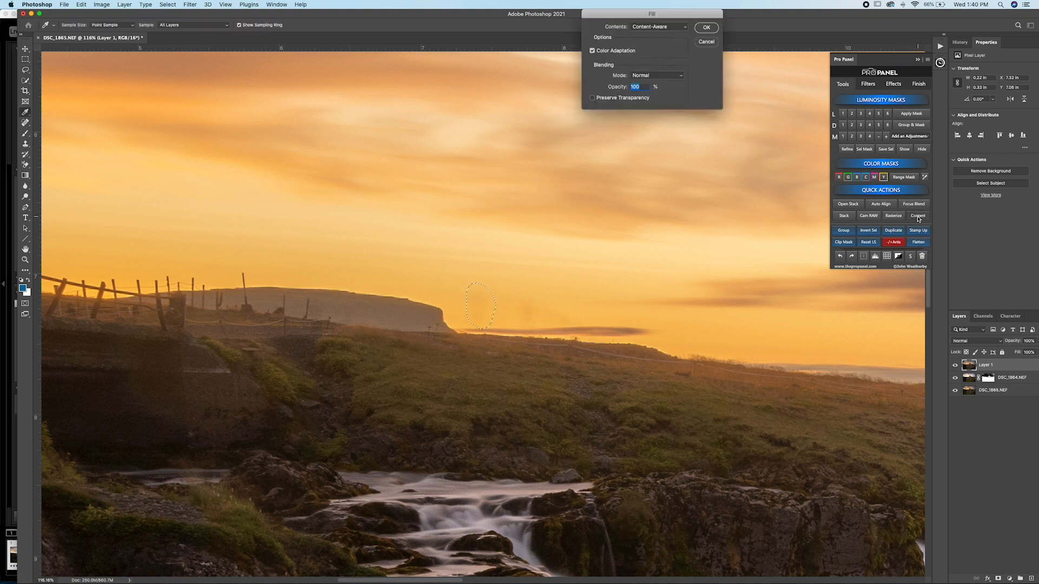
{"action": "key", "text": "Return"}
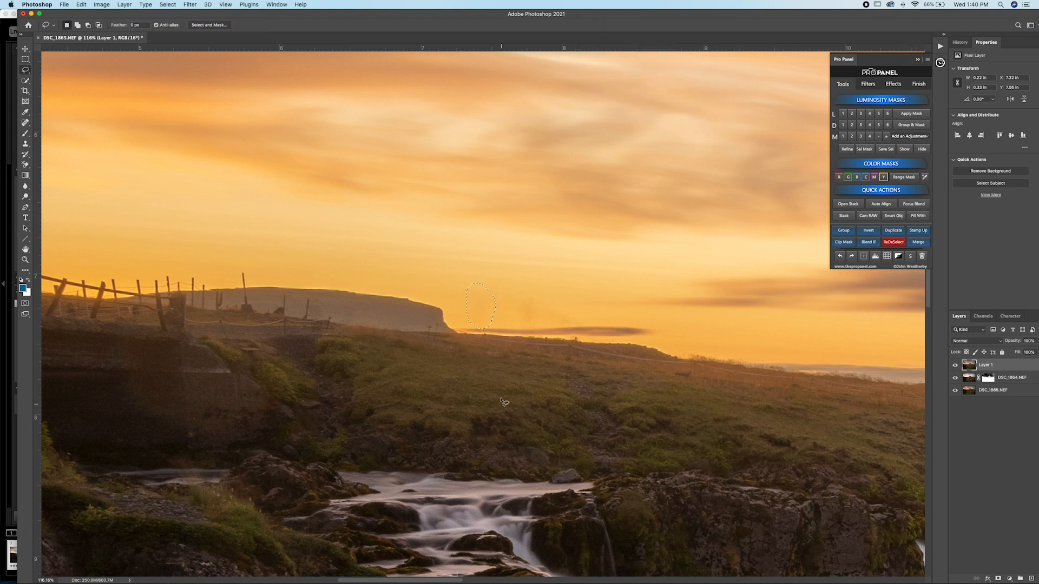
Step: Lasso the faint smudges above the thin dark cloud on the horizon and replace them with Content-Aware fills at 100% opacity
{"action": "mouse_move", "coordinate": [544, 295]}
{"action": "left_mouse_down"}
{"action": "mouse_move", "coordinate": [513, 305]}
{"action": "mouse_move", "coordinate": [519, 323]}
{"action": "mouse_move", "coordinate": [544, 304]}
{"action": "left_mouse_up"}
{"action": "left_click", "coordinate": [925, 218], "text": "alt"}
{"action": "key", "text": "Return"}
{"action": "key", "text": "super+d"}
{"action": "mouse_move", "coordinate": [578, 307]}
{"action": "left_mouse_down"}
{"action": "mouse_move", "coordinate": [533, 303]}
{"action": "mouse_move", "coordinate": [518, 315]}
{"action": "mouse_move", "coordinate": [591, 324]}
{"action": "left_mouse_up"}
{"action": "left_click", "coordinate": [919, 216], "text": "shift"}
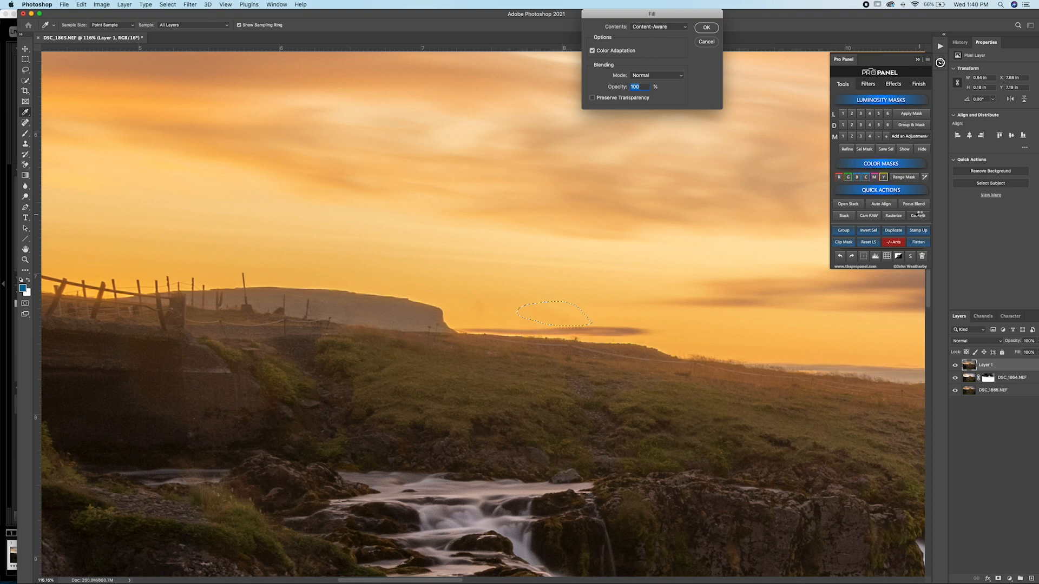
{"action": "key", "text": "Return"}
Step: Lasso the leftover mark at the horizon beside the flat-topped hill and remove it with another Content-Aware fill
{"action": "mouse_move", "coordinate": [494, 322]}
{"action": "left_mouse_down"}
{"action": "mouse_move", "coordinate": [465, 291]}
{"action": "mouse_move", "coordinate": [466, 312]}
{"action": "mouse_move", "coordinate": [494, 323]}
{"action": "left_mouse_up"}
{"action": "left_click", "coordinate": [924, 217], "text": "shift"}
{"action": "key", "text": "Return"}
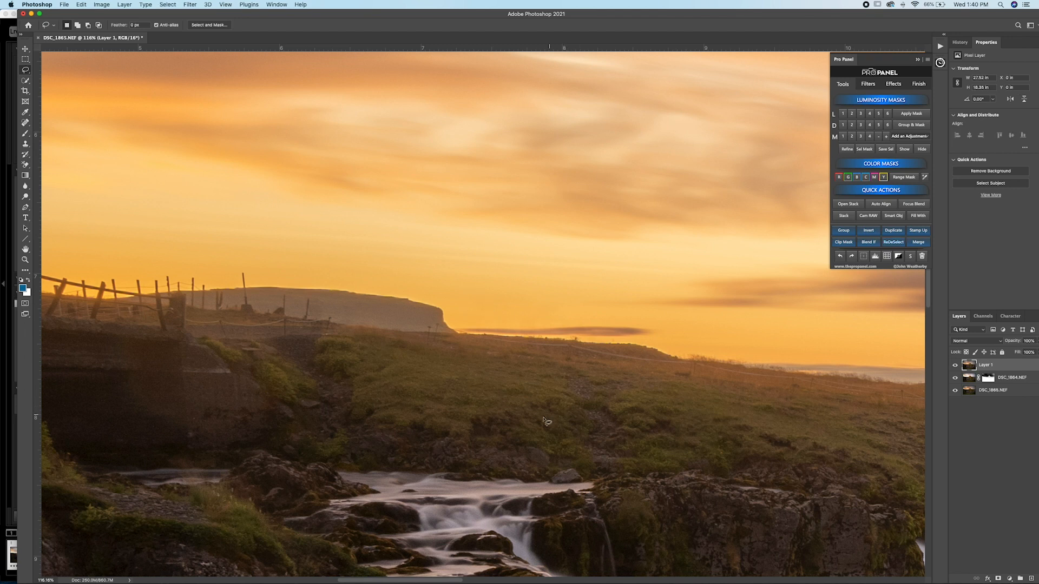
Step: Hide and show Layer 1 to compare the sky near the bridge before and after the cleanup
{"action": "left_click_drag", "start_coordinate": [588, 390], "coordinate": [518, 397]}
{"action": "left_click", "coordinate": [955, 365]}
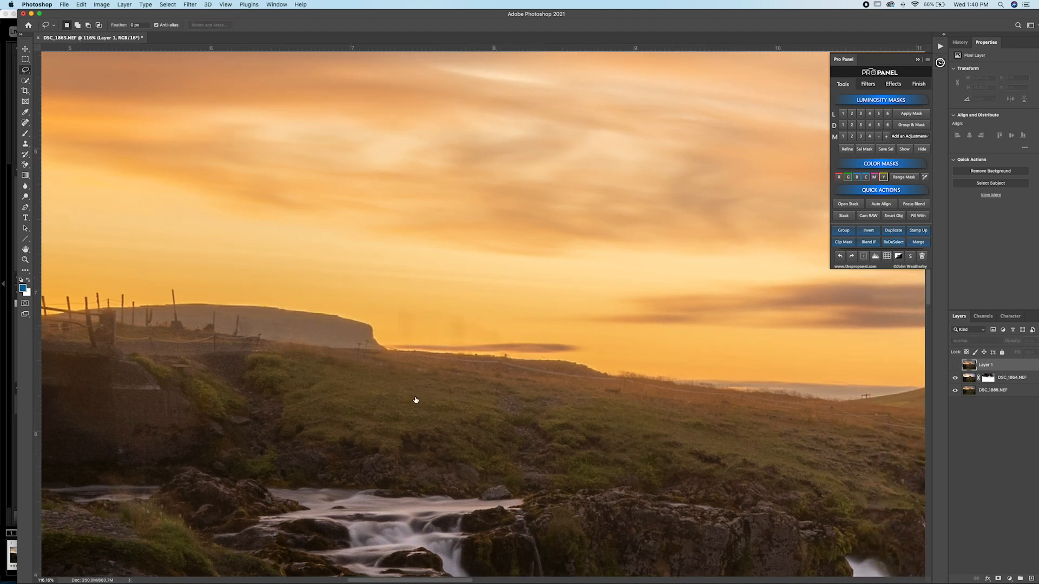
{"action": "left_click", "coordinate": [955, 366]}
Step: Examine the waterfalls, hillside, road, sky and river up close for remaining spots and distractions
{"action": "left_click_drag", "start_coordinate": [383, 413], "coordinate": [877, 444]}
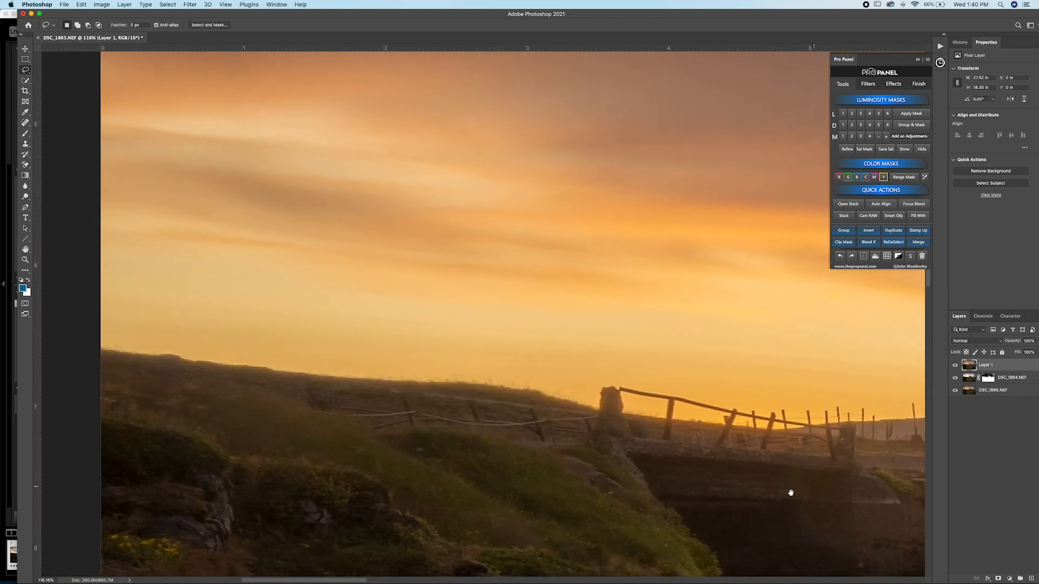
{"action": "left_click_drag", "start_coordinate": [791, 493], "coordinate": [494, 178]}
{"action": "mouse_move", "coordinate": [607, 273]}
{"action": "left_mouse_down"}
{"action": "mouse_move", "coordinate": [533, 420]}
{"action": "mouse_move", "coordinate": [231, 470]}
{"action": "mouse_move", "coordinate": [140, 497]}
{"action": "left_mouse_up"}
{"action": "mouse_move", "coordinate": [671, 455]}
{"action": "left_mouse_down"}
{"action": "mouse_move", "coordinate": [374, 450]}
{"action": "mouse_move", "coordinate": [156, 480]}
{"action": "left_mouse_up"}
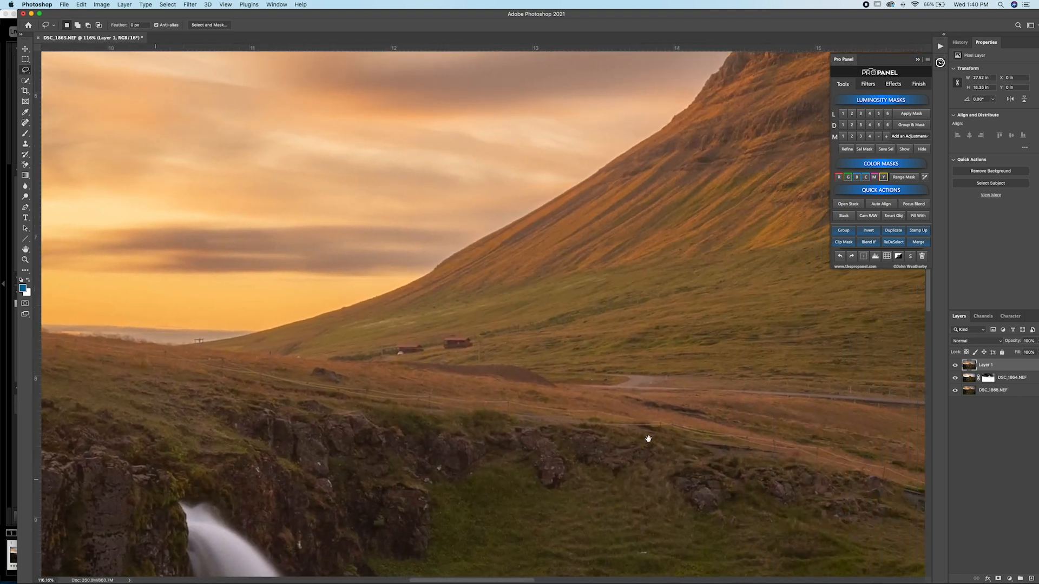
{"action": "left_click_drag", "start_coordinate": [649, 438], "coordinate": [452, 392]}
{"action": "left_click_drag", "start_coordinate": [877, 447], "coordinate": [422, 420]}
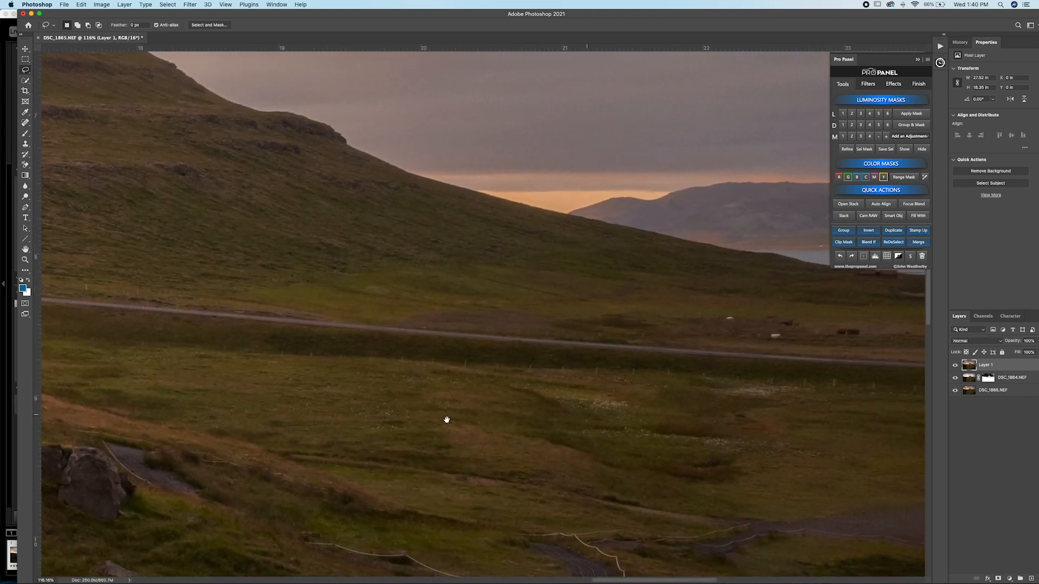
{"action": "left_click_drag", "start_coordinate": [595, 413], "coordinate": [334, 425]}
{"action": "left_click_drag", "start_coordinate": [310, 364], "coordinate": [280, 260]}
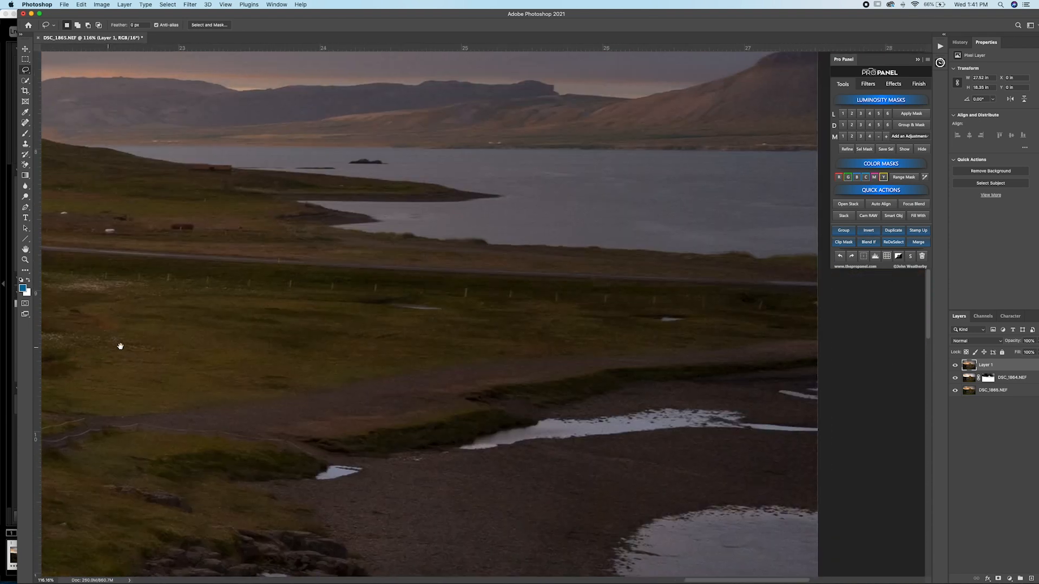
{"action": "left_click_drag", "start_coordinate": [350, 379], "coordinate": [415, 552]}
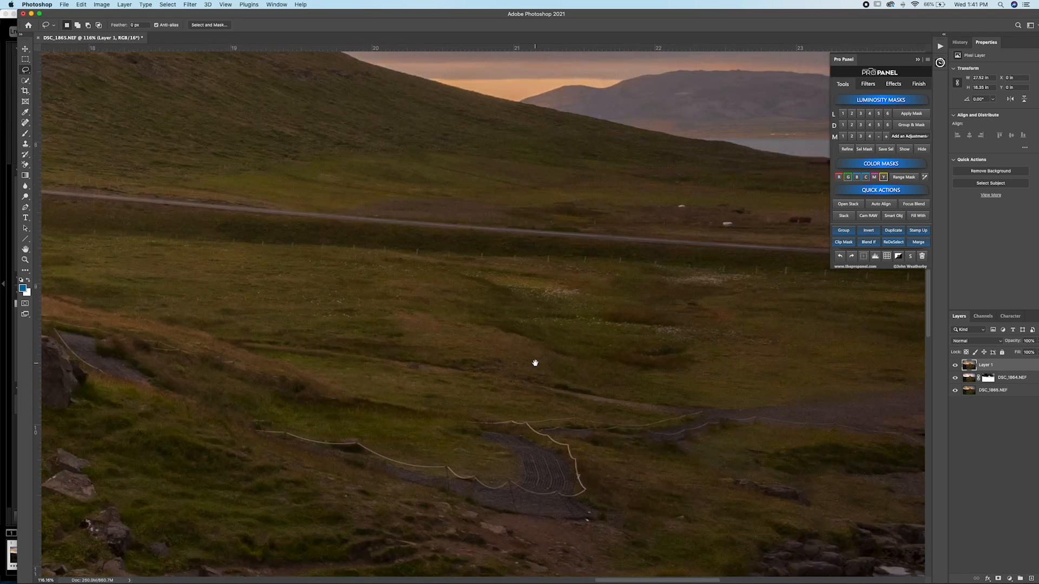
{"action": "left_click_drag", "start_coordinate": [535, 363], "coordinate": [563, 211]}
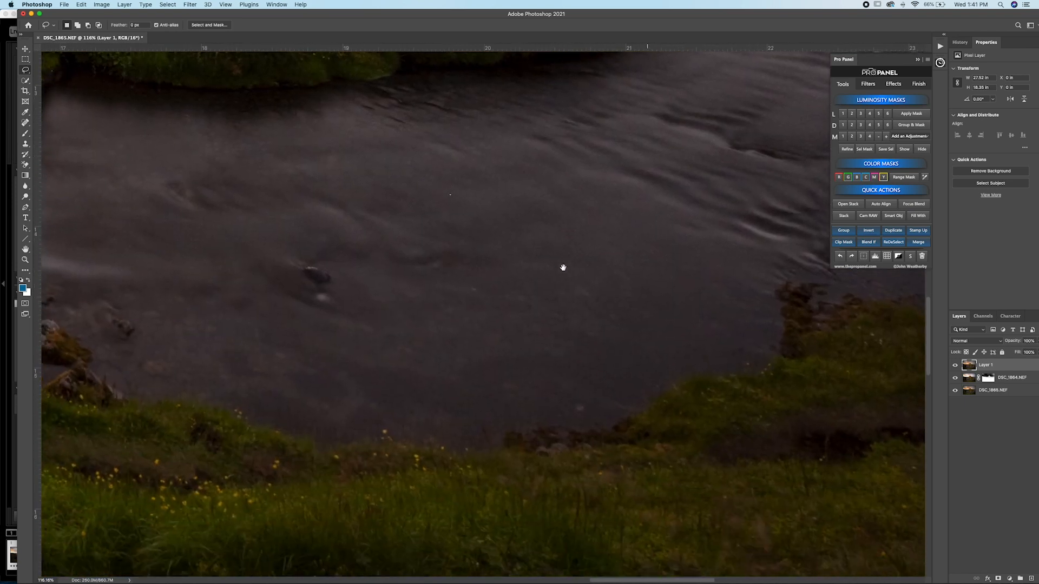
{"action": "left_click_drag", "start_coordinate": [376, 219], "coordinate": [114, 286]}
{"action": "left_click_drag", "start_coordinate": [367, 293], "coordinate": [353, 438]}
Step: Heal the small stray specks in the river with the Spot Healing Brush in Content-Aware mode
{"action": "left_click", "coordinate": [25, 122]}
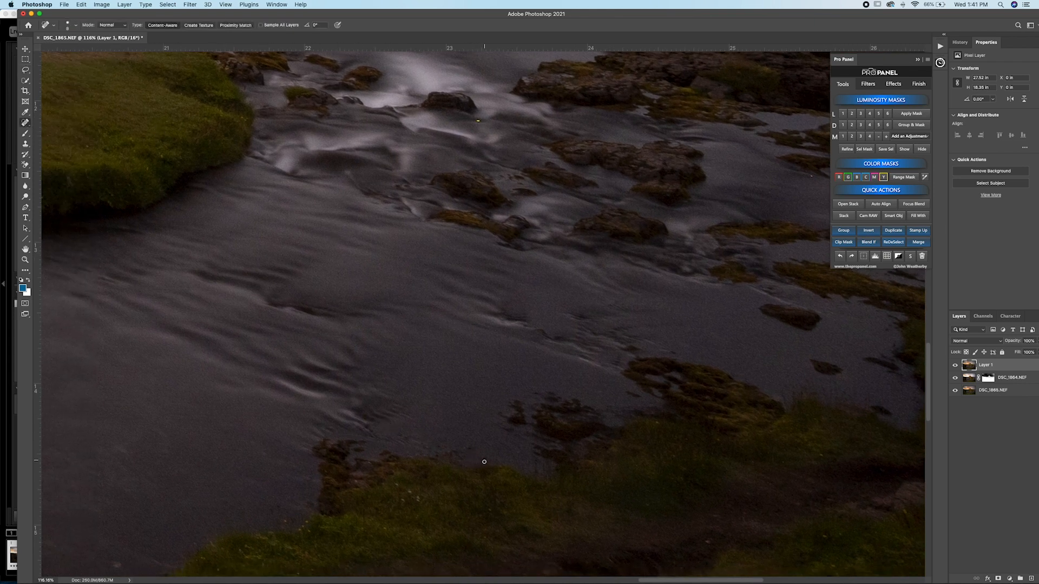
{"action": "scroll", "coordinate": [689, 445], "scroll_direction": "right", "scroll_amount": 5}
{"action": "scroll", "coordinate": [689, 444], "scroll_direction": "up", "scroll_amount": 2}
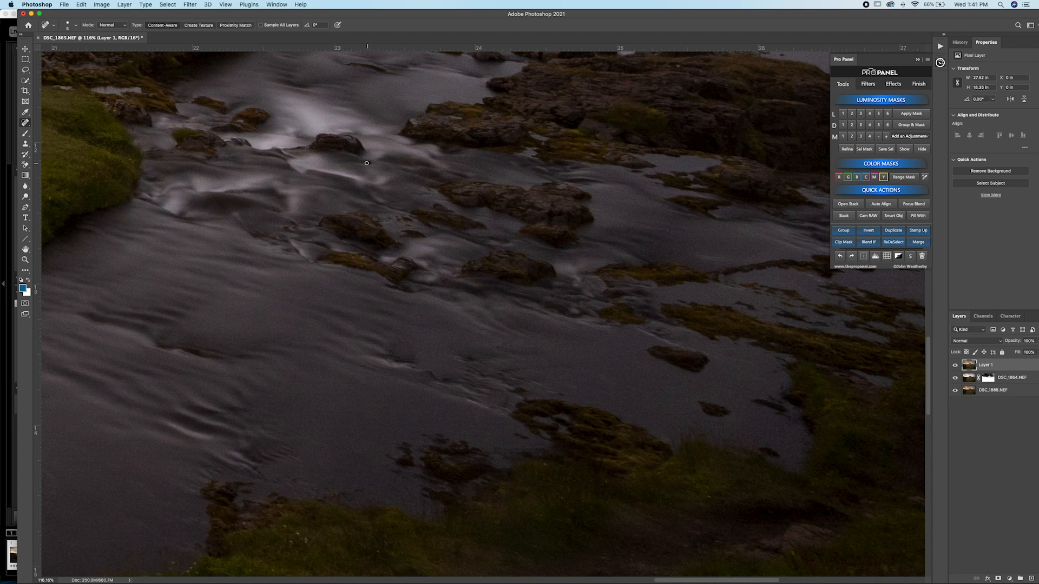
{"action": "mouse_move", "coordinate": [284, 302]}
{"action": "left_mouse_down"}
{"action": "mouse_move", "coordinate": [791, 211]}
{"action": "mouse_move", "coordinate": [822, 190]}
{"action": "left_mouse_up"}
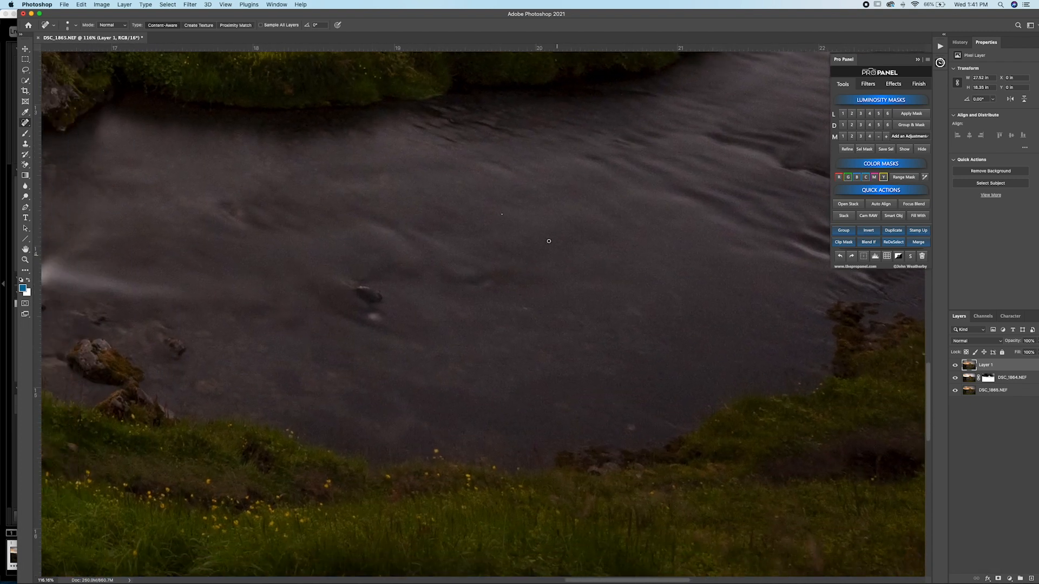
{"action": "left_click_drag", "start_coordinate": [490, 346], "coordinate": [724, 431]}
Step: Examine the riverbank, gravel and foreground plants up close for distractions, and return to a view of the whole photo
{"action": "left_click_drag", "start_coordinate": [516, 433], "coordinate": [765, 420]}
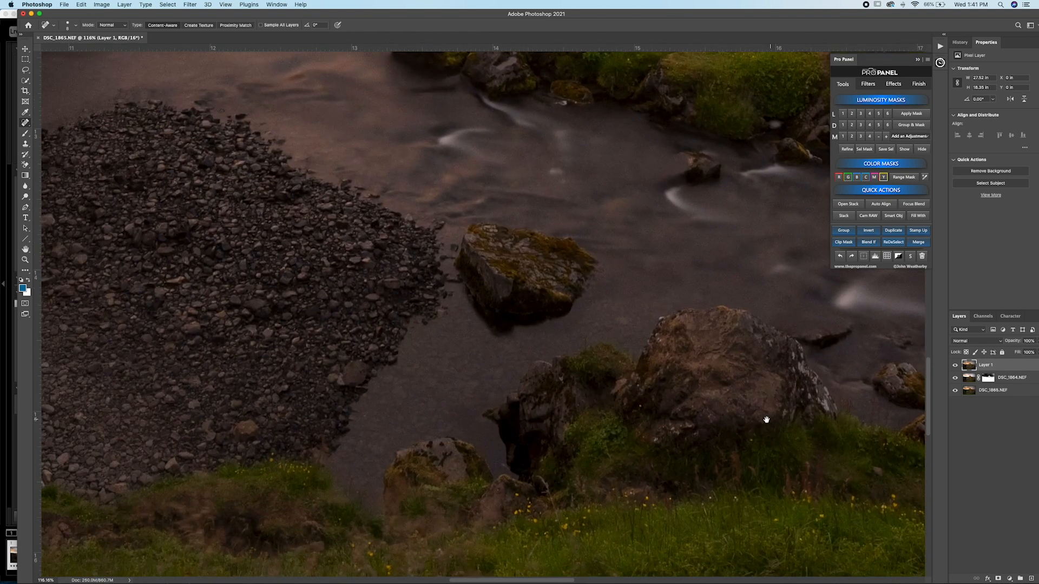
{"action": "left_click_drag", "start_coordinate": [506, 302], "coordinate": [735, 445]}
{"action": "left_click_drag", "start_coordinate": [468, 350], "coordinate": [738, 232]}
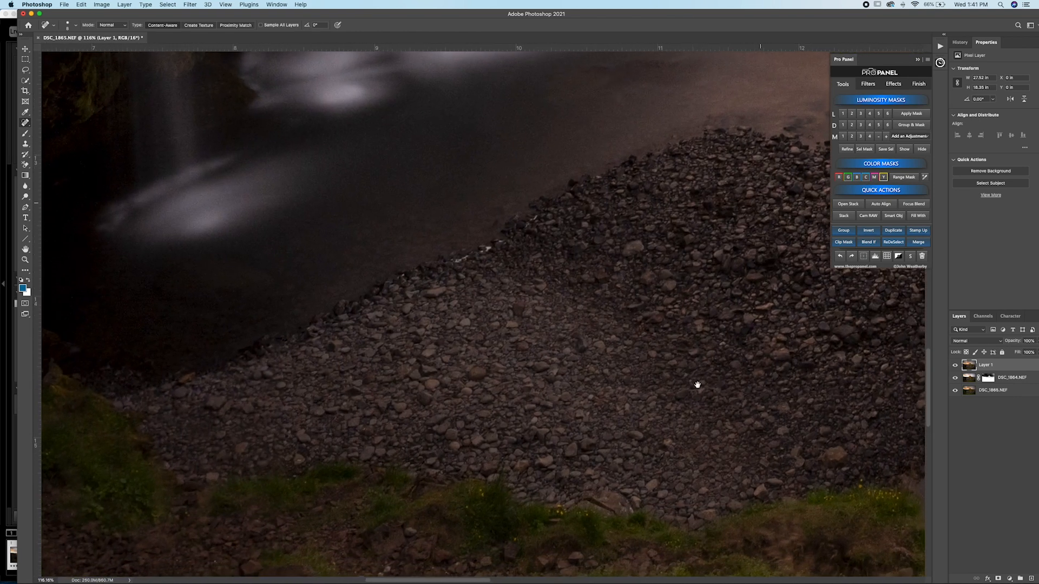
{"action": "left_click_drag", "start_coordinate": [696, 385], "coordinate": [638, 156]}
{"action": "mouse_move", "coordinate": [554, 297]}
{"action": "left_mouse_down"}
{"action": "mouse_move", "coordinate": [428, 384]}
{"action": "mouse_move", "coordinate": [763, 387]}
{"action": "left_mouse_up"}
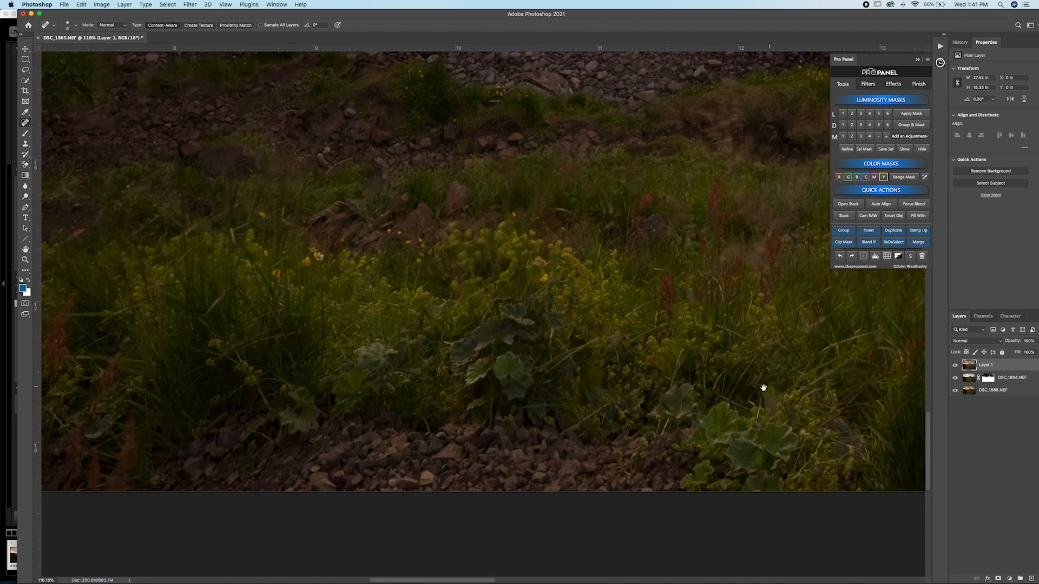
{"action": "left_click_drag", "start_coordinate": [287, 292], "coordinate": [589, 341]}
{"action": "mouse_move", "coordinate": [474, 326]}
{"action": "left_mouse_down"}
{"action": "mouse_move", "coordinate": [598, 348]}
{"action": "mouse_move", "coordinate": [598, 367]}
{"action": "left_mouse_up"}
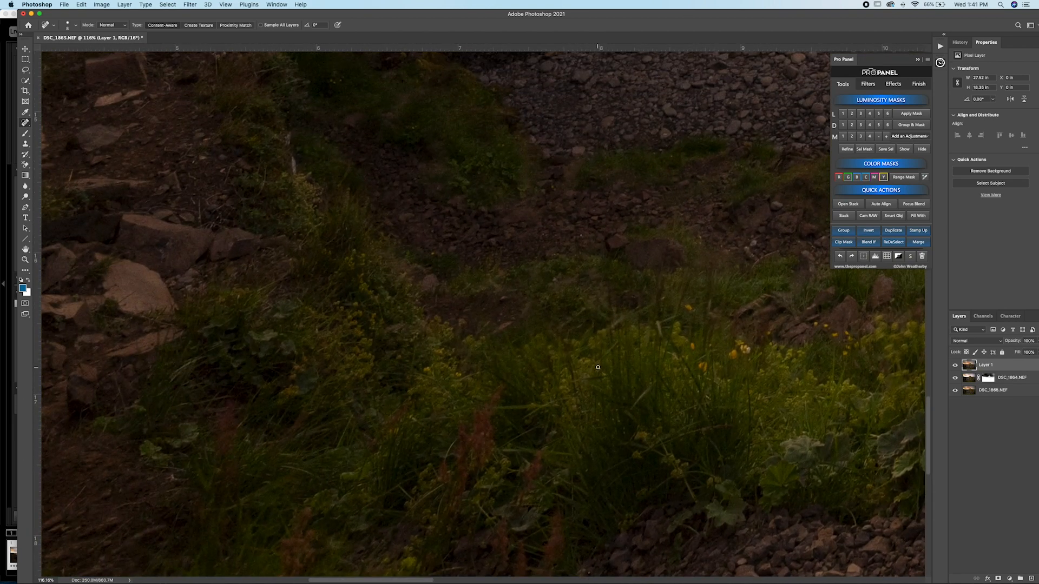
{"action": "key", "text": "super+0"}
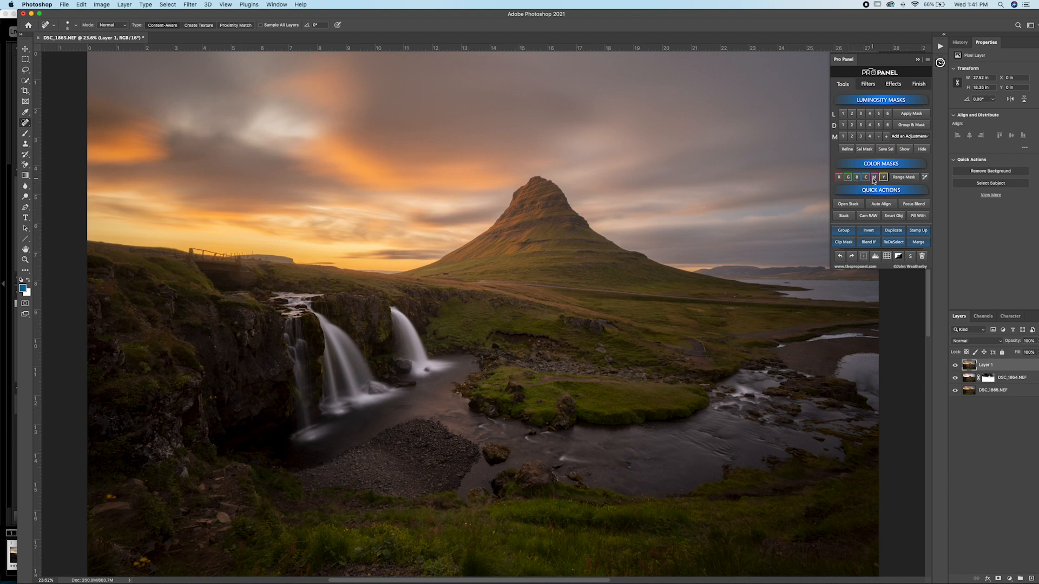
Step: Create a Lights 1 luminosity mask and refine it with Levels, setting the black input to 59 and the midtones to 1.78
{"action": "left_click", "coordinate": [853, 116]}
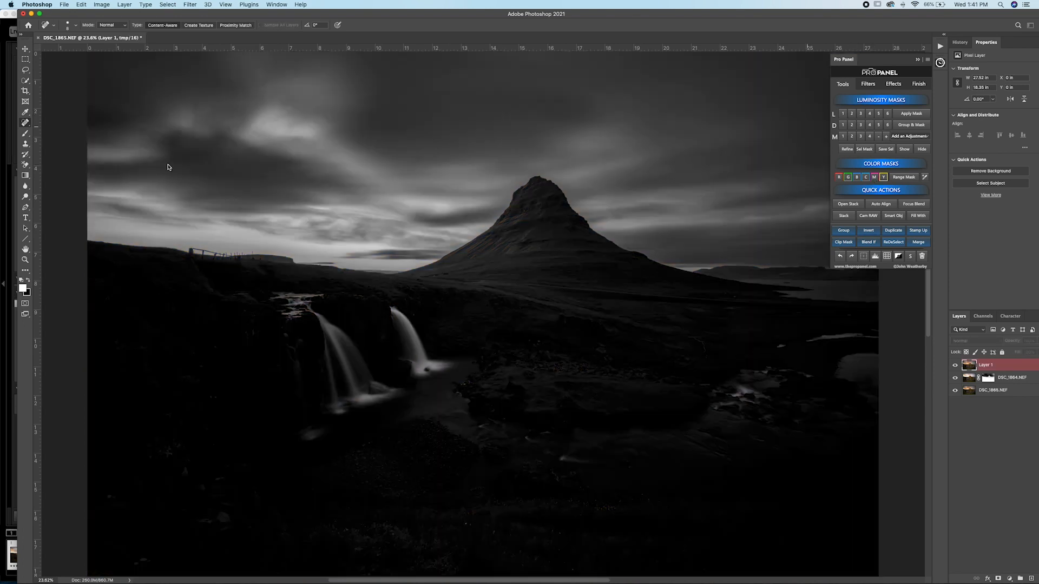
{"action": "left_click", "coordinate": [845, 114]}
{"action": "left_click", "coordinate": [847, 149]}
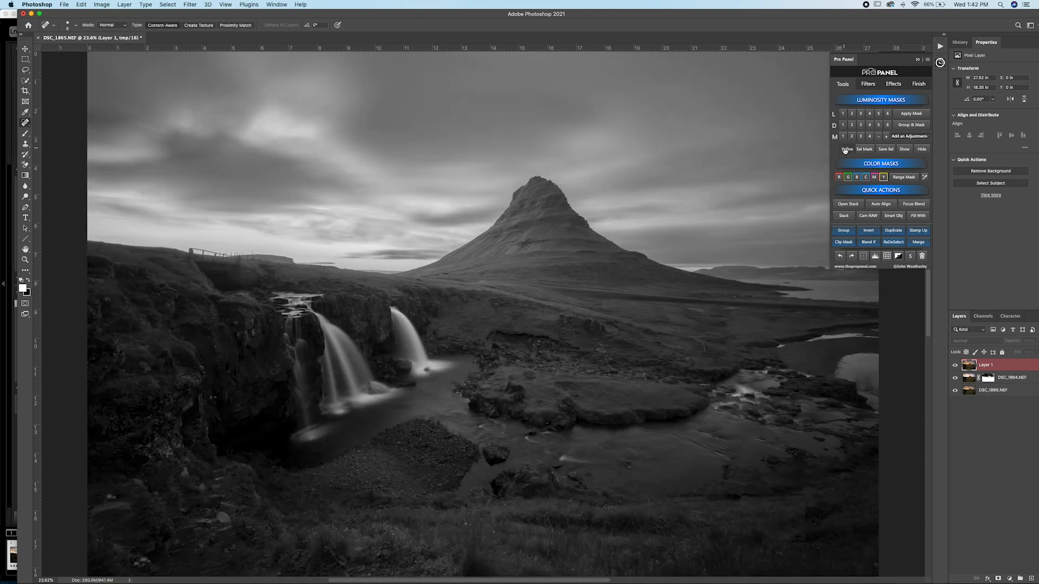
{"action": "left_click_drag", "start_coordinate": [520, 150], "coordinate": [591, 307]}
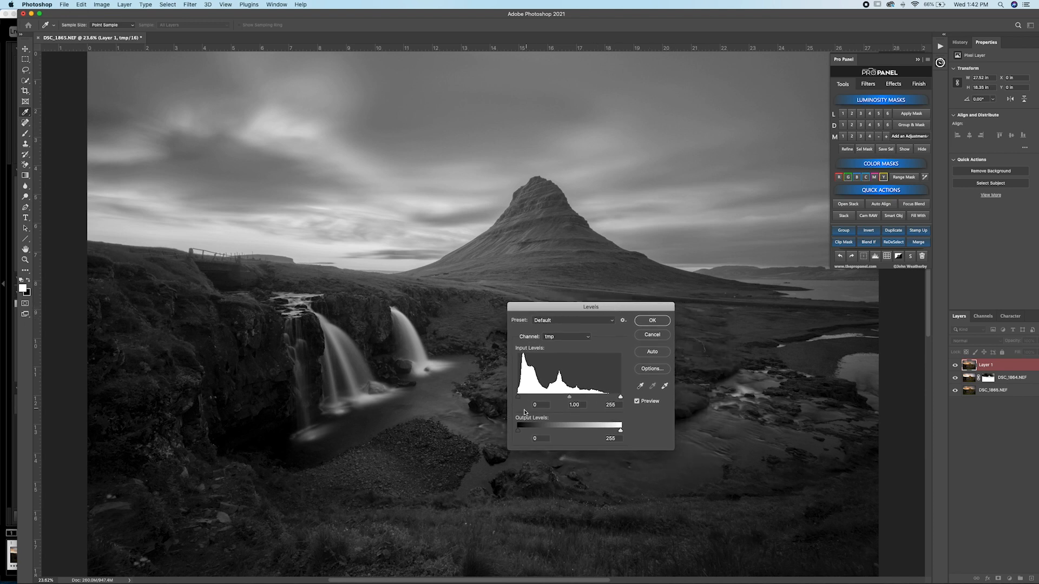
{"action": "left_click_drag", "start_coordinate": [518, 399], "coordinate": [564, 398]}
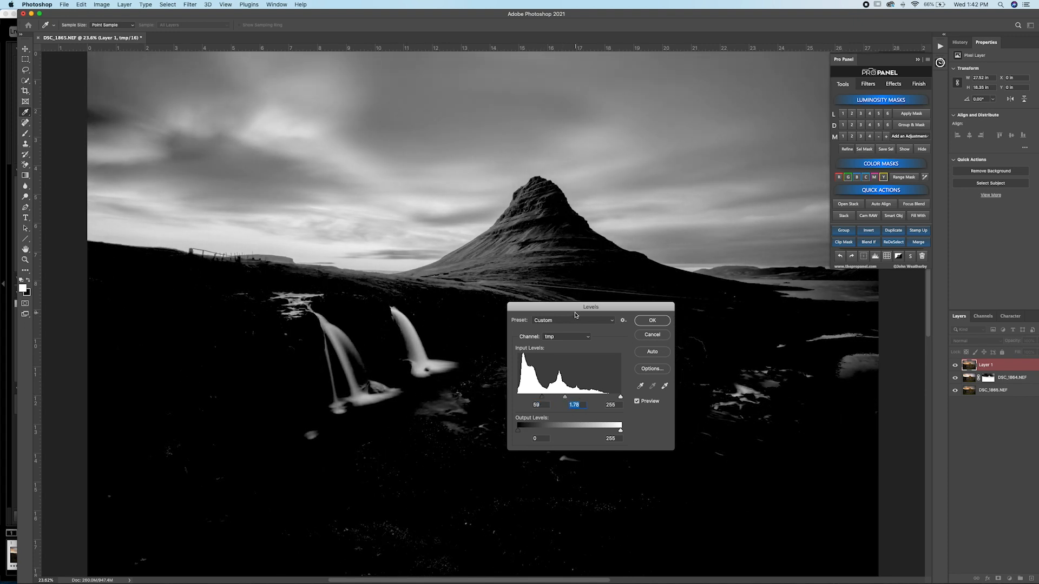
{"action": "left_click", "coordinate": [653, 321]}
{"action": "key", "text": "j"}
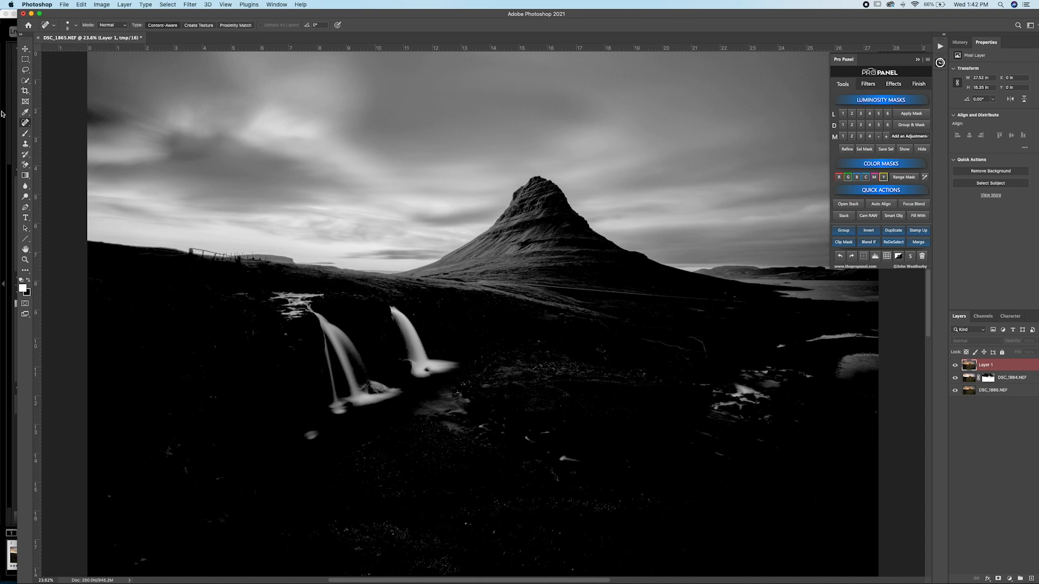
Step: Lasso the waterfalls in the luminosity mask, fill the area with the black background color at 100% opacity, and deselect
{"action": "left_click", "coordinate": [25, 70]}
{"action": "mouse_move", "coordinate": [330, 285]}
{"action": "left_mouse_down"}
{"action": "mouse_move", "coordinate": [201, 286]}
{"action": "mouse_move", "coordinate": [218, 378]}
{"action": "mouse_move", "coordinate": [261, 438]}
{"action": "mouse_move", "coordinate": [339, 490]}
{"action": "mouse_move", "coordinate": [534, 458]}
{"action": "mouse_move", "coordinate": [449, 314]}
{"action": "left_mouse_up"}
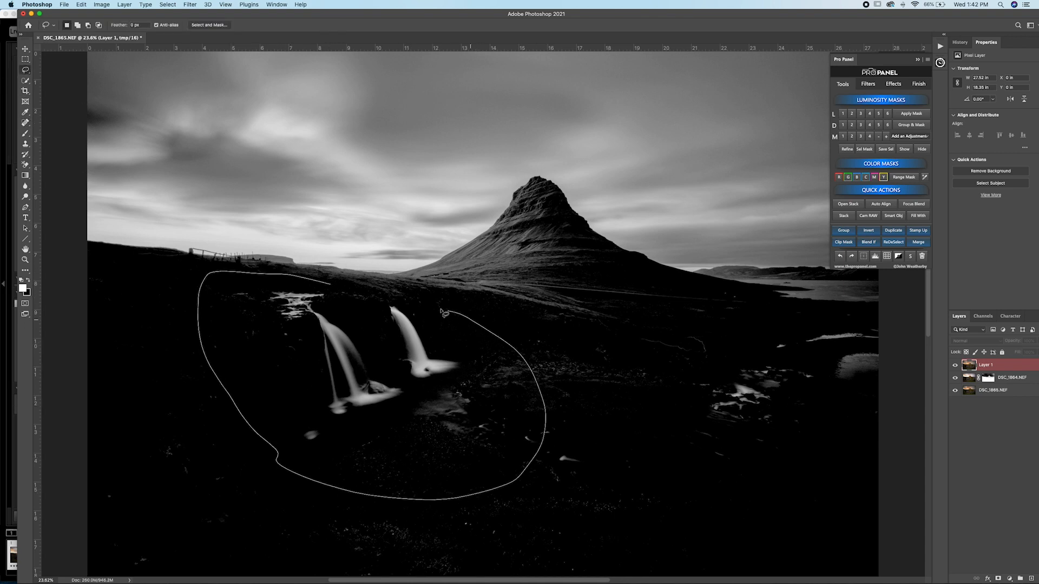
{"action": "left_click_drag", "start_coordinate": [379, 295], "coordinate": [373, 293]}
{"action": "scroll", "coordinate": [737, 372], "scroll_direction": "right", "scroll_amount": 4}
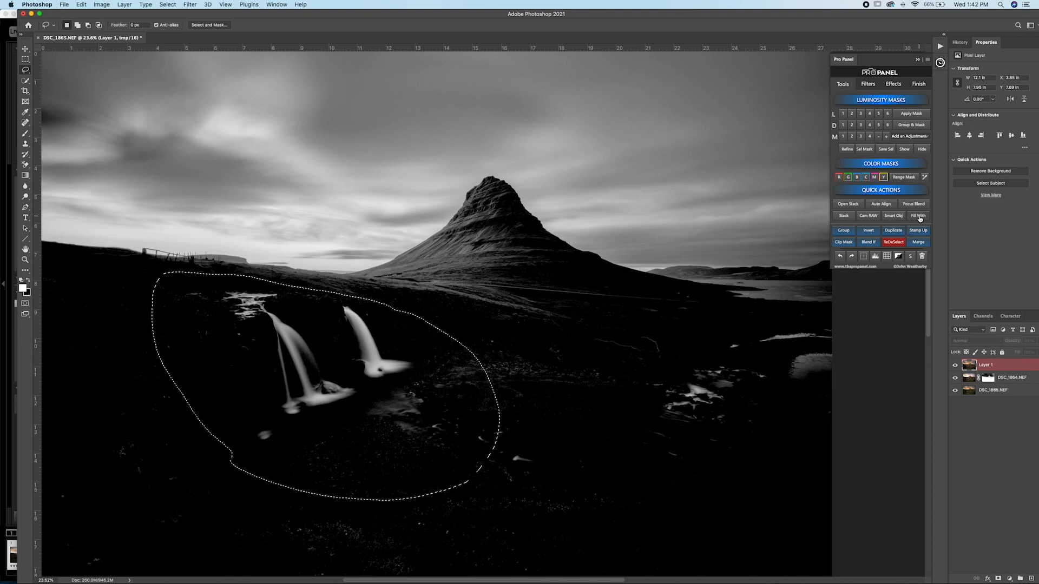
{"action": "left_click", "coordinate": [918, 217]}
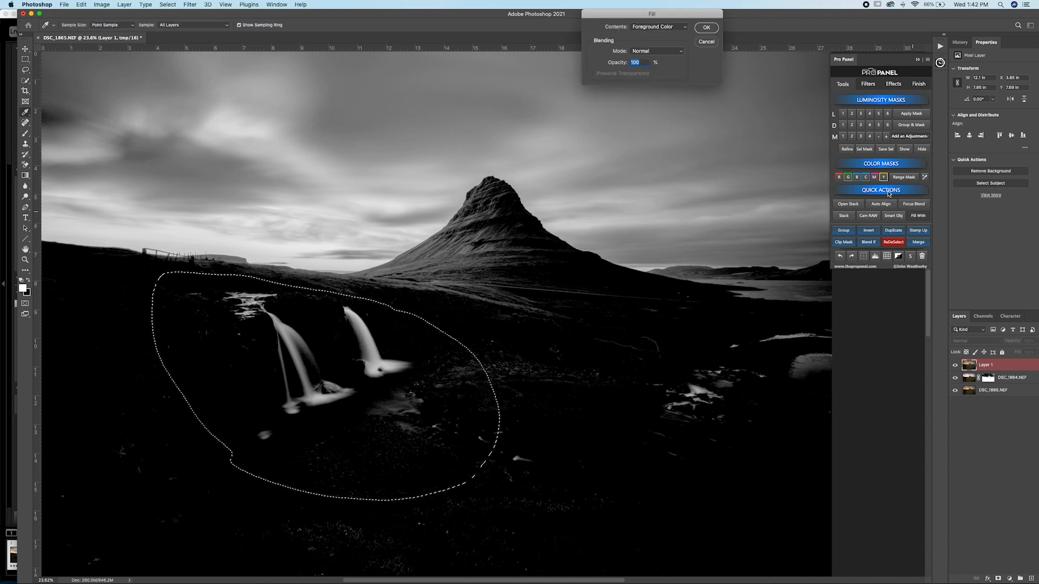
{"action": "left_click", "coordinate": [657, 29]}
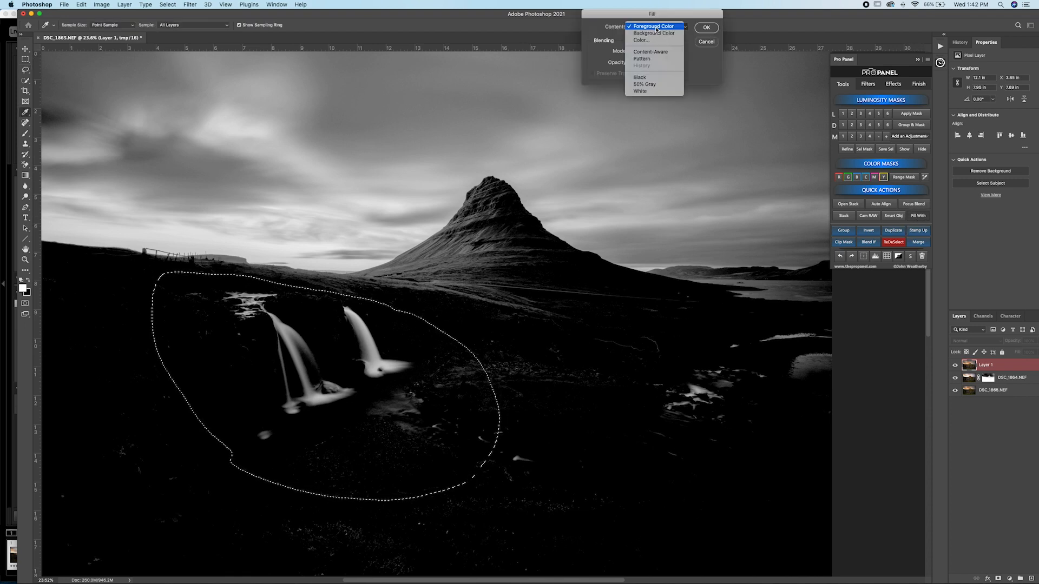
{"action": "left_click", "coordinate": [656, 33]}
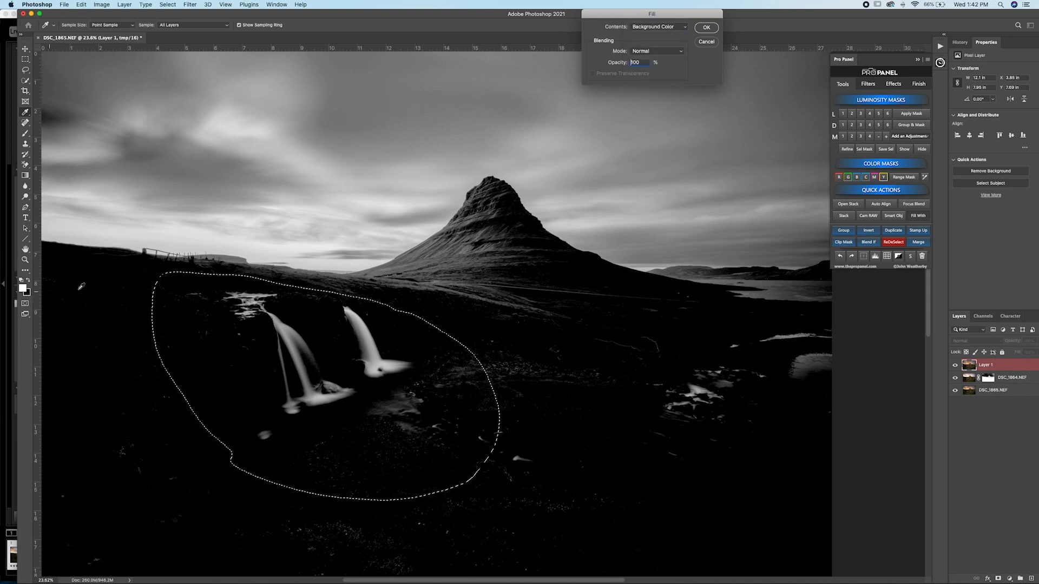
{"action": "left_click", "coordinate": [703, 30]}
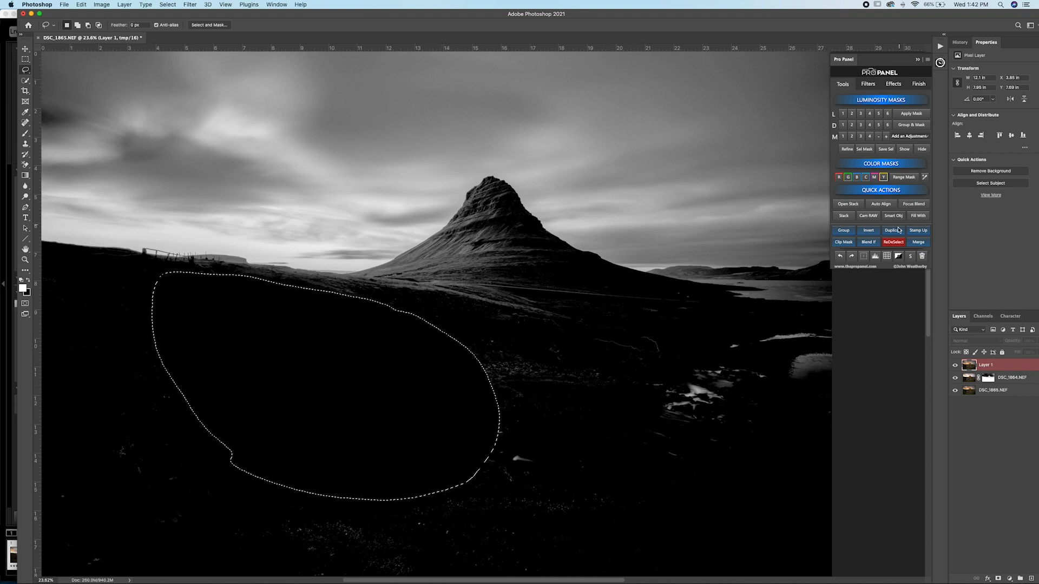
{"action": "key", "text": "super+d"}
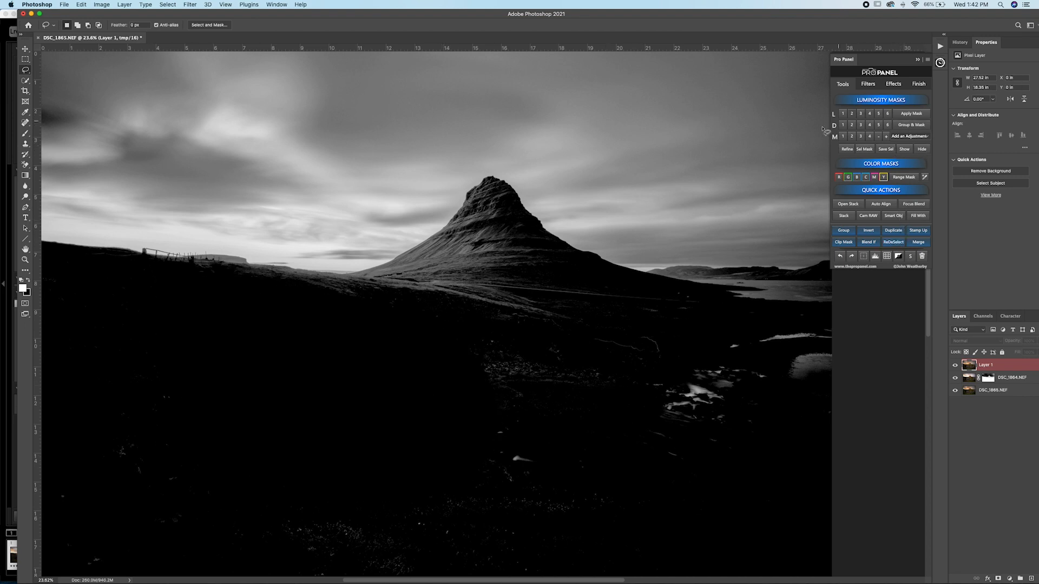
Step: Add a Color Balance adjustment through the refined luminosity mask and display its layer mask
{"action": "left_click", "coordinate": [914, 137]}
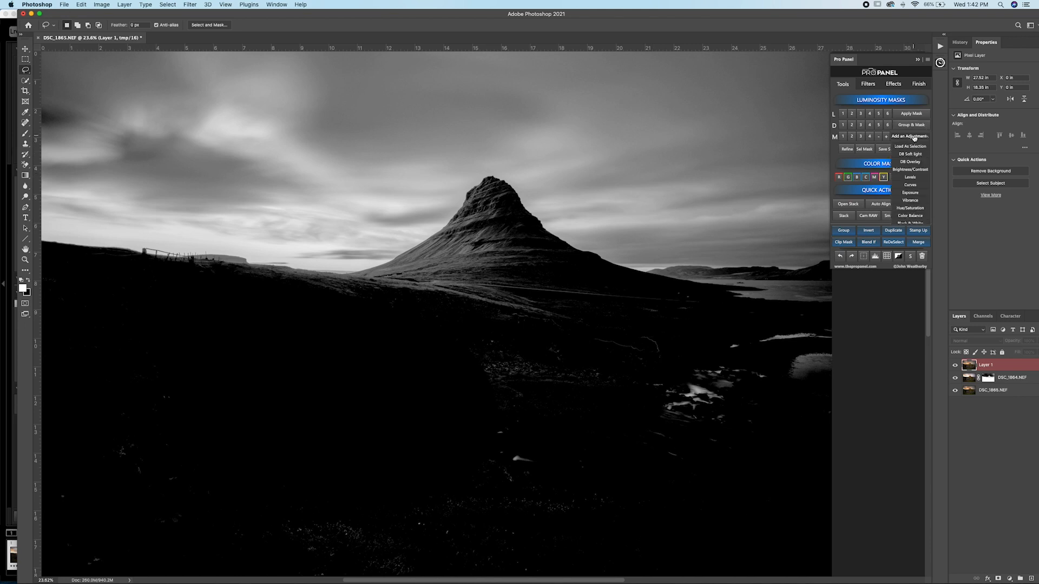
{"action": "left_click", "coordinate": [914, 216]}
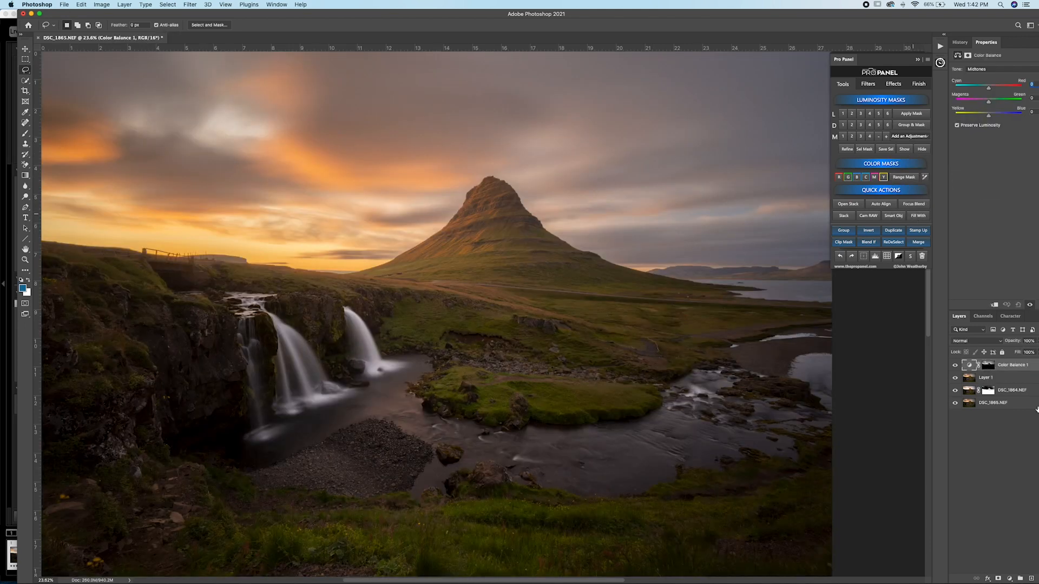
{"action": "left_click", "coordinate": [904, 149]}
{"action": "scroll", "coordinate": [476, 260], "scroll_direction": "up", "scroll_amount": 2}
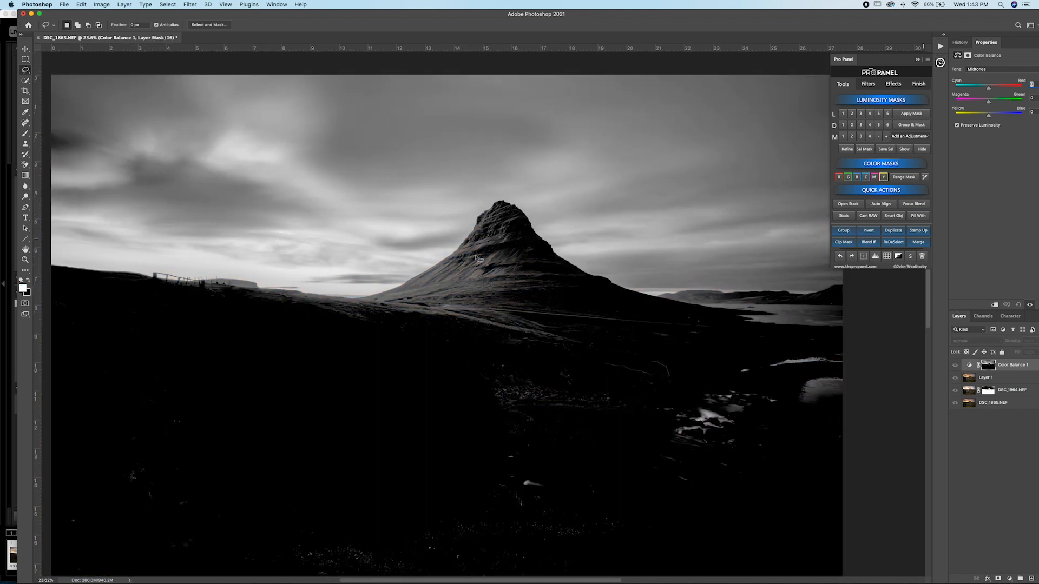
Step: Inspect the Color Balance layer mask across the sky and mountain, and return to the normal photo view
{"action": "scroll", "coordinate": [487, 256], "scroll_direction": "right", "scroll_amount": 2}
{"action": "scroll", "coordinate": [489, 258], "scroll_direction": "down", "scroll_amount": 2}
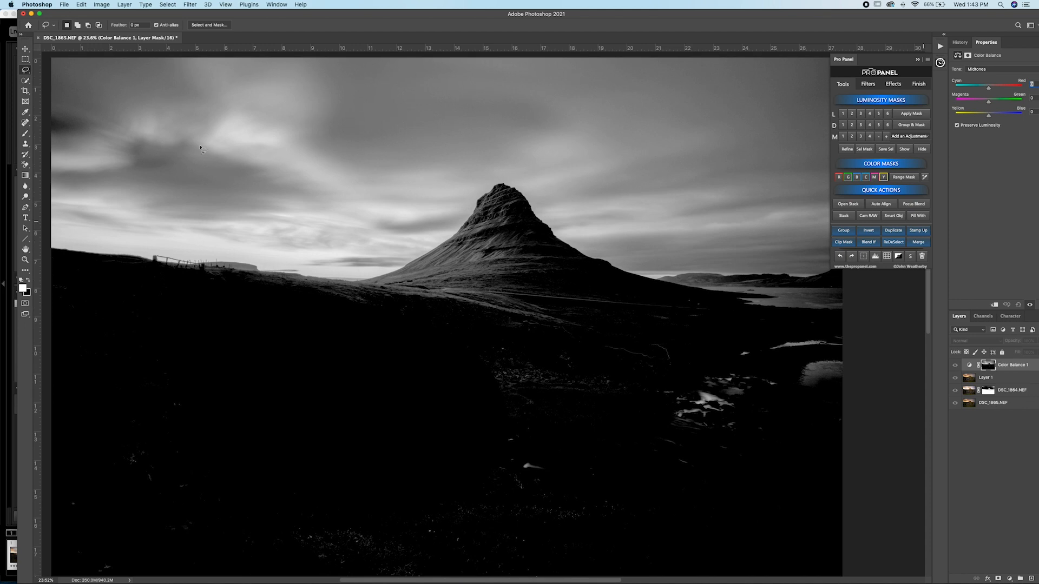
{"action": "scroll", "coordinate": [404, 192], "scroll_direction": "up", "scroll_amount": 1}
{"action": "scroll", "coordinate": [413, 195], "scroll_direction": "left", "scroll_amount": 3}
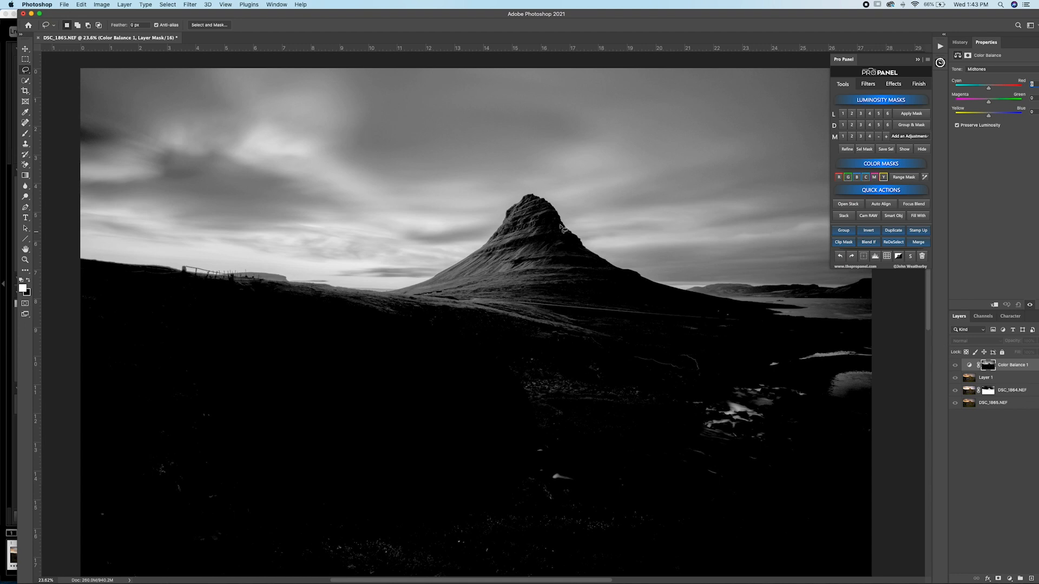
{"action": "left_click", "coordinate": [921, 151]}
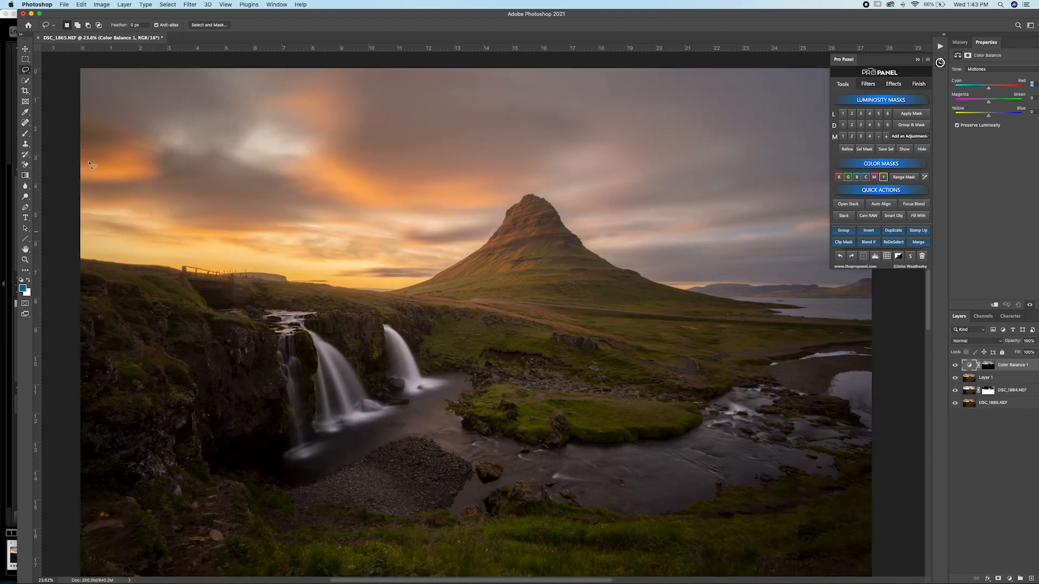
Step: Warm the sky with Color Balance: midtones red +26 and green +2, highlights shifted toward red with magenta -12 and blue +1
{"action": "scroll", "coordinate": [682, 174], "scroll_direction": "right", "scroll_amount": 2}
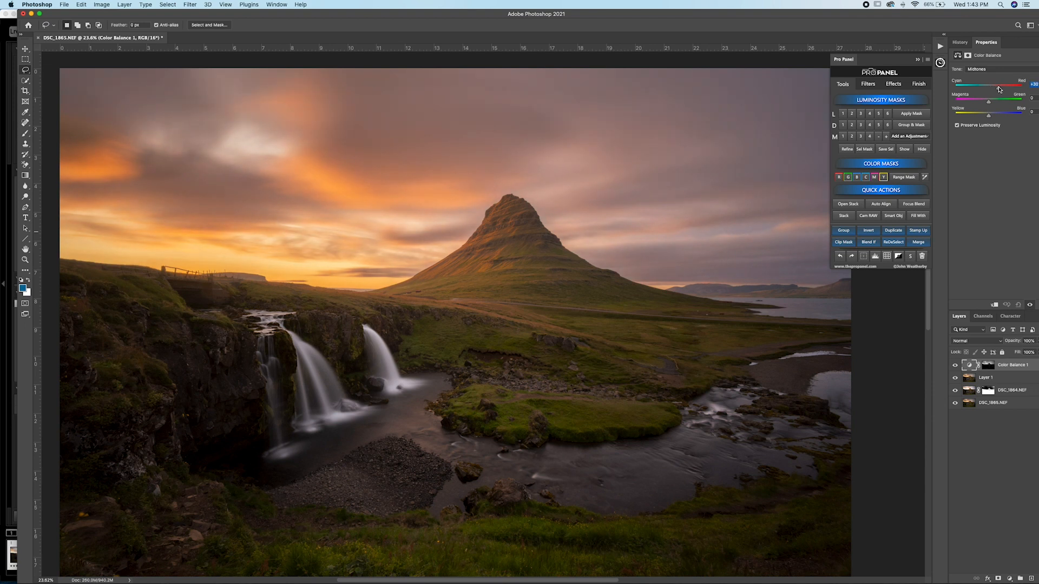
{"action": "left_click", "coordinate": [980, 68]}
{"action": "left_click", "coordinate": [980, 78]}
{"action": "left_click_drag", "start_coordinate": [989, 116], "coordinate": [990, 116]}
{"action": "left_click_drag", "start_coordinate": [990, 105], "coordinate": [988, 105]}
{"action": "left_click", "coordinate": [985, 69]}
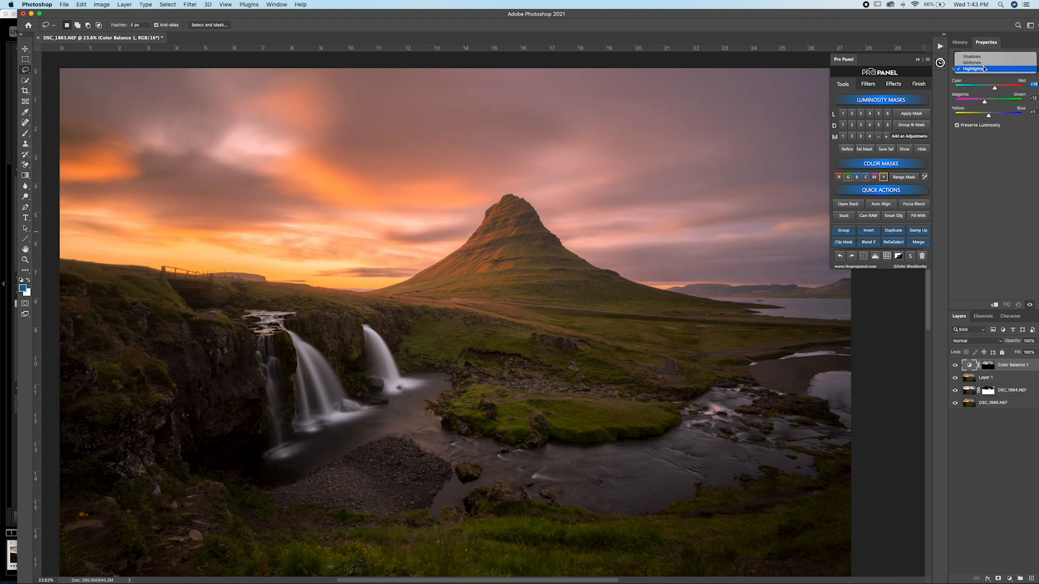
{"action": "left_click", "coordinate": [985, 61]}
{"action": "left_click_drag", "start_coordinate": [987, 103], "coordinate": [991, 104]}
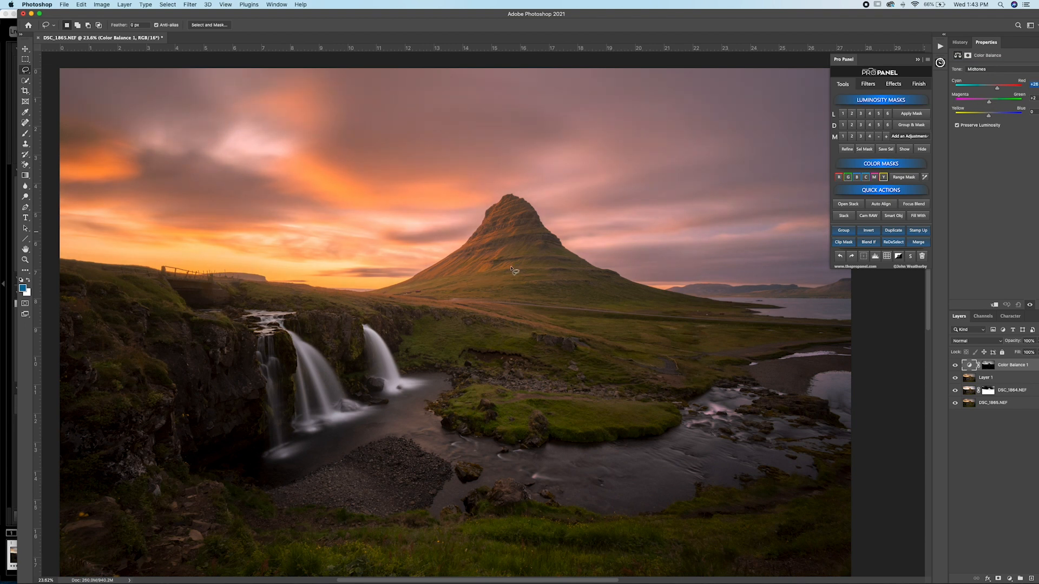
Step: Compare the photo with and without the Color Balance layer, and lower that layer's opacity to 42%
{"action": "left_click", "coordinate": [956, 367]}
{"action": "left_click", "coordinate": [955, 367]}
{"action": "left_click", "coordinate": [955, 366]}
{"action": "left_click", "coordinate": [956, 367]}
{"action": "left_click_drag", "start_coordinate": [933, 16], "coordinate": [924, 16]}
{"action": "left_click_drag", "start_coordinate": [1018, 352], "coordinate": [1002, 353]}
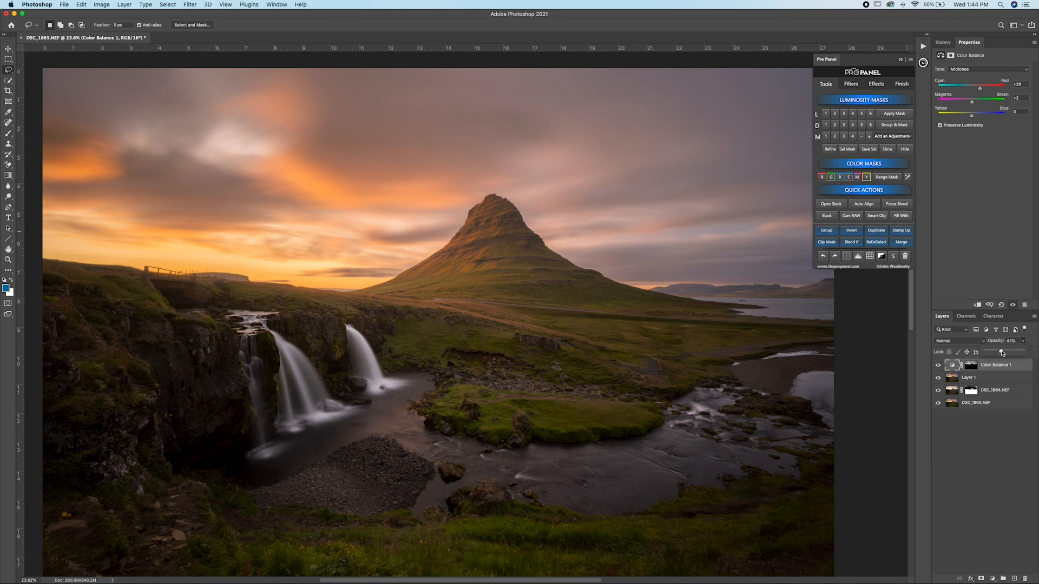
Step: Compare Darks 4 and Darks 3 luminosity masks from Layer 1, create a group masked with Darks 4, and check its mask
{"action": "left_click", "coordinate": [984, 378]}
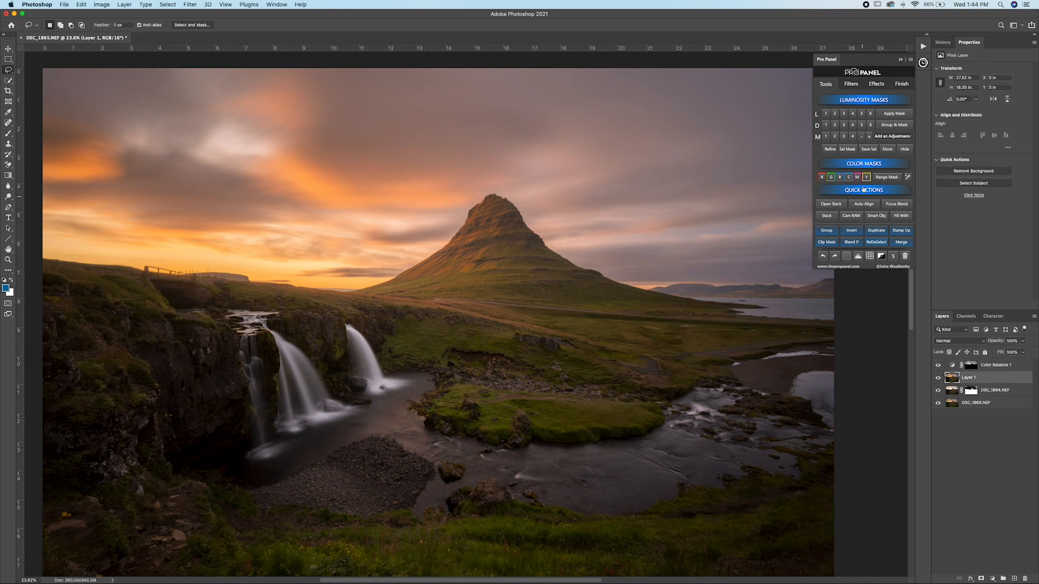
{"action": "left_click", "coordinate": [853, 127]}
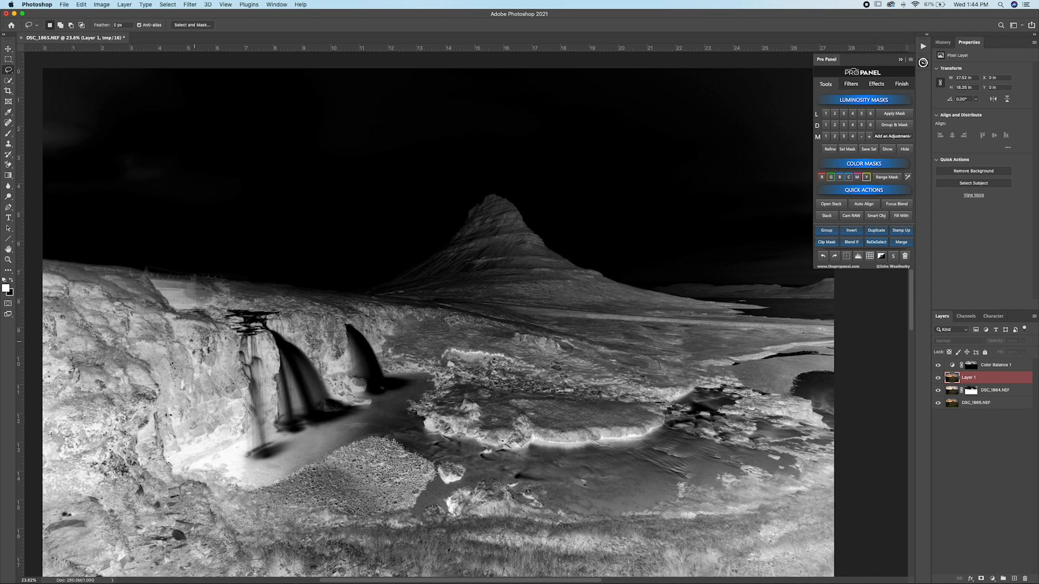
{"action": "left_click", "coordinate": [843, 125]}
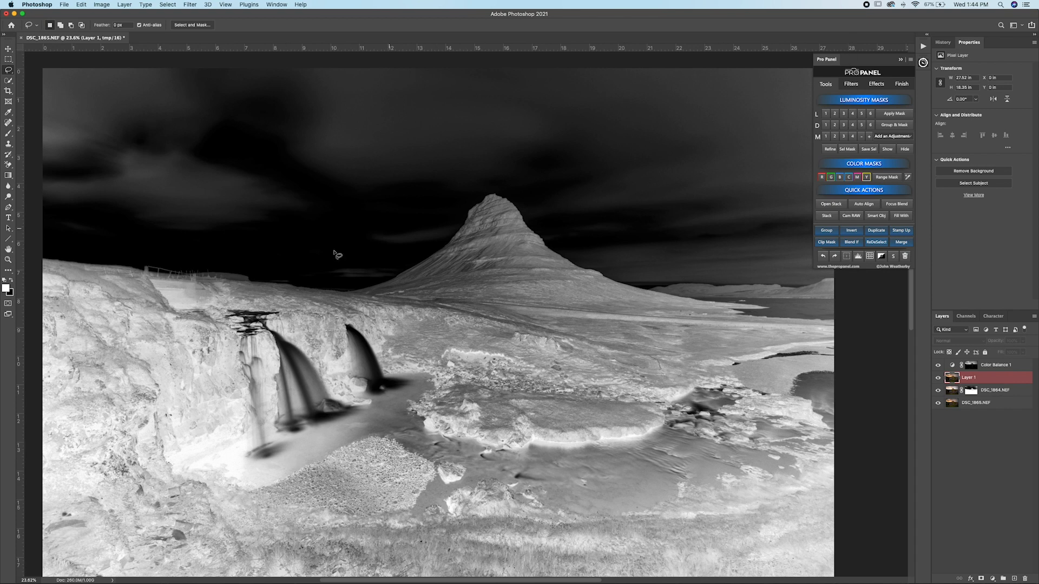
{"action": "left_click", "coordinate": [853, 125]}
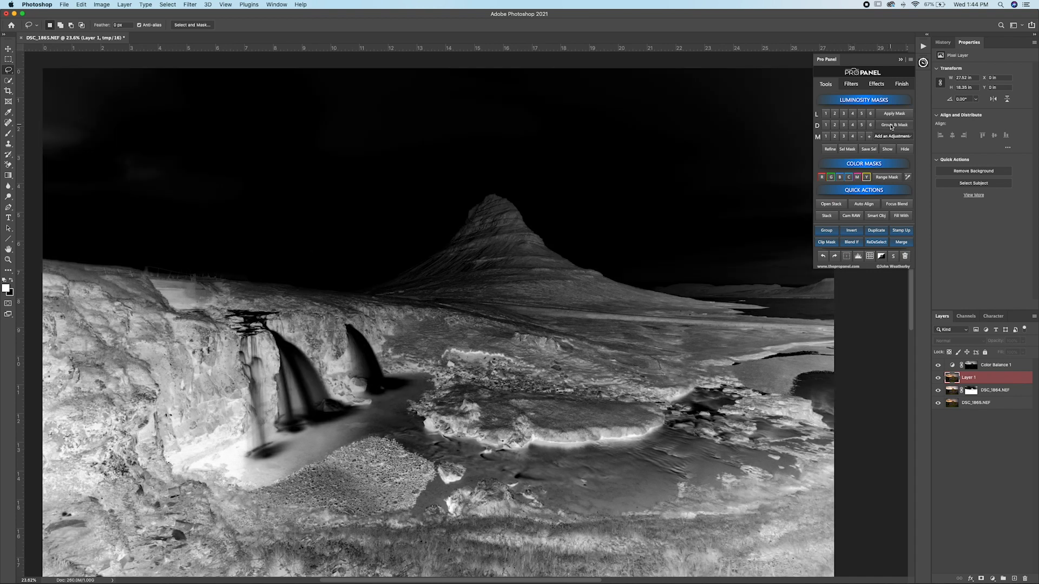
{"action": "left_click", "coordinate": [892, 125]}
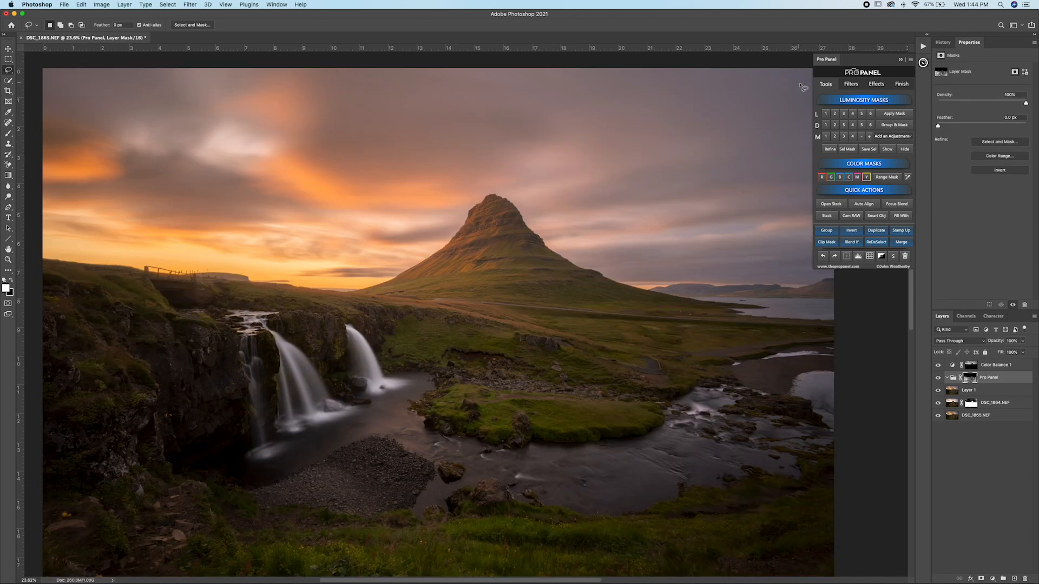
{"action": "left_click", "coordinate": [888, 150]}
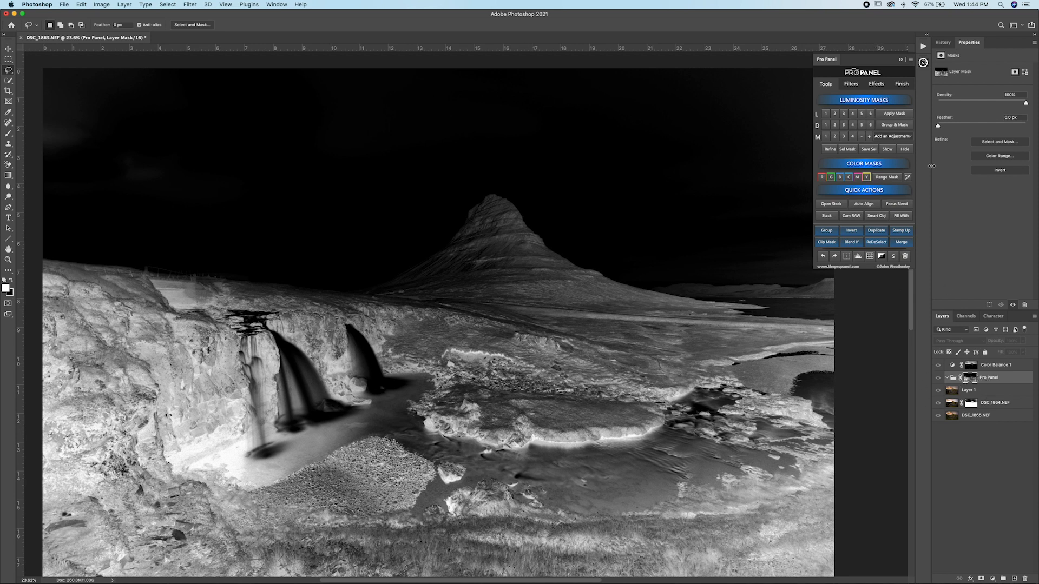
{"action": "left_click", "coordinate": [905, 148]}
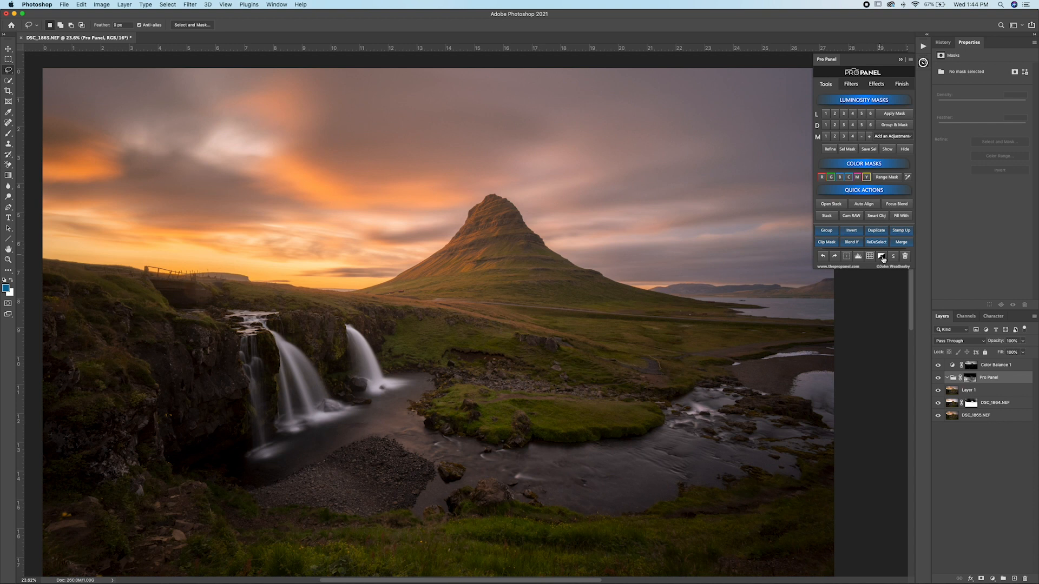
Step: Add a Curves adjustment inside the masked group, raise its shadows strongly, and invert its layer mask to black
{"action": "left_click", "coordinate": [870, 257]}
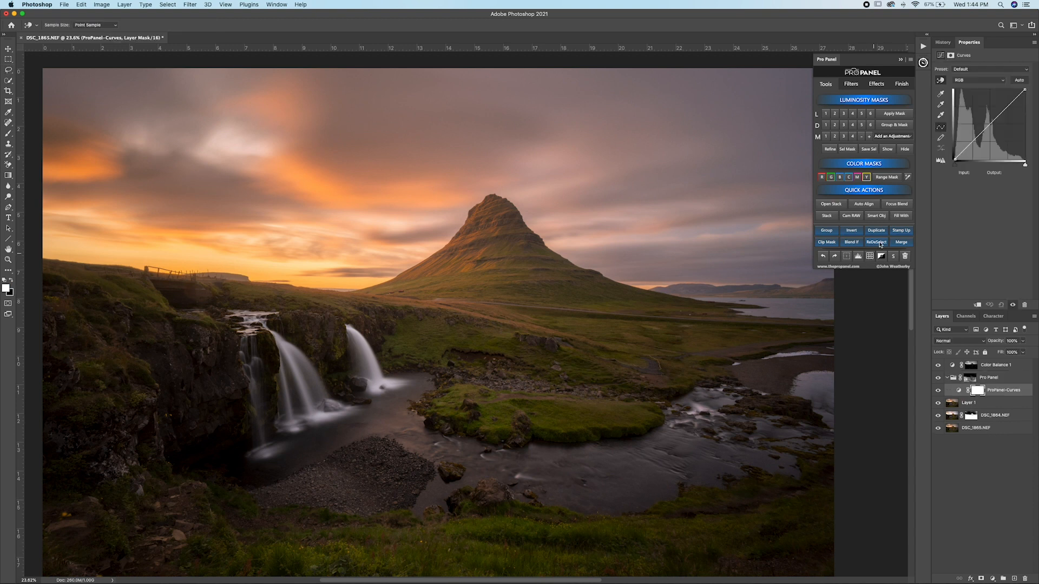
{"action": "left_click_drag", "start_coordinate": [971, 143], "coordinate": [965, 139]}
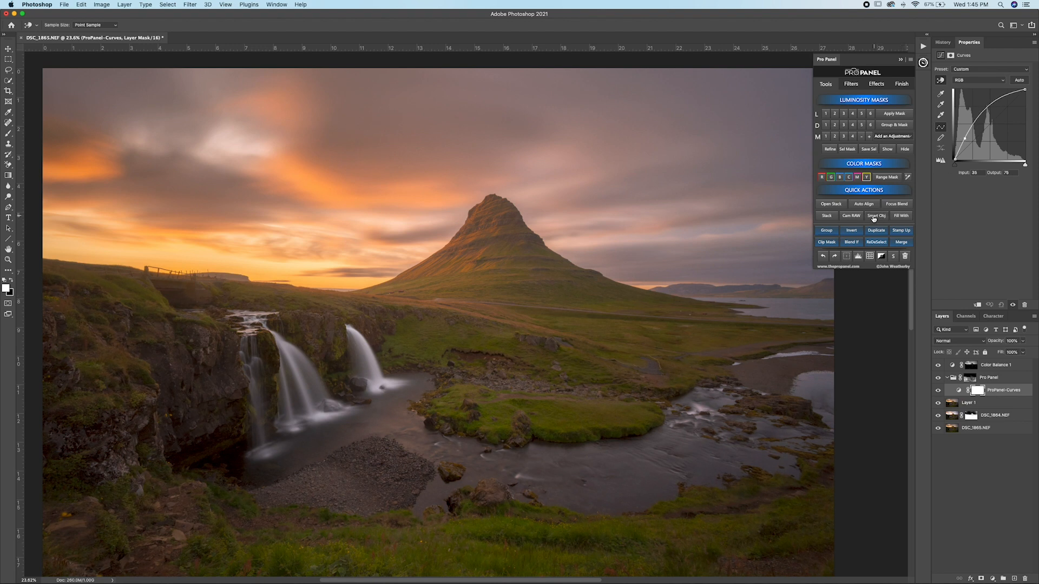
{"action": "left_click", "coordinate": [853, 233]}
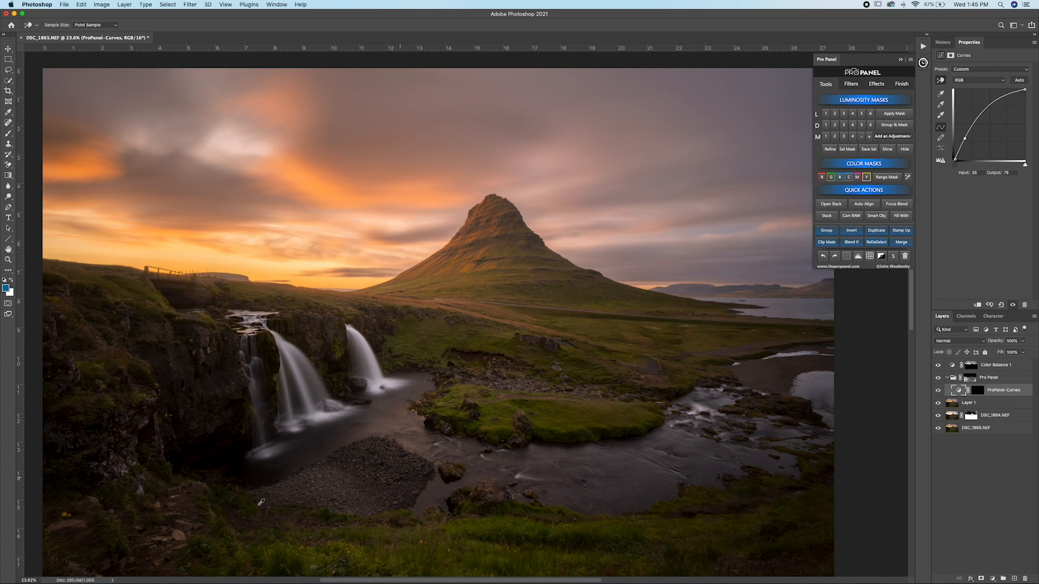
Step: Paint white with a large brush on the Curves mask over the dark cliff beside the waterfalls and the foreground
{"action": "left_click", "coordinate": [9, 134]}
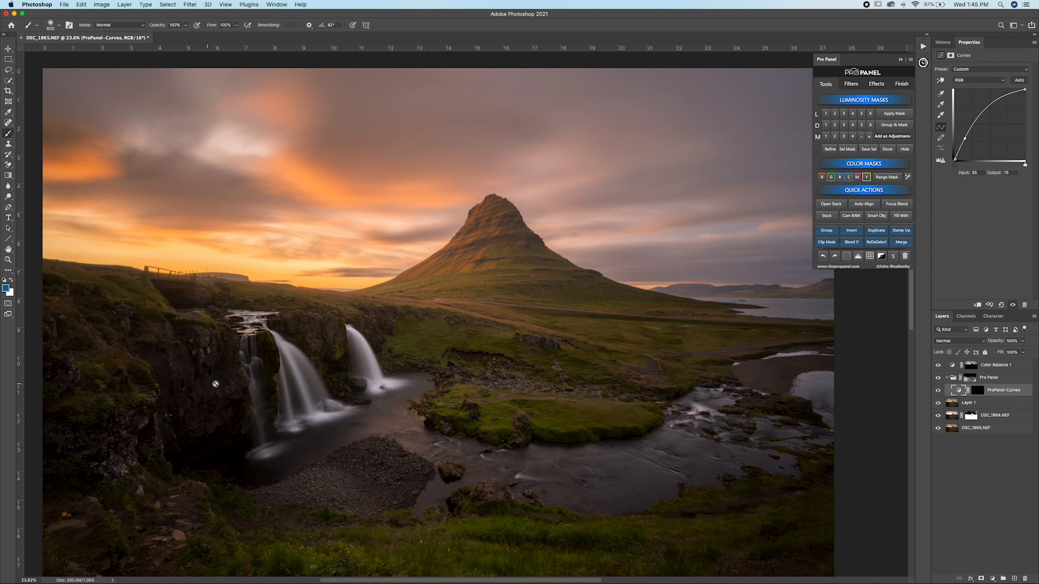
{"action": "left_click", "coordinate": [977, 390]}
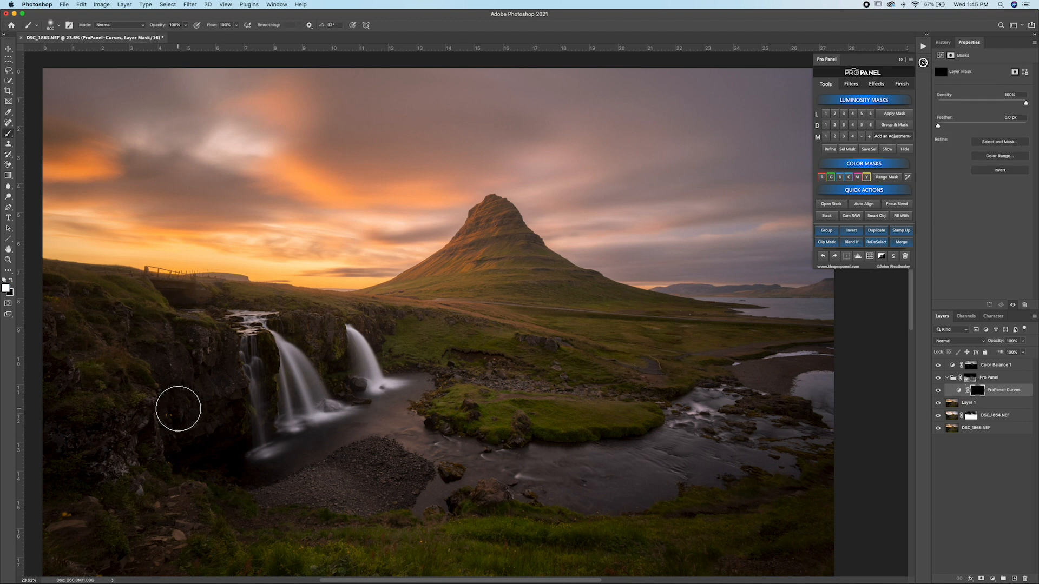
{"action": "key", "text": "bracketright"}
{"action": "key", "text": "bracketright"}
{"action": "key", "text": "bracketright"}
{"action": "key", "text": "bracketright"}
{"action": "key", "text": "bracketright"}
{"action": "key", "text": "bracketright"}
{"action": "key", "text": "bracketright"}
{"action": "key", "text": "bracketright"}
{"action": "key", "text": "bracketright"}
{"action": "key", "text": "bracketright"}
{"action": "key", "text": "bracketright"}
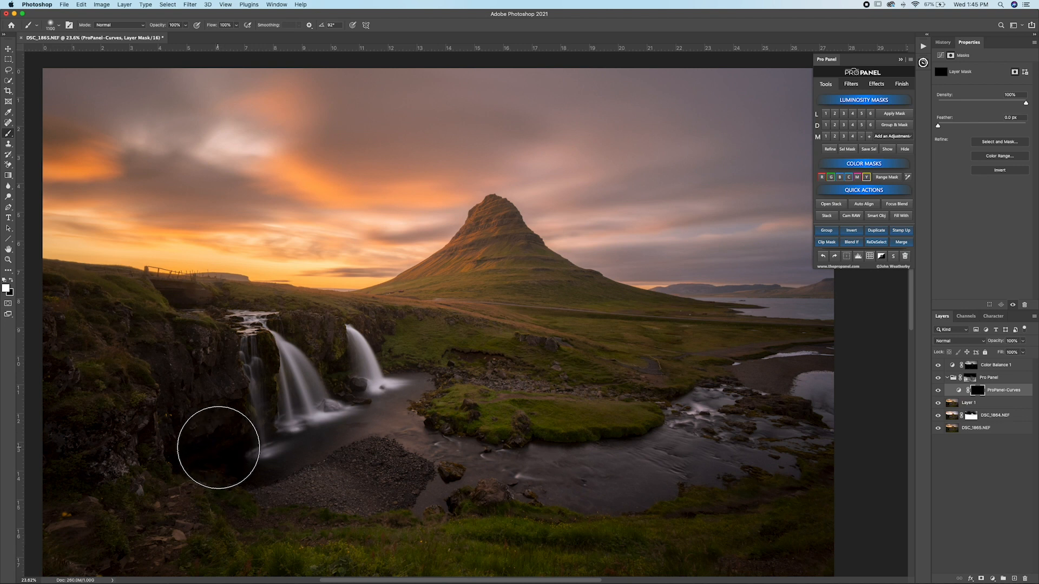
{"action": "mouse_move", "coordinate": [241, 448]}
{"action": "left_mouse_down"}
{"action": "mouse_move", "coordinate": [212, 450]}
{"action": "mouse_move", "coordinate": [281, 394]}
{"action": "mouse_move", "coordinate": [211, 391]}
{"action": "mouse_move", "coordinate": [183, 470]}
{"action": "mouse_move", "coordinate": [249, 483]}
{"action": "mouse_move", "coordinate": [252, 467]}
{"action": "mouse_move", "coordinate": [206, 440]}
{"action": "mouse_move", "coordinate": [233, 388]}
{"action": "mouse_move", "coordinate": [166, 406]}
{"action": "mouse_move", "coordinate": [170, 427]}
{"action": "mouse_move", "coordinate": [274, 424]}
{"action": "mouse_move", "coordinate": [293, 419]}
{"action": "mouse_move", "coordinate": [303, 381]}
{"action": "mouse_move", "coordinate": [267, 428]}
{"action": "mouse_move", "coordinate": [191, 467]}
{"action": "mouse_move", "coordinate": [201, 429]}
{"action": "left_mouse_up"}
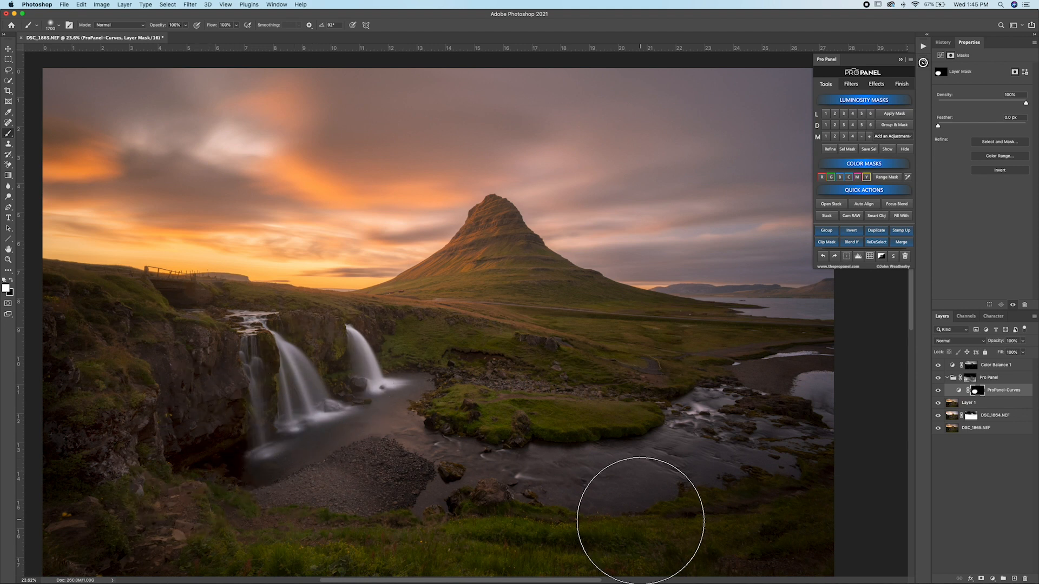
Step: Lower the Curves layer's opacity to 48%
{"action": "left_click", "coordinate": [1023, 342]}
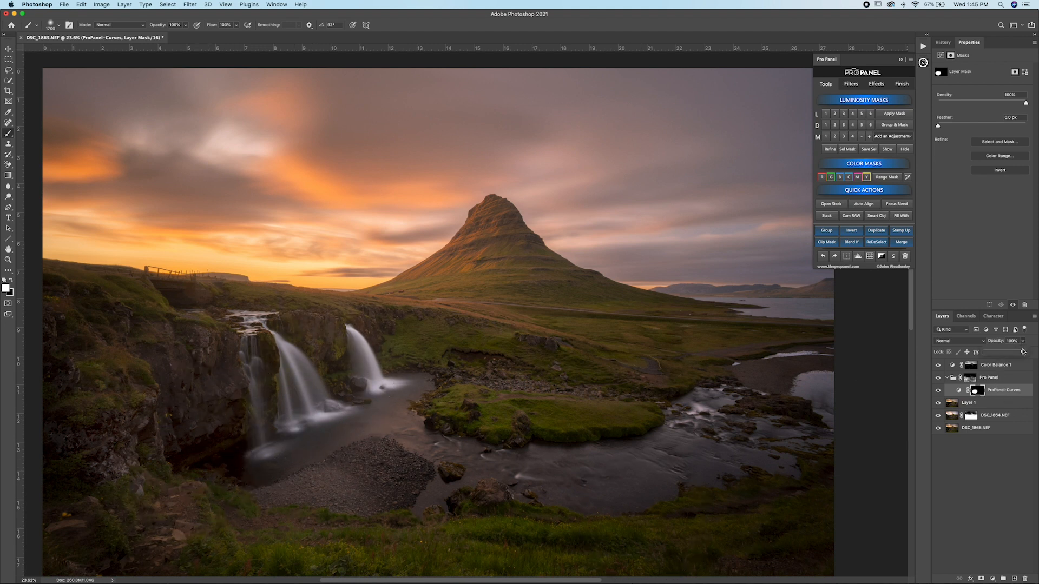
{"action": "left_click_drag", "start_coordinate": [1023, 351], "coordinate": [1003, 353]}
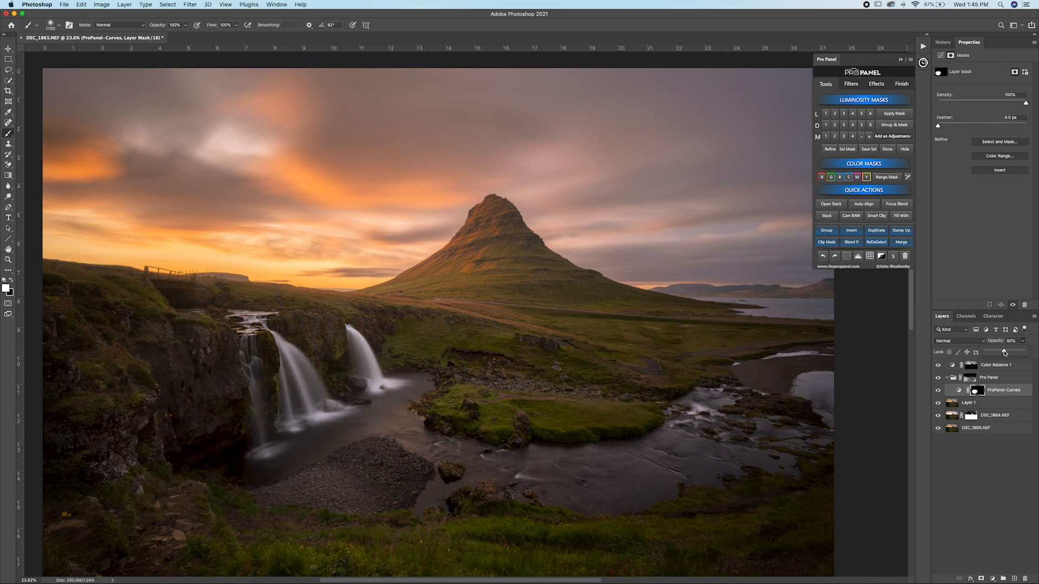
{"action": "left_click", "coordinate": [237, 460]}
Step: Brush the dark left foreground corner into the Curves mask with a 2400 px brush at 30% flow, and select the group's mask
{"action": "key", "text": "bracketright"}
{"action": "scroll", "coordinate": [757, 501], "scroll_direction": "down", "scroll_amount": 3}
{"action": "key", "text": "bracketright"}
{"action": "key", "text": "bracketright"}
{"action": "key", "text": "bracketright"}
{"action": "key", "text": "bracketright"}
{"action": "key", "text": "bracketright"}
{"action": "key", "text": "bracketright"}
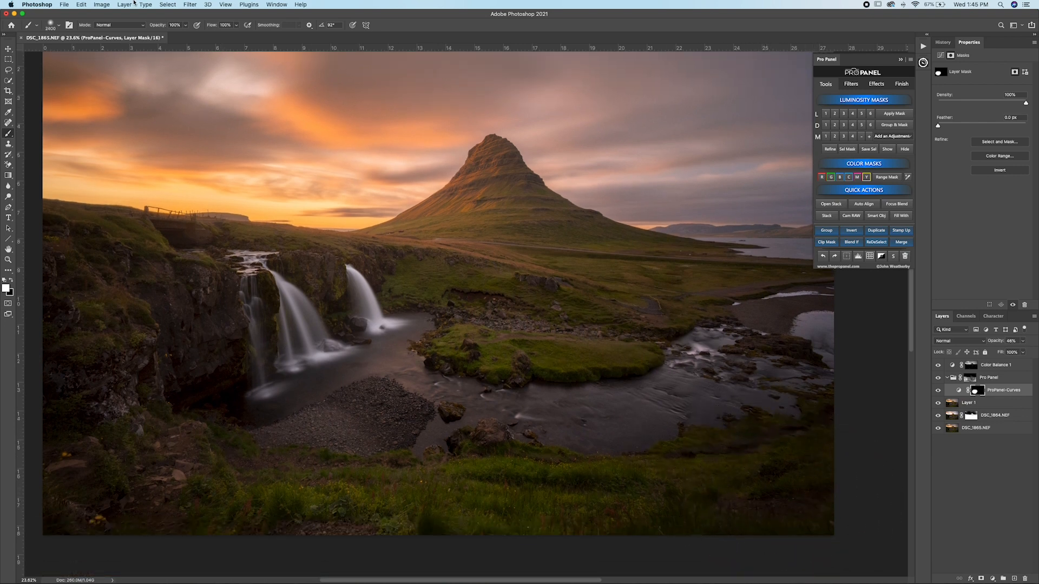
{"action": "key", "text": "shift+3"}
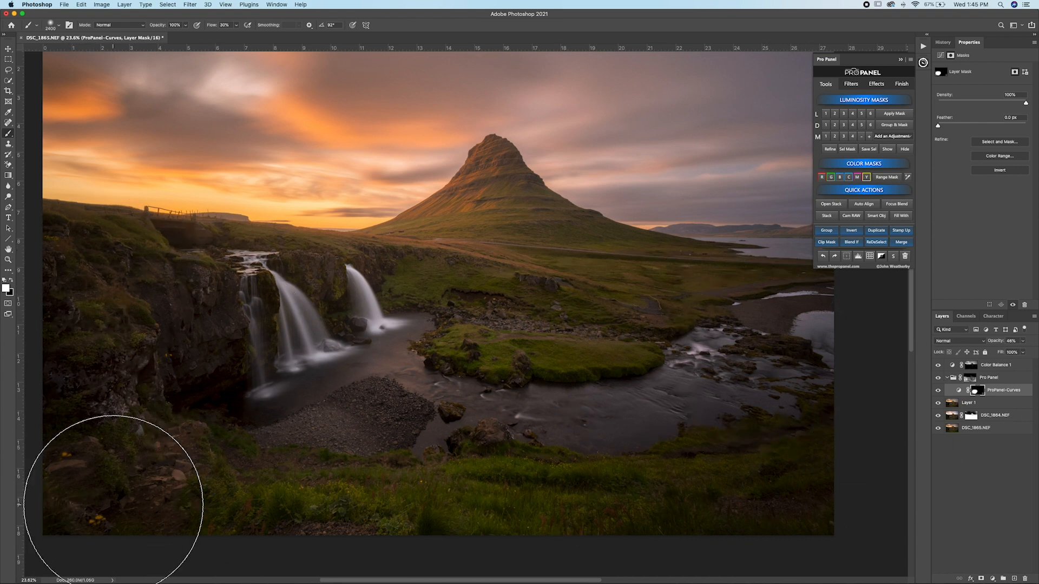
{"action": "left_click", "coordinate": [969, 379]}
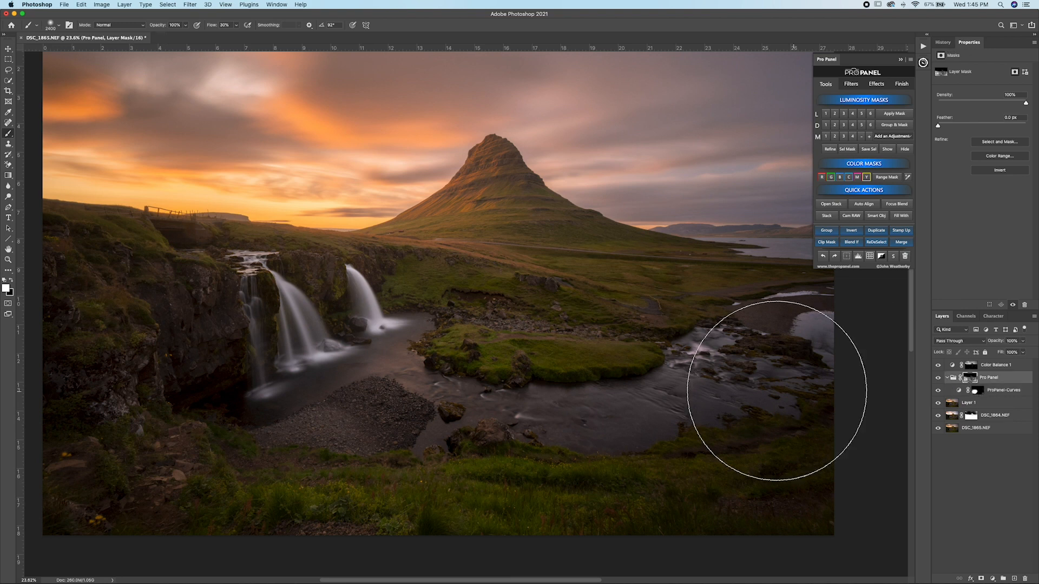
Step: Add the Darken Highlights correction above the Color Balance layer
{"action": "scroll", "coordinate": [752, 389], "scroll_direction": "up", "scroll_amount": 2}
{"action": "key", "text": "super+minus"}
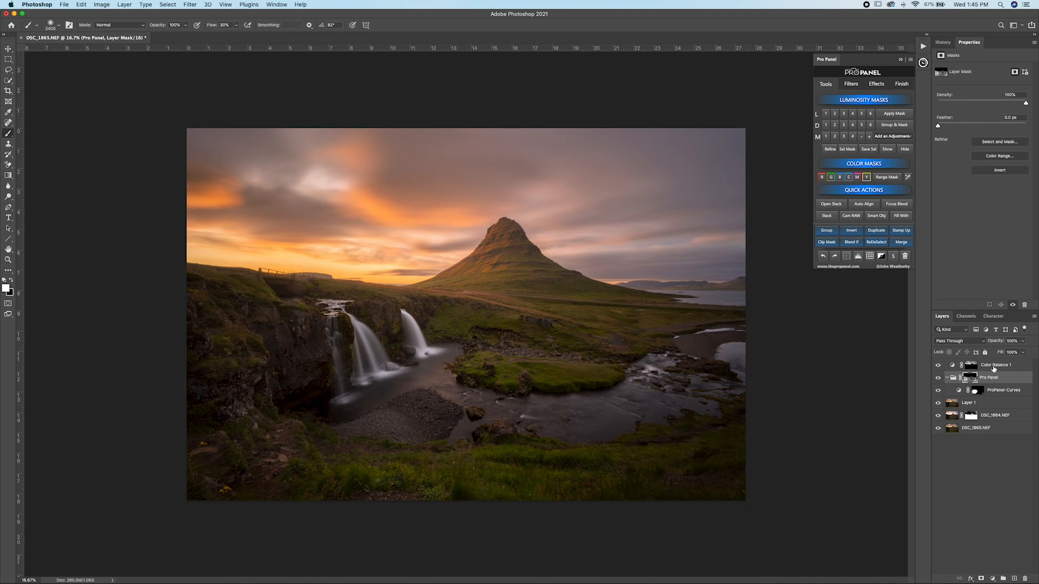
{"action": "left_click", "coordinate": [994, 370]}
{"action": "left_click", "coordinate": [851, 86]}
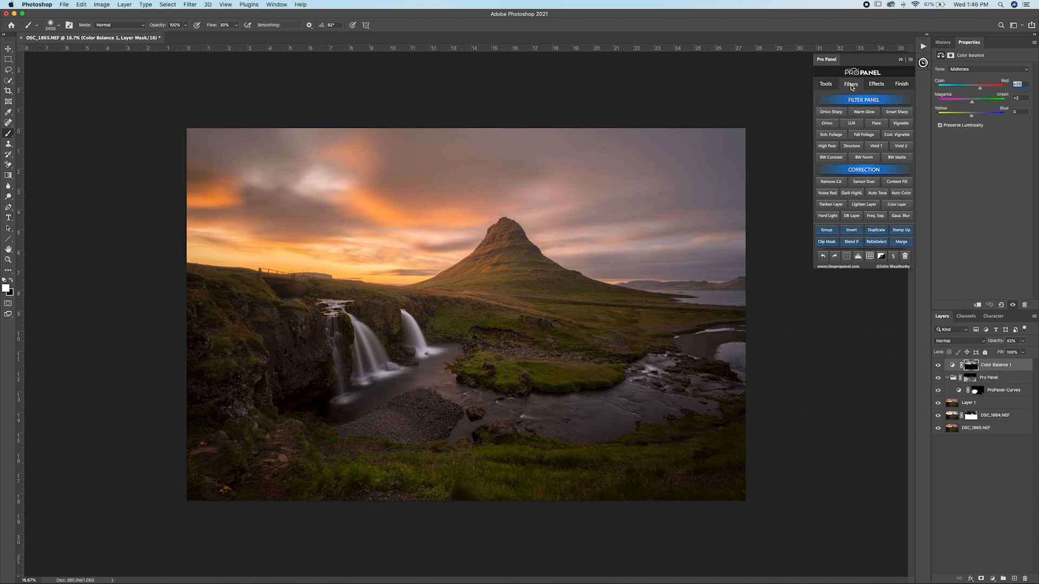
{"action": "left_click", "coordinate": [853, 194]}
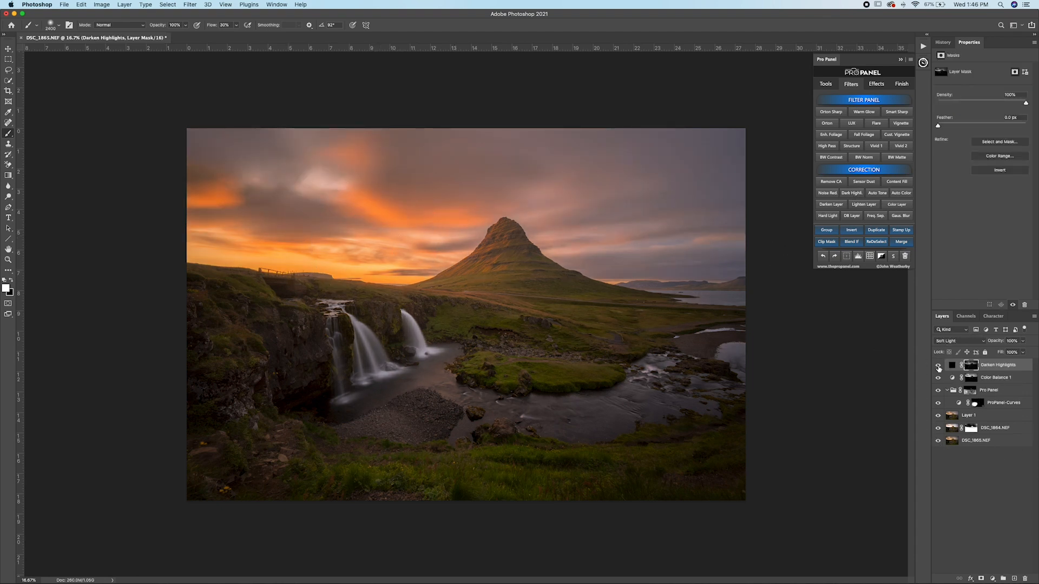
Step: Compare the photo with and without Darken Highlights, and lower that layer's opacity to 77%
{"action": "left_click", "coordinate": [939, 368]}
{"action": "left_click", "coordinate": [939, 368]}
{"action": "left_click", "coordinate": [938, 367]}
{"action": "left_click", "coordinate": [938, 367]}
{"action": "left_click", "coordinate": [1024, 341]}
Step: Display the Darken Highlights mask, paint the waterfalls and river black with a smaller brush at 100% flow, and hide the mask view
{"action": "left_click", "coordinate": [826, 84]}
{"action": "left_click", "coordinate": [887, 150]}
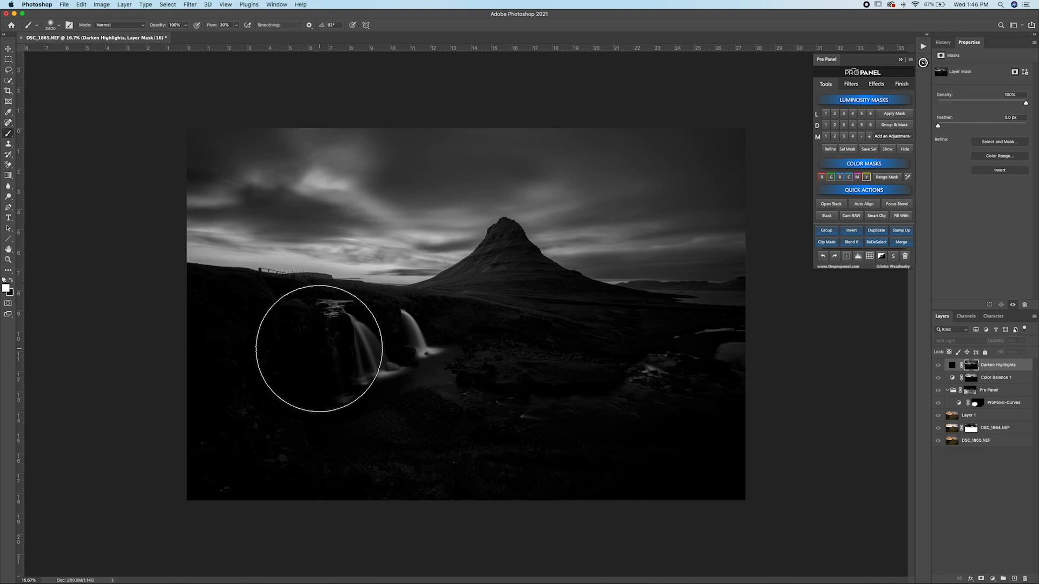
{"action": "left_click", "coordinate": [10, 279]}
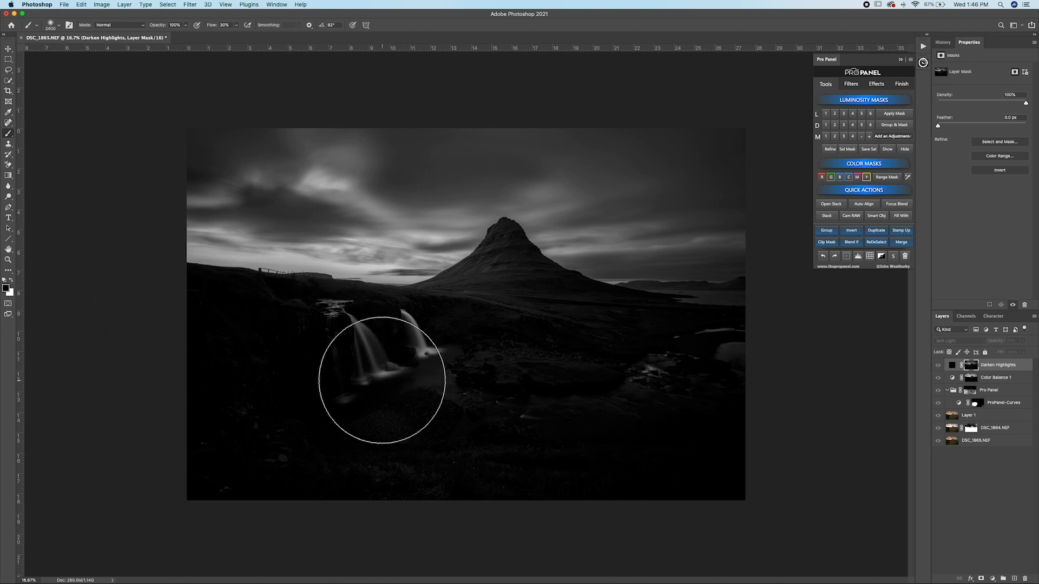
{"action": "key", "text": "bracketleft"}
{"action": "key", "text": "bracketleft"}
{"action": "key", "text": "bracketleft"}
{"action": "key", "text": "bracketleft"}
{"action": "key", "text": "bracketleft"}
{"action": "key", "text": "bracketleft"}
{"action": "key", "text": "bracketleft"}
{"action": "key", "text": "bracketleft"}
{"action": "key", "text": "bracketleft"}
{"action": "key", "text": "bracketleft"}
{"action": "key", "text": "bracketleft"}
{"action": "key", "text": "bracketleft"}
{"action": "key", "text": "bracketleft"}
{"action": "key", "text": "bracketleft"}
{"action": "key", "text": "bracketleft"}
{"action": "key", "text": "bracketleft"}
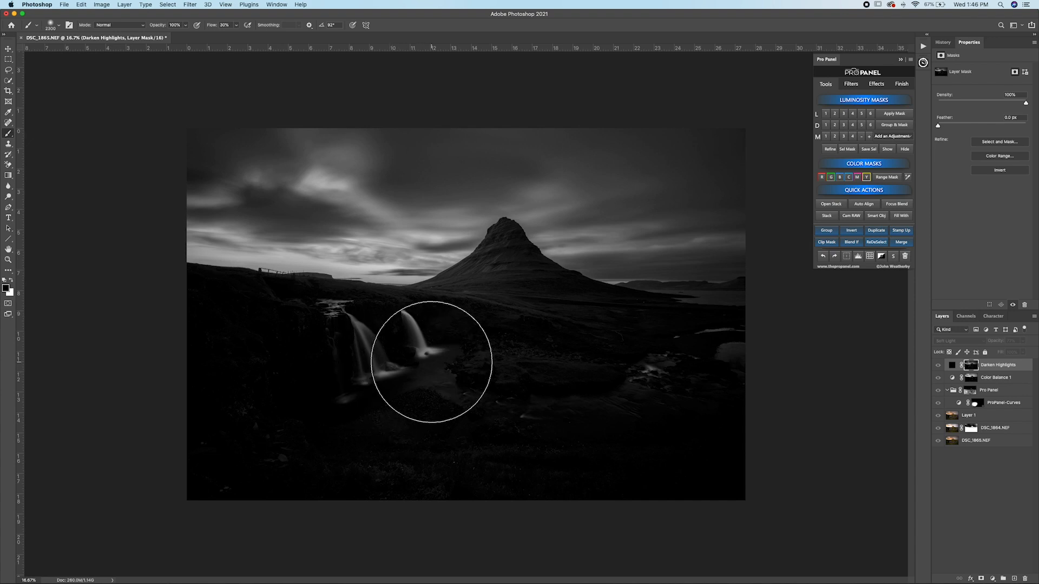
{"action": "key", "text": "shift+0"}
{"action": "mouse_move", "coordinate": [406, 345]}
{"action": "left_mouse_down"}
{"action": "mouse_move", "coordinate": [418, 341]}
{"action": "mouse_move", "coordinate": [397, 322]}
{"action": "mouse_move", "coordinate": [395, 356]}
{"action": "mouse_move", "coordinate": [336, 320]}
{"action": "mouse_move", "coordinate": [350, 324]}
{"action": "left_mouse_up"}
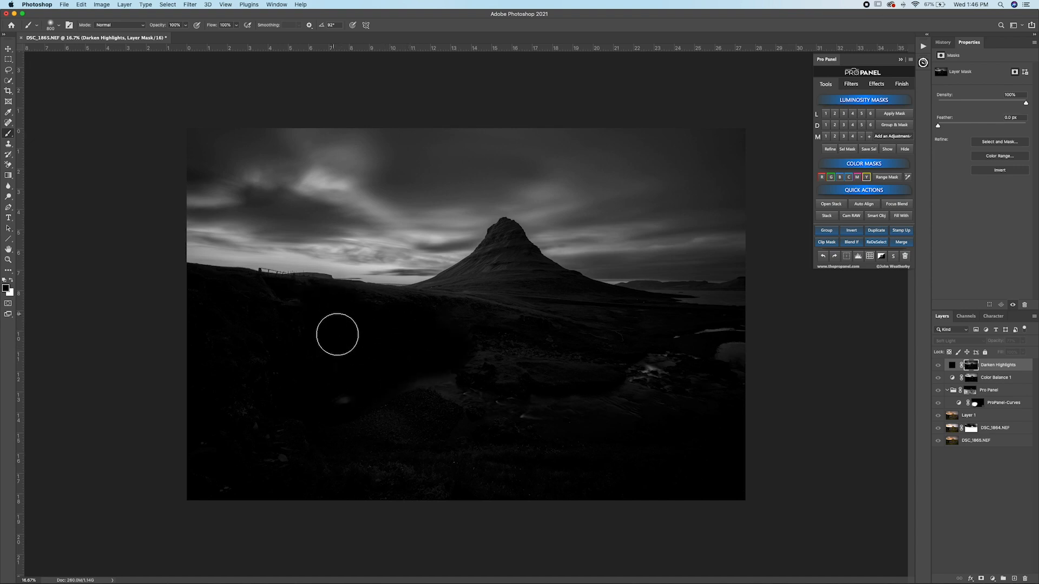
{"action": "mouse_move", "coordinate": [496, 385]}
{"action": "left_mouse_down"}
{"action": "mouse_move", "coordinate": [592, 385]}
{"action": "mouse_move", "coordinate": [731, 352]}
{"action": "left_mouse_up"}
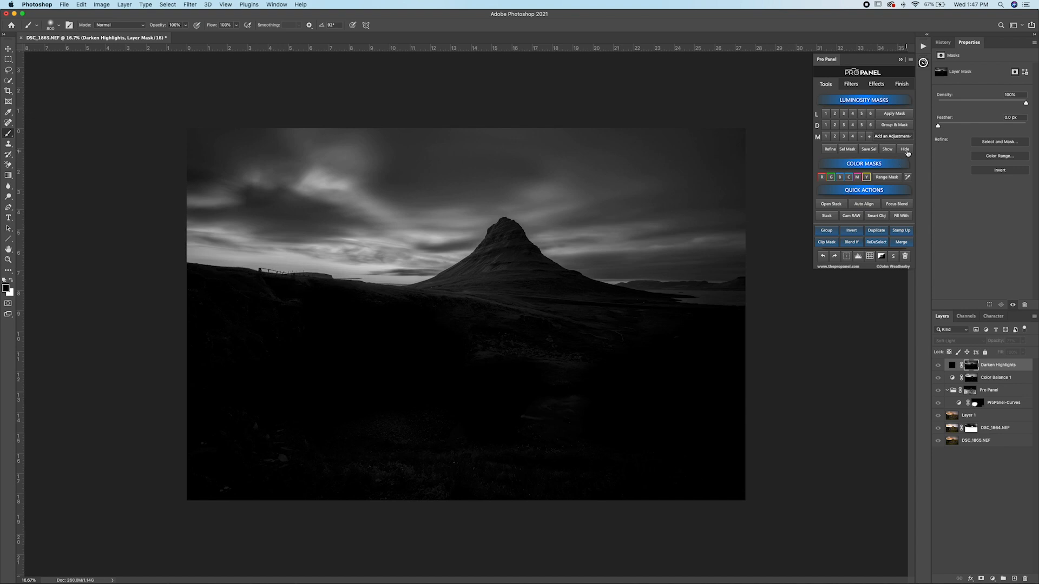
{"action": "left_click", "coordinate": [906, 151]}
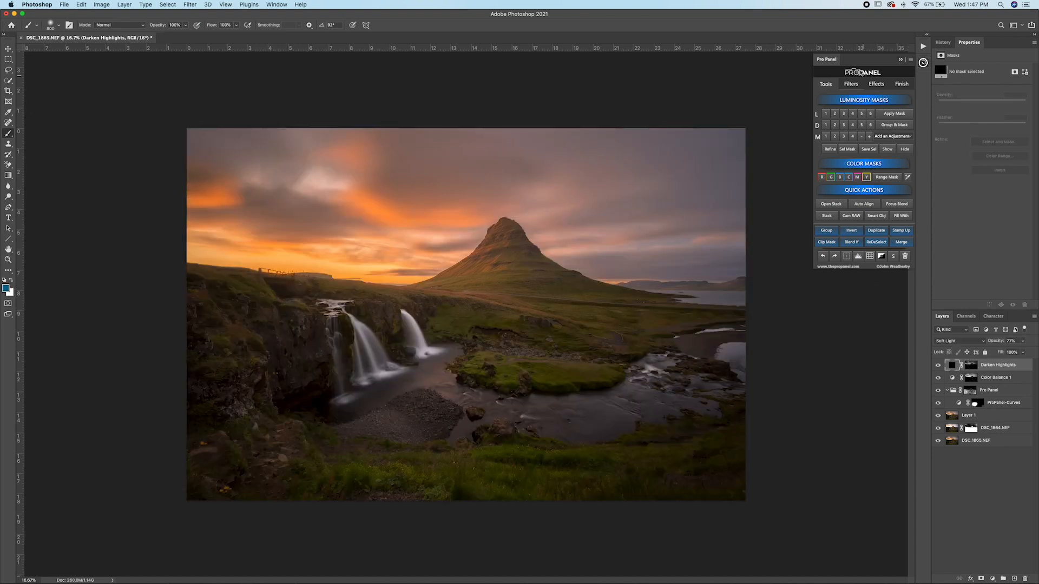
Step: Add the LUX Filter above the Darken Highlights layer, and compare the photo with and without it
{"action": "left_click", "coordinate": [856, 85]}
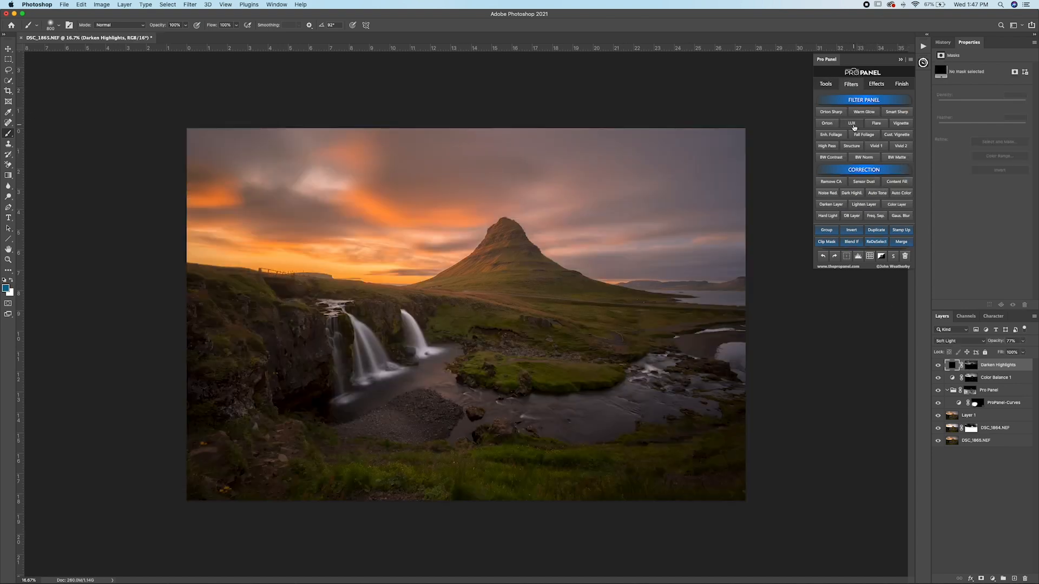
{"action": "left_click", "coordinate": [853, 124]}
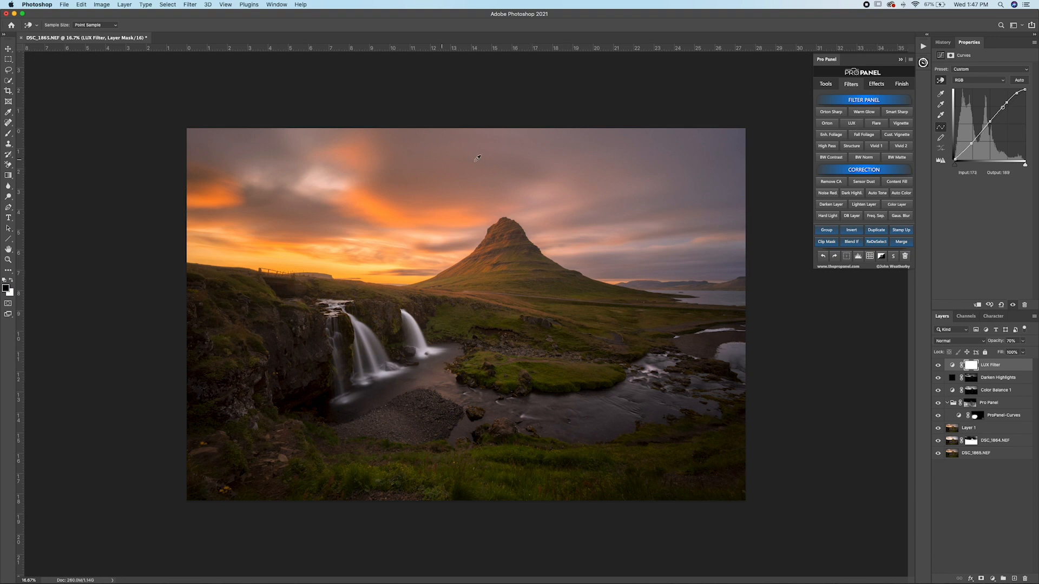
{"action": "left_click", "coordinate": [938, 367]}
{"action": "left_click", "coordinate": [938, 367]}
{"action": "left_click", "coordinate": [937, 367]}
{"action": "left_click", "coordinate": [937, 367]}
Step: Run the Orton Sharp filter and apply its Gaussian Blur with a 60 px radius
{"action": "left_click", "coordinate": [827, 114]}
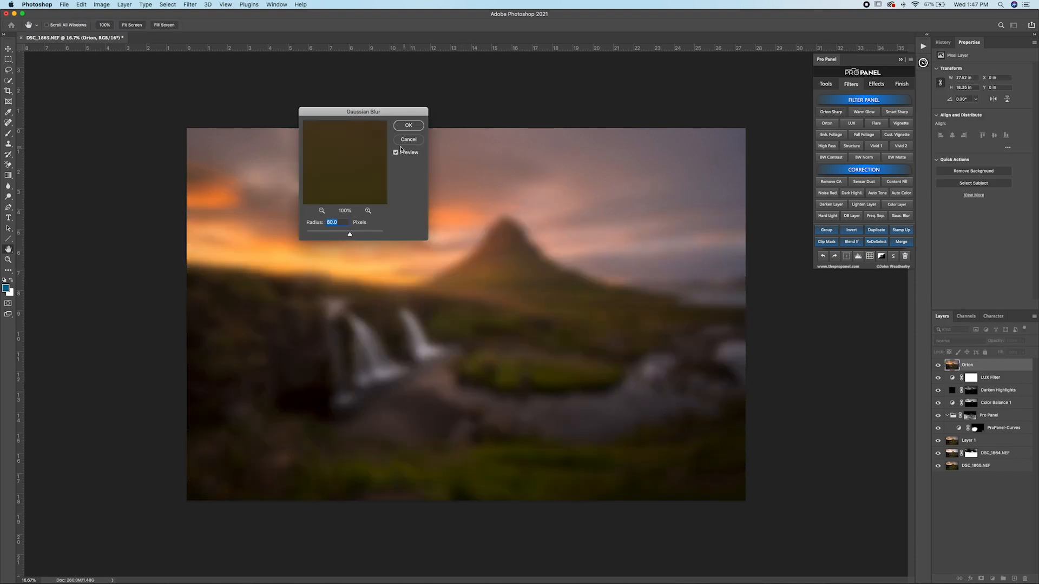
{"action": "left_click_drag", "start_coordinate": [378, 110], "coordinate": [791, 304]}
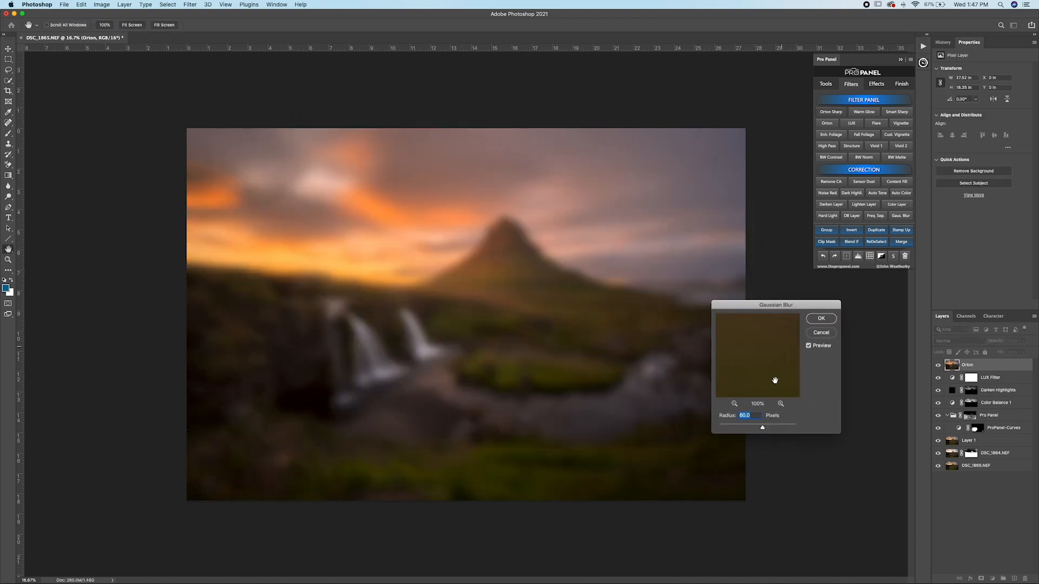
{"action": "left_click", "coordinate": [820, 321]}
Step: Compare the Orton layer with and without its Levels adjustment, lower the black input level slightly, and apply it
{"action": "left_click_drag", "start_coordinate": [593, 305], "coordinate": [807, 295]}
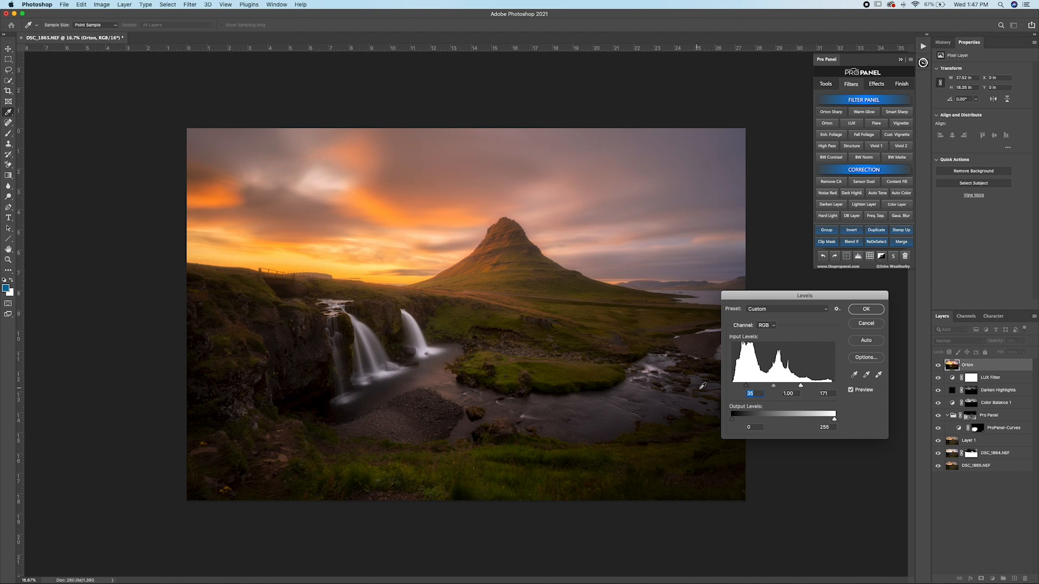
{"action": "left_click", "coordinate": [852, 390]}
{"action": "left_click", "coordinate": [852, 390]}
{"action": "left_click", "coordinate": [852, 390]}
{"action": "left_click", "coordinate": [852, 390]}
{"action": "left_click_drag", "start_coordinate": [748, 388], "coordinate": [742, 389]}
{"action": "left_click", "coordinate": [866, 311]}
Step: Apply the High Pass sharpening of the Orton Sharp filter with a 2.8 px radius
{"action": "left_click", "coordinate": [827, 146]}
{"action": "left_click_drag", "start_coordinate": [564, 156], "coordinate": [837, 294]}
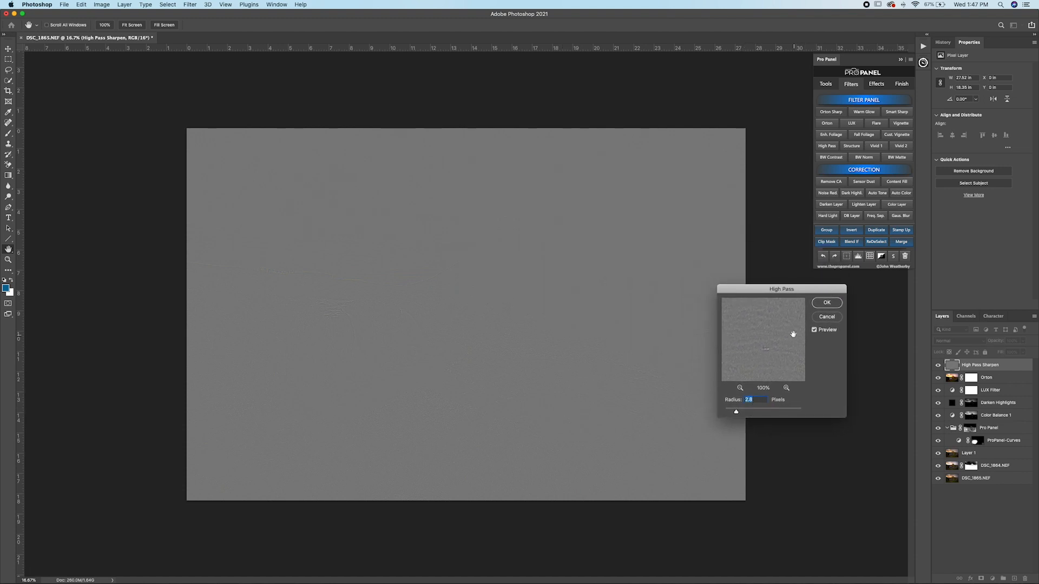
{"action": "left_click", "coordinate": [827, 304]}
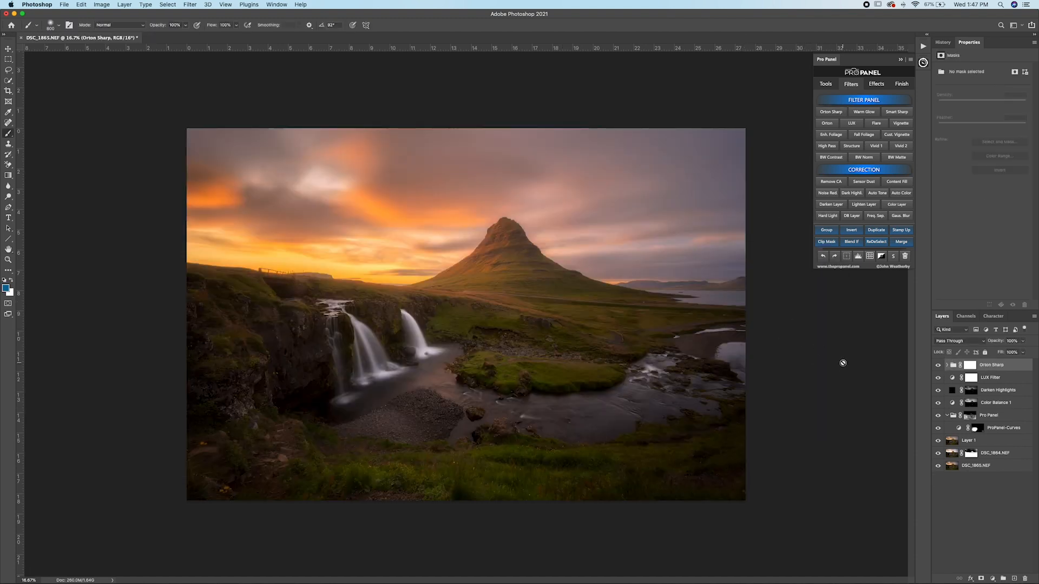
Step: Compare the photo with and without the Orton Sharp group, at the full view and closer up
{"action": "left_click", "coordinate": [938, 366]}
{"action": "left_click", "coordinate": [939, 366]}
{"action": "left_click", "coordinate": [938, 366]}
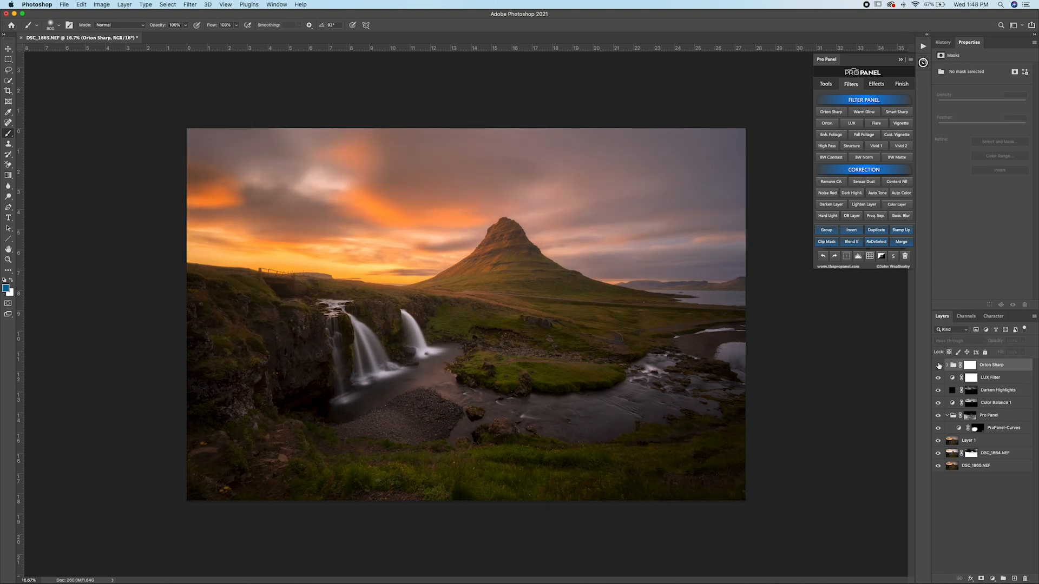
{"action": "key", "text": "super+plus"}
{"action": "left_click", "coordinate": [938, 367]}
{"action": "left_click", "coordinate": [938, 366]}
{"action": "left_click", "coordinate": [938, 366]}
{"action": "left_click", "coordinate": [939, 367]}
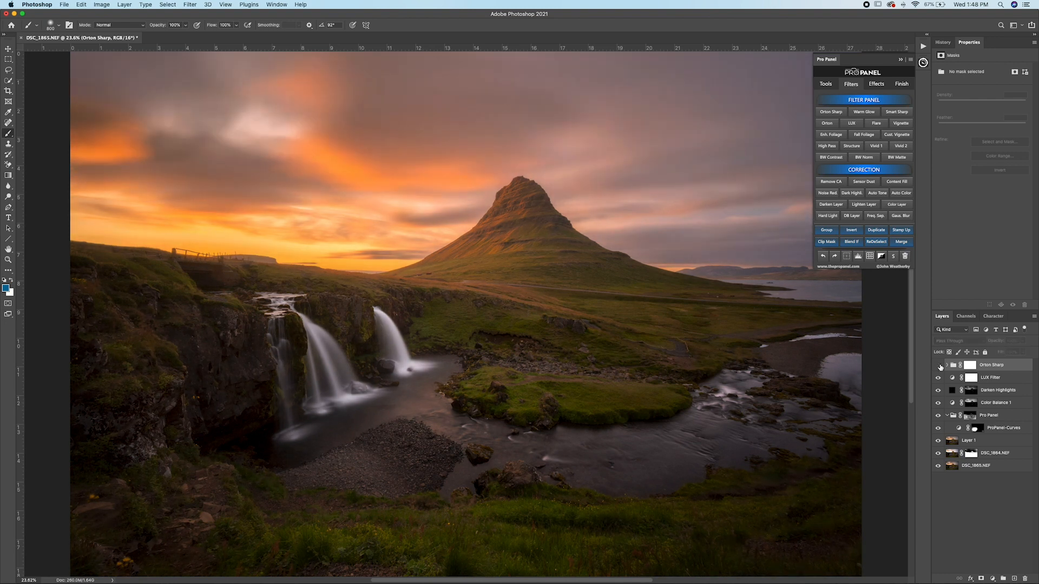
{"action": "left_click", "coordinate": [939, 367]}
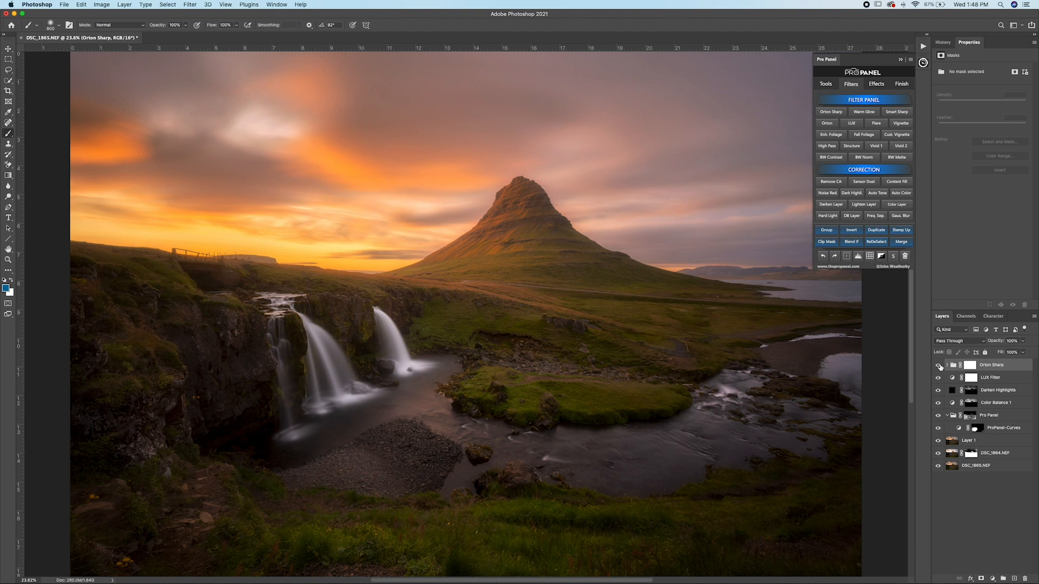
Step: Expand the Orton Sharp group and lower the Orton layer's opacity to 9%
{"action": "left_click", "coordinate": [946, 366]}
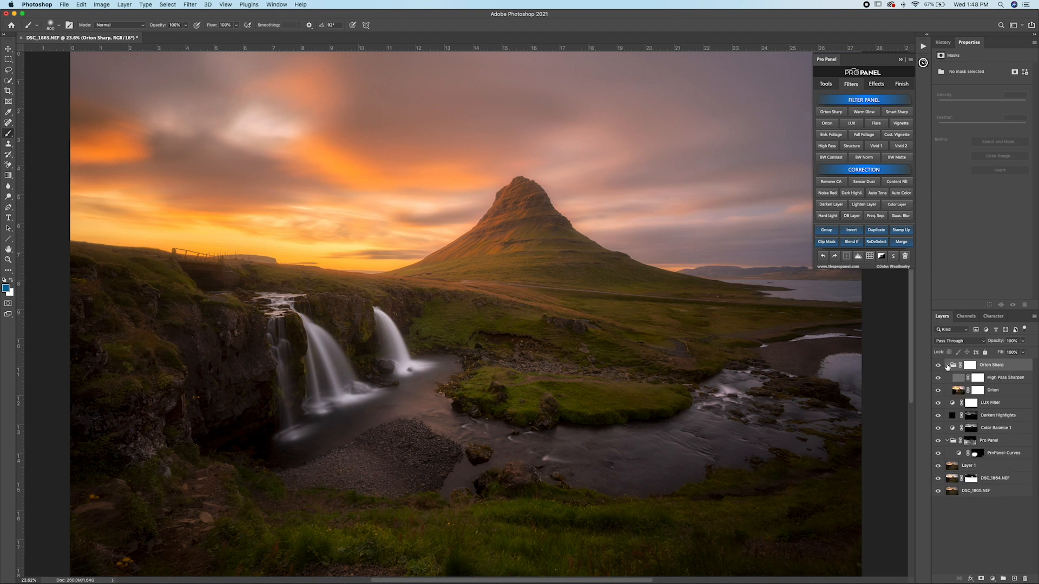
{"action": "left_click", "coordinate": [1000, 391]}
{"action": "left_click", "coordinate": [1023, 341]}
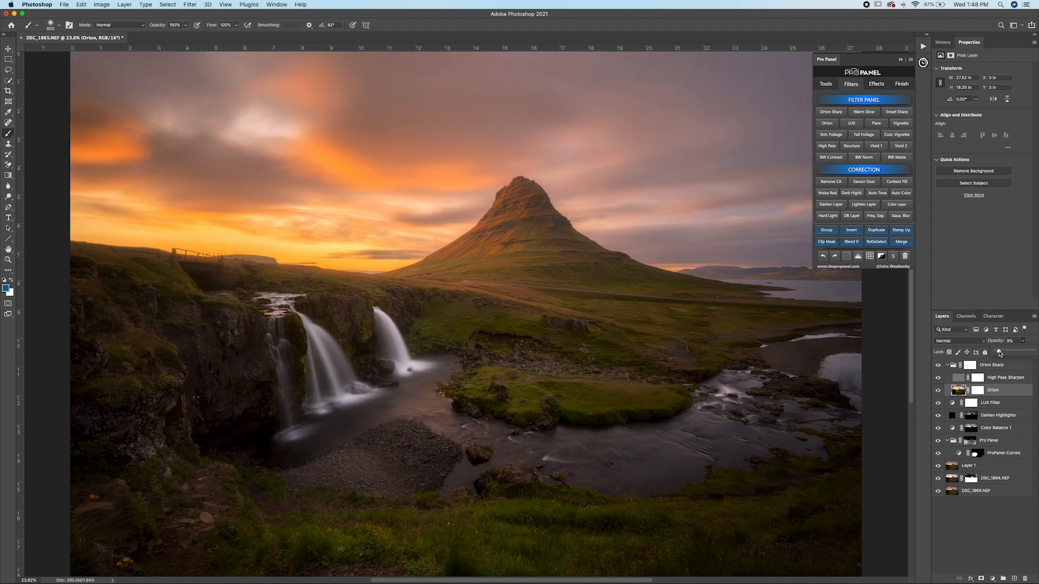
Step: Examine the High Pass Sharpen layer's effect on the gravel and rocks by the river, and raise its opacity to about 85%
{"action": "left_click", "coordinate": [999, 379]}
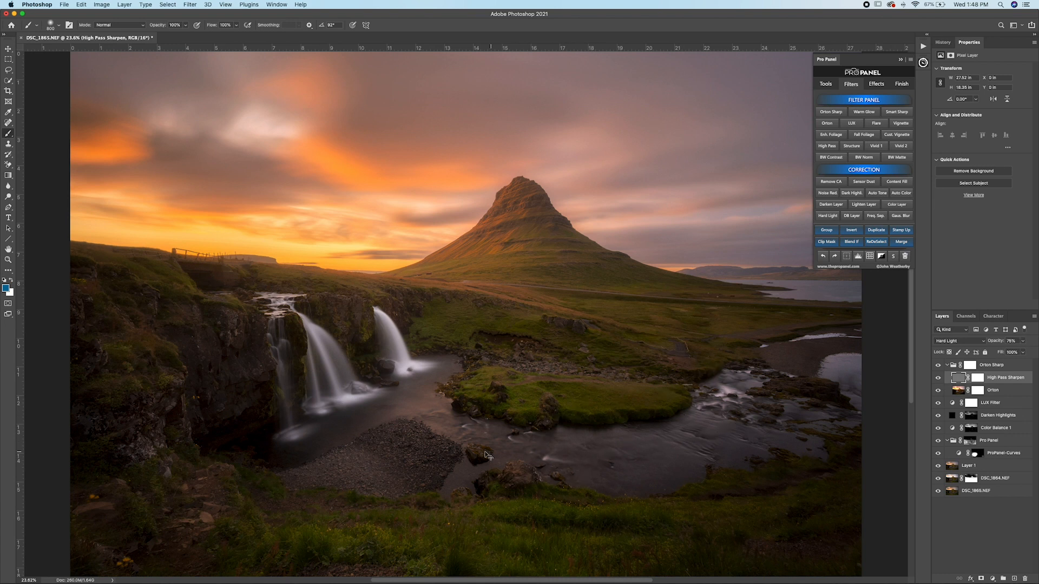
{"action": "scroll", "coordinate": [424, 461], "scroll_direction": "up", "scroll_amount": 5}
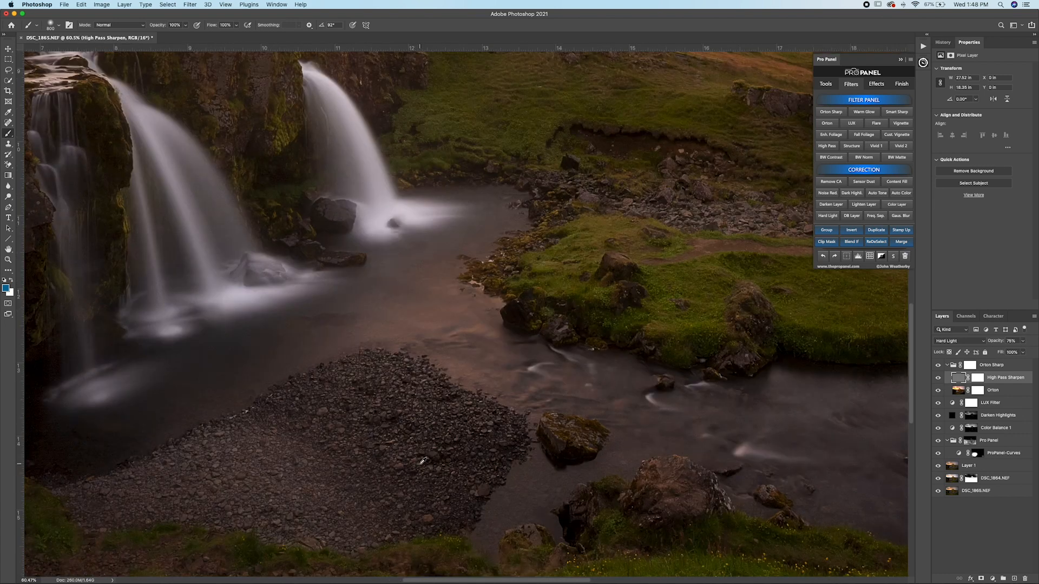
{"action": "left_click", "coordinate": [938, 378]}
{"action": "left_click", "coordinate": [939, 378]}
{"action": "left_click", "coordinate": [938, 379]}
{"action": "left_click", "coordinate": [938, 378]}
{"action": "left_click", "coordinate": [1023, 342]}
{"action": "left_click", "coordinate": [921, 356]}
Step: Compare the whole edit with the unmasked DSC_1864.NEF exposure, and select and collapse the Orton Sharp group
{"action": "key", "text": "super+minus"}
{"action": "key", "text": "super+minus"}
{"action": "key", "text": "super+minus"}
{"action": "key", "text": "super+minus"}
{"action": "left_click", "coordinate": [939, 480], "text": "shift"}
{"action": "left_click", "coordinate": [939, 480]}
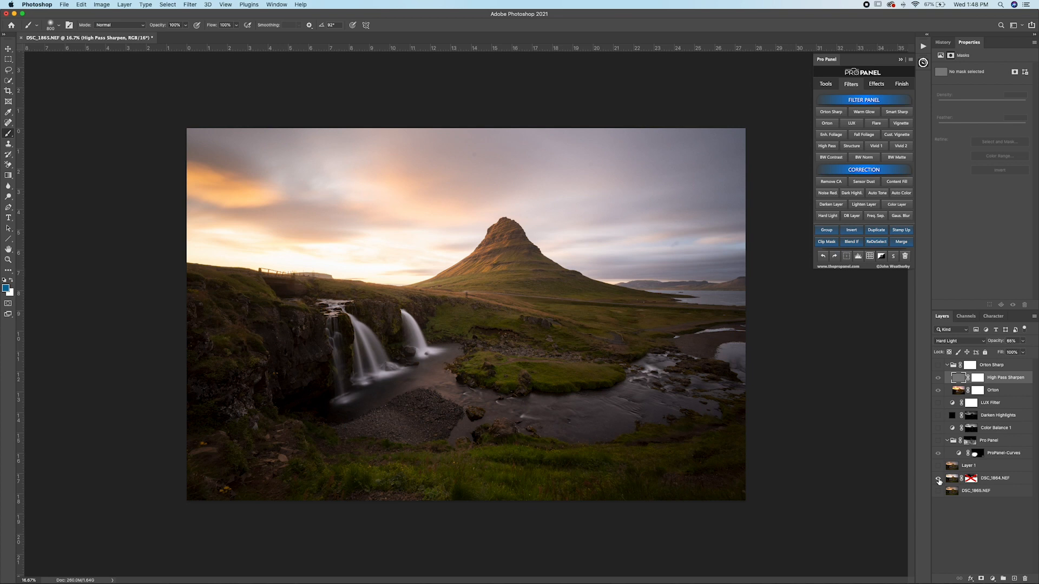
{"action": "left_click", "coordinate": [939, 480]}
{"action": "left_click", "coordinate": [939, 480]}
{"action": "left_click", "coordinate": [939, 480]}
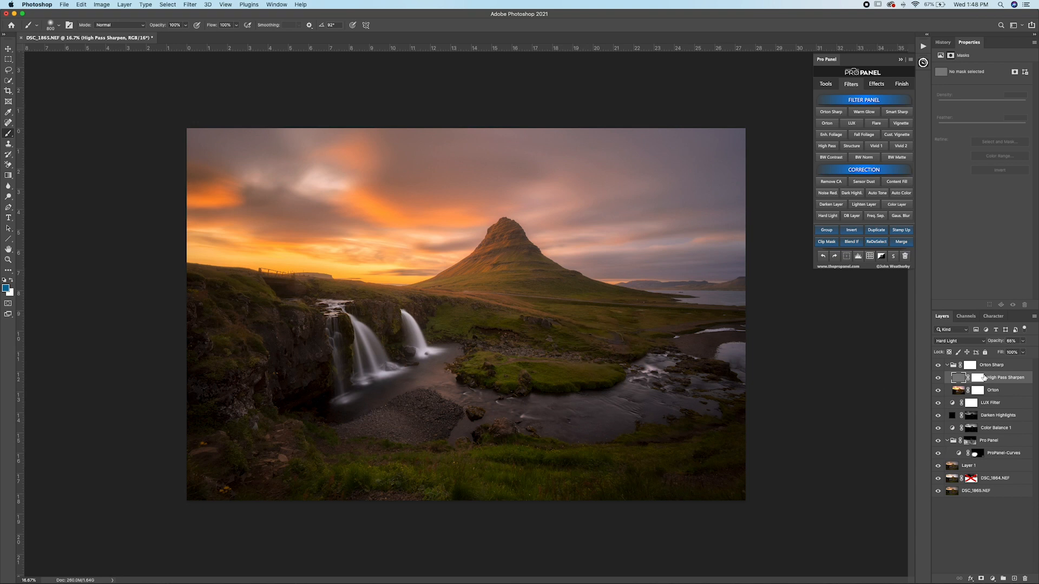
{"action": "left_click", "coordinate": [986, 366]}
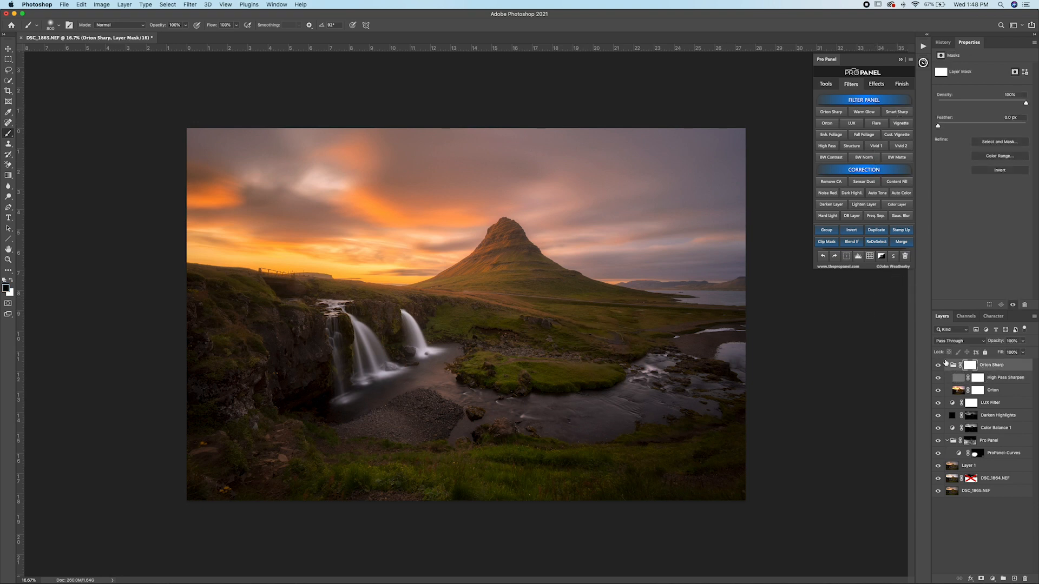
{"action": "left_click", "coordinate": [947, 366]}
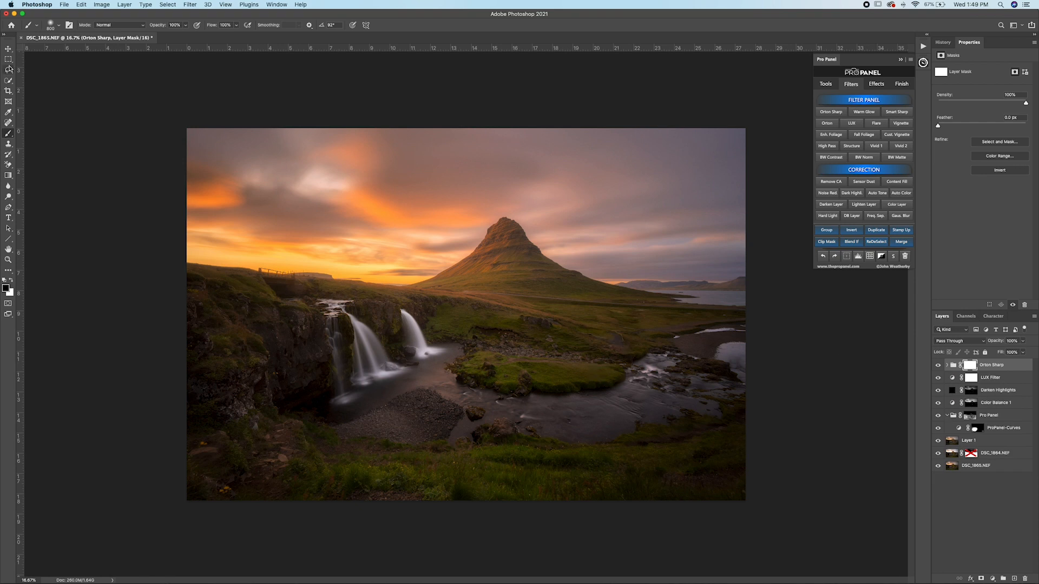
Step: Try a Vignette filter at 58% opacity above the Orton Sharp group, and delete it
{"action": "left_click", "coordinate": [900, 124]}
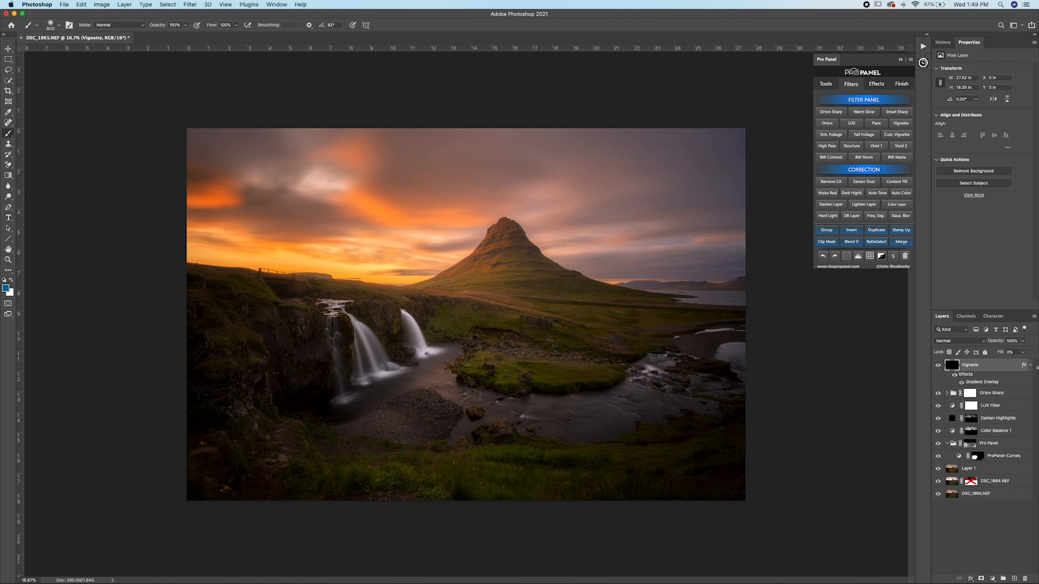
{"action": "left_click", "coordinate": [1023, 352]}
{"action": "mouse_move", "coordinate": [1021, 354]}
{"action": "left_mouse_down"}
{"action": "mouse_move", "coordinate": [994, 355]}
{"action": "mouse_move", "coordinate": [1008, 354]}
{"action": "left_mouse_up"}
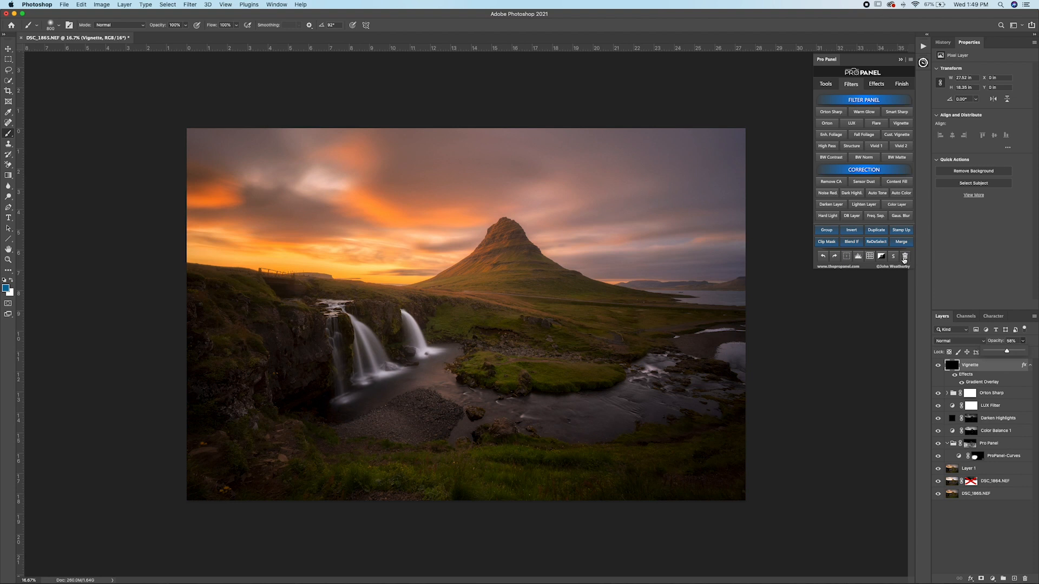
{"action": "left_click", "coordinate": [904, 259]}
Step: Lasso a loose area around the mountain, waterfalls and river, and add a Custom Vignette around it with a 400 px blur
{"action": "left_click", "coordinate": [8, 70]}
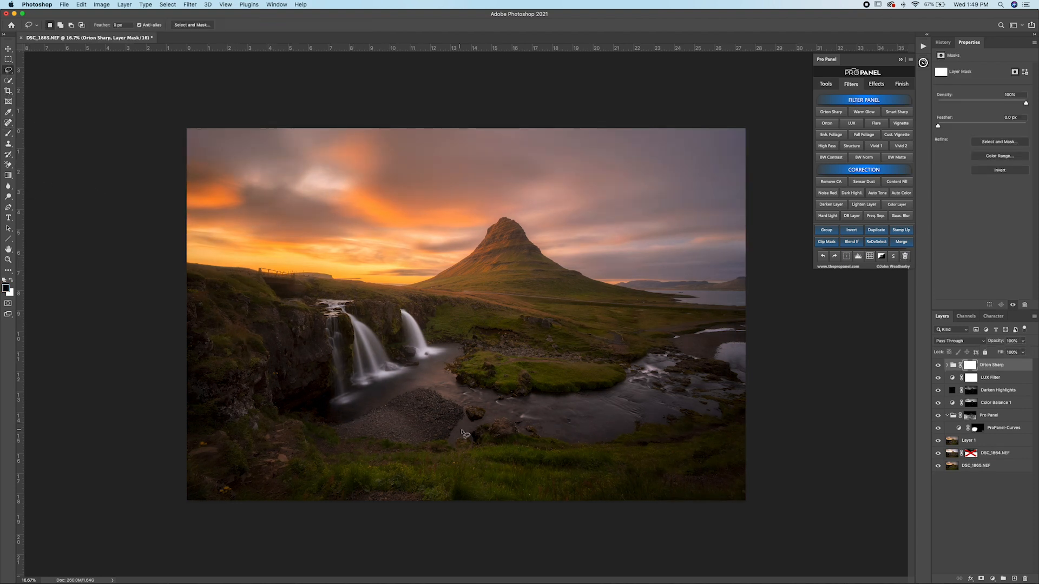
{"action": "mouse_move", "coordinate": [477, 448]}
{"action": "left_mouse_down"}
{"action": "mouse_move", "coordinate": [310, 436]}
{"action": "mouse_move", "coordinate": [263, 404]}
{"action": "mouse_move", "coordinate": [256, 356]}
{"action": "mouse_move", "coordinate": [278, 332]}
{"action": "mouse_move", "coordinate": [258, 317]}
{"action": "mouse_move", "coordinate": [256, 287]}
{"action": "mouse_move", "coordinate": [328, 230]}
{"action": "mouse_move", "coordinate": [460, 190]}
{"action": "mouse_move", "coordinate": [561, 176]}
{"action": "mouse_move", "coordinate": [600, 192]}
{"action": "mouse_move", "coordinate": [705, 284]}
{"action": "mouse_move", "coordinate": [750, 374]}
{"action": "mouse_move", "coordinate": [721, 417]}
{"action": "mouse_move", "coordinate": [678, 438]}
{"action": "mouse_move", "coordinate": [483, 451]}
{"action": "left_mouse_up"}
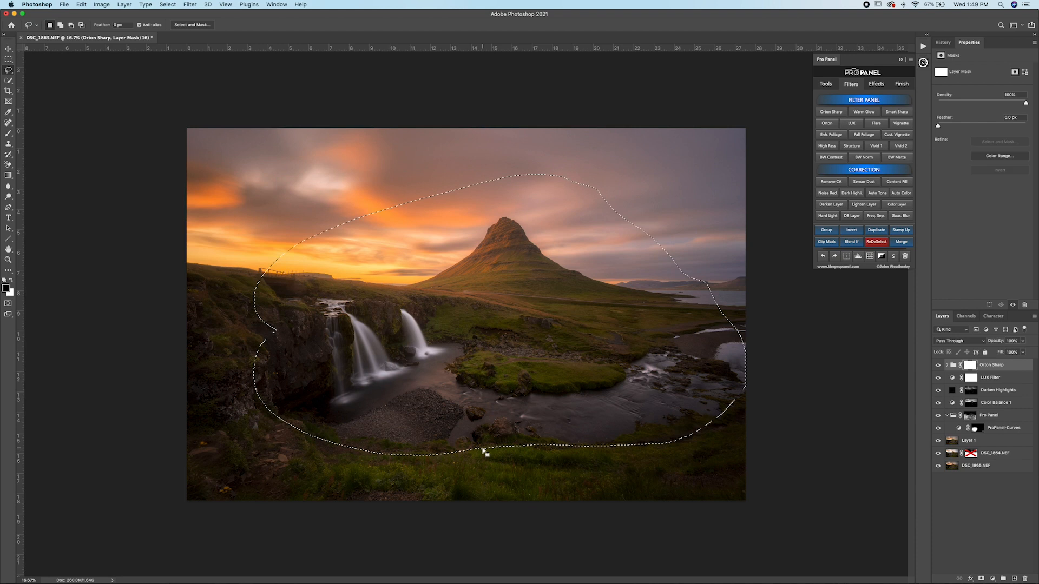
{"action": "left_click", "coordinate": [905, 256]}
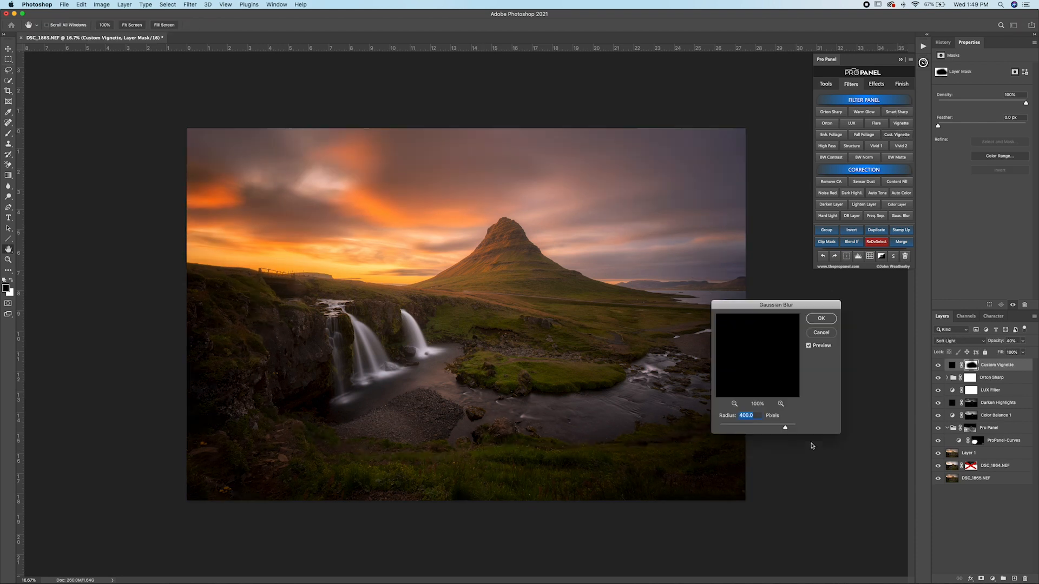
{"action": "left_click", "coordinate": [821, 319]}
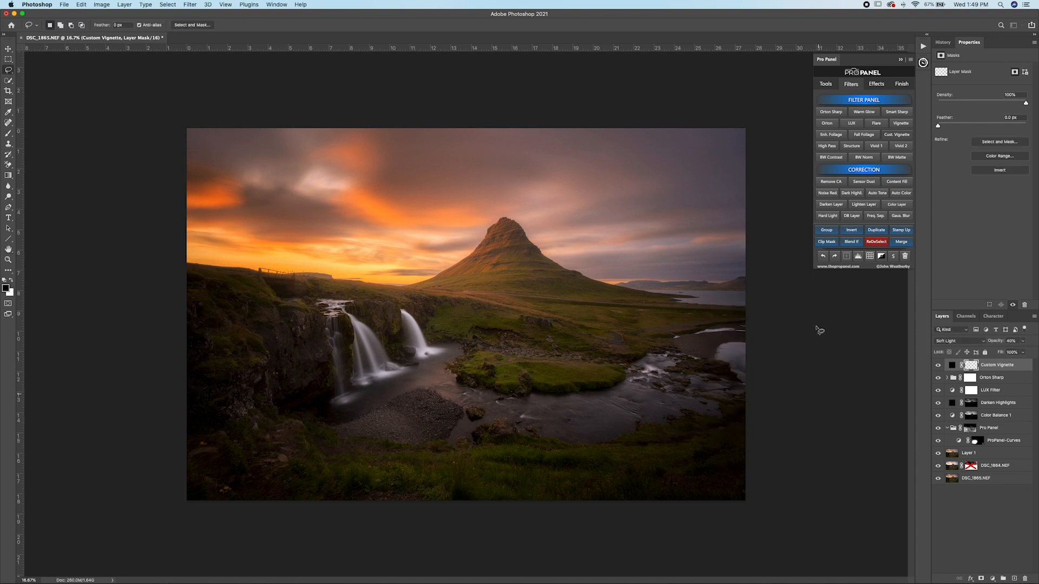
Step: Lower the Custom Vignette layer's opacity to 14% and check its effect on the photo
{"action": "left_click", "coordinate": [1022, 341]}
{"action": "left_click_drag", "start_coordinate": [1019, 353], "coordinate": [1002, 353]}
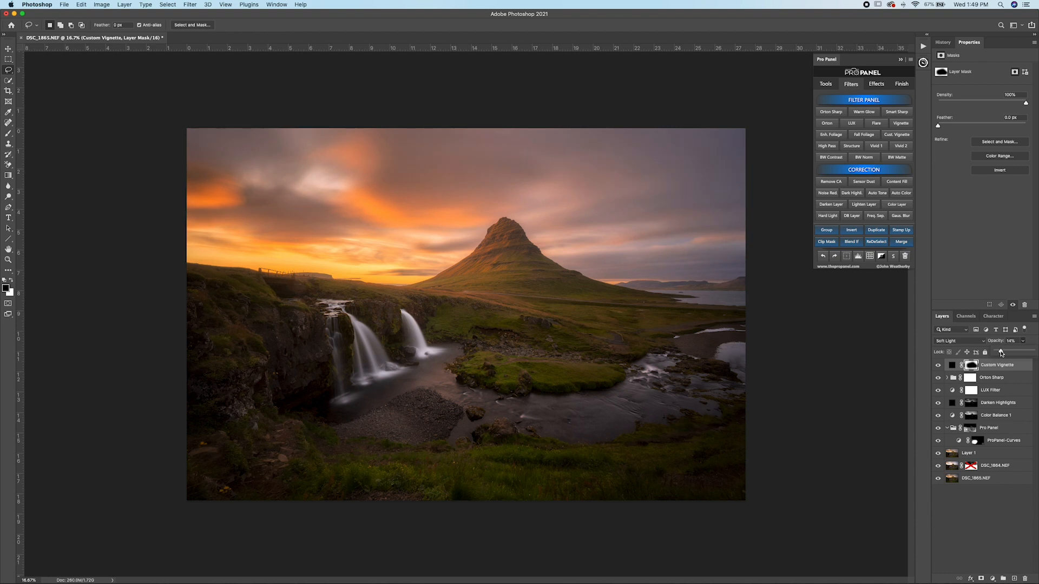
{"action": "left_click", "coordinate": [937, 367]}
Step: Lasso the bright sunset side from the sky down to the waterfalls, and add a second Custom Vignette with a 400 px blur and inverted mask
{"action": "mouse_move", "coordinate": [190, 300]}
{"action": "left_mouse_down"}
{"action": "mouse_move", "coordinate": [346, 337]}
{"action": "mouse_move", "coordinate": [420, 324]}
{"action": "mouse_move", "coordinate": [522, 157]}
{"action": "mouse_move", "coordinate": [308, 104]}
{"action": "mouse_move", "coordinate": [132, 162]}
{"action": "mouse_move", "coordinate": [111, 298]}
{"action": "left_mouse_up"}
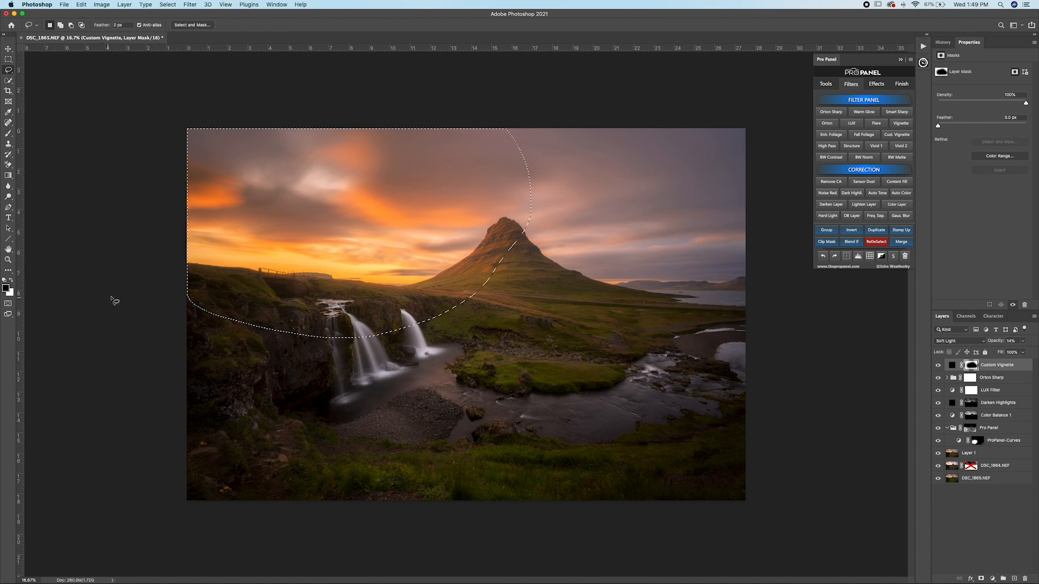
{"action": "left_click", "coordinate": [907, 135]}
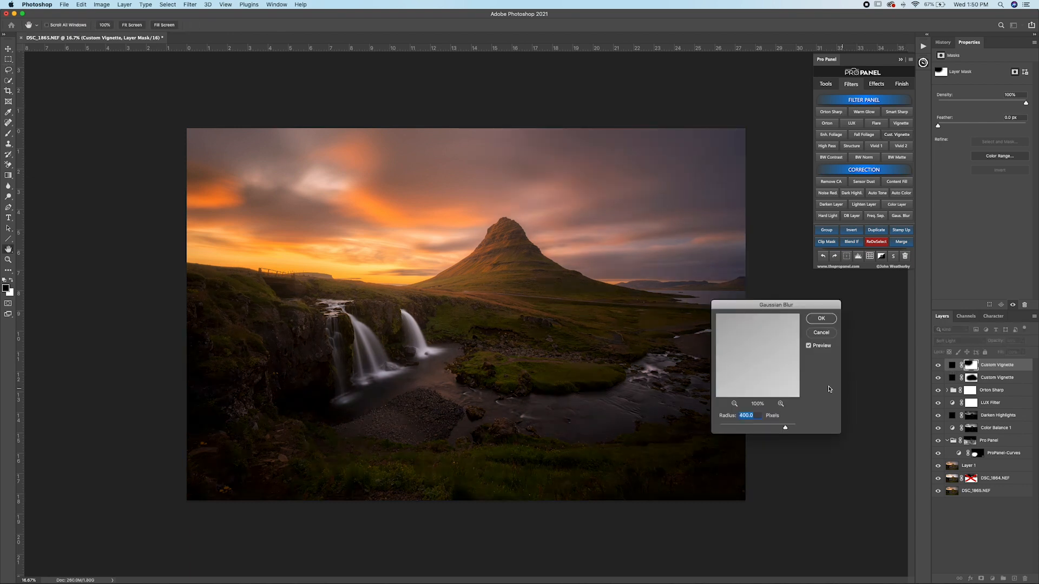
{"action": "left_click", "coordinate": [821, 318]}
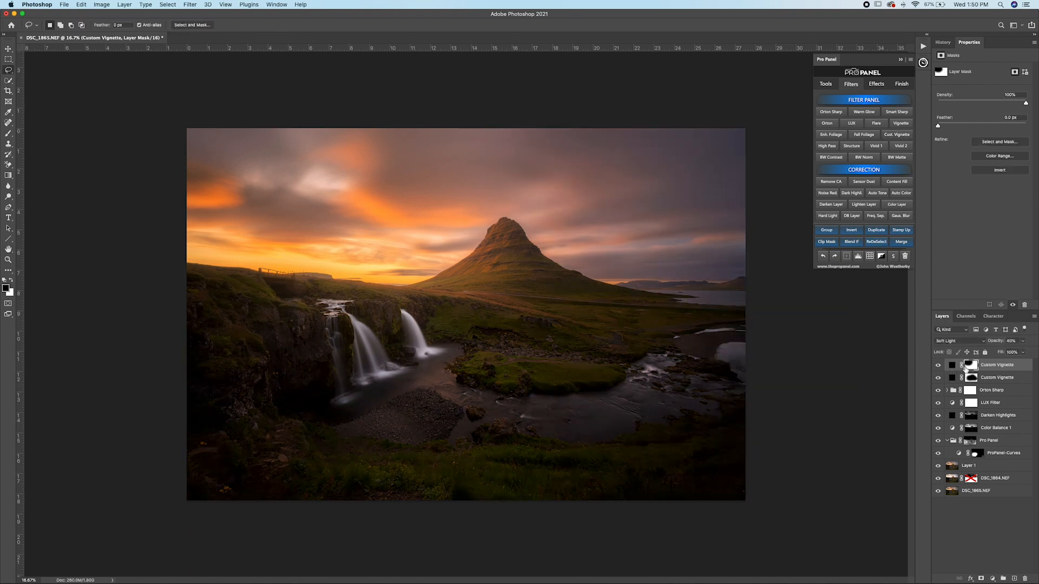
{"action": "left_click", "coordinate": [851, 230]}
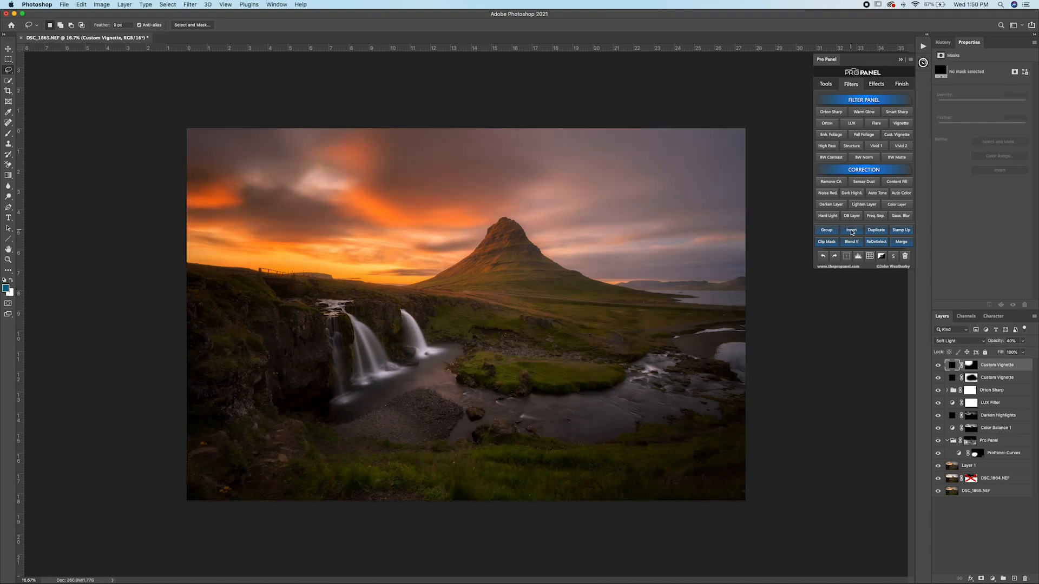
Step: Change the second Custom Vignette's fill color to orange d68747, sampled from the glowing clouds
{"action": "double_click", "coordinate": [952, 367]}
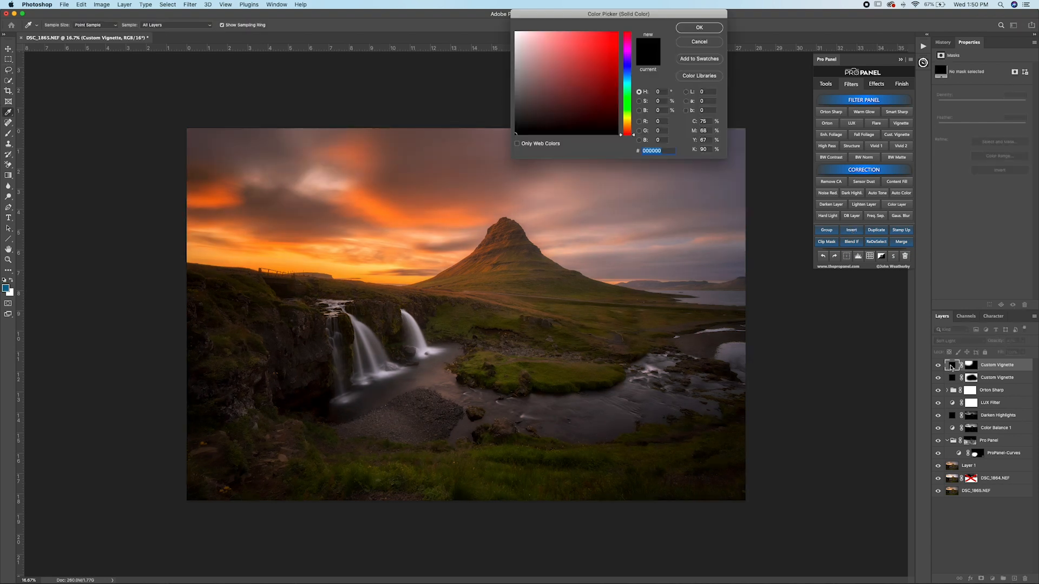
{"action": "left_click", "coordinate": [629, 127]}
{"action": "left_click_drag", "start_coordinate": [613, 59], "coordinate": [619, 31]}
{"action": "left_click", "coordinate": [622, 129]}
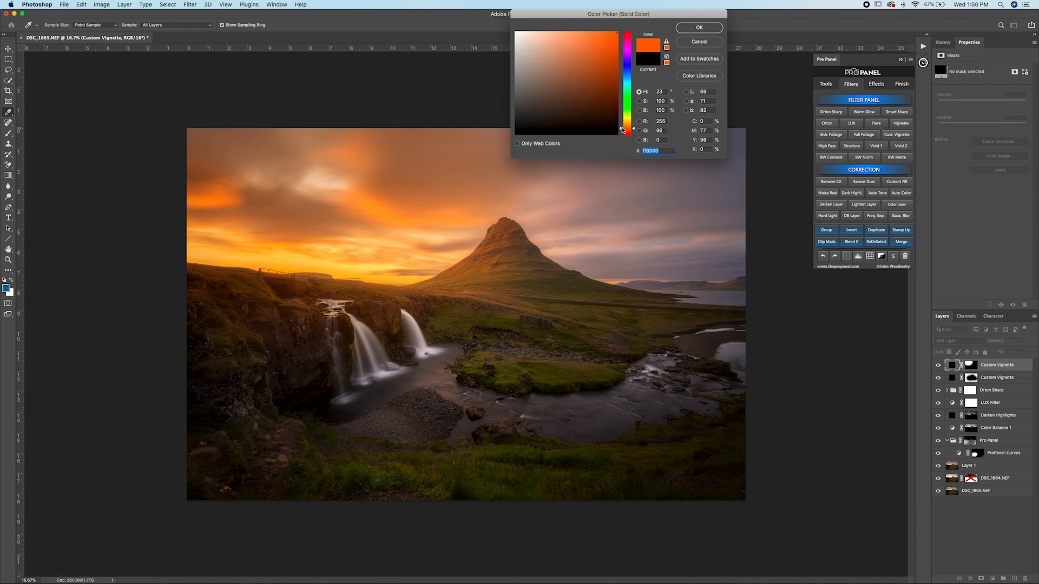
{"action": "left_click_drag", "start_coordinate": [397, 214], "coordinate": [394, 209]}
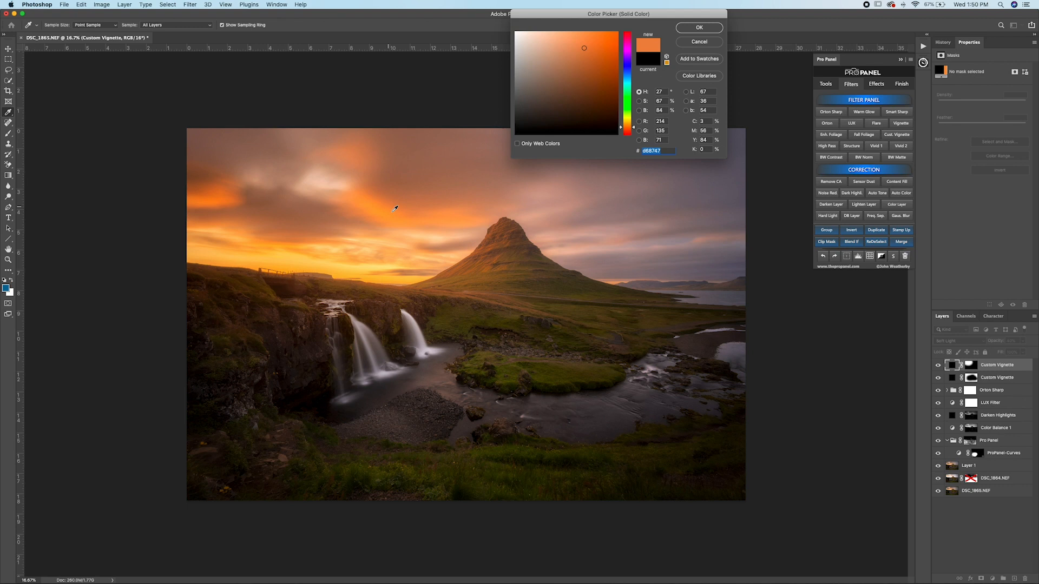
{"action": "left_click", "coordinate": [700, 28]}
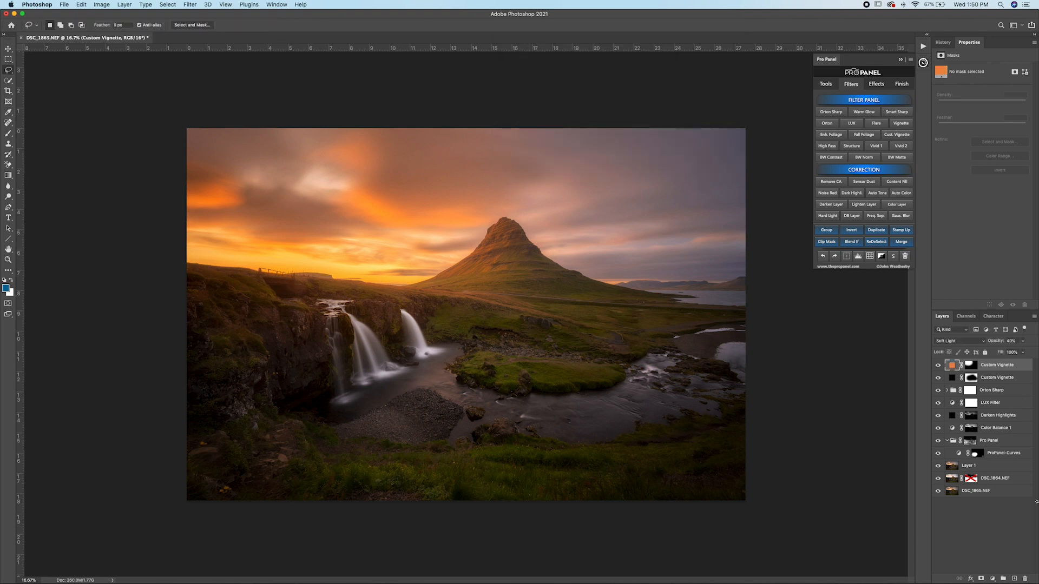
Step: Compare the photo with and without the orange Custom Vignette, and set that layer to 18% opacity in Screen blend mode
{"action": "left_click", "coordinate": [939, 368]}
{"action": "left_click", "coordinate": [938, 368]}
{"action": "left_click", "coordinate": [939, 368]}
{"action": "left_click", "coordinate": [938, 365]}
{"action": "left_click", "coordinate": [1022, 342]}
{"action": "left_click_drag", "start_coordinate": [1011, 354], "coordinate": [1005, 353]}
{"action": "left_click", "coordinate": [957, 342]}
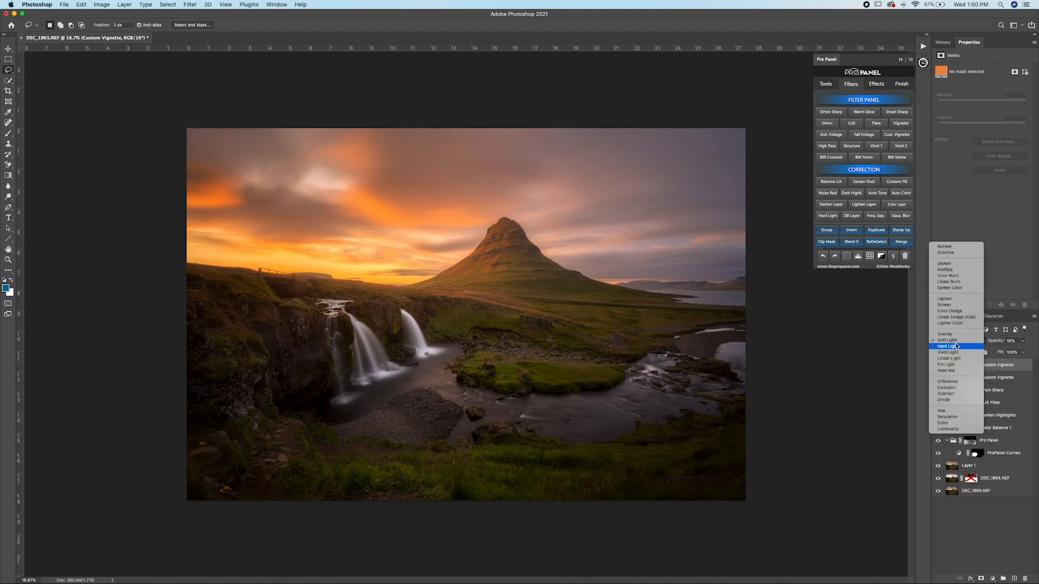
{"action": "left_click", "coordinate": [950, 306]}
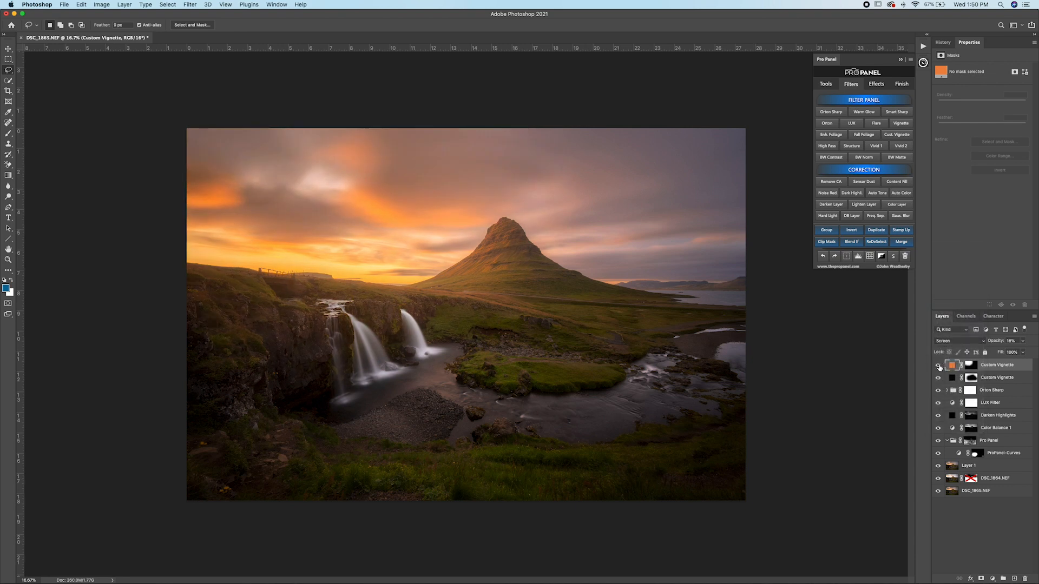
Step: Compare the photo with and without the orange Custom Vignette, and lower that layer's opacity to 10%
{"action": "left_click", "coordinate": [939, 366]}
{"action": "left_click", "coordinate": [939, 366]}
{"action": "left_click", "coordinate": [938, 366]}
{"action": "left_click", "coordinate": [939, 366]}
{"action": "left_click", "coordinate": [1022, 341]}
Step: Scale the orange Custom Vignette's mask down toward the photo's upper-left corner so the glow covers a smaller area around the sunset
{"action": "left_click", "coordinate": [970, 367]}
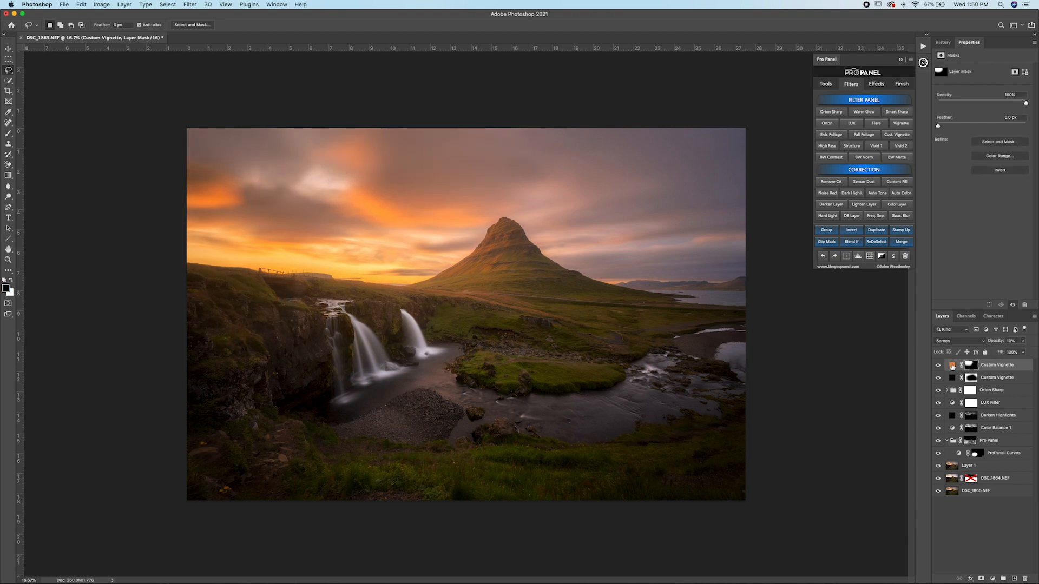
{"action": "key", "text": "super+t"}
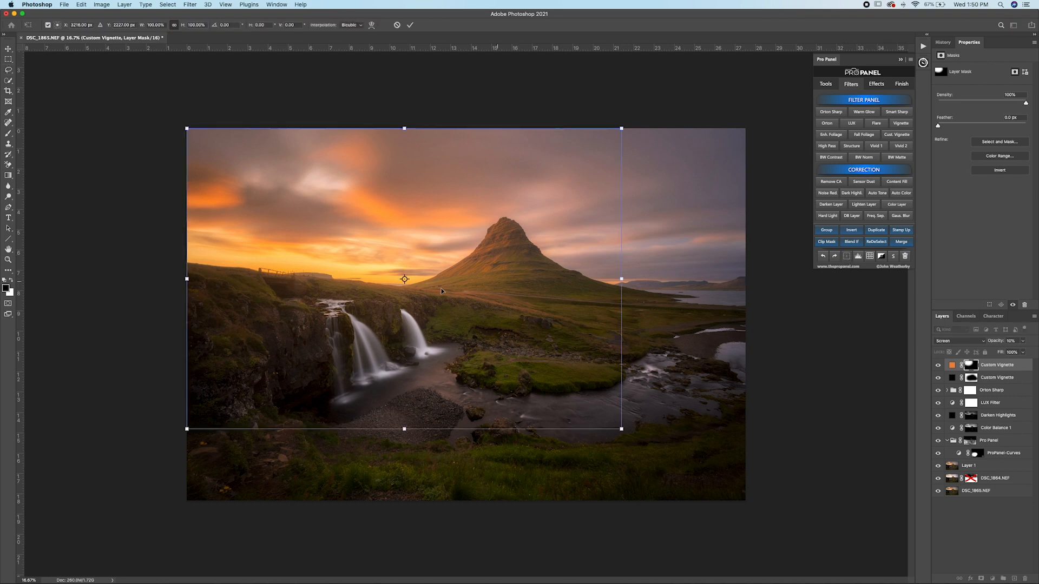
{"action": "mouse_move", "coordinate": [621, 431]}
{"action": "left_mouse_down"}
{"action": "mouse_move", "coordinate": [455, 350]}
{"action": "mouse_move", "coordinate": [599, 419]}
{"action": "mouse_move", "coordinate": [498, 346]}
{"action": "mouse_move", "coordinate": [617, 429]}
{"action": "mouse_move", "coordinate": [531, 372]}
{"action": "mouse_move", "coordinate": [544, 371]}
{"action": "left_mouse_up"}
{"action": "key", "text": "Return"}
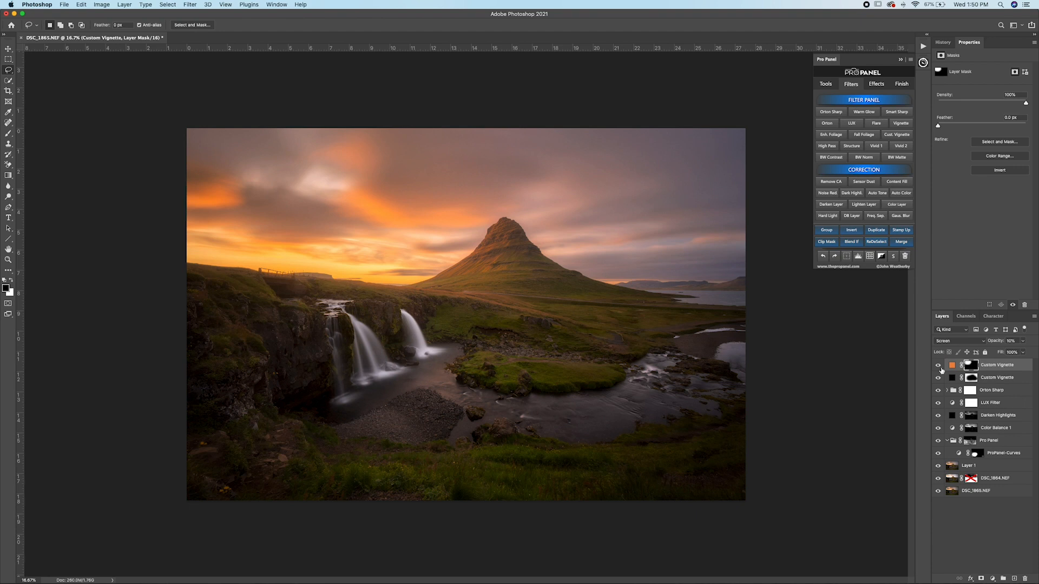
Step: Move the orange Custom Vignette below the black one, check the black vignette's effect, and stamp all visible layers into a new top layer
{"action": "left_click_drag", "start_coordinate": [1001, 367], "coordinate": [1003, 386]}
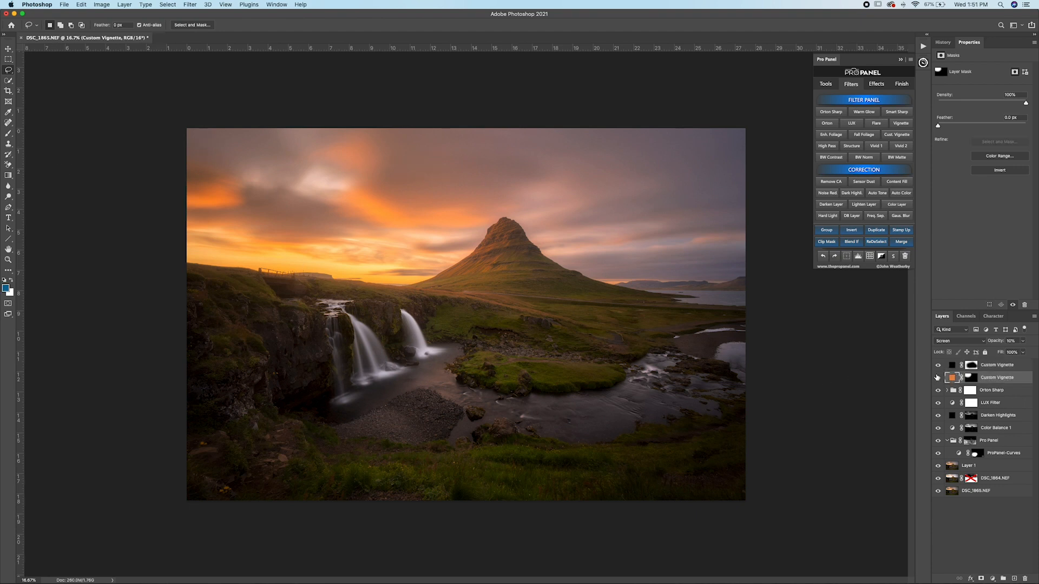
{"action": "left_click", "coordinate": [938, 366]}
{"action": "left_click", "coordinate": [938, 366]}
{"action": "left_click", "coordinate": [1010, 369]}
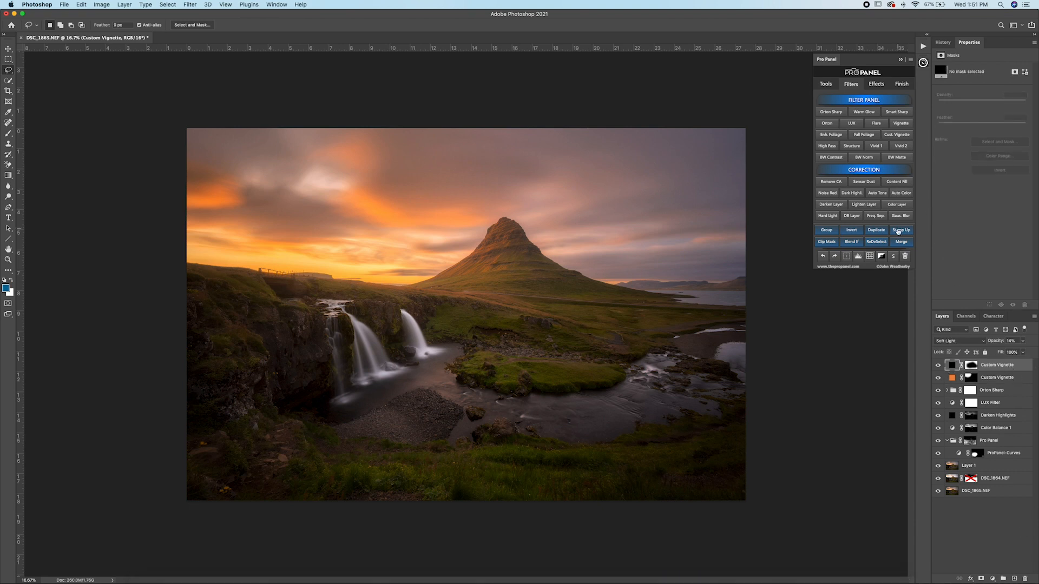
{"action": "left_click", "coordinate": [902, 230]}
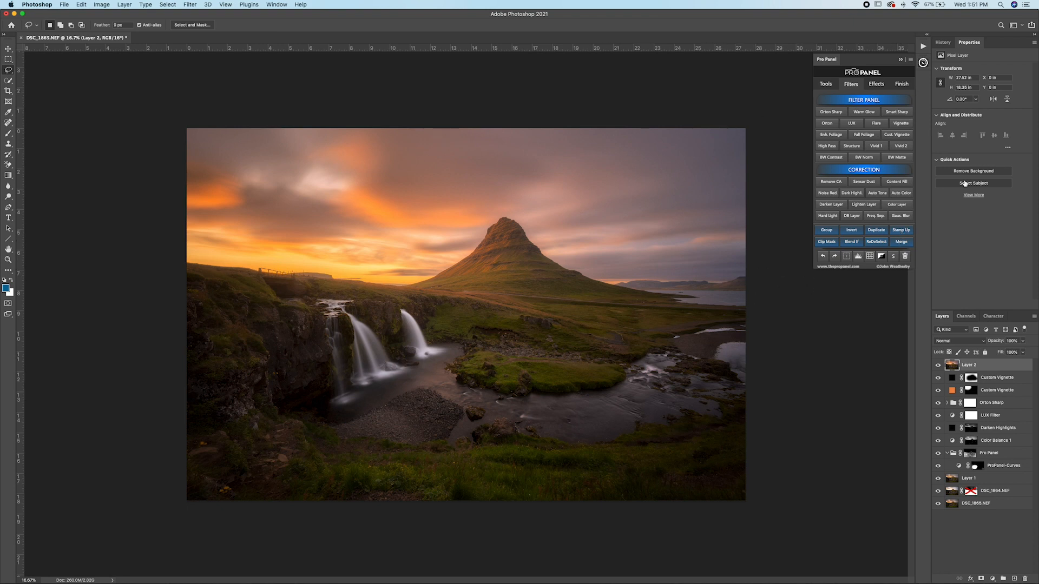
Step: Try the Fall Foliage filter on the stamped photo at reduced opacity, and compare the image with and without it
{"action": "left_click", "coordinate": [862, 135]}
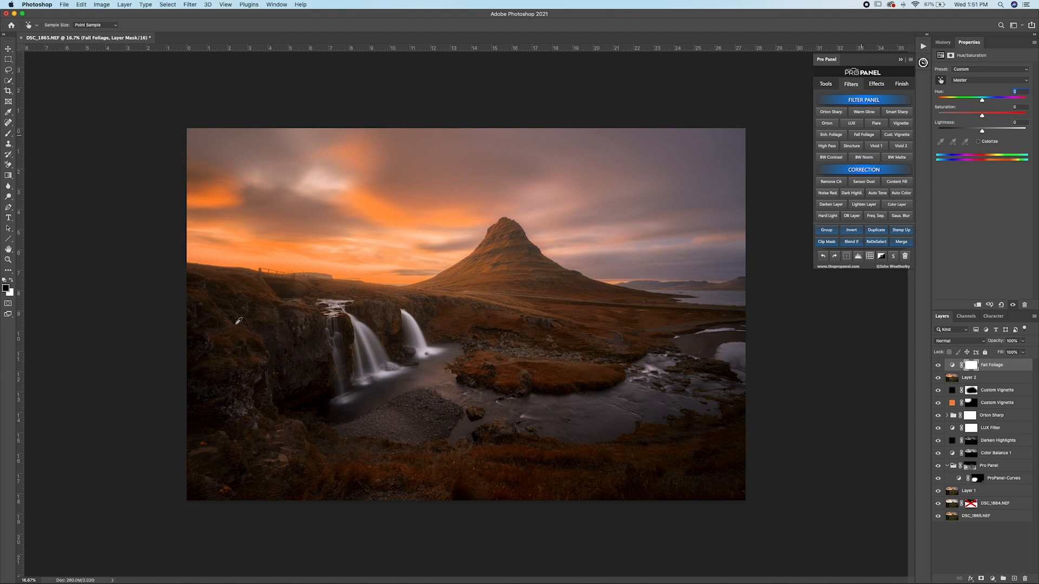
{"action": "left_click", "coordinate": [1022, 342]}
{"action": "mouse_move", "coordinate": [1022, 353]}
{"action": "left_mouse_down"}
{"action": "mouse_move", "coordinate": [1000, 355]}
{"action": "mouse_move", "coordinate": [1009, 355]}
{"action": "left_mouse_up"}
{"action": "left_click", "coordinate": [938, 367]}
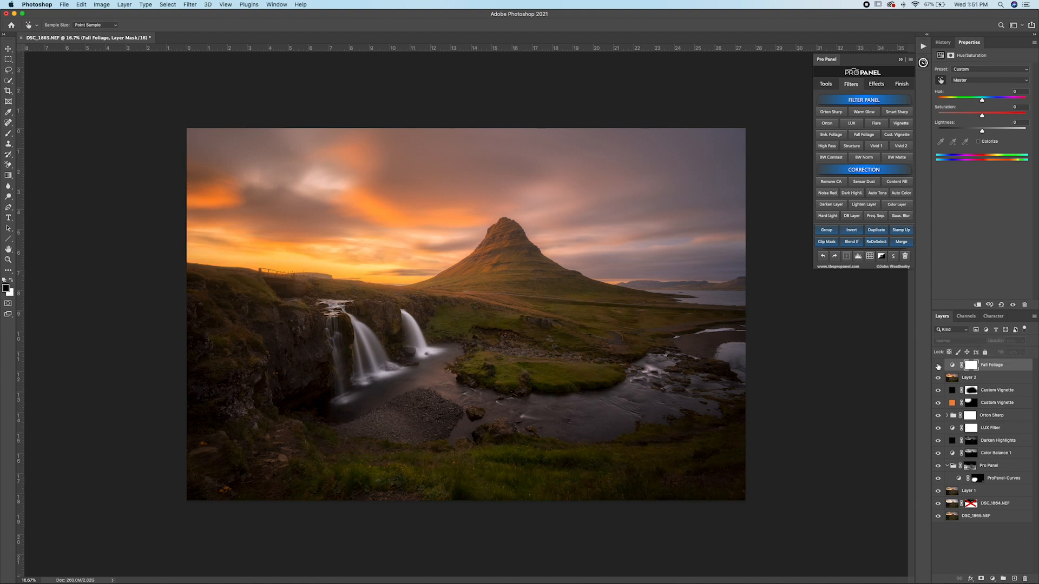
{"action": "left_click", "coordinate": [938, 366]}
{"action": "left_click", "coordinate": [937, 366]}
{"action": "left_click", "coordinate": [939, 366]}
Step: Paint black on the Fall Foliage mask over the bright sunset sky, and delete the Fall Foliage layer
{"action": "left_click", "coordinate": [972, 366]}
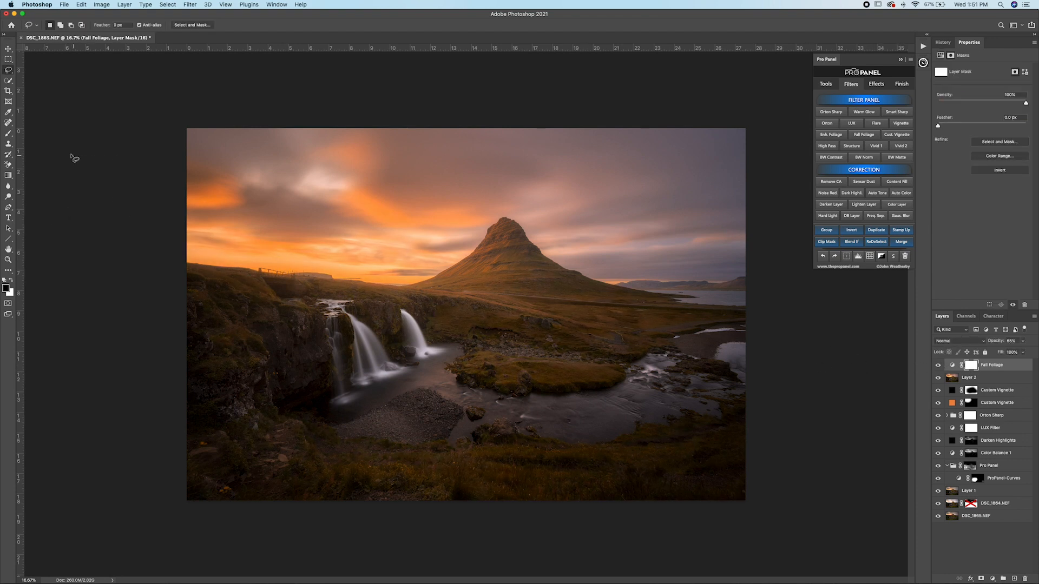
{"action": "left_click", "coordinate": [10, 133]}
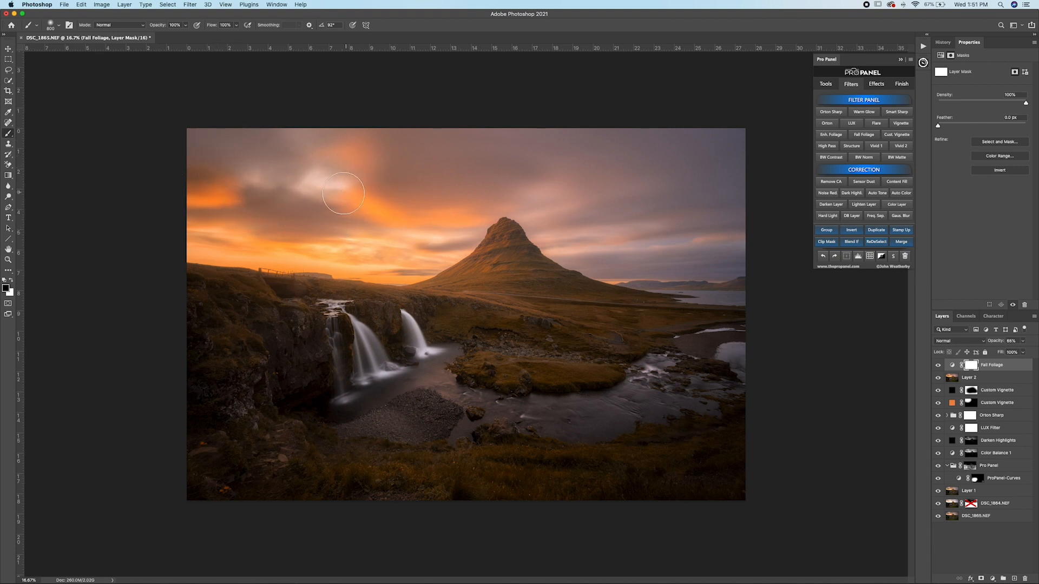
{"action": "left_click_drag", "start_coordinate": [288, 240], "coordinate": [318, 235]}
{"action": "left_click", "coordinate": [1004, 366]}
{"action": "key", "text": "BackSpace"}
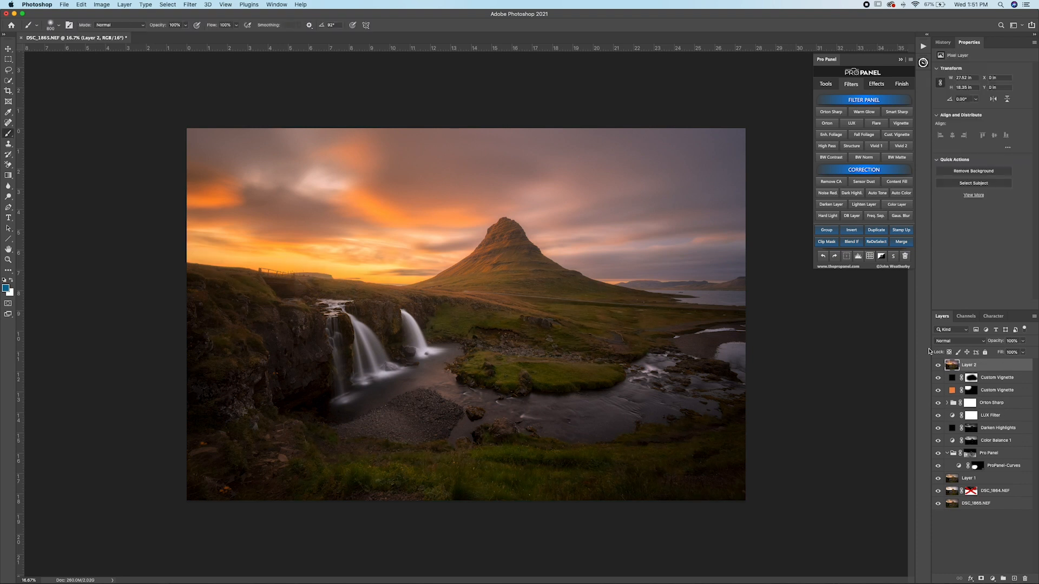
Step: Add an Enhance Foliage layer at 35% opacity, compare the photo with and without it, and inspect the grass around the river up close
{"action": "left_click", "coordinate": [831, 135]}
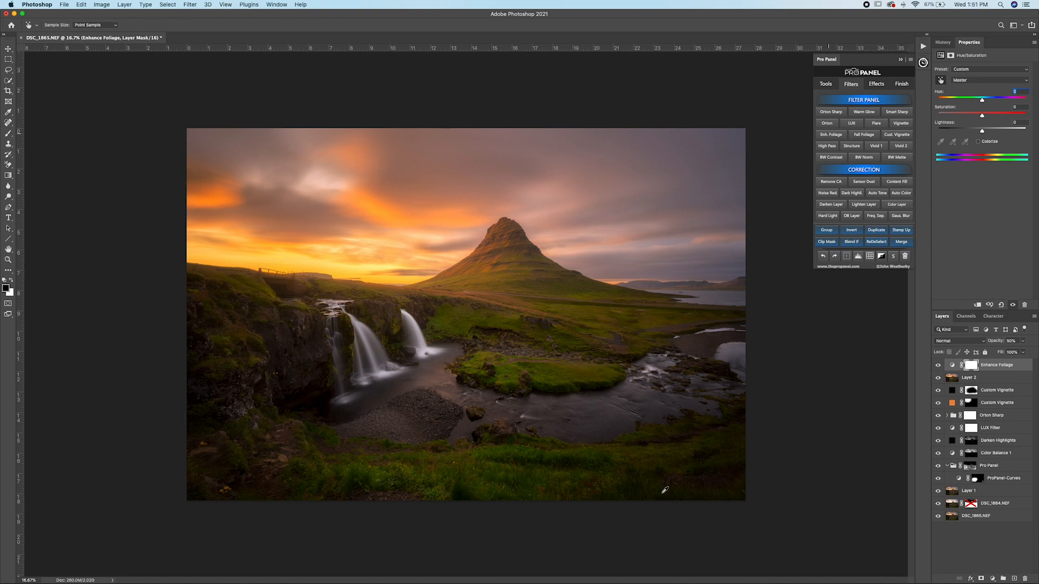
{"action": "left_click", "coordinate": [1022, 342]}
{"action": "mouse_move", "coordinate": [1013, 352]}
{"action": "left_mouse_down"}
{"action": "mouse_move", "coordinate": [1000, 354]}
{"action": "mouse_move", "coordinate": [1009, 354]}
{"action": "left_mouse_up"}
{"action": "left_click", "coordinate": [938, 366]}
{"action": "left_click", "coordinate": [938, 367]}
{"action": "scroll", "coordinate": [437, 438], "scroll_direction": "up", "scroll_amount": 6}
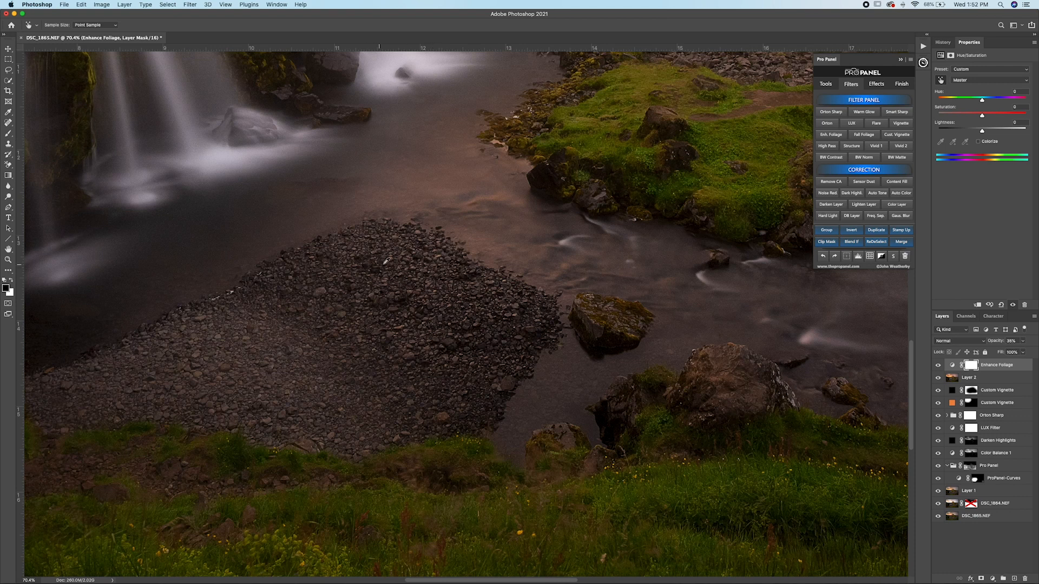
{"action": "left_click_drag", "start_coordinate": [583, 304], "coordinate": [516, 399]}
{"action": "left_click_drag", "start_coordinate": [598, 394], "coordinate": [562, 410]}
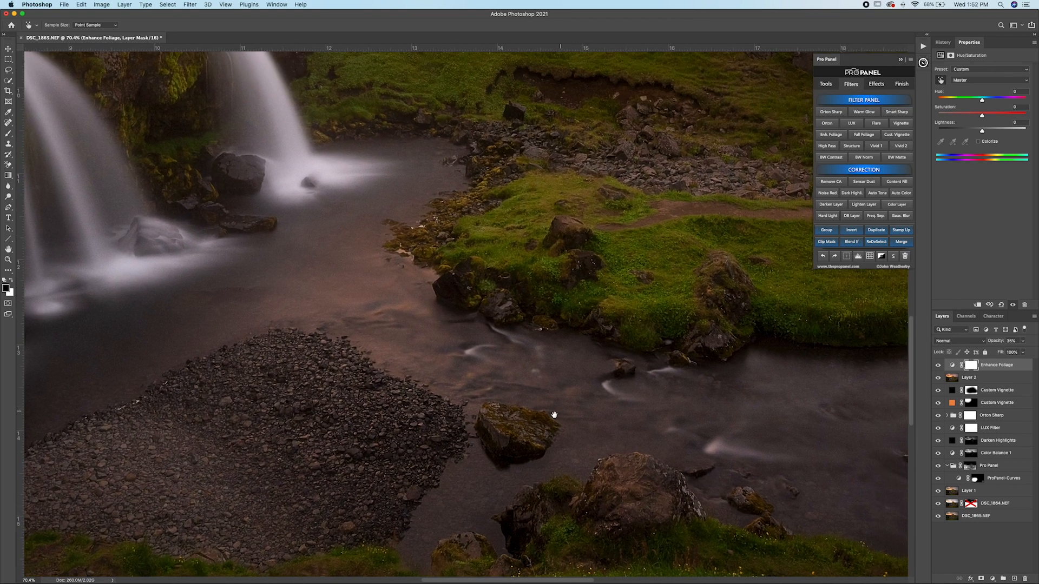
{"action": "left_click_drag", "start_coordinate": [653, 344], "coordinate": [401, 424]}
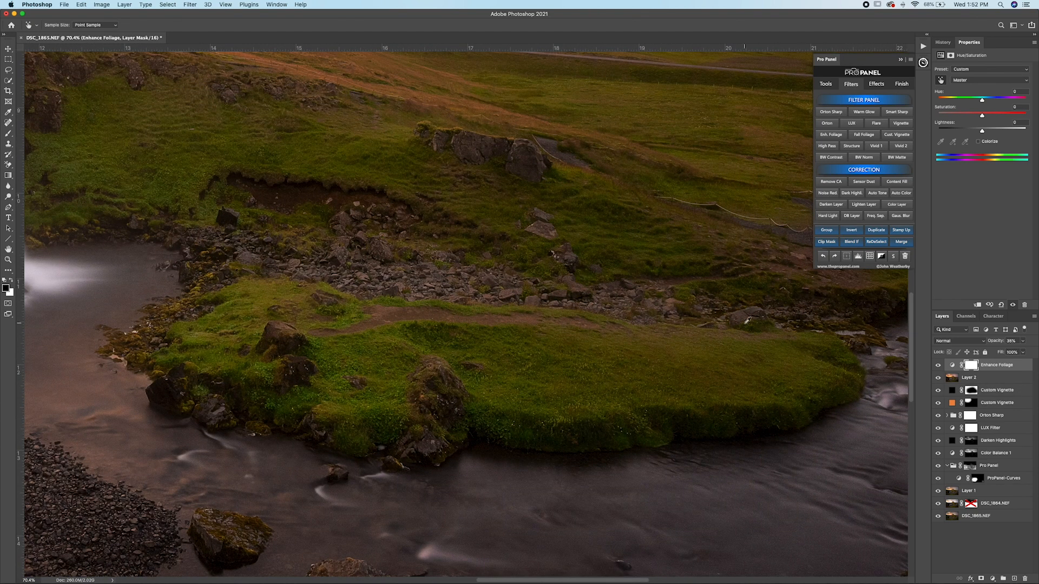
{"action": "key", "text": "super+0"}
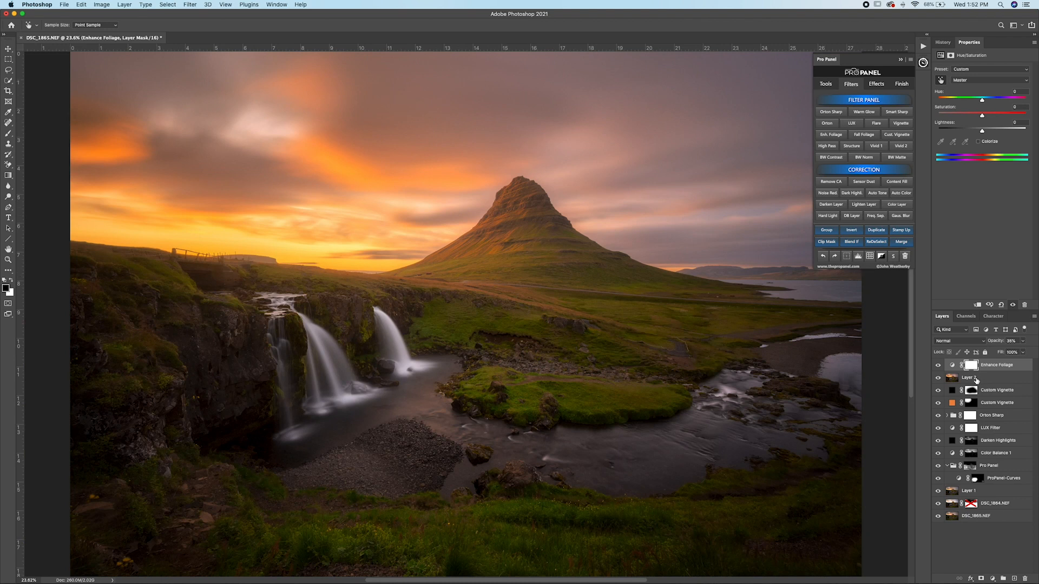
Step: Apply noise reduction to Layer 2 with strength 8, preserve details 10%, reduce color noise 50% and sharpen details 5%
{"action": "left_click", "coordinate": [974, 379]}
{"action": "key", "text": "b"}
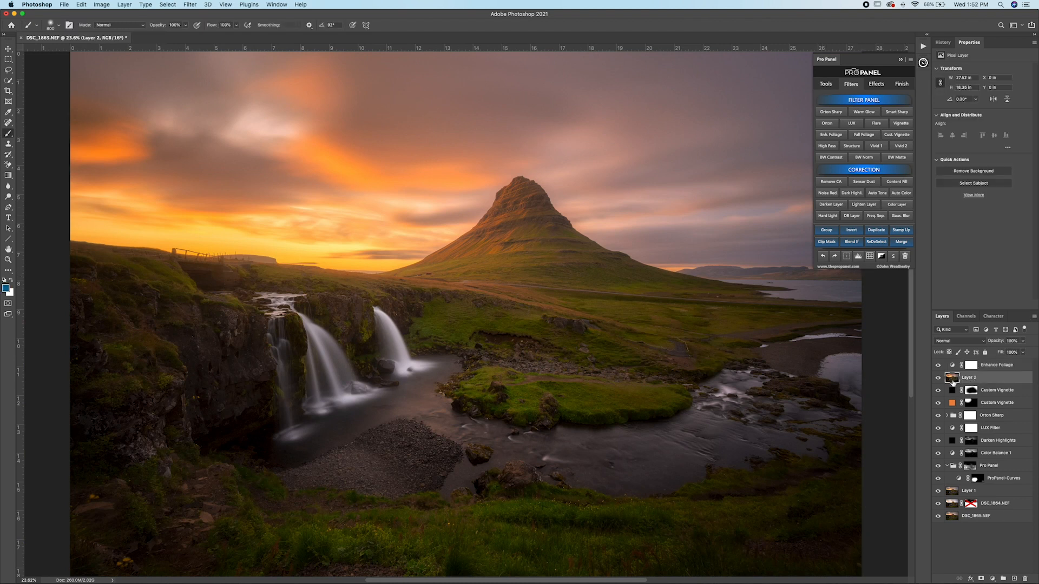
{"action": "left_click", "coordinate": [828, 195]}
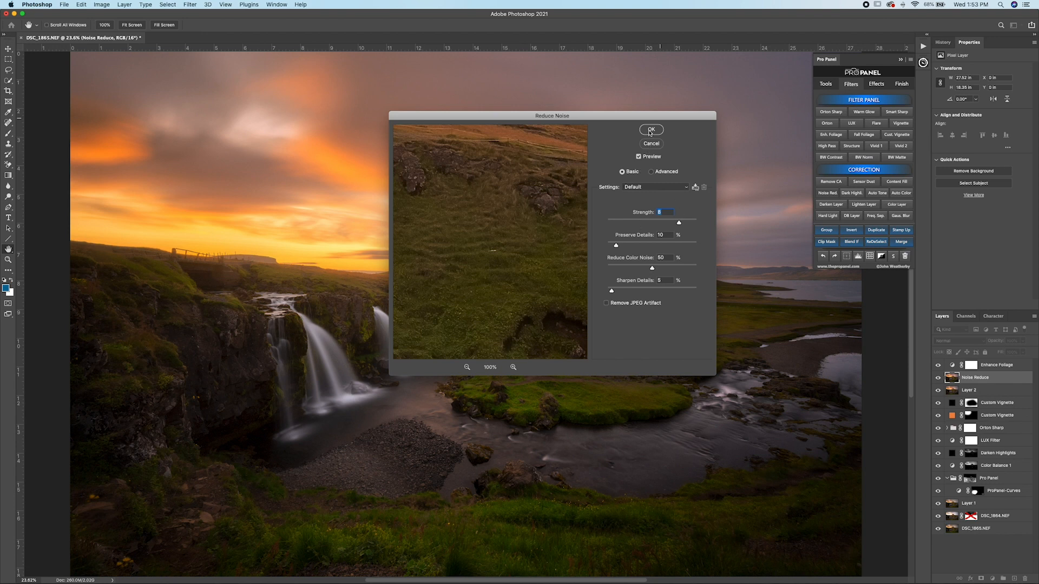
{"action": "left_click", "coordinate": [651, 132]}
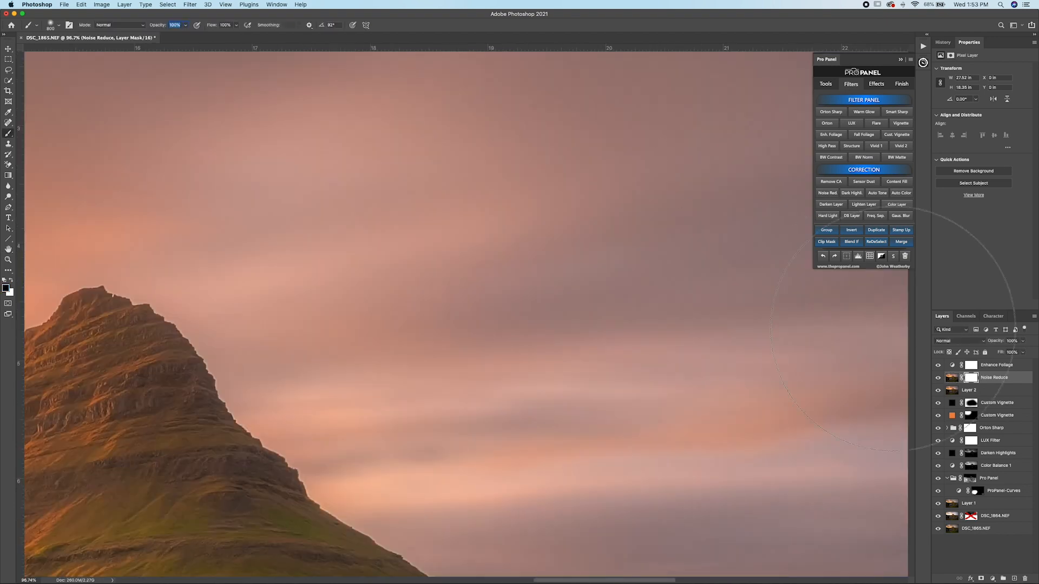
Step: Compare the sky and mountain up close with and without the Noise Reduce layer, and return to the full photo
{"action": "left_click", "coordinate": [939, 378]}
{"action": "left_click", "coordinate": [939, 378]}
{"action": "left_click", "coordinate": [939, 379]}
{"action": "left_click", "coordinate": [939, 378]}
{"action": "left_click", "coordinate": [939, 378]}
{"action": "left_click", "coordinate": [939, 379]}
{"action": "key", "text": "super+0"}
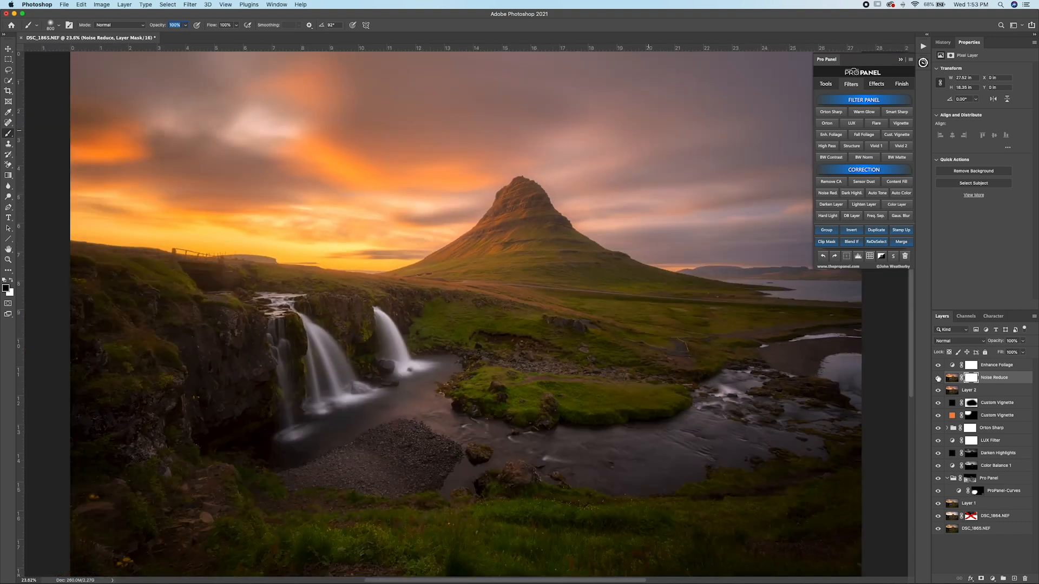
{"action": "key", "text": "super+minus"}
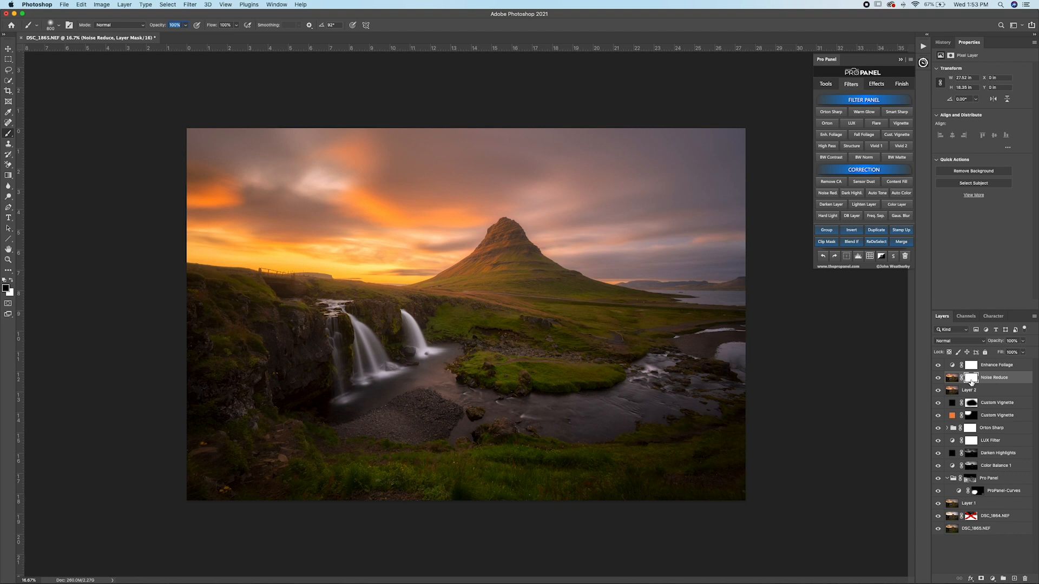
Step: Invert the Noise Reduce mask to black and quick-select the whole sky above the mountain and horizon
{"action": "left_click", "coordinate": [856, 231]}
{"action": "left_click", "coordinate": [8, 80]}
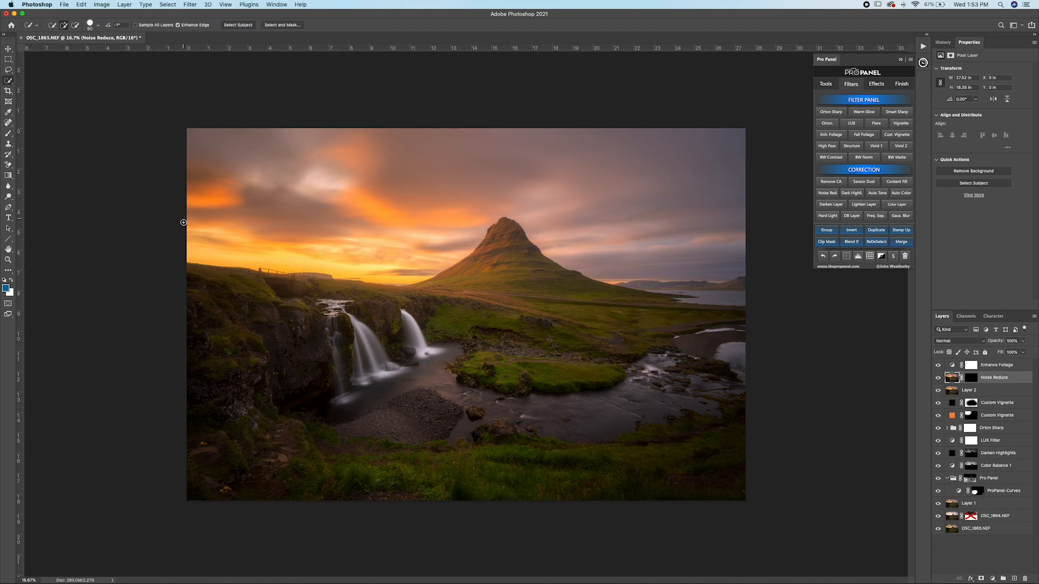
{"action": "left_click_drag", "start_coordinate": [191, 249], "coordinate": [307, 245]}
{"action": "mouse_move", "coordinate": [380, 244]}
{"action": "left_mouse_down"}
{"action": "mouse_move", "coordinate": [422, 238]}
{"action": "mouse_move", "coordinate": [468, 195]}
{"action": "mouse_move", "coordinate": [525, 191]}
{"action": "mouse_move", "coordinate": [603, 222]}
{"action": "left_mouse_up"}
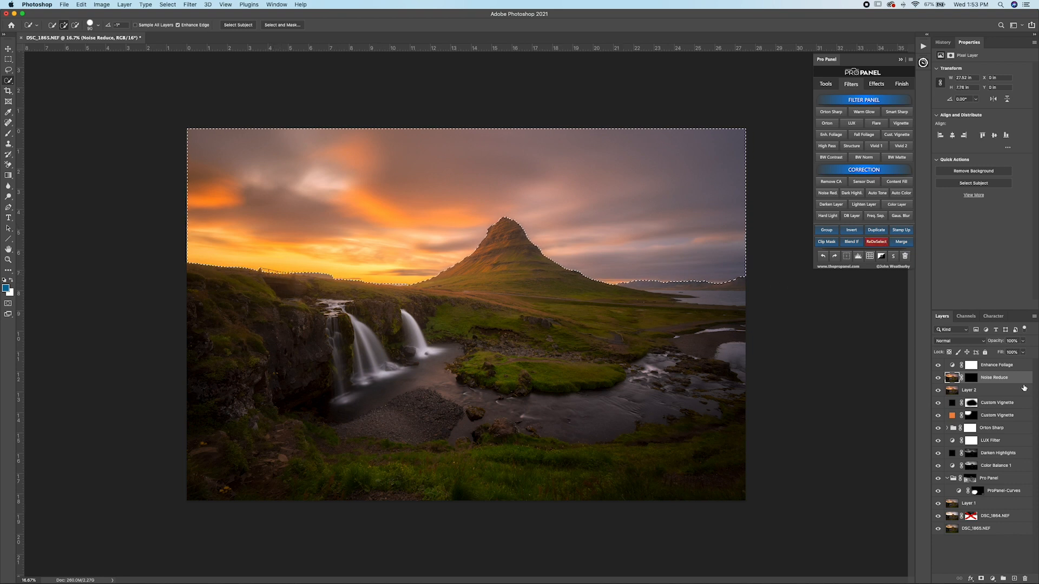
Step: Paint white on the Noise Reduce mask with a large brush over the sky to the right of the mountain, and show the mask overlay
{"action": "left_click", "coordinate": [967, 377]}
{"action": "key", "text": "b"}
{"action": "key", "text": "bracketright"}
{"action": "key", "text": "bracketright"}
{"action": "key", "text": "bracketright"}
{"action": "key", "text": "bracketright"}
{"action": "key", "text": "bracketright"}
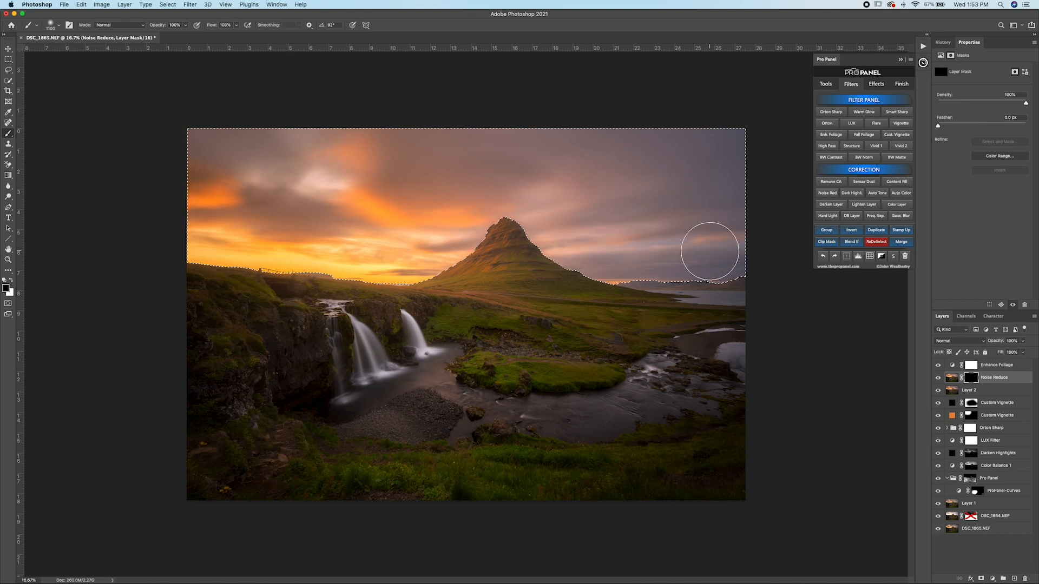
{"action": "key", "text": "x"}
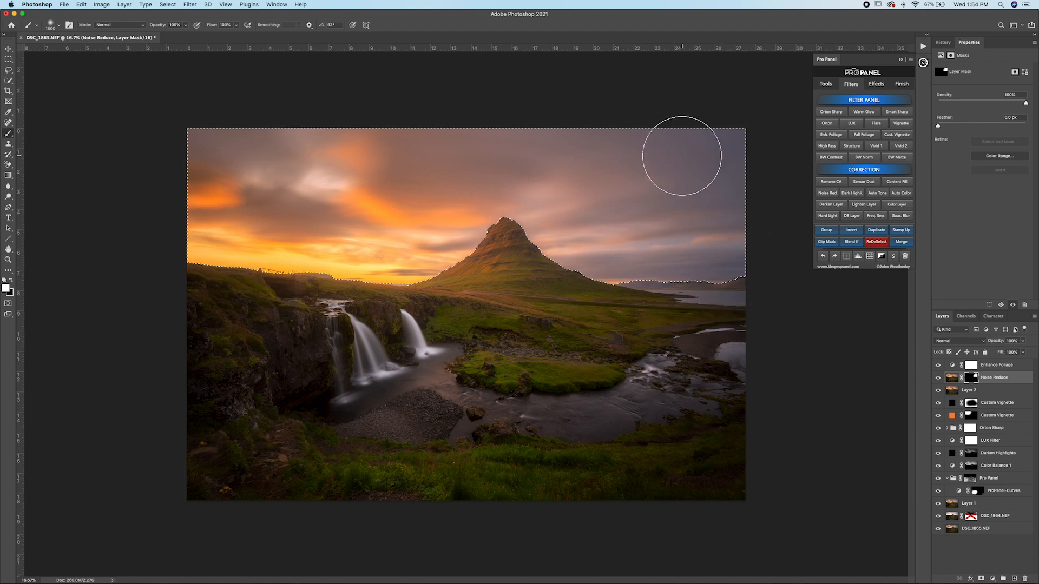
{"action": "key", "text": "x"}
{"action": "key", "text": "backslash"}
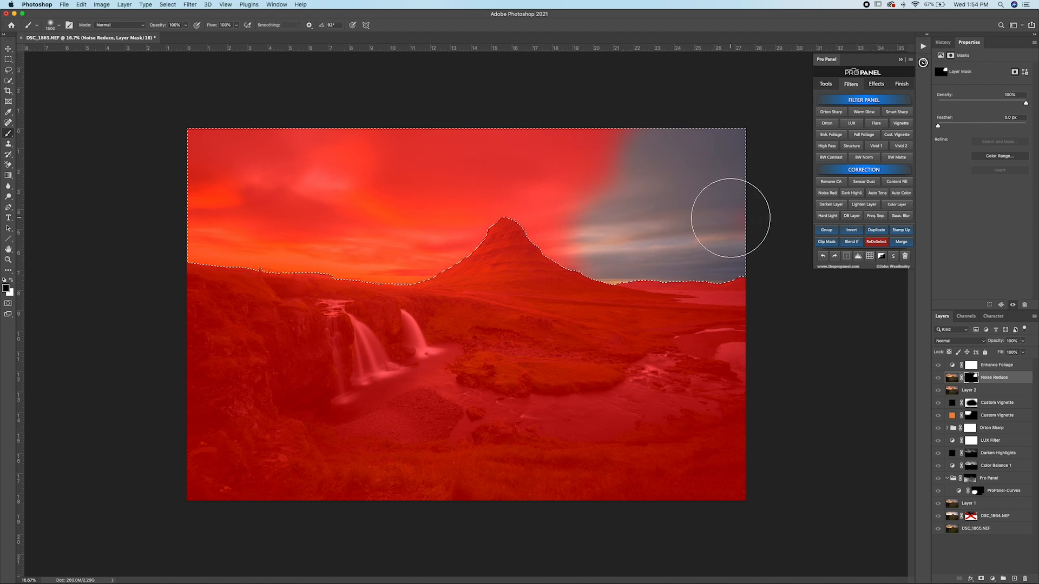
Step: Paint the rest of the selected sky white on the Noise Reduce mask, hide the mask overlay and deselect
{"action": "key", "text": "x"}
{"action": "left_click", "coordinate": [738, 211]}
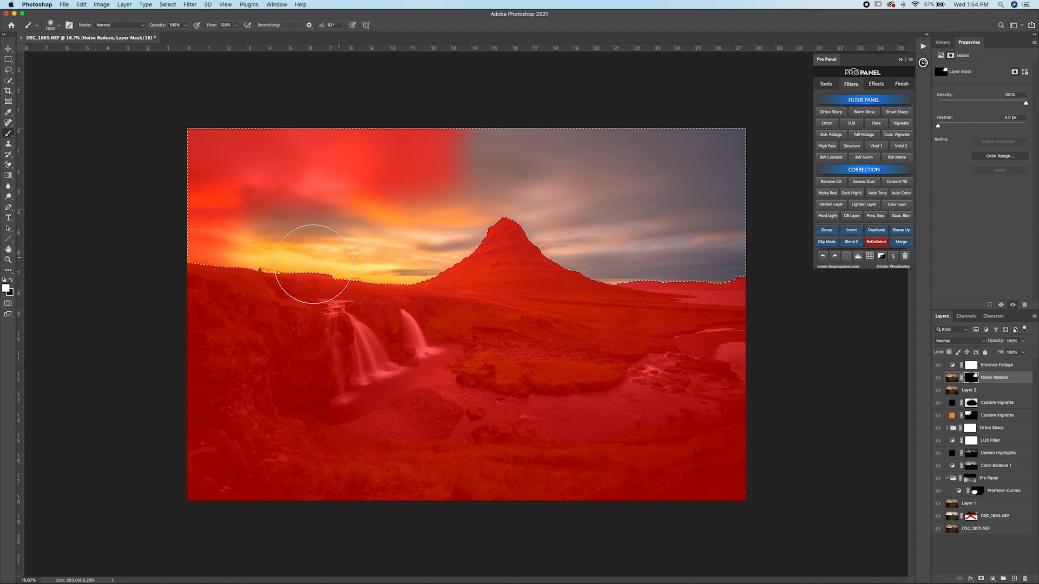
{"action": "mouse_move", "coordinate": [168, 223]}
{"action": "left_mouse_down"}
{"action": "mouse_move", "coordinate": [268, 159]}
{"action": "mouse_move", "coordinate": [354, 134]}
{"action": "mouse_move", "coordinate": [278, 190]}
{"action": "left_mouse_up"}
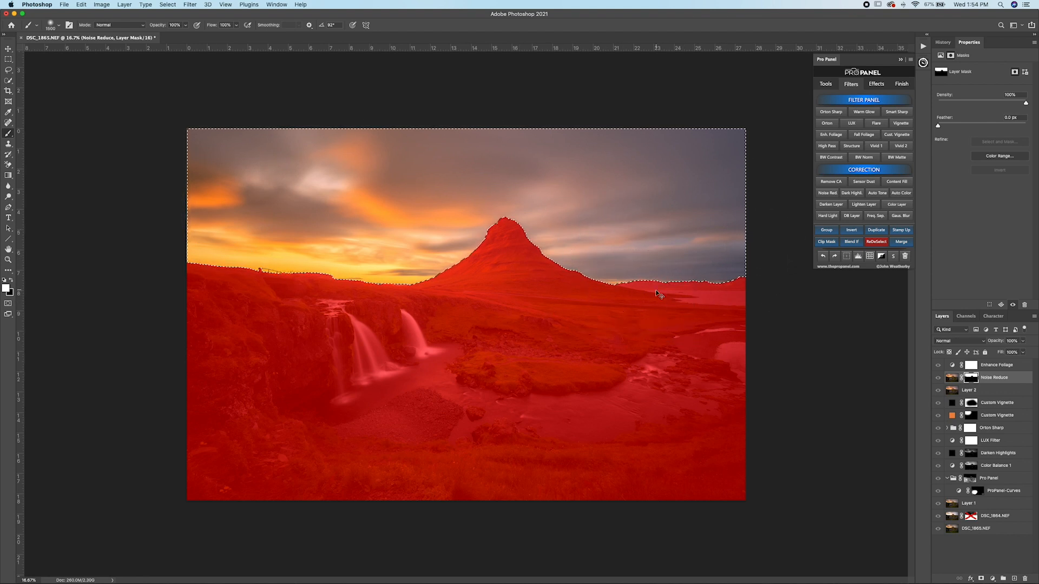
{"action": "key", "text": "backslash"}
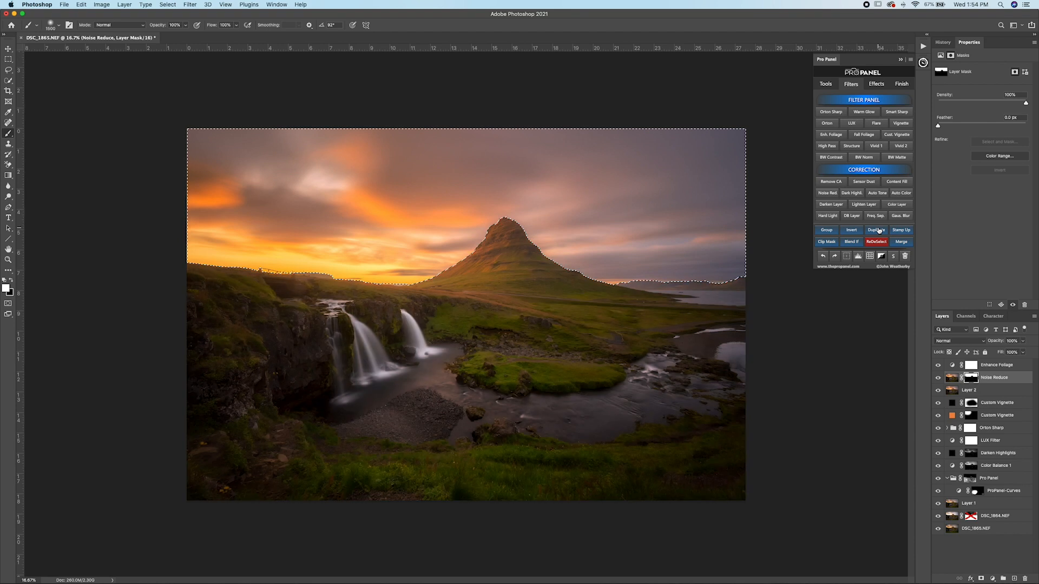
{"action": "left_click", "coordinate": [878, 244]}
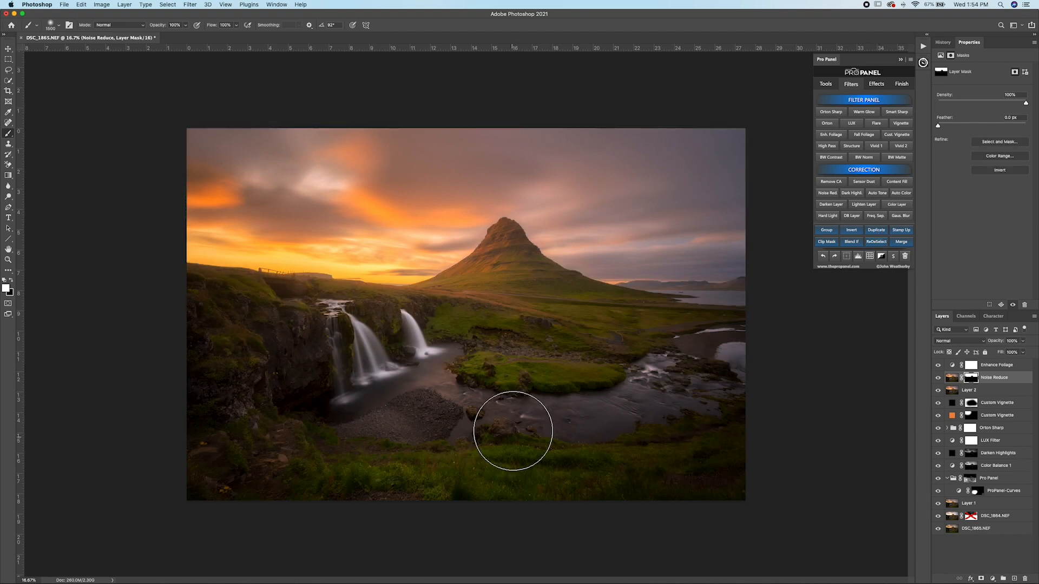
Step: Paint white on the Noise Reduce mask with a smaller brush over the large waterfall and the smooth water at its base
{"action": "scroll", "coordinate": [391, 433], "scroll_direction": "up", "scroll_amount": 3}
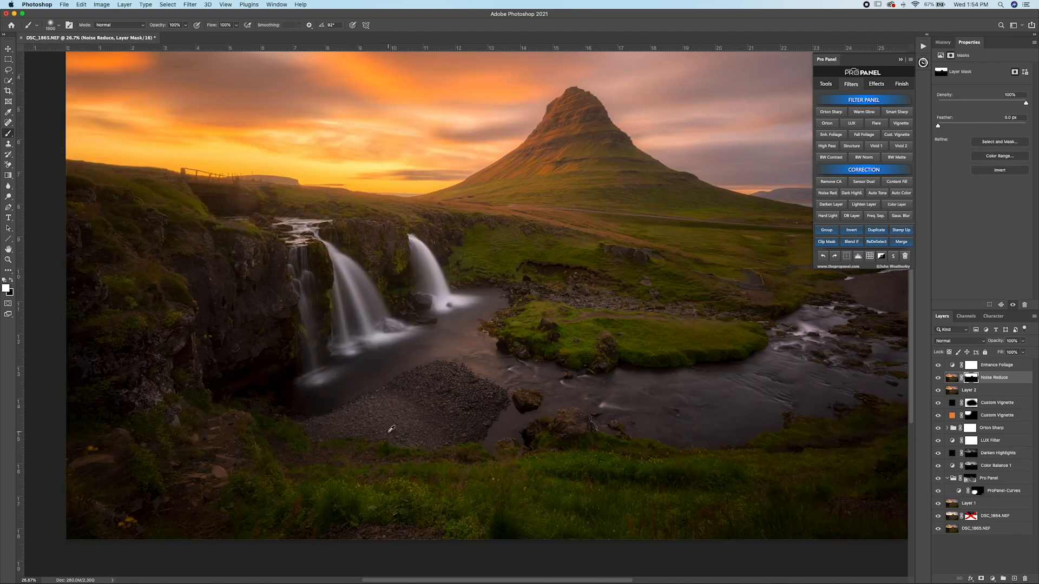
{"action": "scroll", "coordinate": [391, 429], "scroll_direction": "up", "scroll_amount": 3}
{"action": "key", "text": "bracketleft"}
{"action": "key", "text": "bracketleft"}
{"action": "key", "text": "bracketleft"}
{"action": "key", "text": "bracketleft"}
{"action": "key", "text": "bracketleft"}
{"action": "key", "text": "bracketleft"}
{"action": "key", "text": "bracketleft"}
{"action": "key", "text": "bracketleft"}
{"action": "key", "text": "bracketleft"}
{"action": "key", "text": "bracketleft"}
{"action": "key", "text": "bracketleft"}
{"action": "key", "text": "bracketleft"}
{"action": "key", "text": "bracketleft"}
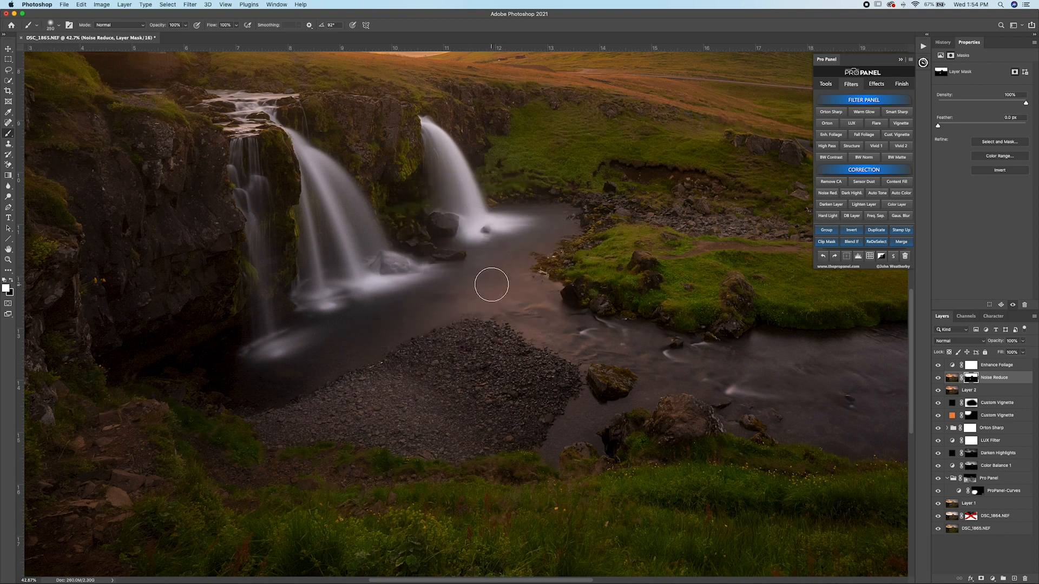
{"action": "scroll", "coordinate": [497, 267], "scroll_direction": "up", "scroll_amount": 5}
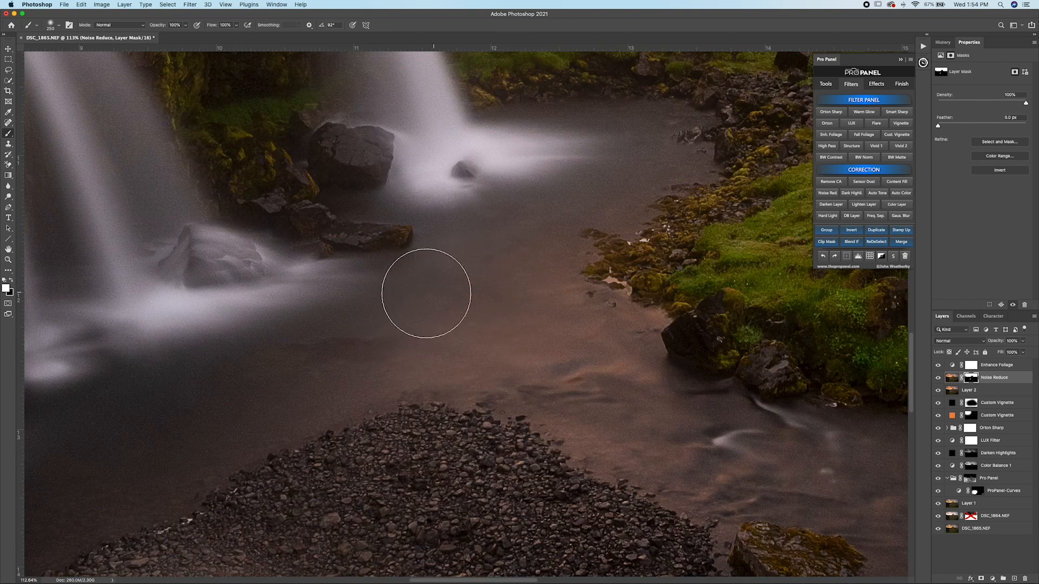
{"action": "left_click_drag", "start_coordinate": [260, 353], "coordinate": [432, 367]}
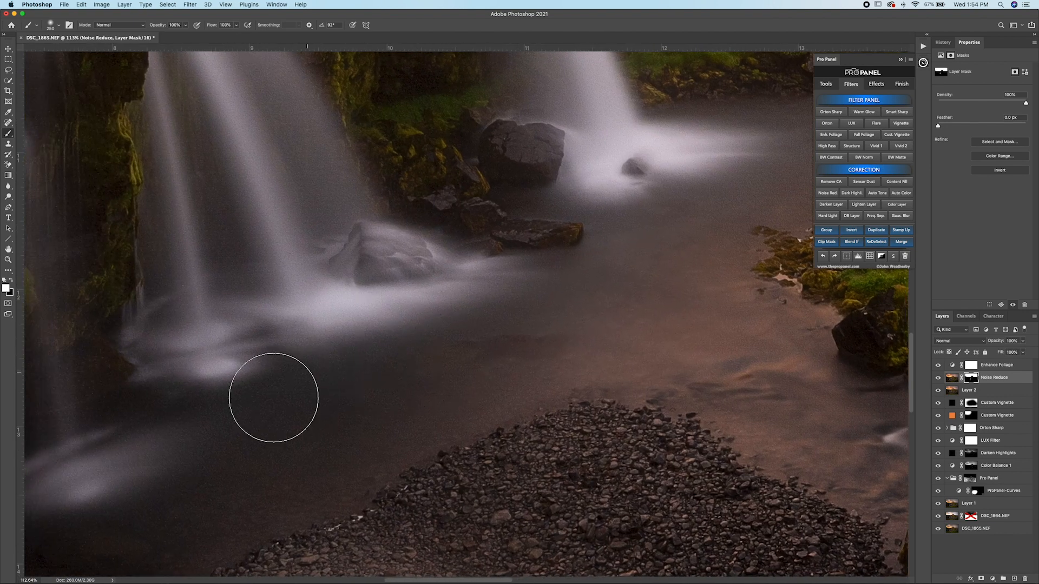
{"action": "left_click_drag", "start_coordinate": [345, 355], "coordinate": [435, 468]}
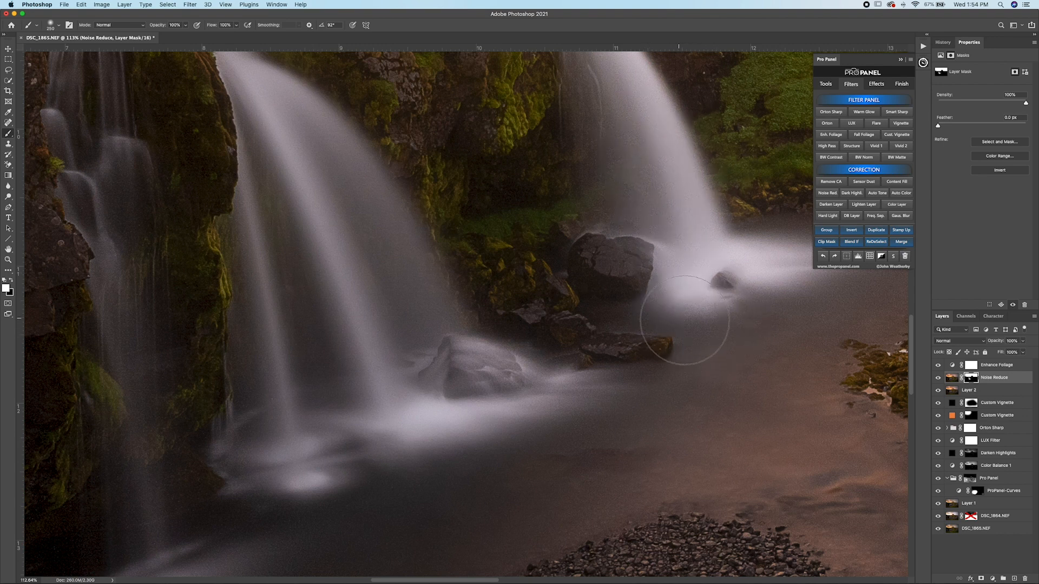
Step: Paint white on the mask over the second waterfall and its pool, using a smaller brush along the rocky bank
{"action": "scroll", "coordinate": [564, 359], "scroll_direction": "right", "scroll_amount": 5}
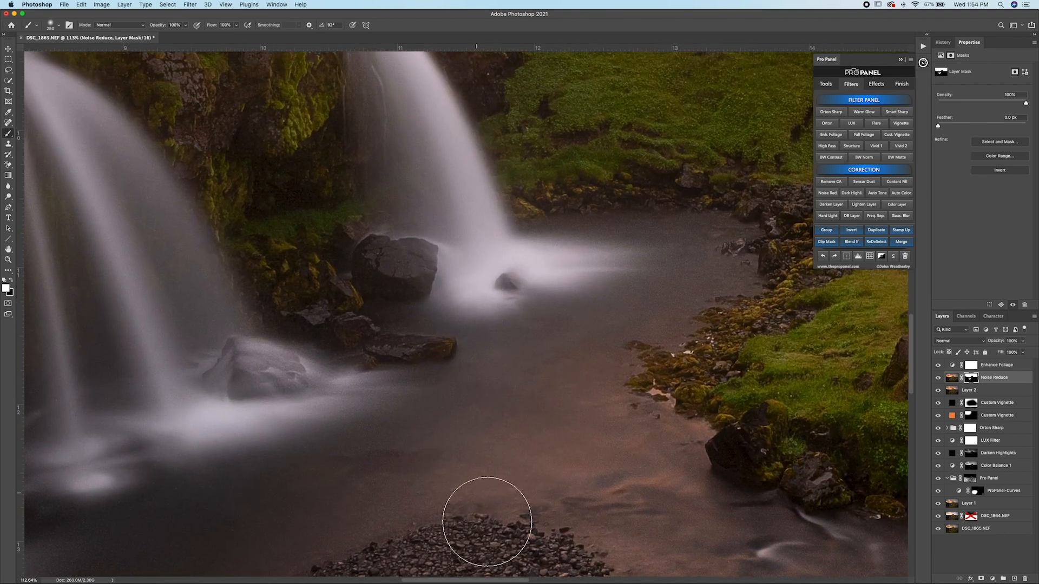
{"action": "mouse_move", "coordinate": [714, 281]}
{"action": "left_mouse_down"}
{"action": "mouse_move", "coordinate": [680, 259]}
{"action": "mouse_move", "coordinate": [552, 259]}
{"action": "mouse_move", "coordinate": [619, 266]}
{"action": "left_mouse_up"}
{"action": "left_click_drag", "start_coordinate": [575, 279], "coordinate": [486, 305]}
{"action": "key", "text": "bracketleft"}
{"action": "key", "text": "bracketleft"}
{"action": "key", "text": "bracketleft"}
{"action": "key", "text": "bracketleft"}
{"action": "key", "text": "bracketleft"}
{"action": "key", "text": "bracketleft"}
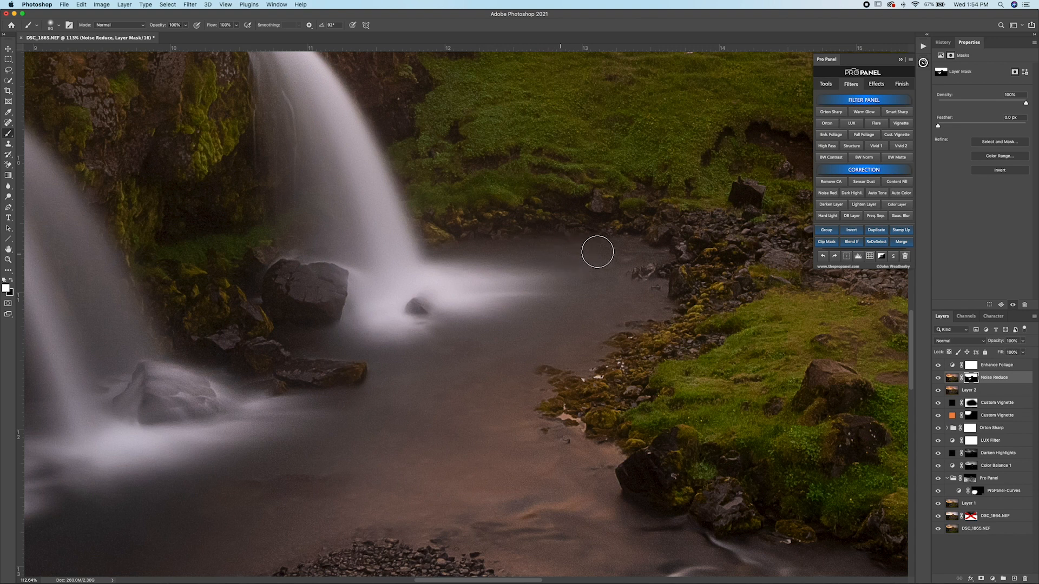
{"action": "key", "text": "bracketleft"}
{"action": "key", "text": "bracketleft"}
{"action": "key", "text": "bracketleft"}
{"action": "key", "text": "bracketleft"}
{"action": "key", "text": "bracketright"}
{"action": "key", "text": "bracketright"}
{"action": "mouse_move", "coordinate": [618, 301]}
{"action": "left_mouse_down"}
{"action": "mouse_move", "coordinate": [659, 311]}
{"action": "mouse_move", "coordinate": [559, 352]}
{"action": "mouse_move", "coordinate": [517, 390]}
{"action": "mouse_move", "coordinate": [529, 435]}
{"action": "mouse_move", "coordinate": [574, 475]}
{"action": "left_mouse_up"}
Step: Show the mask overlay, fill the missed water between the waterfalls and the gravel bank with white, and hide the overlay
{"action": "key", "text": "backslash"}
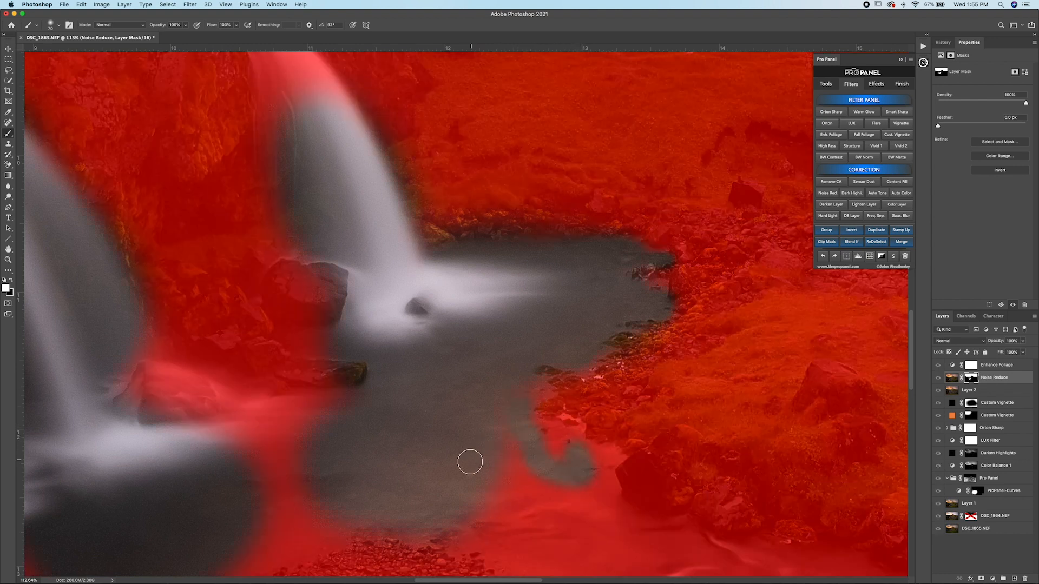
{"action": "left_click_drag", "start_coordinate": [525, 481], "coordinate": [543, 381]}
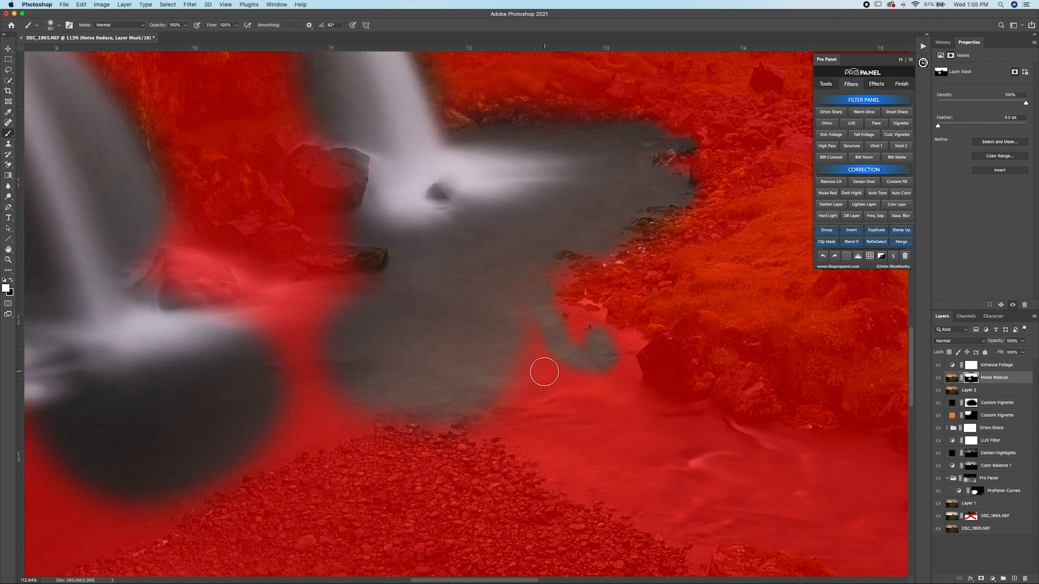
{"action": "mouse_move", "coordinate": [517, 340]}
{"action": "left_mouse_down"}
{"action": "mouse_move", "coordinate": [539, 294]}
{"action": "mouse_move", "coordinate": [525, 405]}
{"action": "left_mouse_up"}
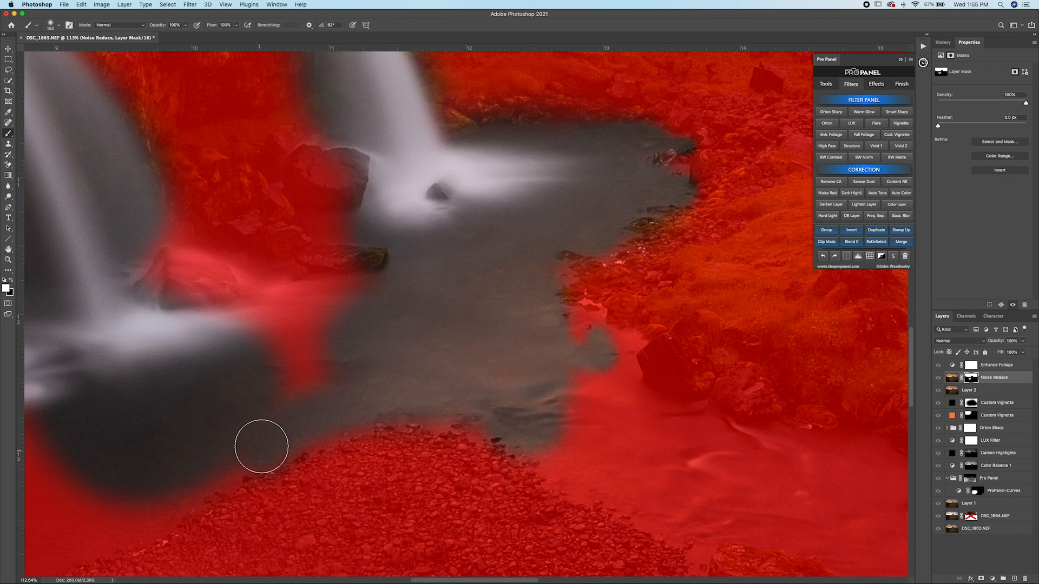
{"action": "left_click_drag", "start_coordinate": [261, 447], "coordinate": [425, 402]}
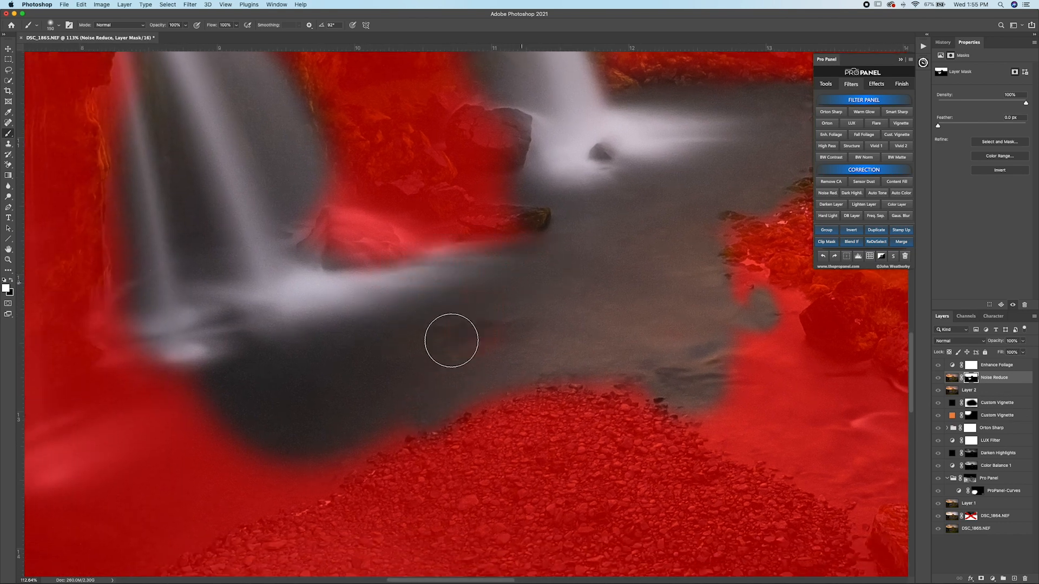
{"action": "left_click_drag", "start_coordinate": [351, 390], "coordinate": [575, 324]}
{"action": "key", "text": "backslash"}
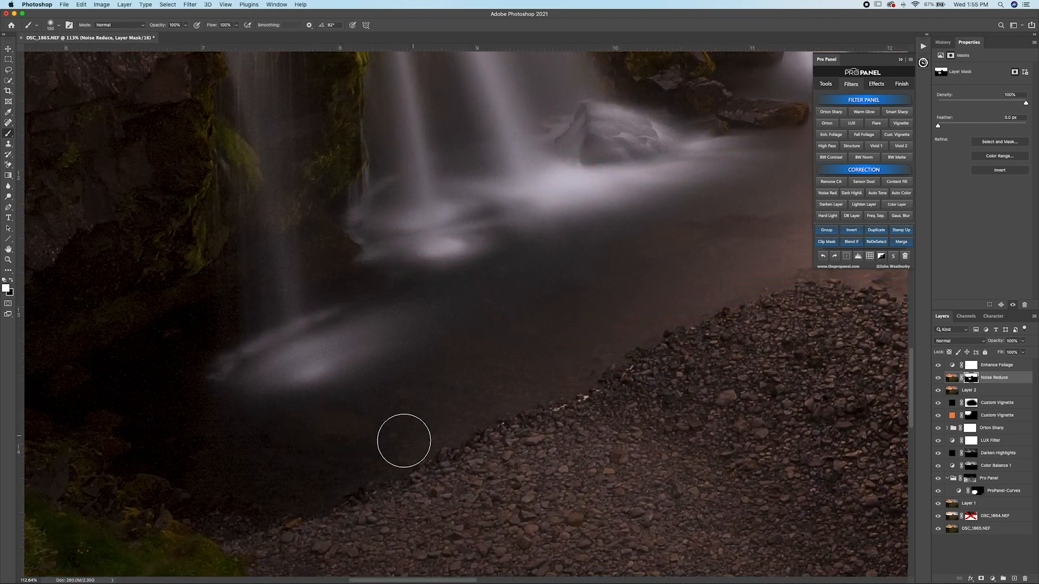
Step: Paint white on the mask with a larger brush over the dark water beside the gravel and up the waterfalls to their crests
{"action": "key", "text": "backslash"}
{"action": "key", "text": "backslash"}
{"action": "key", "text": "bracketright"}
{"action": "key", "text": "bracketright"}
{"action": "key", "text": "bracketright"}
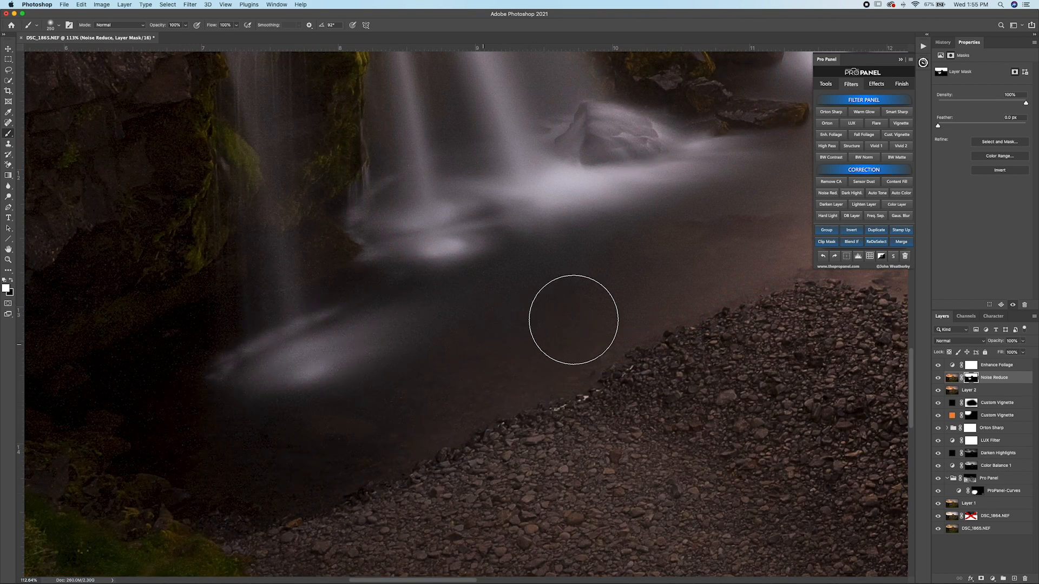
{"action": "scroll", "coordinate": [282, 300], "scroll_direction": "up", "scroll_amount": 3}
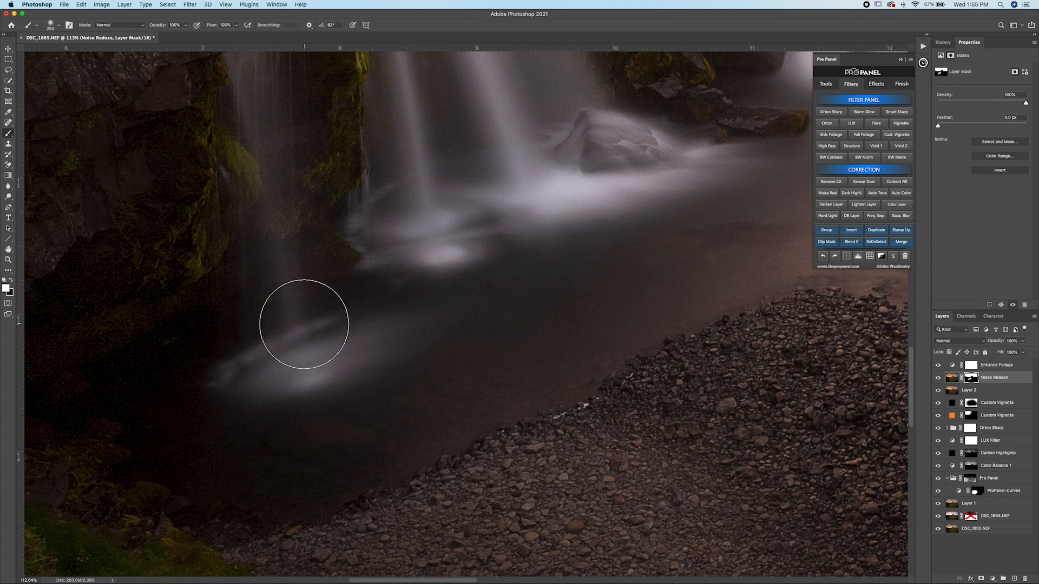
{"action": "scroll", "coordinate": [267, 219], "scroll_direction": "up", "scroll_amount": 5}
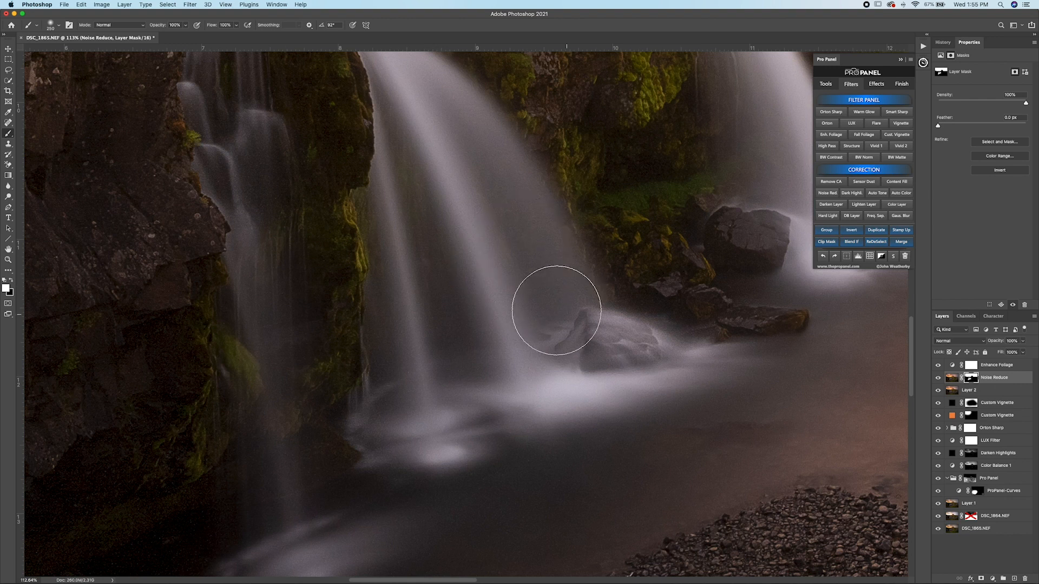
{"action": "scroll", "coordinate": [454, 315], "scroll_direction": "up", "scroll_amount": 4}
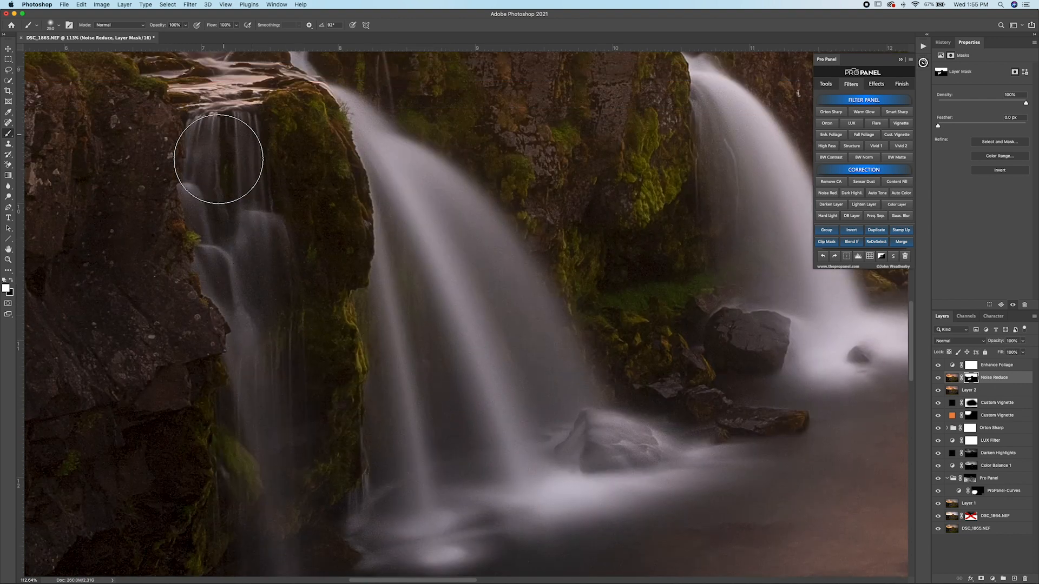
{"action": "scroll", "coordinate": [225, 138], "scroll_direction": "up", "scroll_amount": 5}
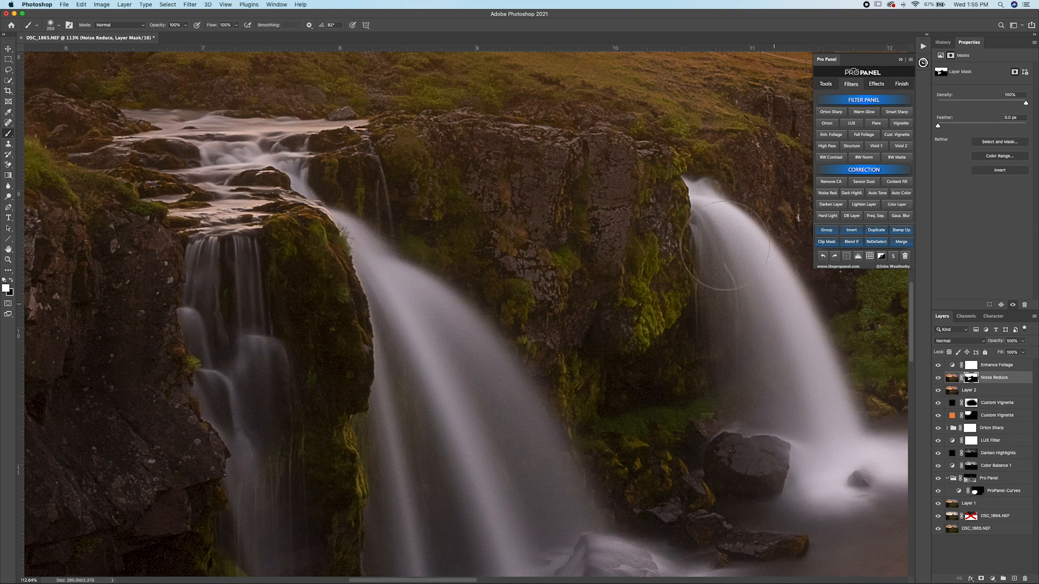
Step: Paint white on the mask over the river water flowing past the gravel bank and below the grassy islet
{"action": "scroll", "coordinate": [772, 356], "scroll_direction": "down", "scroll_amount": 10}
{"action": "scroll", "coordinate": [772, 356], "scroll_direction": "right", "scroll_amount": 12}
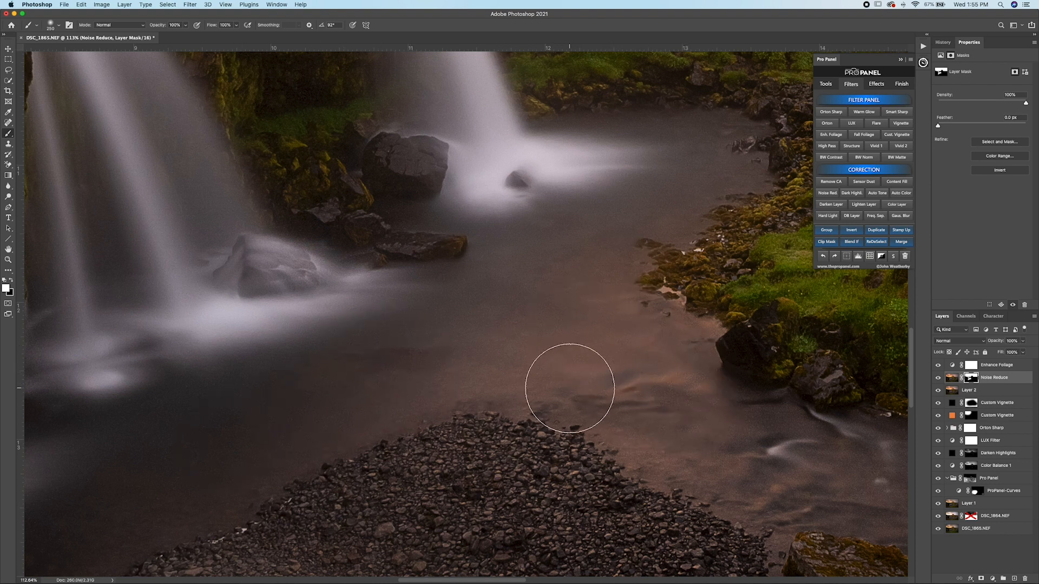
{"action": "left_click_drag", "start_coordinate": [636, 399], "coordinate": [414, 269]}
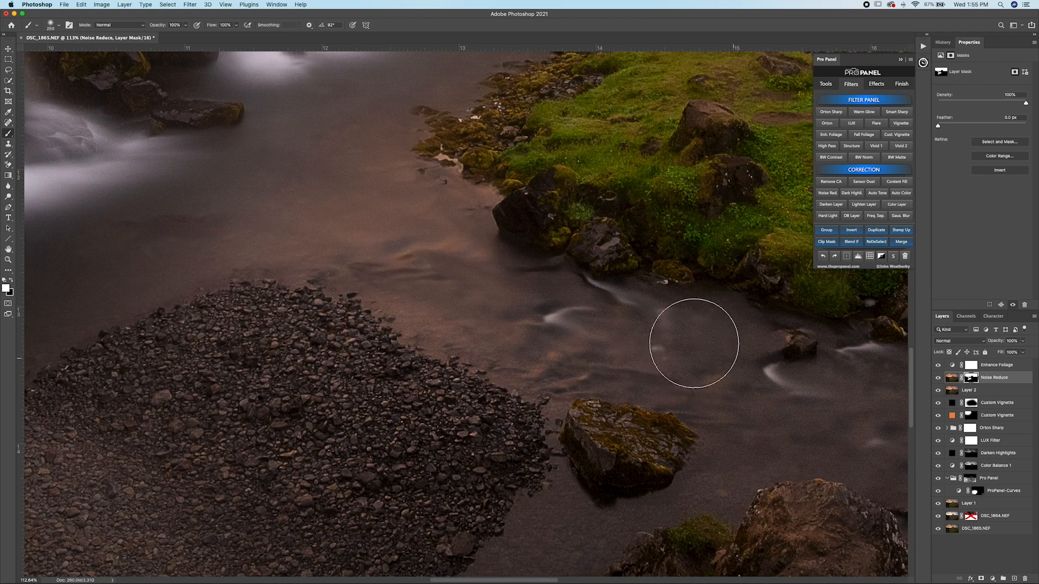
{"action": "mouse_move", "coordinate": [741, 465]}
{"action": "left_mouse_down"}
{"action": "mouse_move", "coordinate": [703, 287]}
{"action": "mouse_move", "coordinate": [689, 297]}
{"action": "left_mouse_up"}
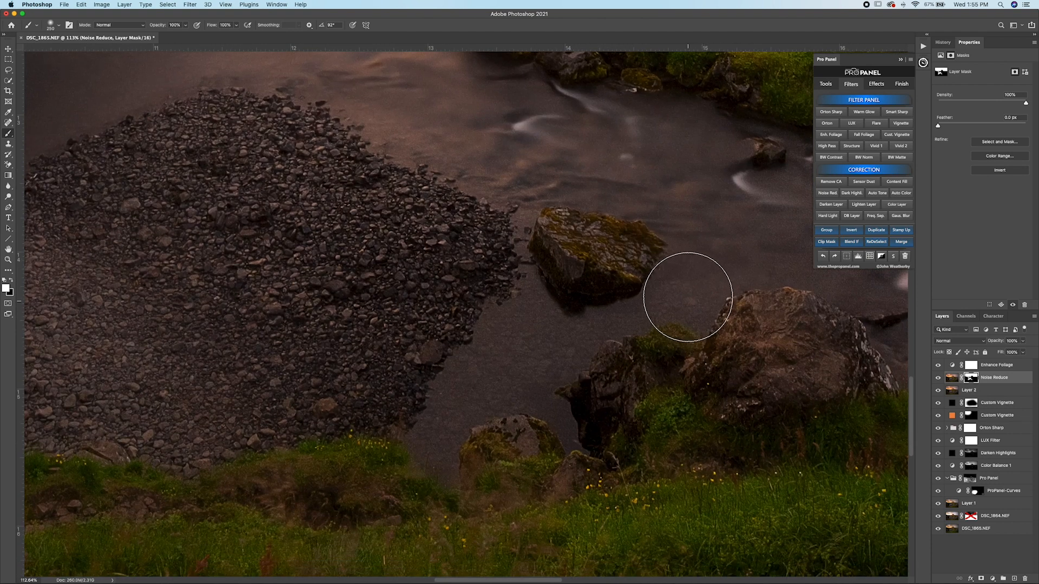
Step: Paint white on the mask with a smaller brush over the water around the mossy boulder and the riverside rocks
{"action": "key", "text": "bracketleft"}
{"action": "key", "text": "bracketleft"}
{"action": "key", "text": "bracketleft"}
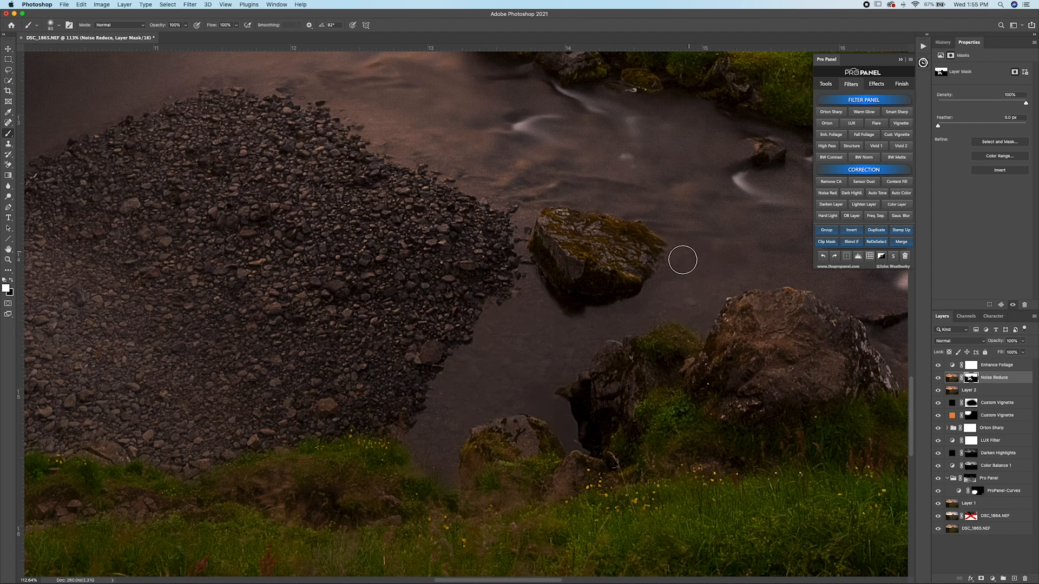
{"action": "mouse_move", "coordinate": [706, 238]}
{"action": "left_mouse_down"}
{"action": "mouse_move", "coordinate": [522, 302]}
{"action": "mouse_move", "coordinate": [508, 319]}
{"action": "left_mouse_up"}
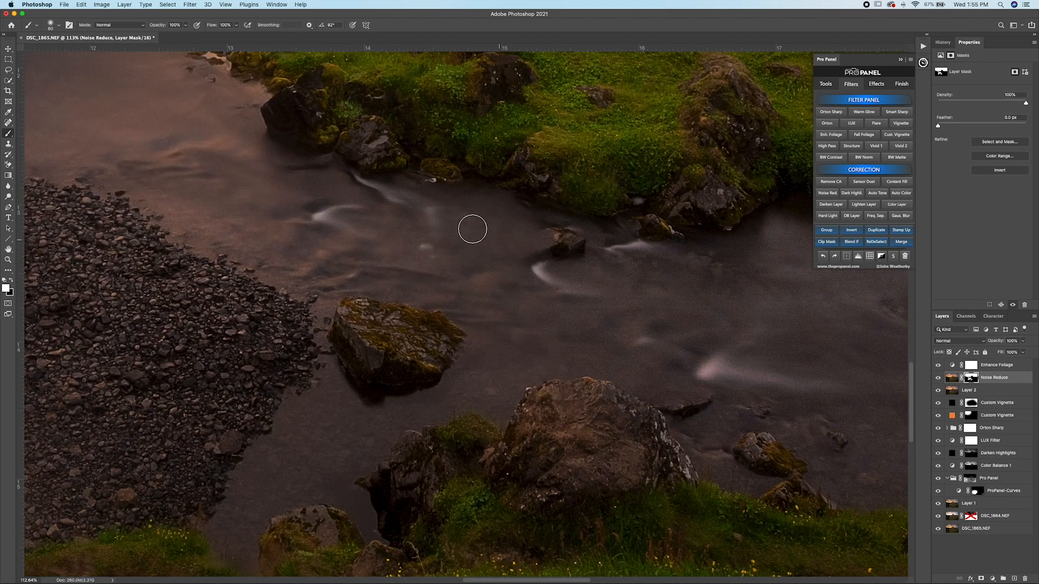
{"action": "key", "text": "bracketright"}
{"action": "key", "text": "bracketright"}
{"action": "left_click_drag", "start_coordinate": [721, 421], "coordinate": [698, 439]}
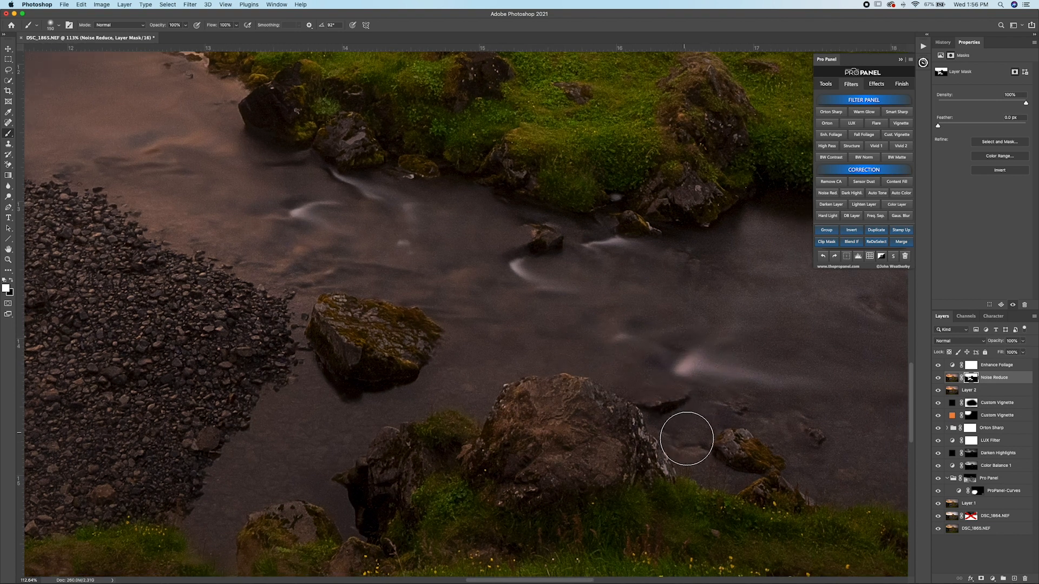
Step: Paint white on the Noise Reduce mask with a larger brush over the river water beyond the big riverside boulder
{"action": "scroll", "coordinate": [550, 359], "scroll_direction": "right", "scroll_amount": 5}
{"action": "key", "text": "bracketright"}
{"action": "key", "text": "bracketright"}
{"action": "key", "text": "bracketright"}
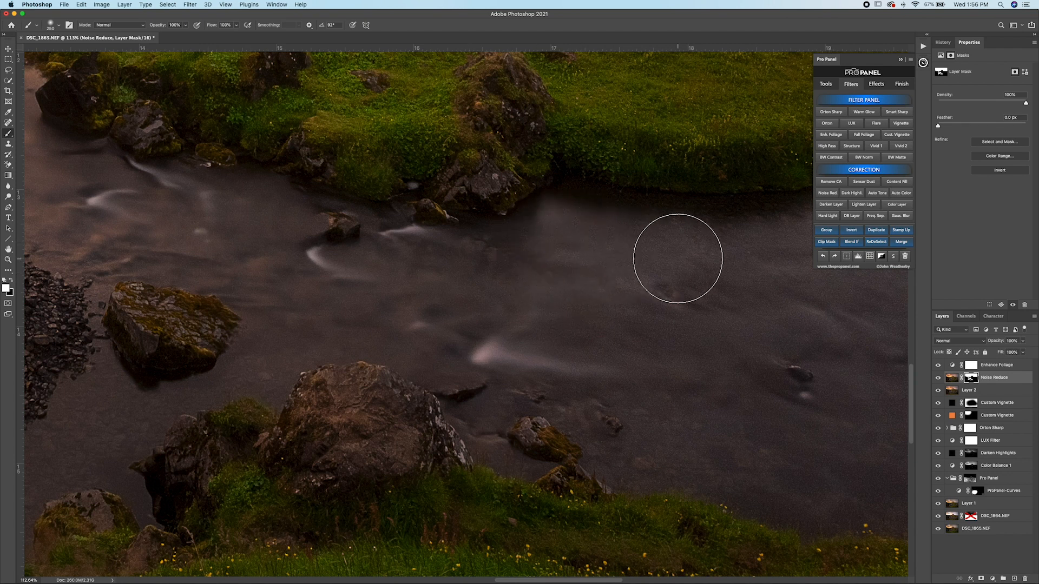
{"action": "scroll", "coordinate": [482, 285], "scroll_direction": "right", "scroll_amount": 6}
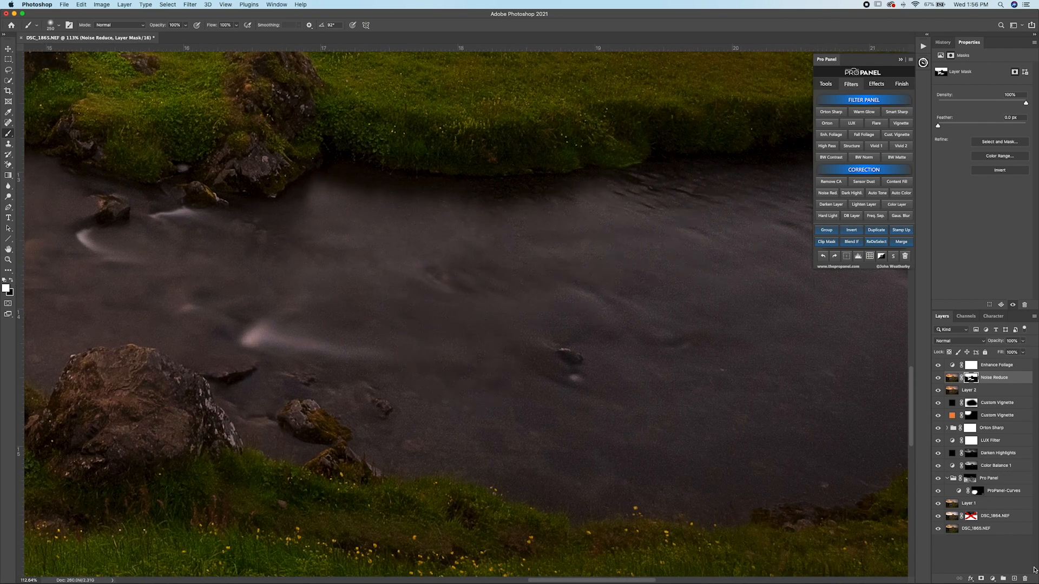
Step: Paint white on the mask with a 400 px brush over the wide river bend between the grassy banks
{"action": "key", "text": "bracketright"}
{"action": "key", "text": "bracketright"}
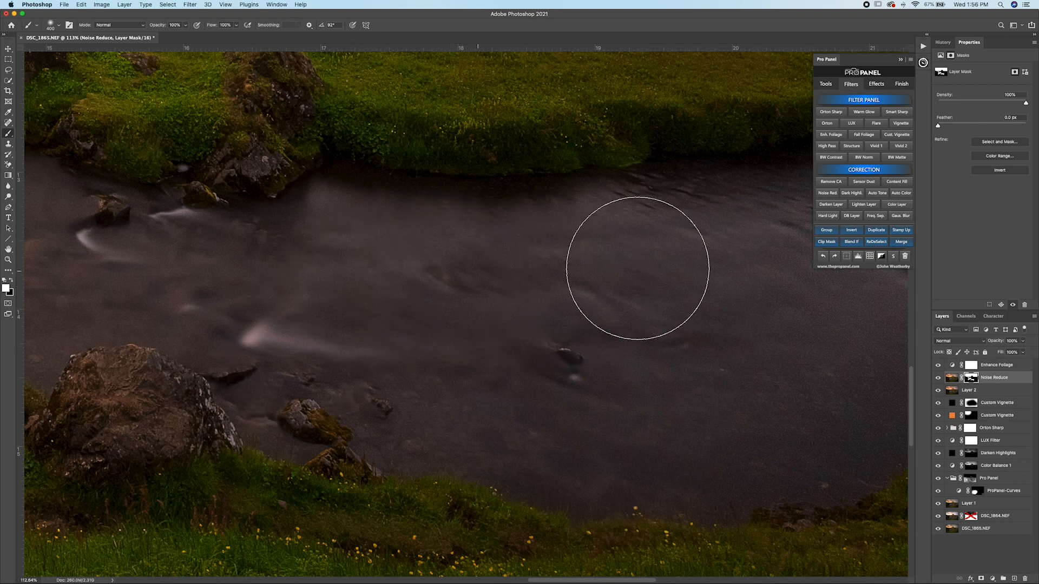
{"action": "left_click_drag", "start_coordinate": [720, 334], "coordinate": [371, 336]}
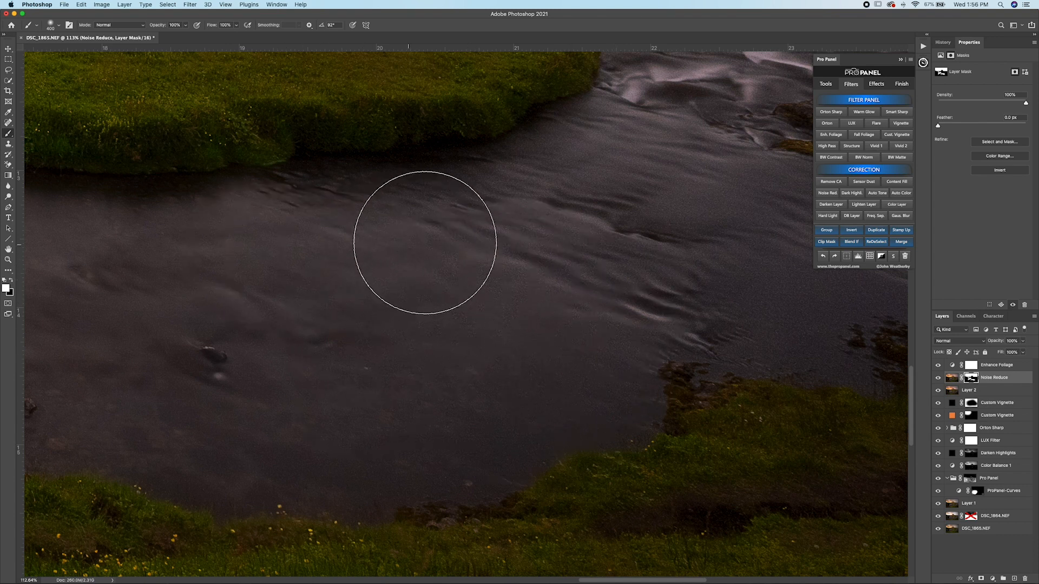
{"action": "left_click_drag", "start_coordinate": [578, 246], "coordinate": [416, 390]}
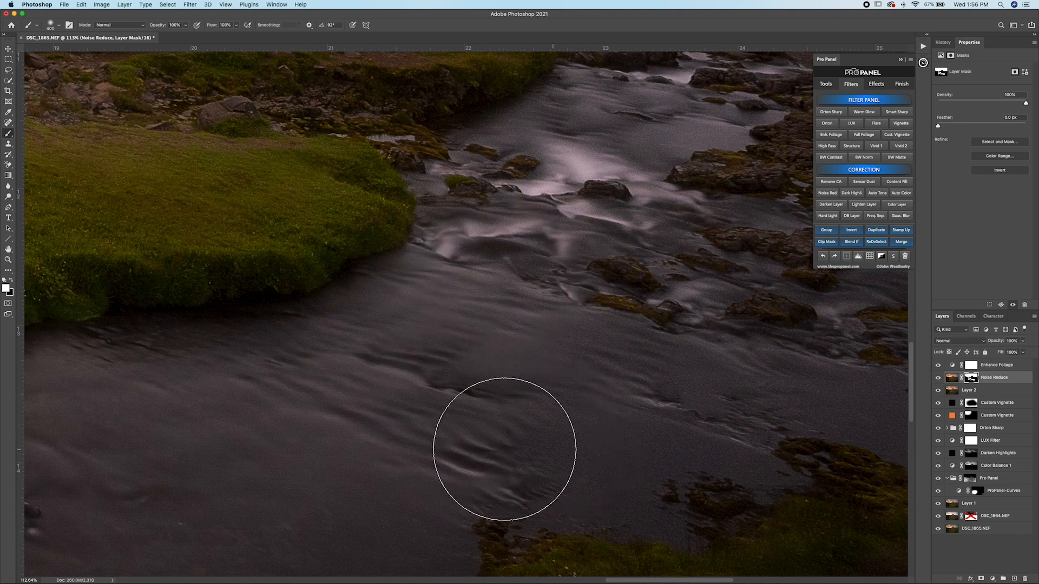
{"action": "mouse_move", "coordinate": [605, 421]}
{"action": "left_mouse_down"}
{"action": "mouse_move", "coordinate": [519, 348]}
{"action": "mouse_move", "coordinate": [502, 300]}
{"action": "left_mouse_up"}
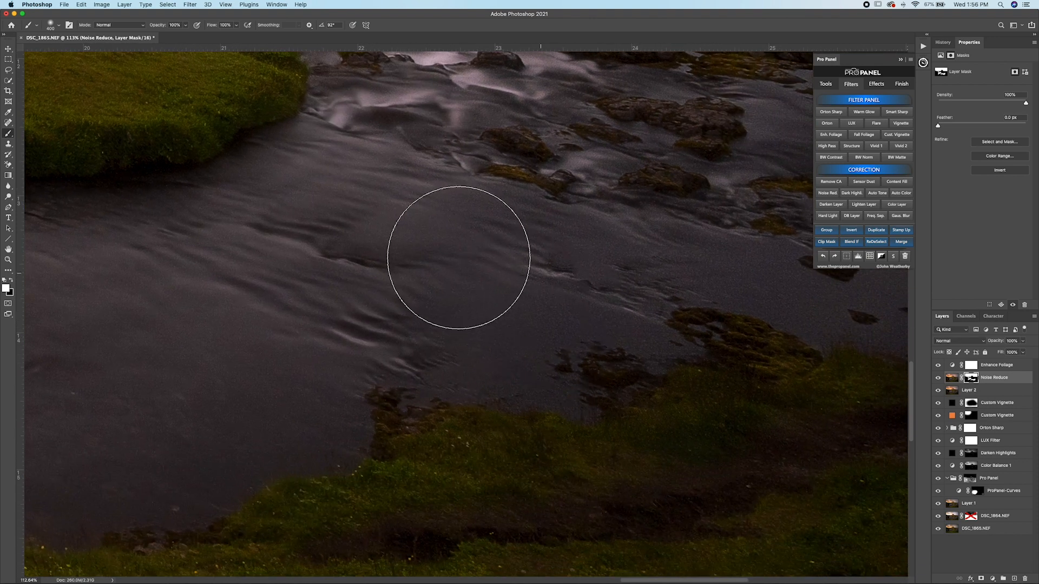
{"action": "mouse_move", "coordinate": [631, 268]}
{"action": "left_mouse_down"}
{"action": "mouse_move", "coordinate": [450, 285]}
{"action": "mouse_move", "coordinate": [346, 276]}
{"action": "left_mouse_up"}
Step: Paint white on the mask with a 200 px brush over the rapids and shallow water among the mossy rocks
{"action": "key", "text": "bracketleft"}
{"action": "key", "text": "bracketleft"}
{"action": "key", "text": "bracketleft"}
{"action": "key", "text": "bracketleft"}
{"action": "key", "text": "bracketleft"}
{"action": "key", "text": "bracketleft"}
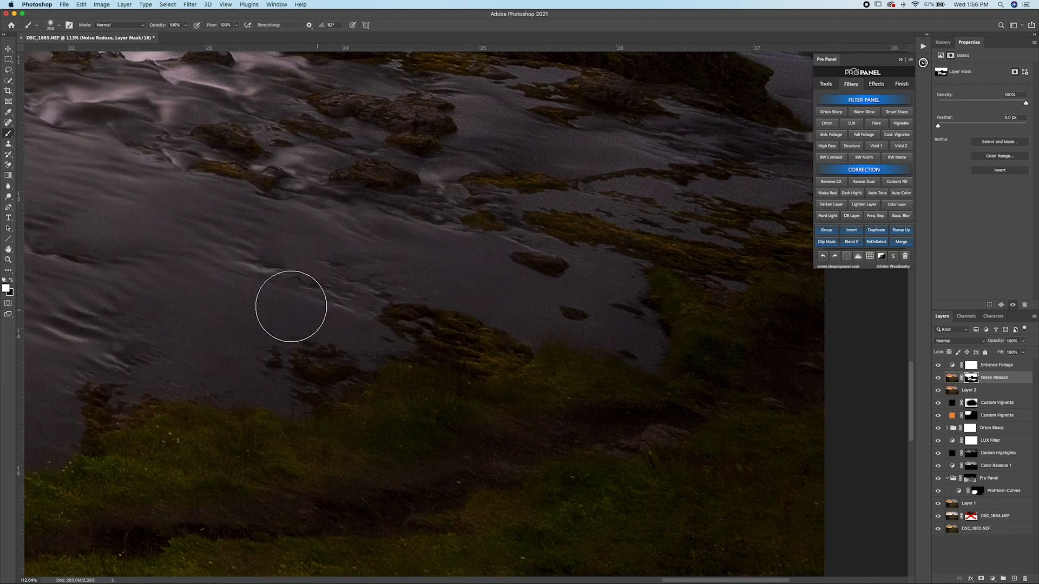
{"action": "left_click_drag", "start_coordinate": [388, 284], "coordinate": [382, 517]}
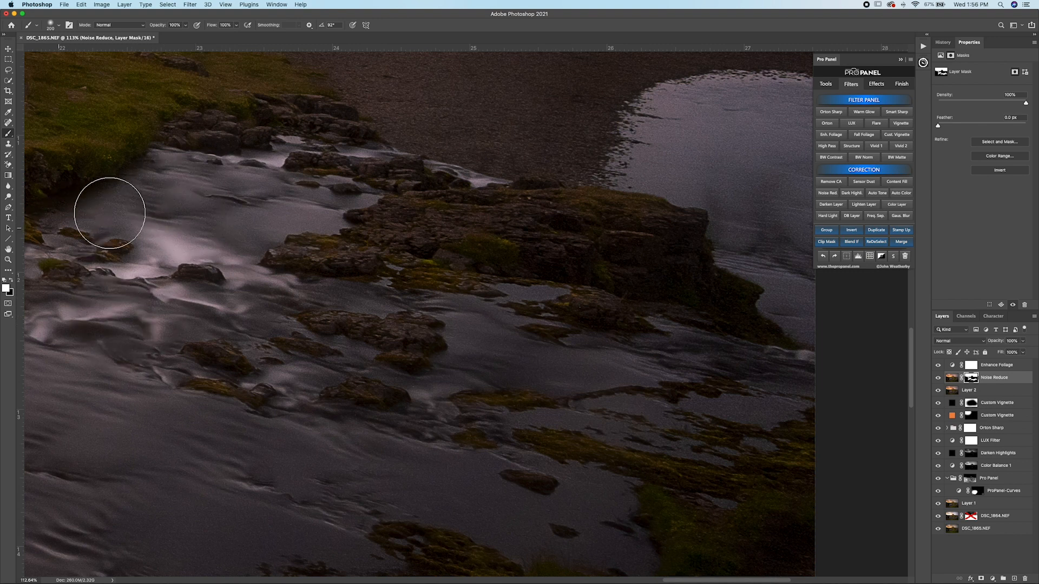
{"action": "left_click_drag", "start_coordinate": [433, 267], "coordinate": [123, 132]}
{"action": "left_click_drag", "start_coordinate": [329, 269], "coordinate": [345, 289]}
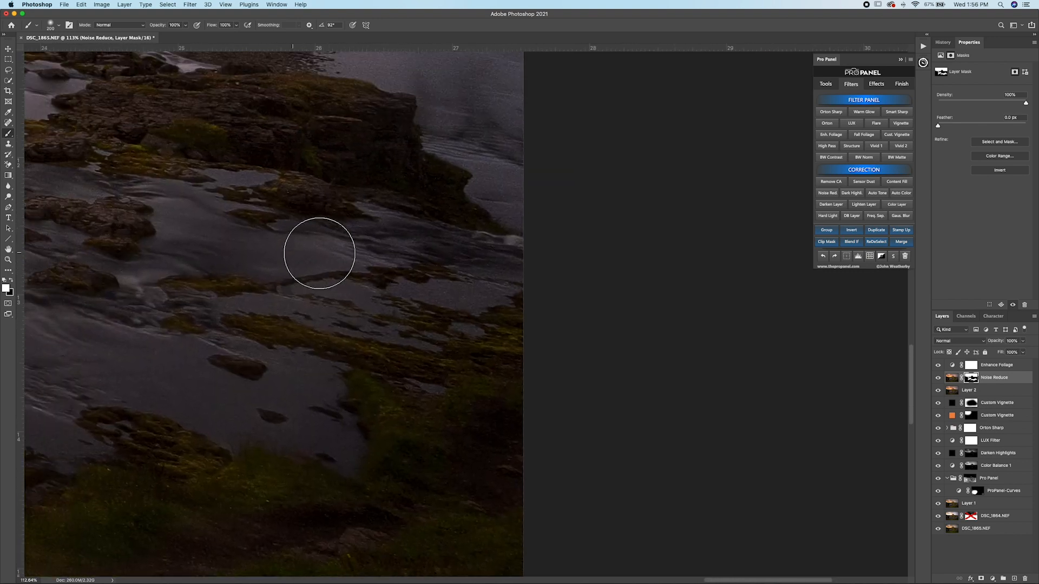
Step: Paint white on the mask over the still pool between the gravel flat and the rocky ledge at the image's edge
{"action": "left_click_drag", "start_coordinate": [454, 295], "coordinate": [426, 466]}
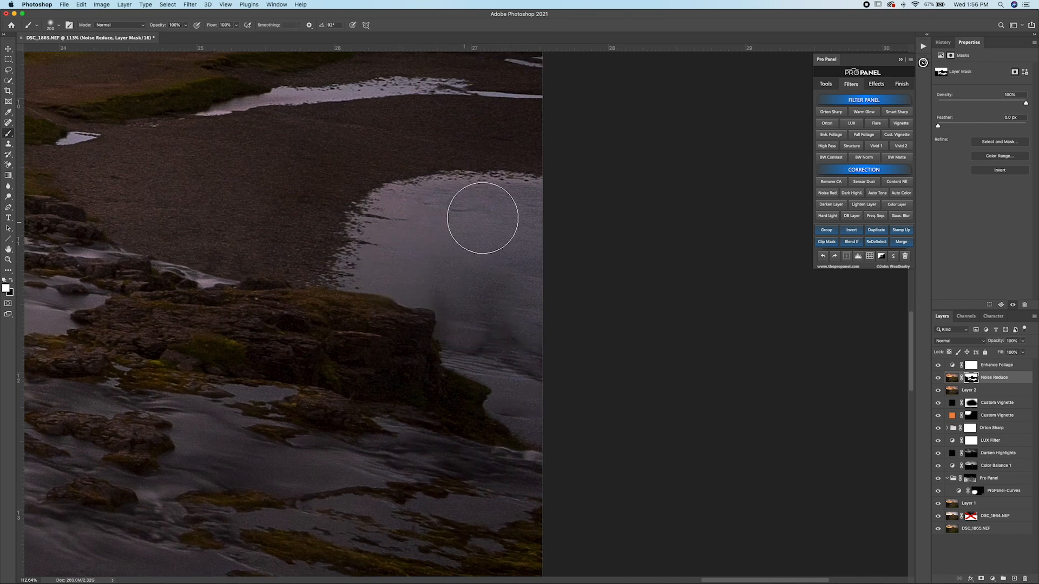
{"action": "mouse_move", "coordinate": [499, 298]}
{"action": "left_mouse_down"}
{"action": "mouse_move", "coordinate": [474, 307]}
{"action": "mouse_move", "coordinate": [503, 373]}
{"action": "mouse_move", "coordinate": [541, 387]}
{"action": "left_mouse_up"}
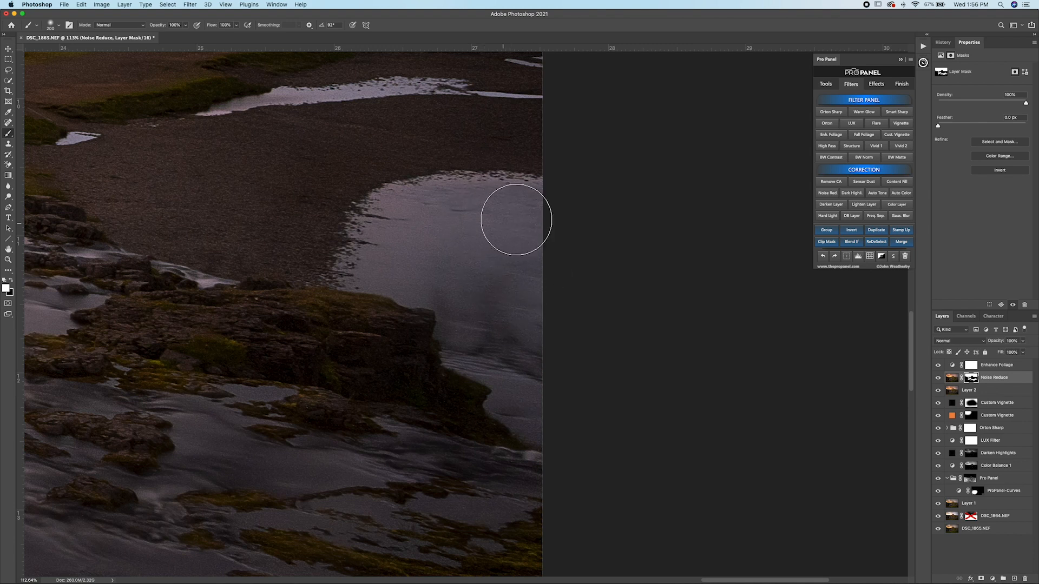
{"action": "mouse_move", "coordinate": [356, 206]}
{"action": "left_mouse_down"}
{"action": "mouse_move", "coordinate": [619, 347]}
{"action": "mouse_move", "coordinate": [505, 476]}
{"action": "mouse_move", "coordinate": [514, 503]}
{"action": "left_mouse_up"}
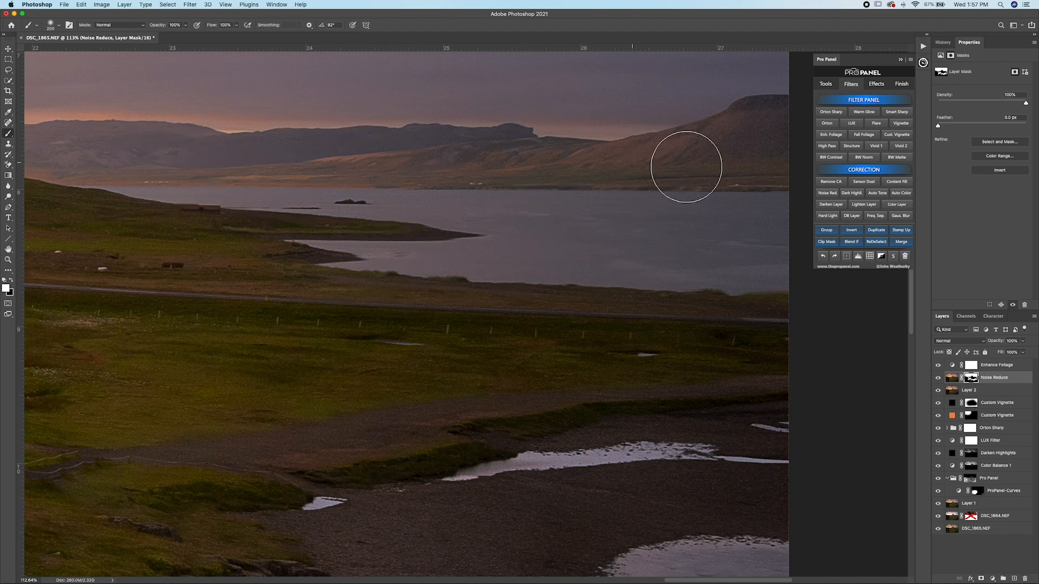
Step: Inspect the lake, distant hills and mountain slope for noise, and compare the whole image with the DSC_1864.NEF layer shown alone
{"action": "left_click_drag", "start_coordinate": [623, 185], "coordinate": [509, 250]}
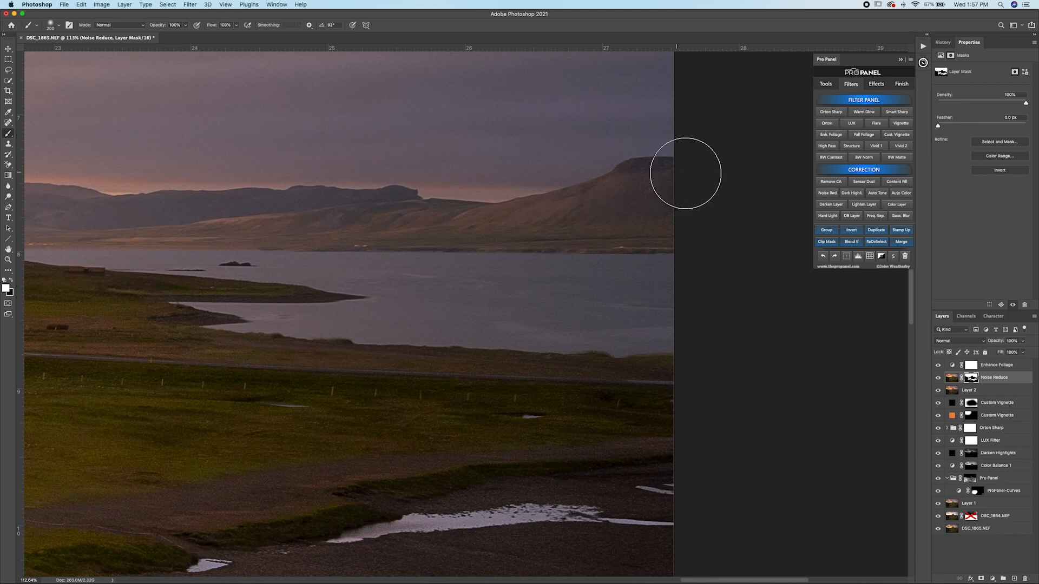
{"action": "left_click_drag", "start_coordinate": [592, 170], "coordinate": [738, 219]}
{"action": "left_click_drag", "start_coordinate": [422, 258], "coordinate": [788, 321]}
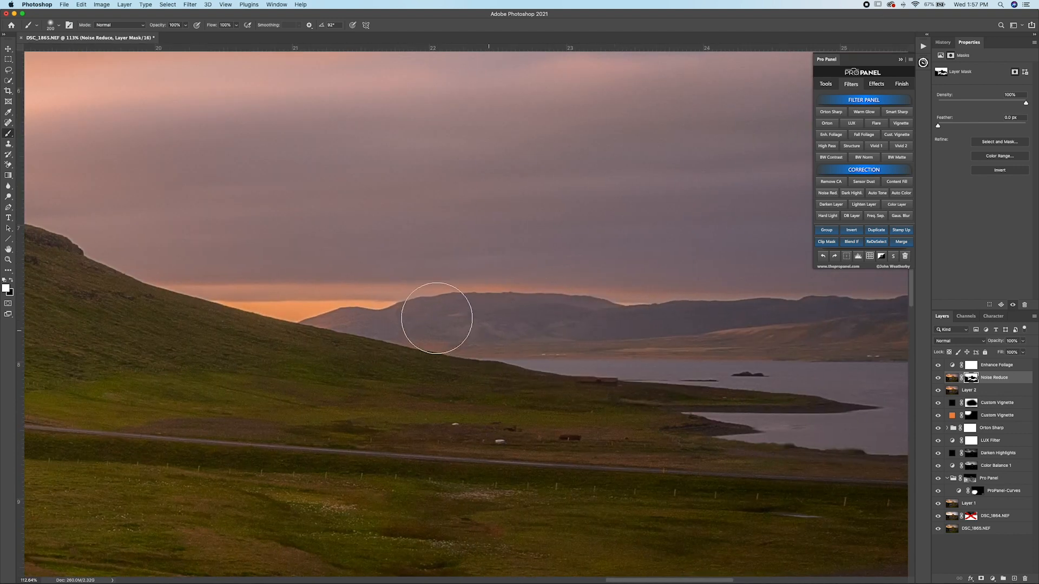
{"action": "mouse_move", "coordinate": [338, 276]}
{"action": "left_mouse_down"}
{"action": "mouse_move", "coordinate": [909, 296]}
{"action": "mouse_move", "coordinate": [916, 313]}
{"action": "left_mouse_up"}
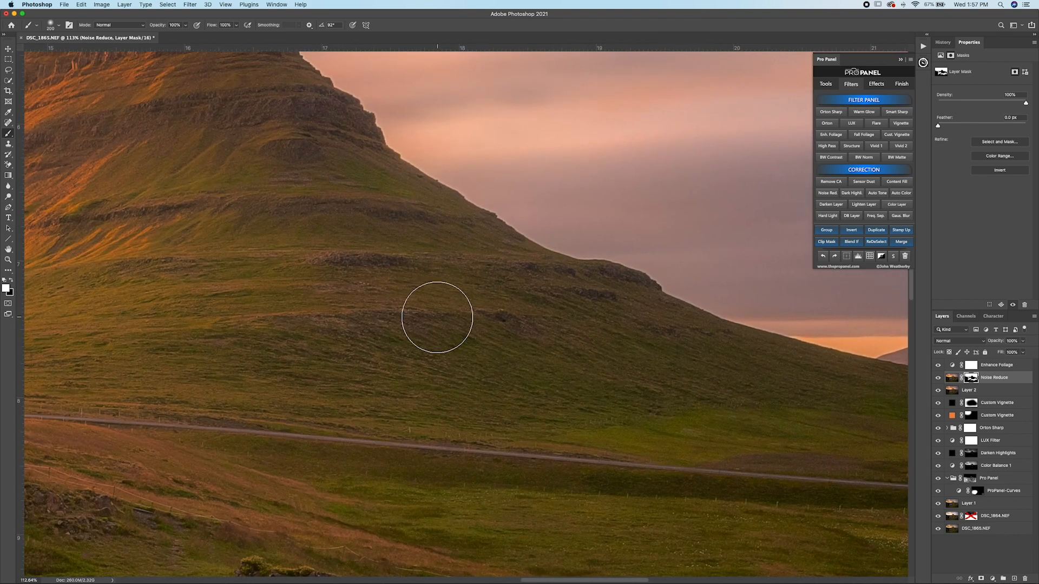
{"action": "key", "text": "super+0"}
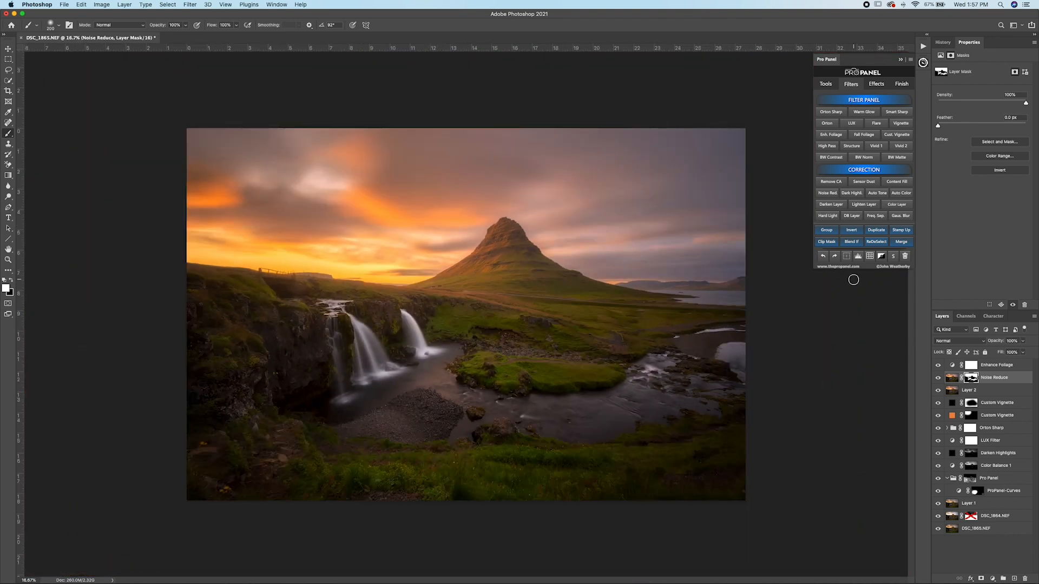
{"action": "left_click", "coordinate": [939, 518], "text": "alt"}
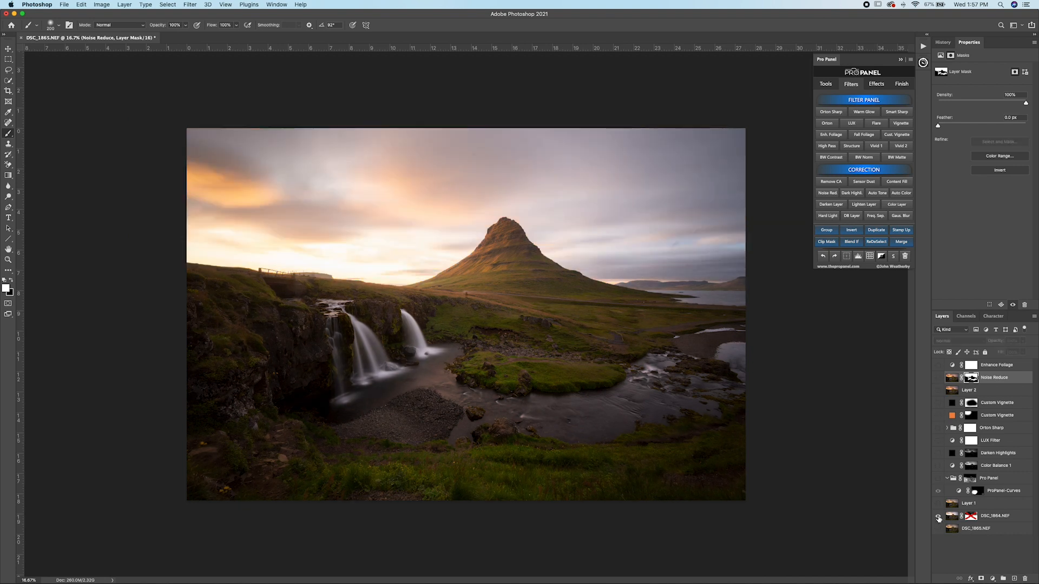
{"action": "left_click", "coordinate": [939, 519], "text": "alt"}
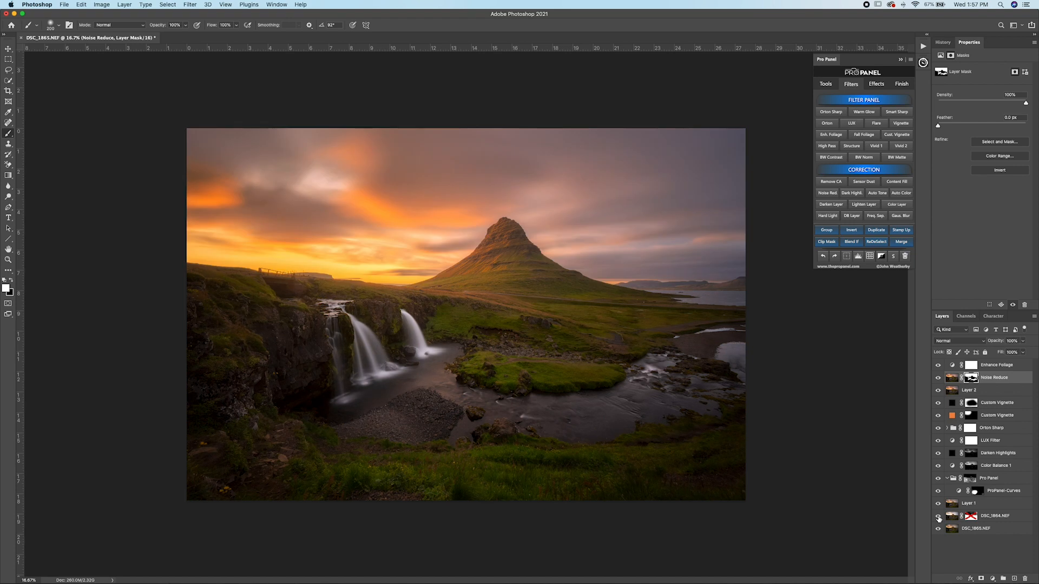
{"action": "left_click", "coordinate": [939, 518], "text": "alt"}
{"action": "left_click", "coordinate": [939, 518], "text": "alt"}
Step: Add an Auto Tone correction above the Enhance Foliage layer, compare it on and off, and reduce its opacity strongly
{"action": "left_click", "coordinate": [1000, 367]}
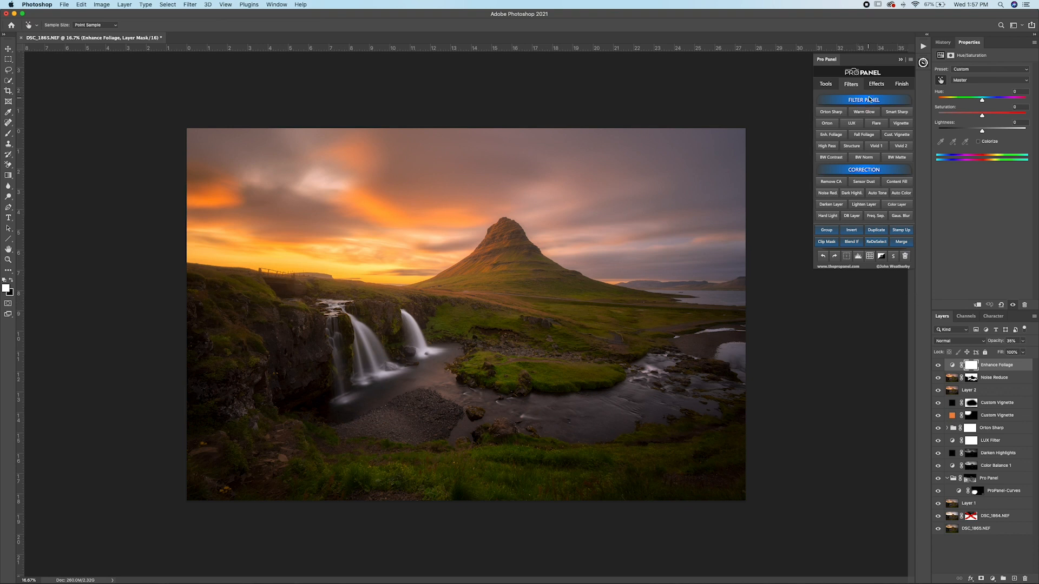
{"action": "left_click", "coordinate": [879, 193]}
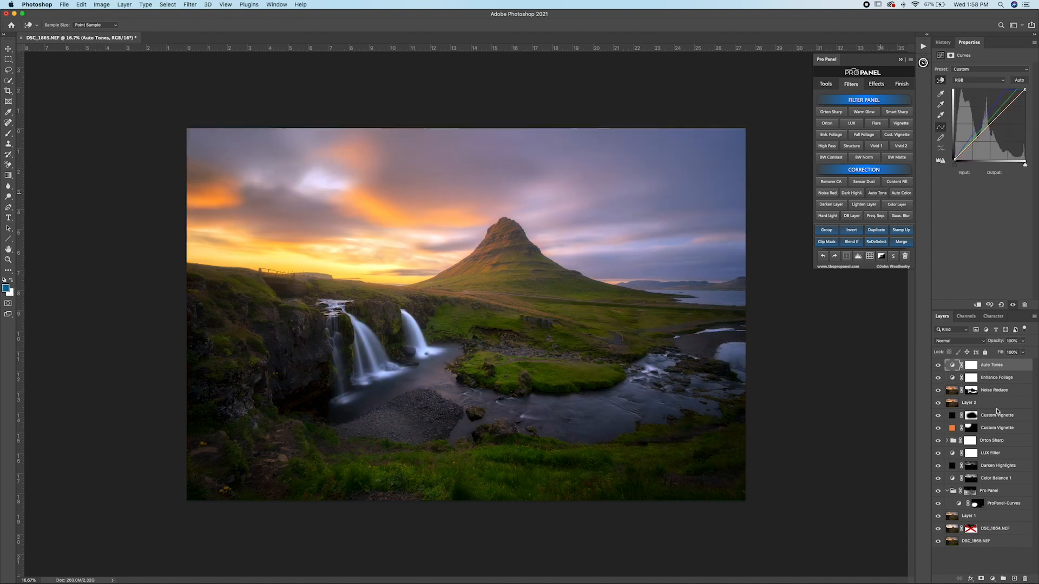
{"action": "left_click", "coordinate": [937, 367]}
{"action": "left_click", "coordinate": [937, 366]}
{"action": "left_click", "coordinate": [938, 367]}
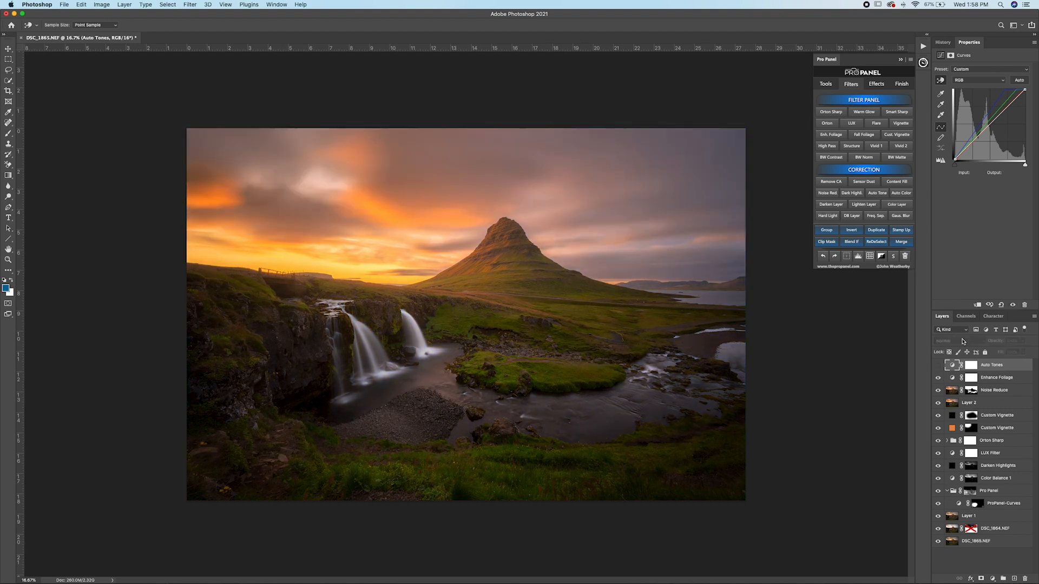
{"action": "left_click", "coordinate": [938, 368]}
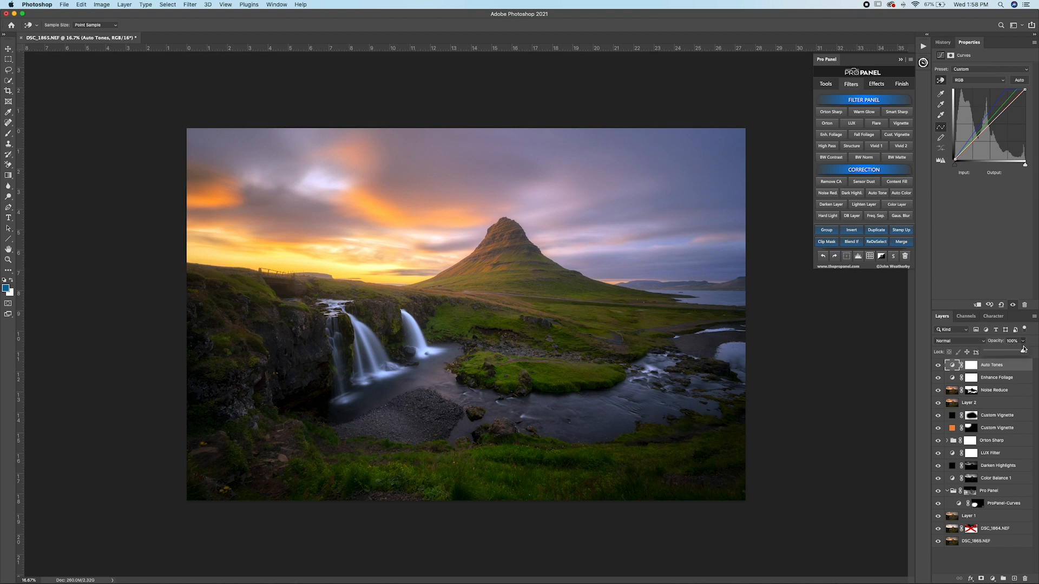
{"action": "left_click_drag", "start_coordinate": [989, 354], "coordinate": [988, 353]}
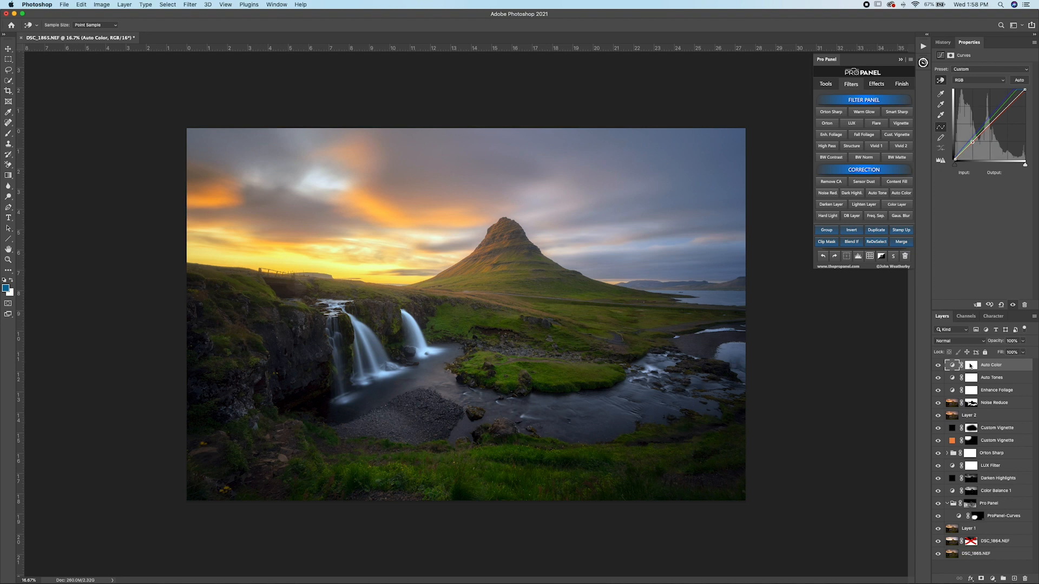
Step: Reduce the Auto Color correction to about 18% opacity, and group it with the Auto Tones layer
{"action": "left_click", "coordinate": [938, 366]}
{"action": "left_click", "coordinate": [938, 366]}
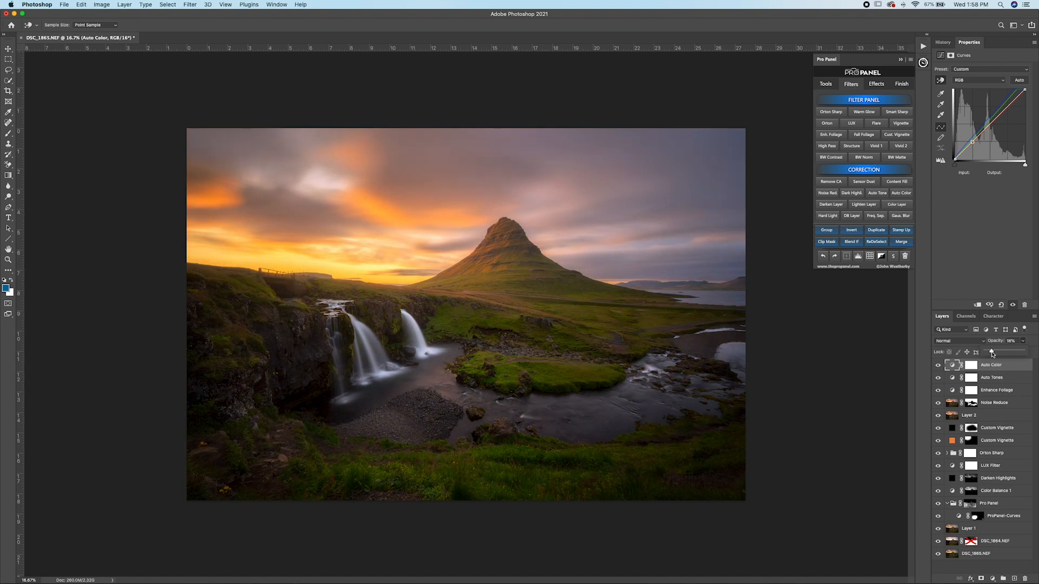
{"action": "left_click", "coordinate": [997, 379], "text": "shift"}
{"action": "left_click", "coordinate": [827, 230]}
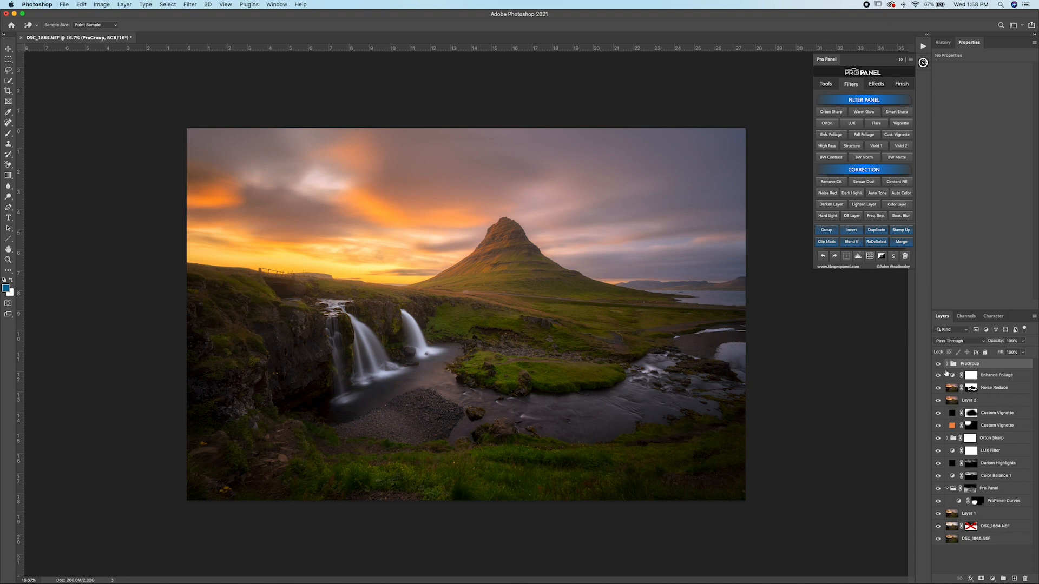
{"action": "left_click", "coordinate": [939, 366]}
Step: Sample the muted purple of the upper sky as foreground colour and the orange of the clouds as background colour
{"action": "left_click", "coordinate": [877, 85]}
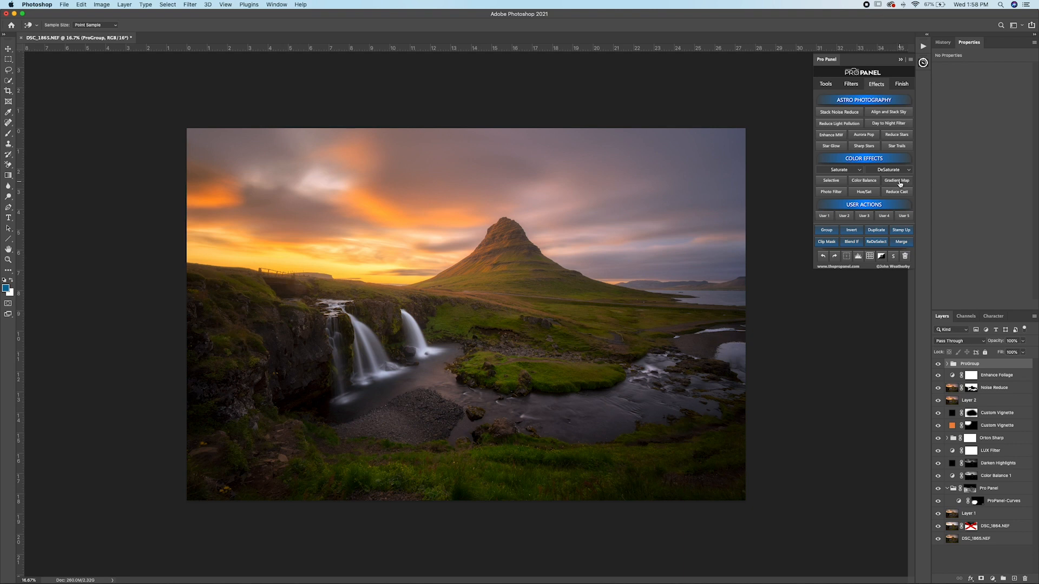
{"action": "key", "text": "b"}
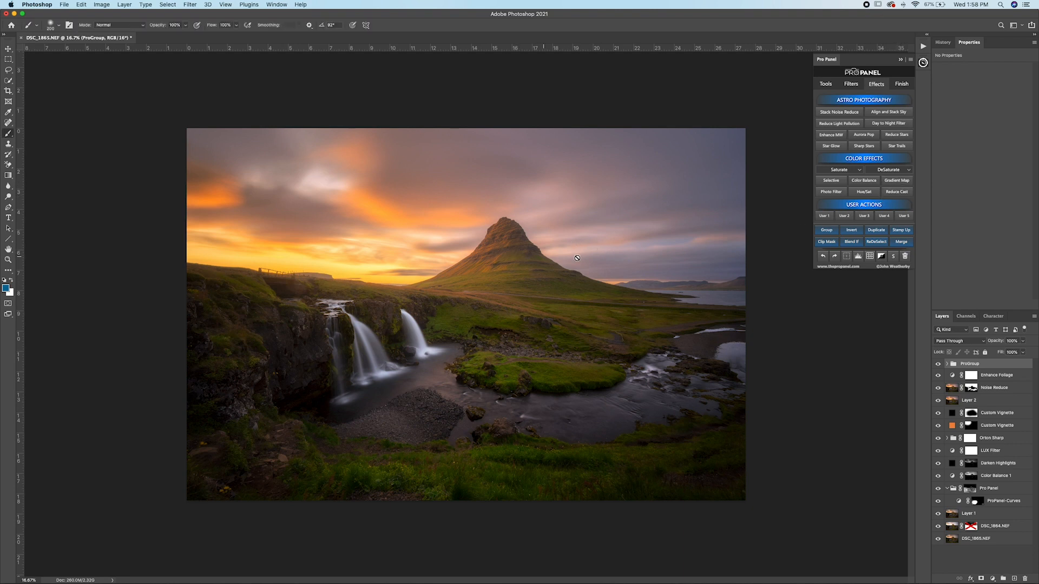
{"action": "left_click", "coordinate": [953, 391]}
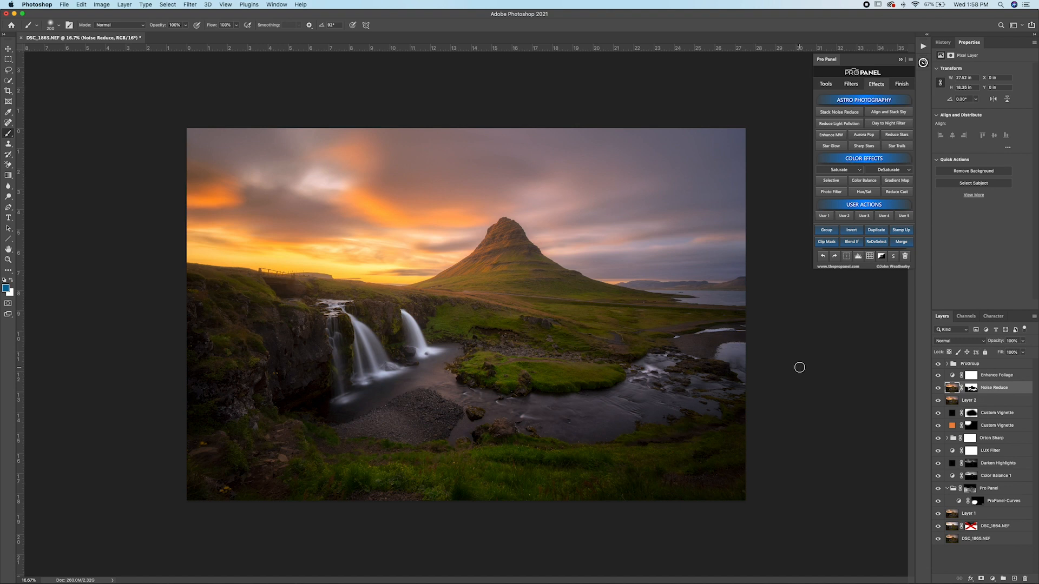
{"action": "left_click", "coordinate": [9, 113]}
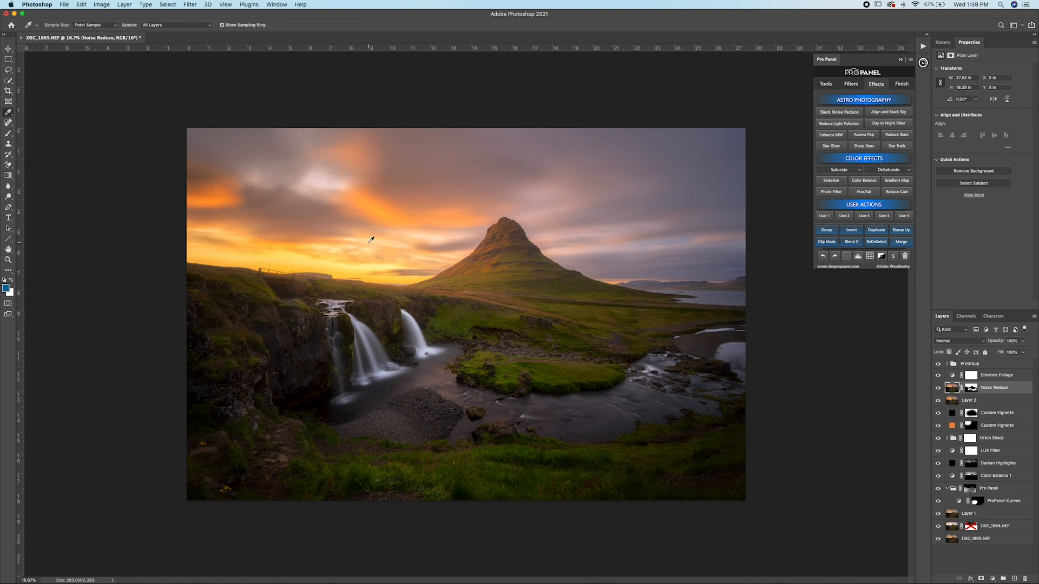
{"action": "left_click", "coordinate": [455, 144]}
{"action": "left_click", "coordinate": [434, 197]}
{"action": "key", "text": "x"}
{"action": "key", "text": "x"}
{"action": "key", "text": "x"}
Step: Add a Gradient Map with the sampled sky colours above the correction group, and compare the image with and without it
{"action": "left_click", "coordinate": [988, 367]}
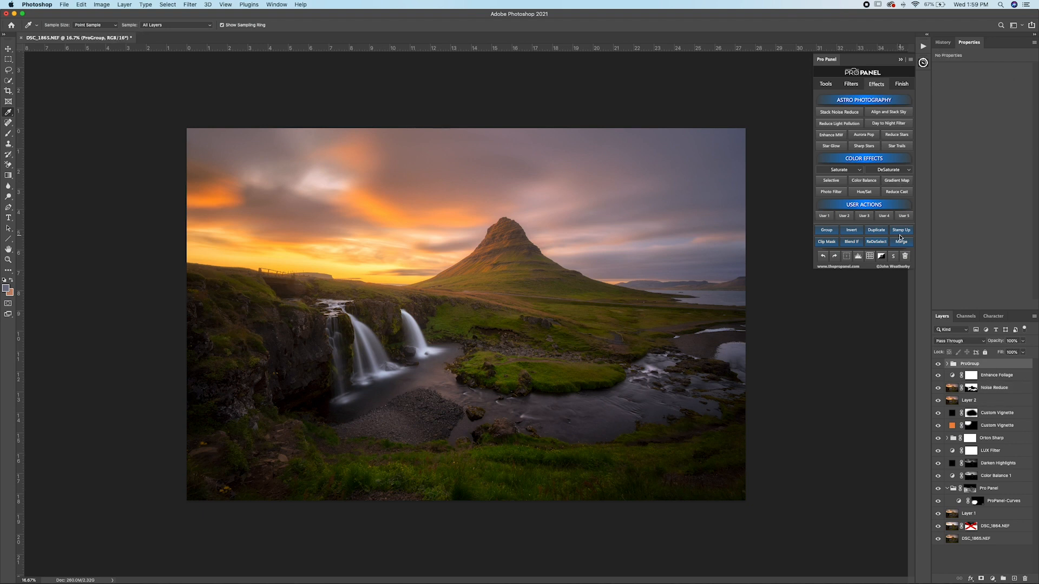
{"action": "left_click", "coordinate": [897, 182]}
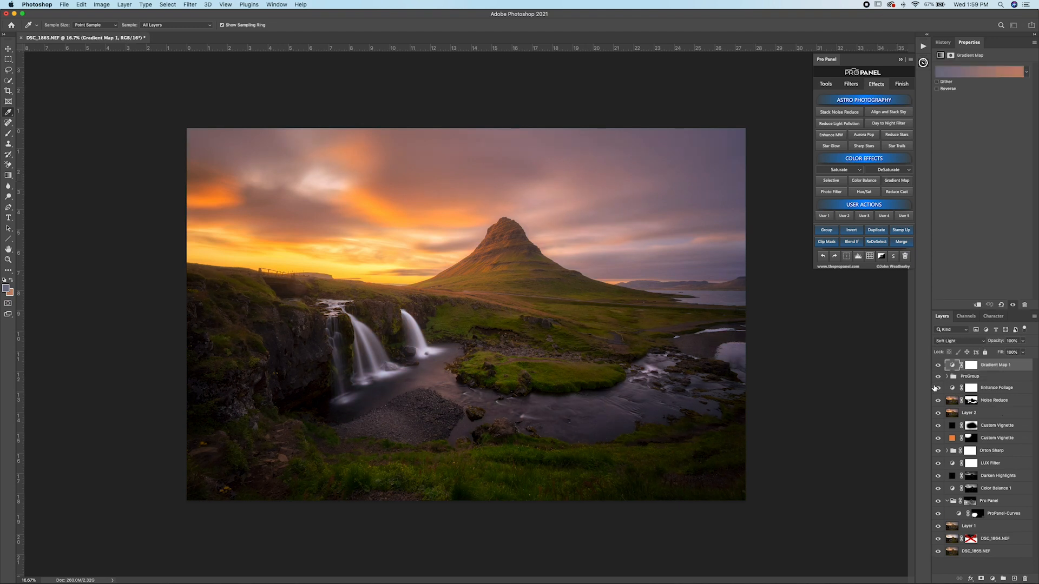
{"action": "left_click", "coordinate": [939, 366]}
{"action": "left_click", "coordinate": [938, 366]}
{"action": "left_click", "coordinate": [938, 365]}
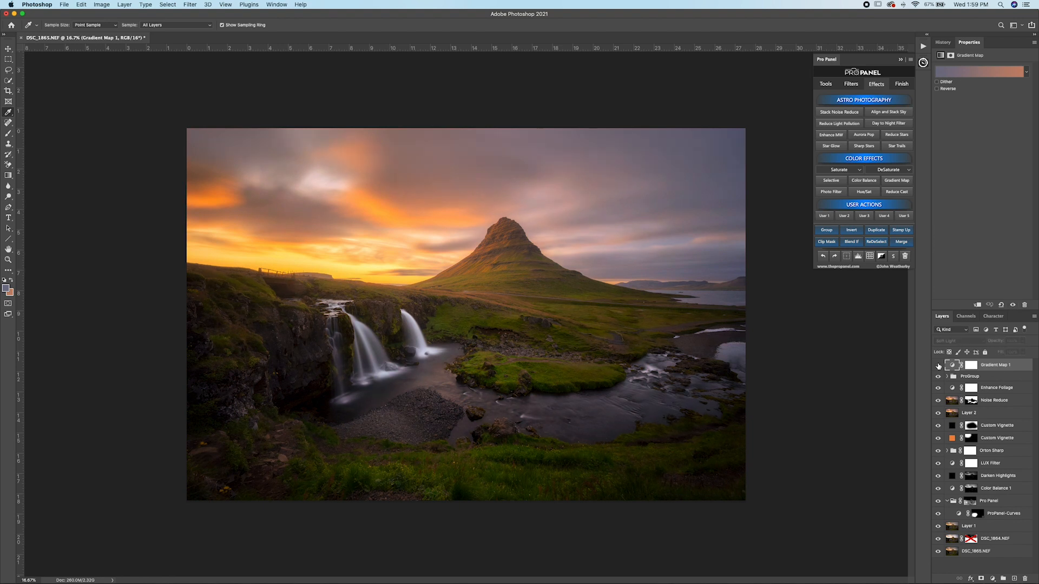
{"action": "left_click", "coordinate": [938, 366]}
{"action": "left_click", "coordinate": [937, 367]}
{"action": "left_click", "coordinate": [937, 367]}
{"action": "left_click", "coordinate": [938, 367]}
{"action": "left_click", "coordinate": [937, 367]}
Step: Try the gradient map with its colours reversed
{"action": "left_click", "coordinate": [1023, 341]}
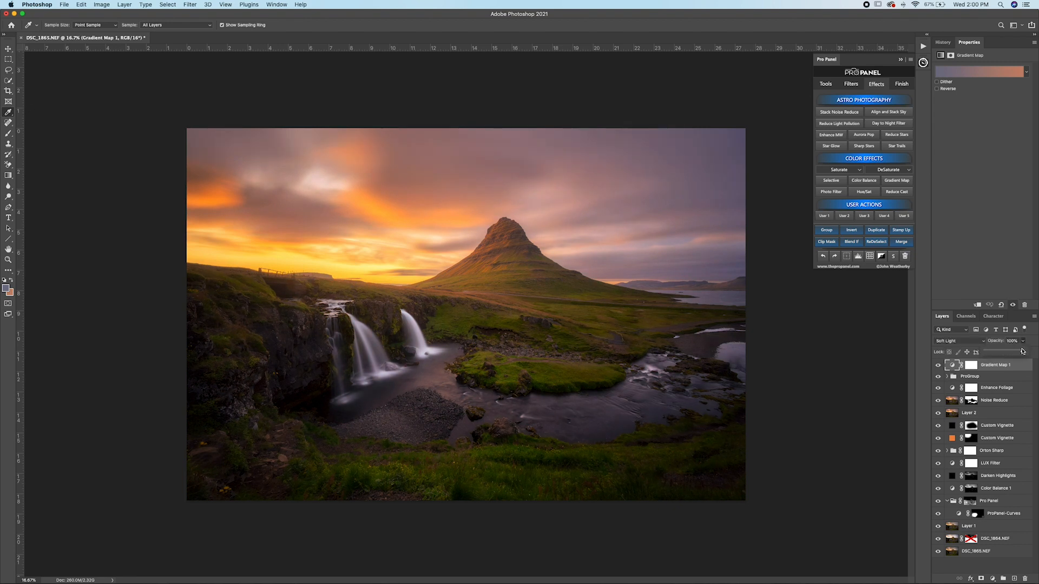
{"action": "left_click", "coordinate": [937, 89]}
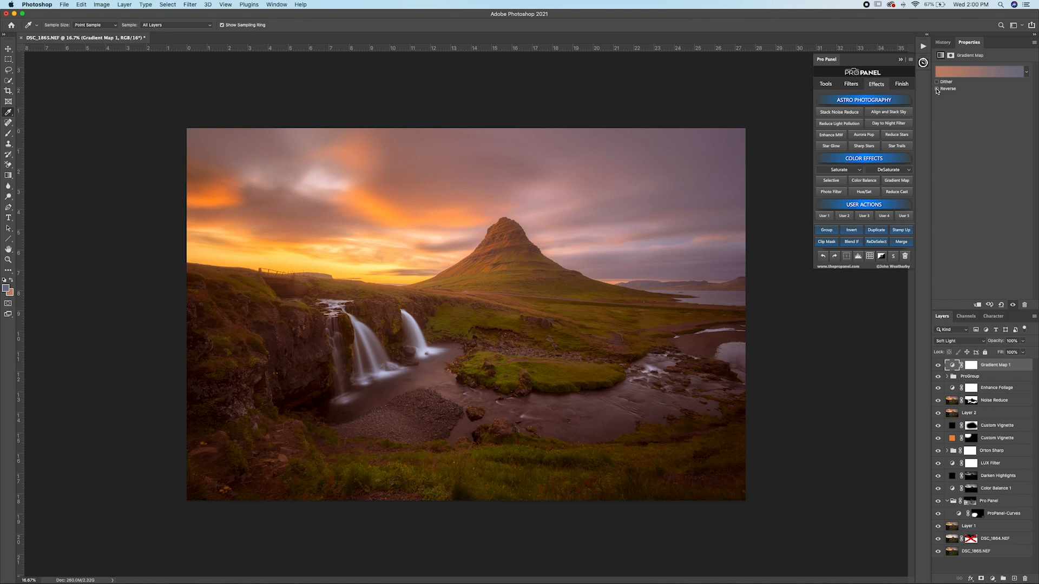
{"action": "left_click", "coordinate": [937, 88]}
{"action": "left_click", "coordinate": [938, 88]}
{"action": "left_click", "coordinate": [937, 89]}
Step: Set the gradient map layer's opacity to 53% and add a Vignette layer above it
{"action": "left_click", "coordinate": [1023, 341]}
{"action": "left_click_drag", "start_coordinate": [1022, 353], "coordinate": [1006, 354]}
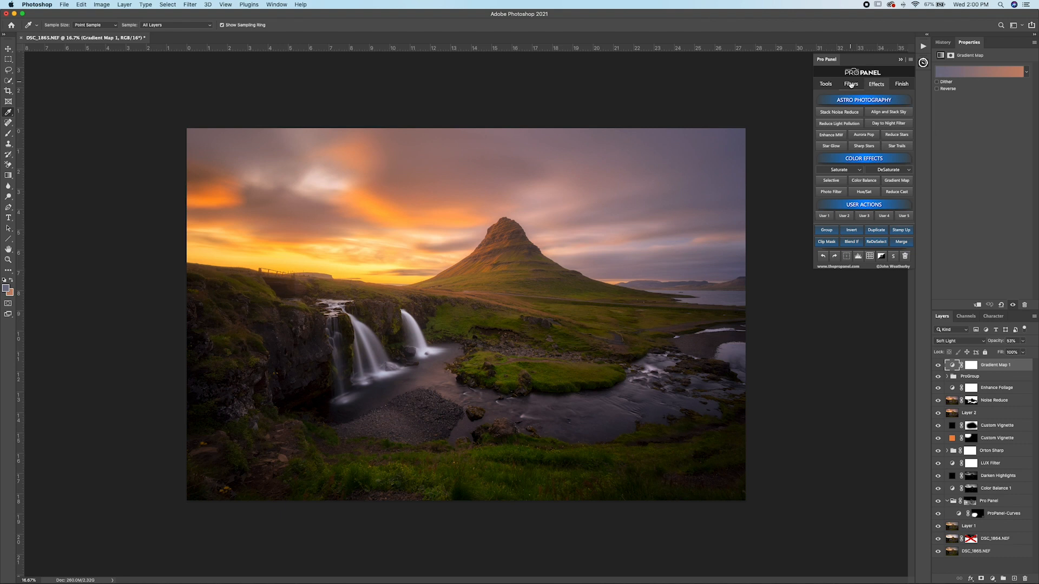
{"action": "left_click", "coordinate": [851, 84]}
{"action": "left_click", "coordinate": [901, 124]}
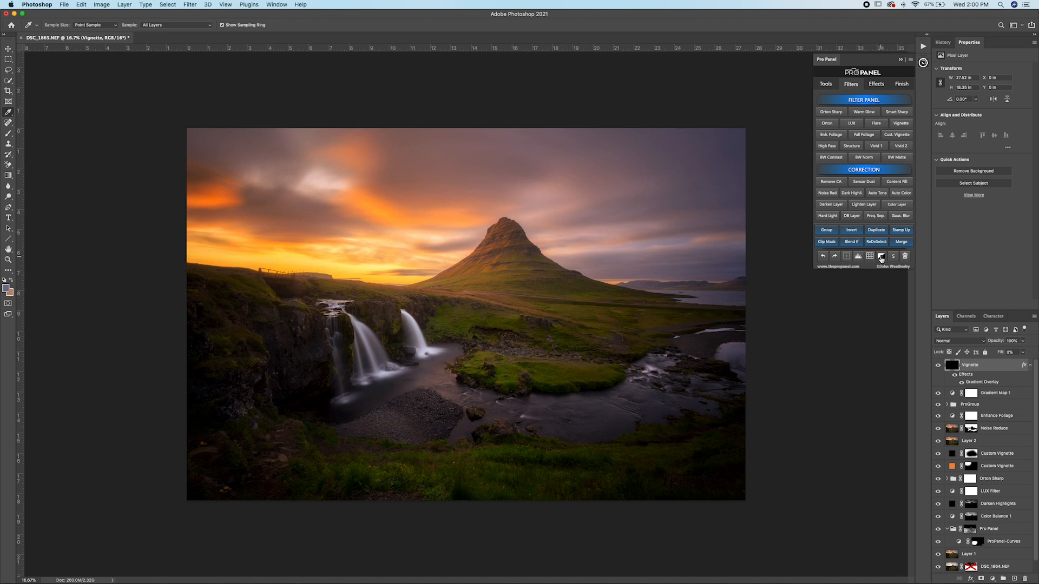
Step: Add a black mask to the Vignette layer and ready a linear Foreground to Transparent gradient at 90% opacity
{"action": "left_click", "coordinate": [881, 257]}
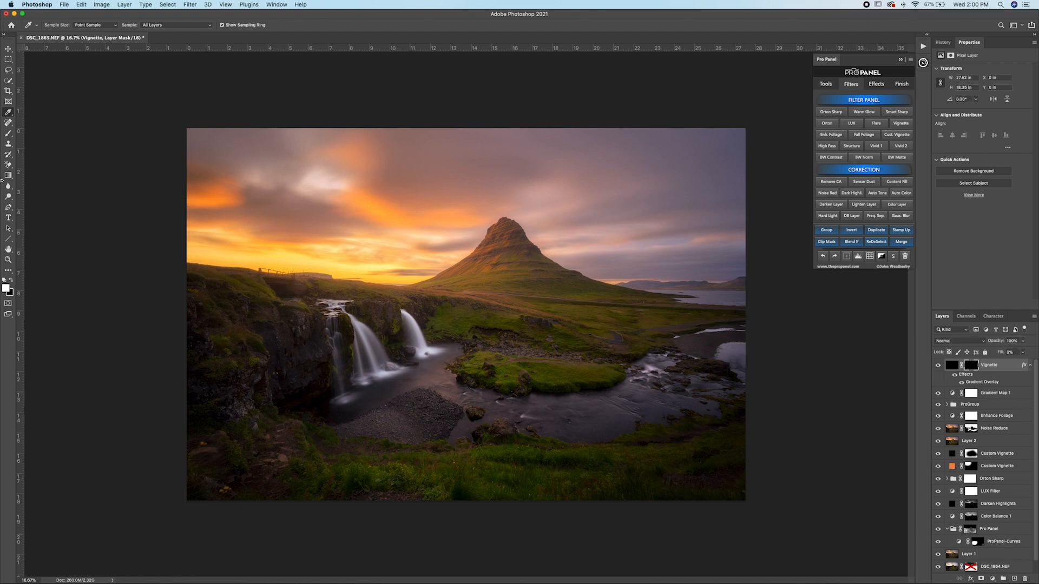
{"action": "left_click_drag", "start_coordinate": [8, 176], "coordinate": [32, 177]}
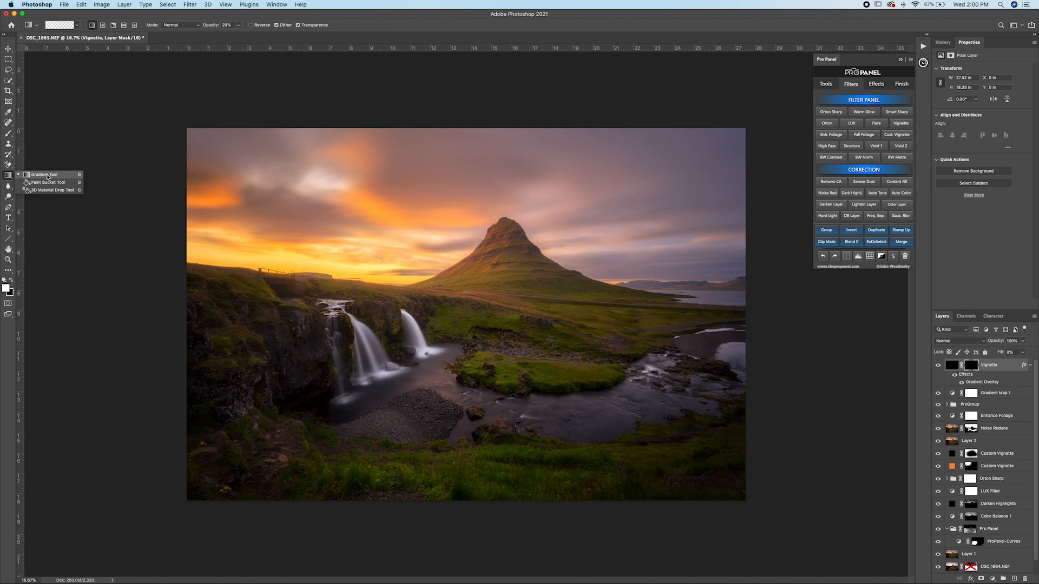
{"action": "left_click", "coordinate": [48, 177]}
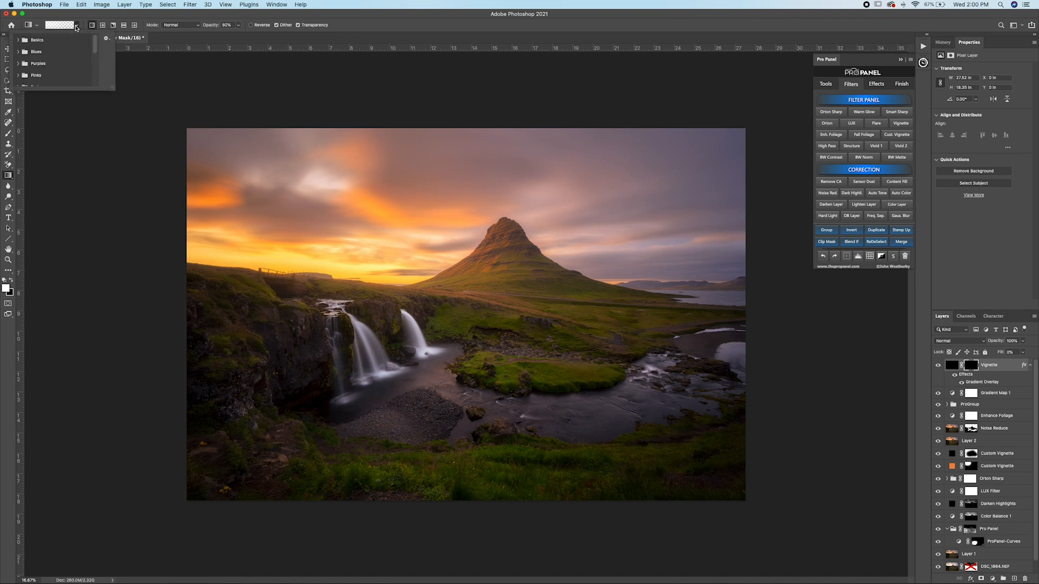
{"action": "left_click", "coordinate": [61, 25]}
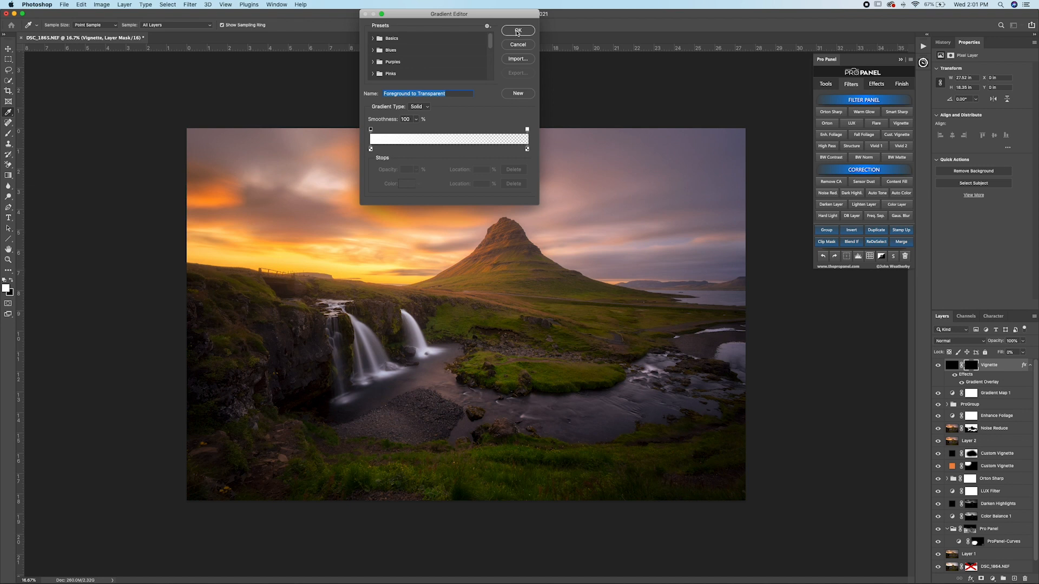
{"action": "left_click", "coordinate": [518, 31]}
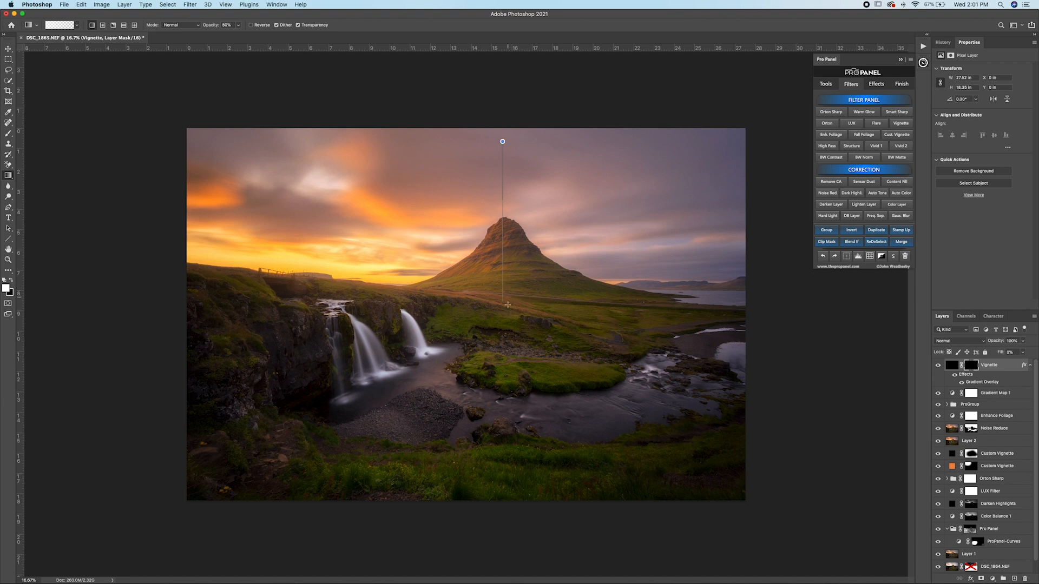
Step: Reveal the vignette over the upper sky with white gradients drawn downward on its mask, and compare the image with and without it
{"action": "left_click_drag", "start_coordinate": [507, 315], "coordinate": [507, 317]}
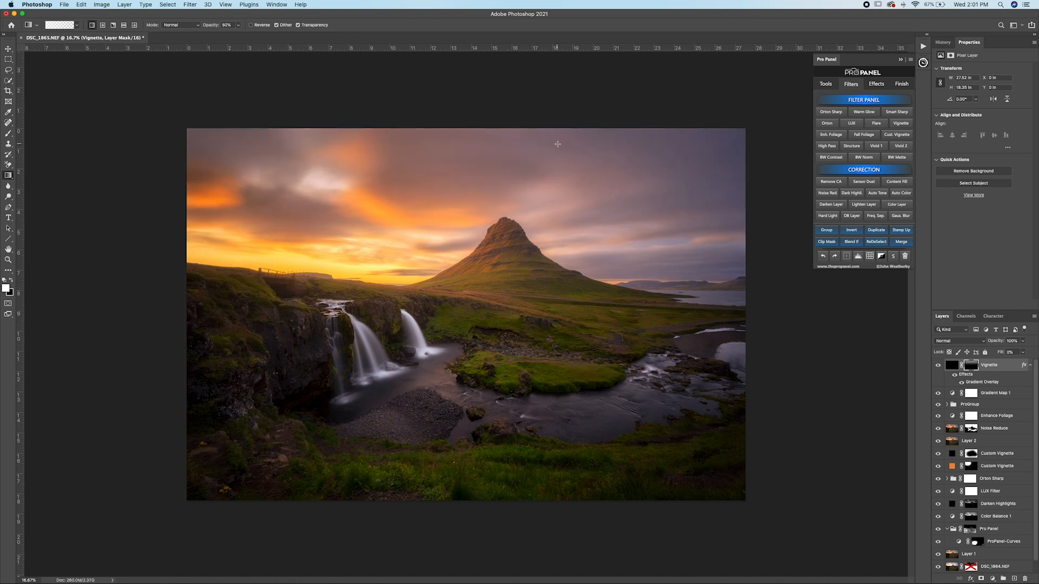
{"action": "left_click_drag", "start_coordinate": [558, 285], "coordinate": [558, 285]}
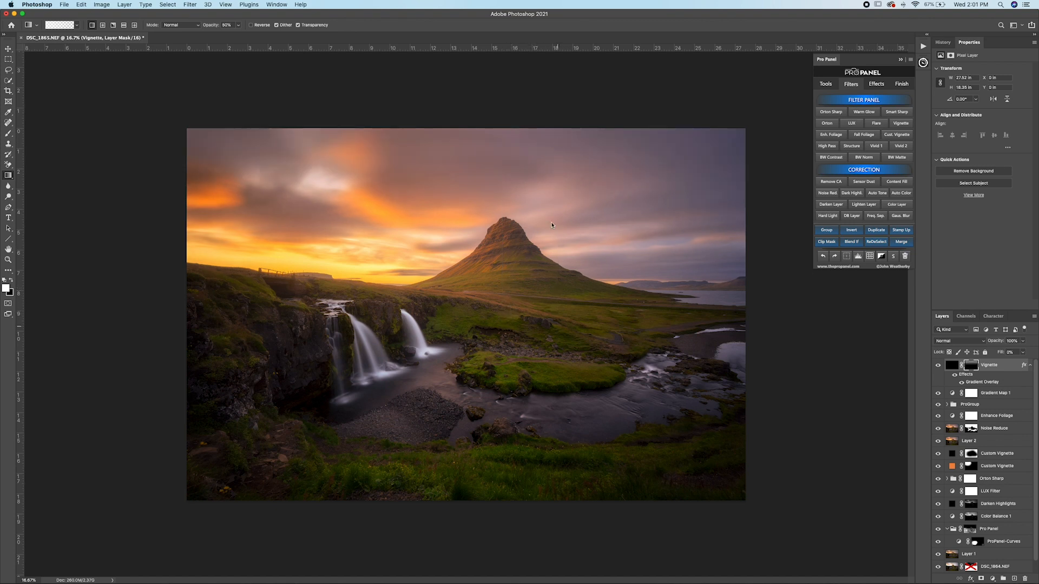
{"action": "left_click", "coordinate": [938, 365]}
{"action": "left_click", "coordinate": [938, 366]}
{"action": "left_click", "coordinate": [938, 365]}
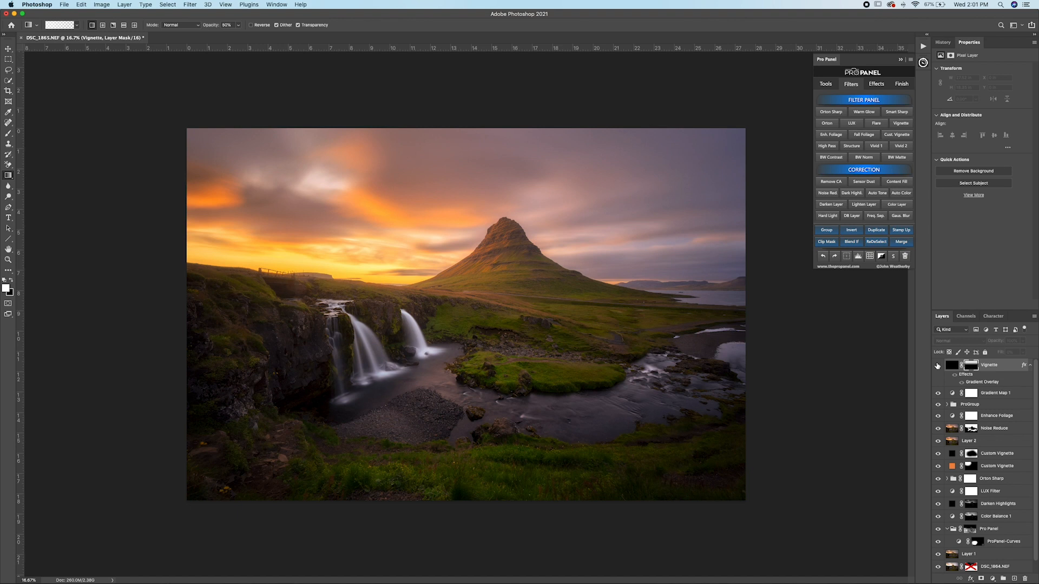
{"action": "left_click", "coordinate": [938, 366]}
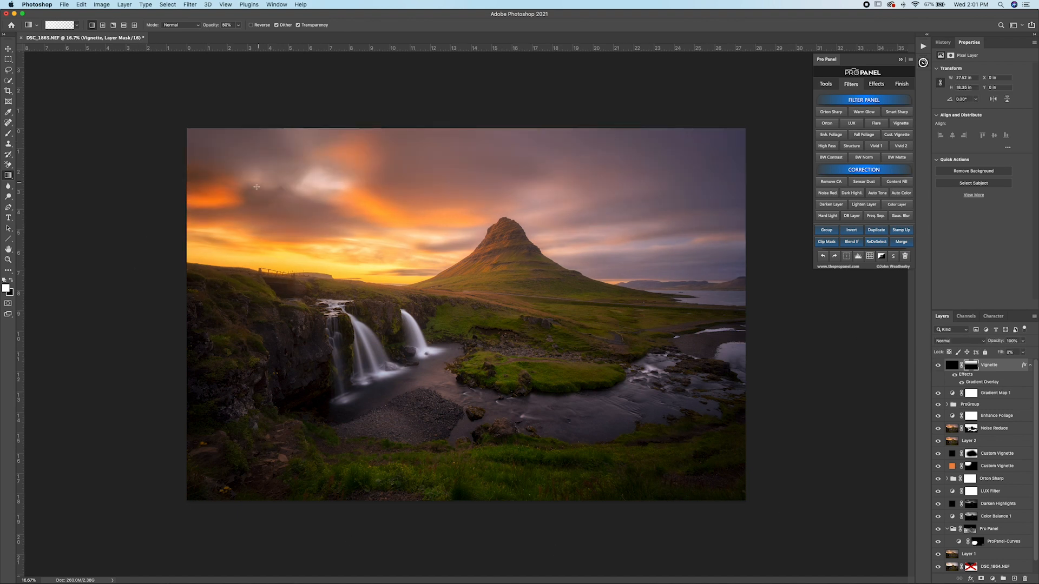
Step: Add a LUX Filter layer above the Vignette, compare its effect, and set its opacity to 24%
{"action": "key", "text": "super+0"}
{"action": "left_click", "coordinate": [857, 125]}
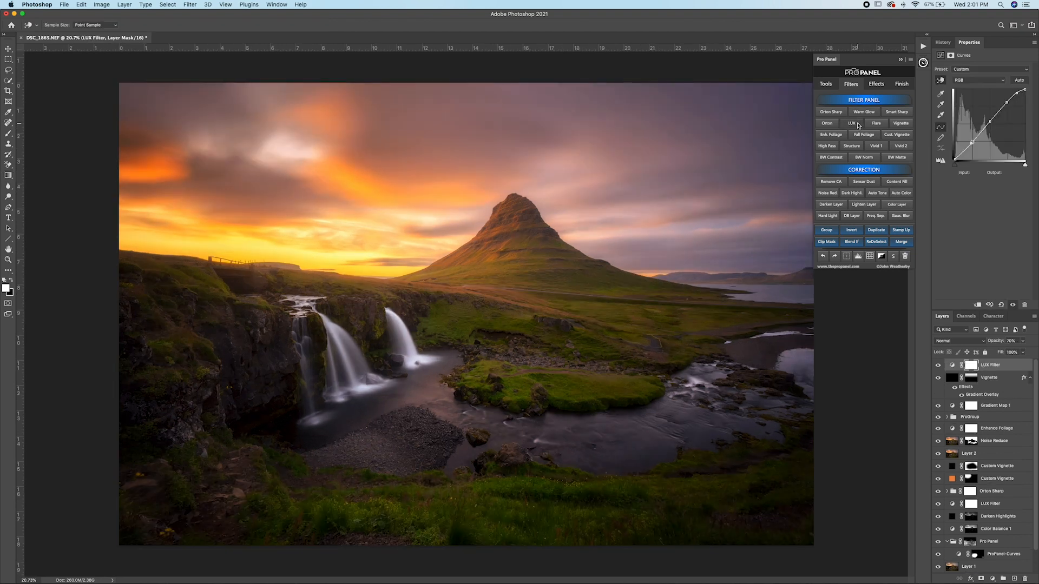
{"action": "left_click", "coordinate": [938, 366]}
{"action": "left_click", "coordinate": [939, 367]}
{"action": "left_click", "coordinate": [938, 366]}
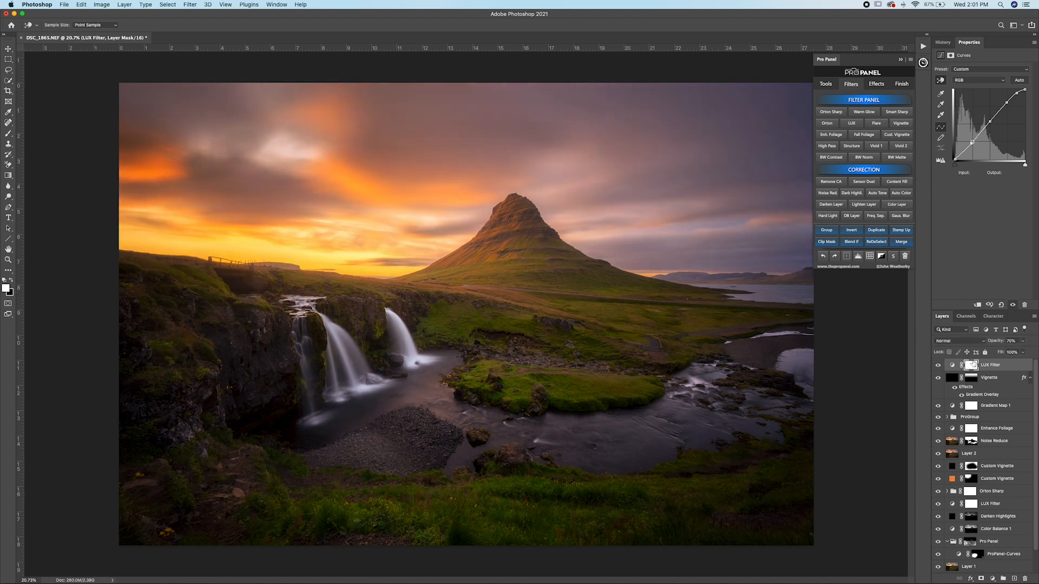
{"action": "left_click", "coordinate": [938, 366]}
{"action": "left_click", "coordinate": [1022, 341]}
{"action": "left_click_drag", "start_coordinate": [1021, 351], "coordinate": [1003, 352]}
Step: Compare the edited image with the original exposure at the base of the layer stack
{"action": "scroll", "coordinate": [979, 494], "scroll_direction": "down", "scroll_amount": 2}
{"action": "left_click", "coordinate": [938, 554]}
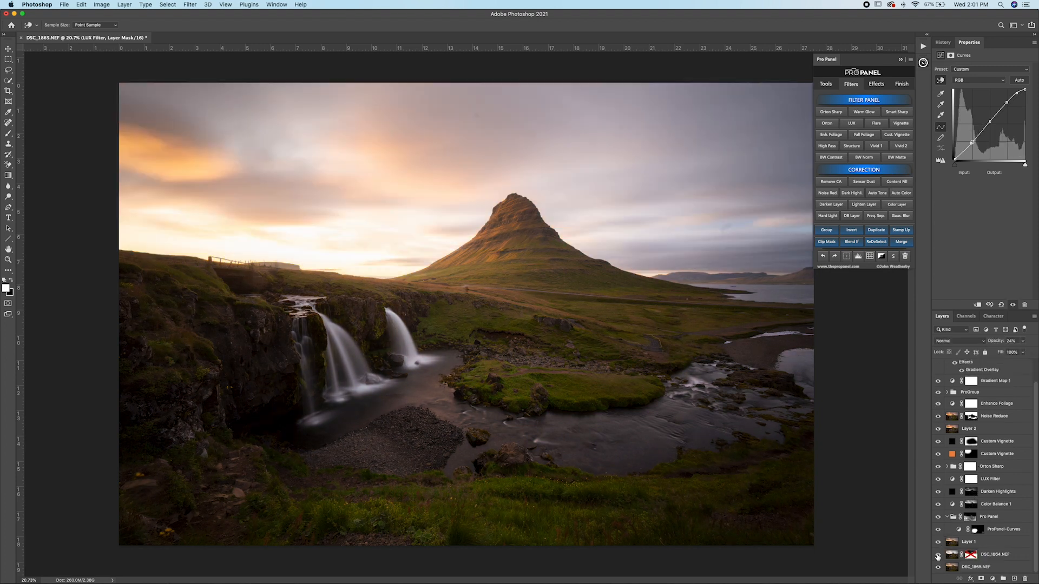
{"action": "left_click", "coordinate": [938, 555]}
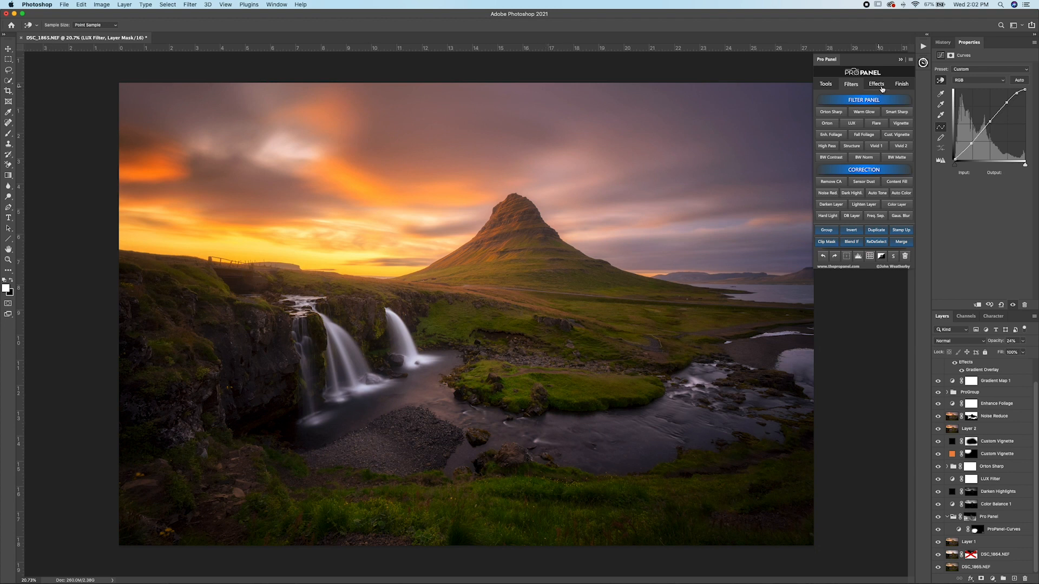
Step: Apply the logo watermark at 25% scale and move it closer to the image's lower-left corner, at about X 0.46 in, Y 16.11 in
{"action": "left_click", "coordinate": [901, 86]}
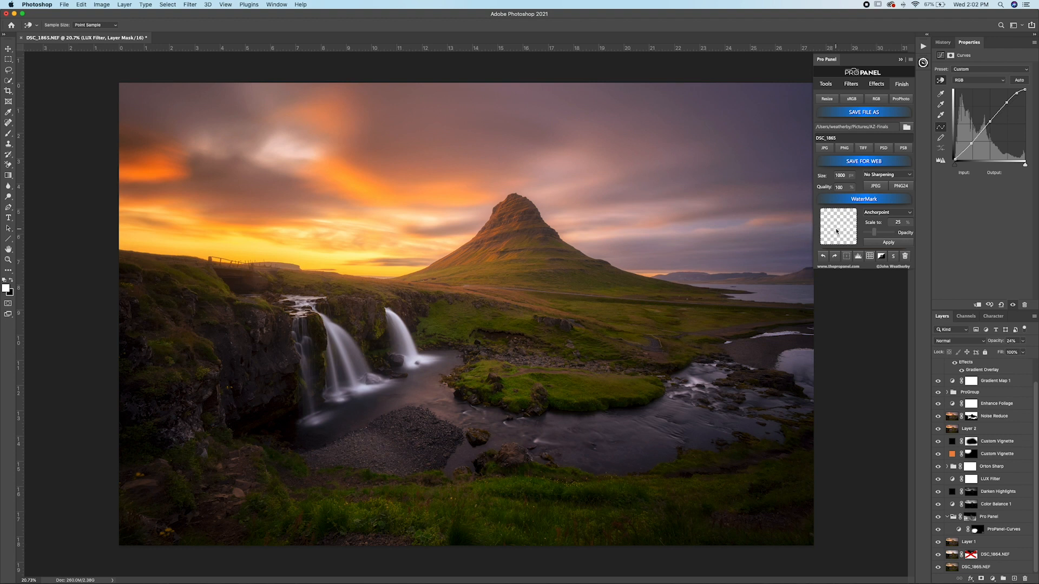
{"action": "left_click", "coordinate": [887, 243]}
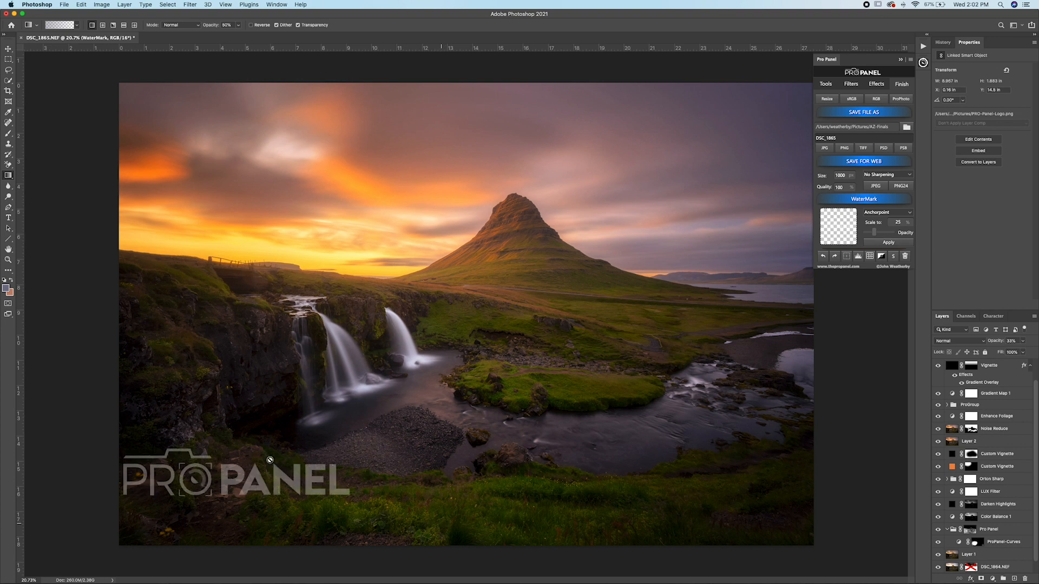
{"action": "left_click", "coordinate": [848, 258]}
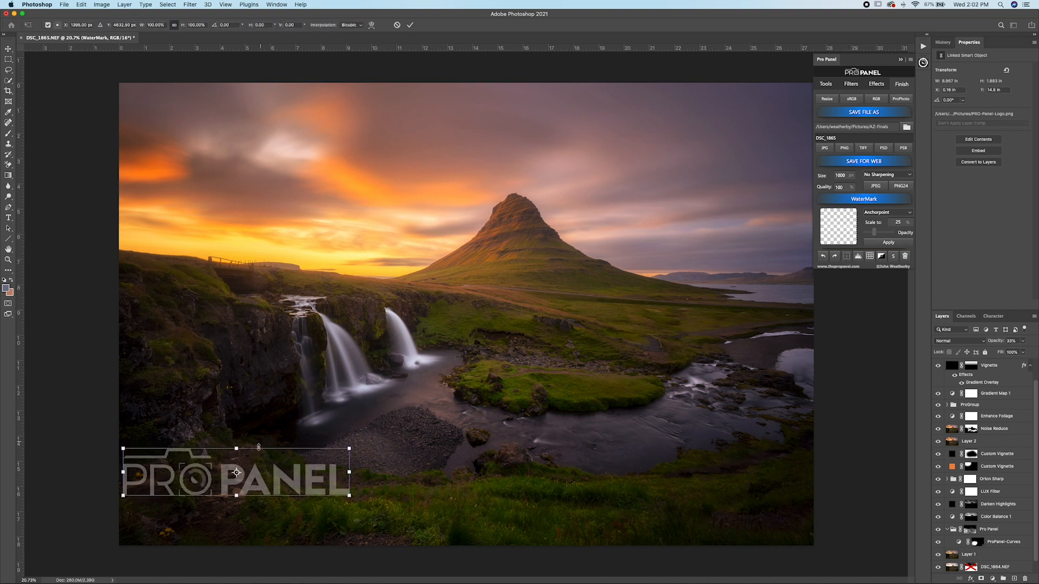
{"action": "left_click_drag", "start_coordinate": [269, 483], "coordinate": [278, 523]}
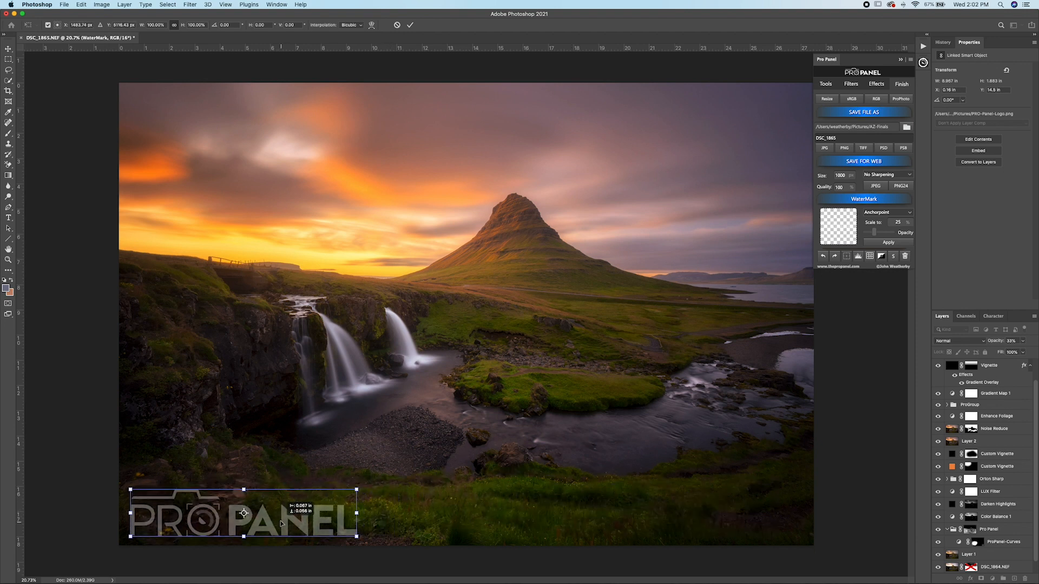
{"action": "key", "text": "Return"}
{"action": "key", "text": "g"}
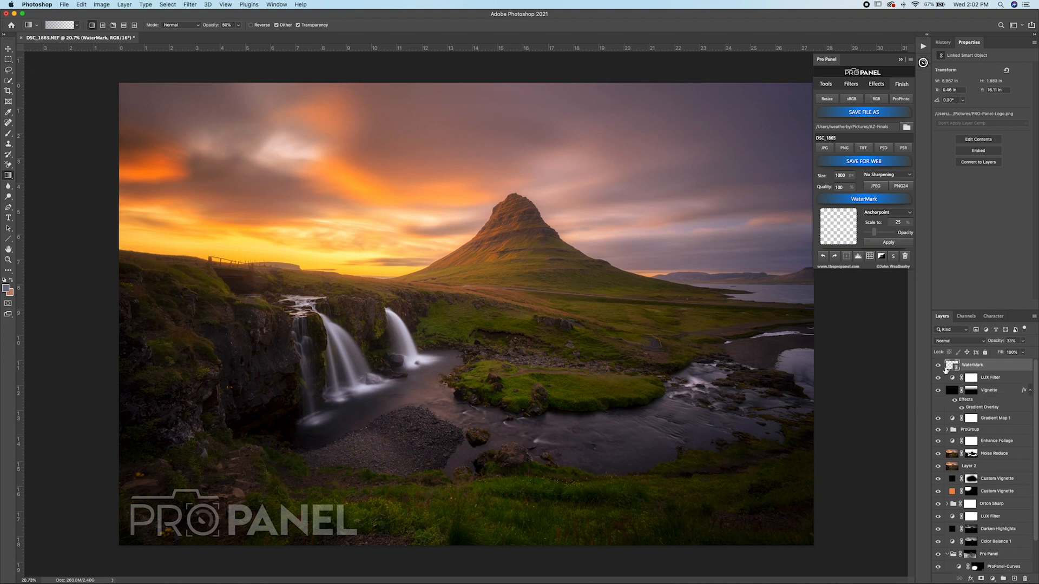
Step: Hide the watermark layer and convert the document to the sRGB IEC61966-2.1 profile with its layers kept
{"action": "left_click", "coordinate": [937, 367]}
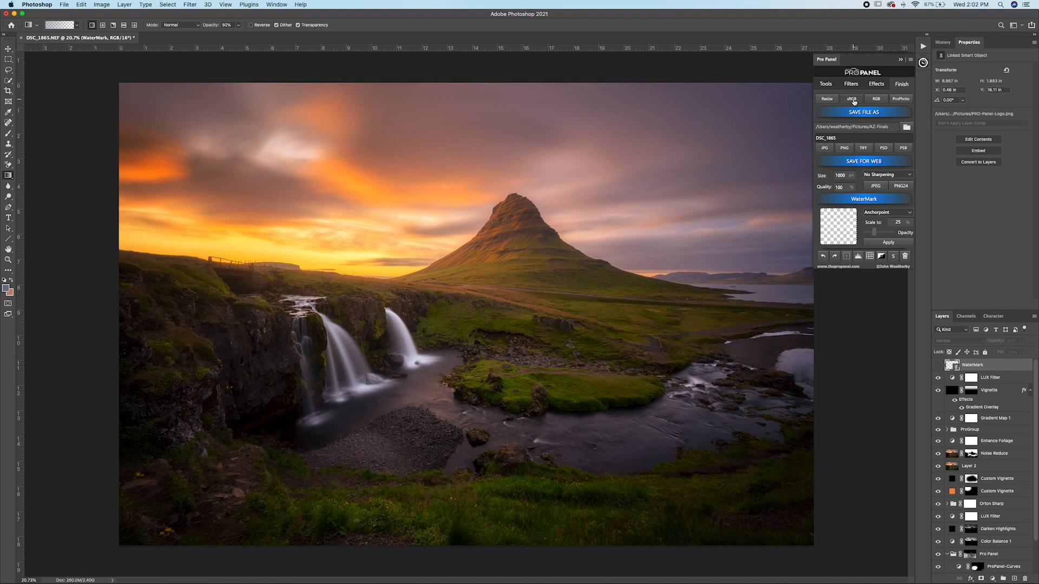
{"action": "left_click", "coordinate": [81, 5]}
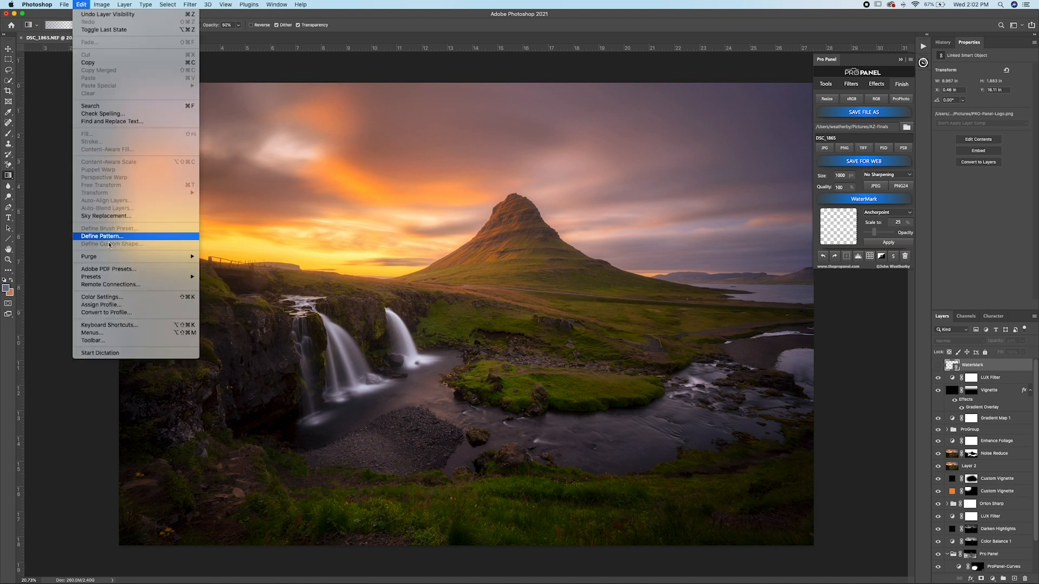
{"action": "left_click", "coordinate": [146, 314]}
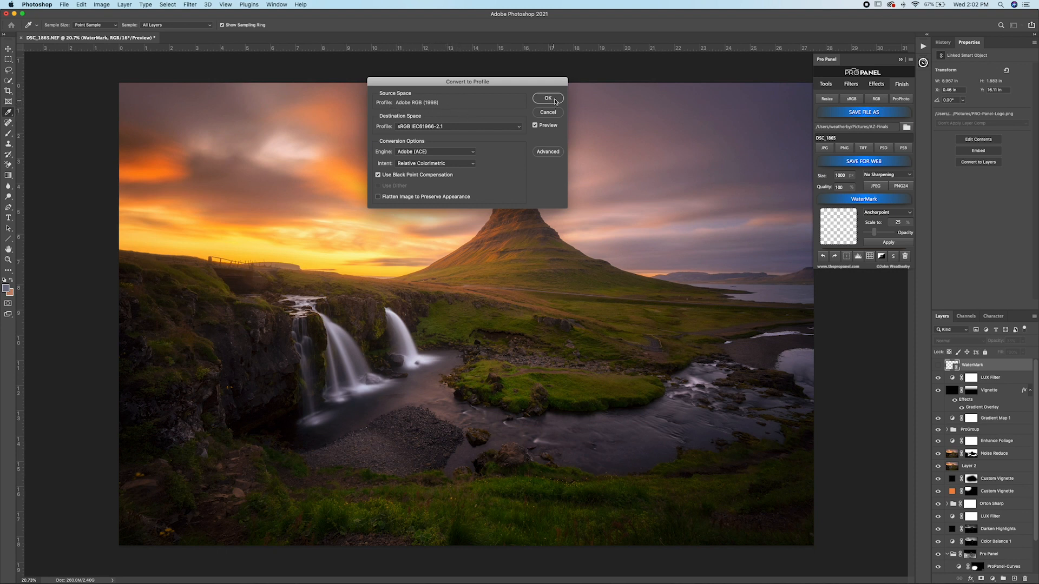
{"action": "left_click", "coordinate": [556, 102]}
{"action": "left_click", "coordinate": [548, 188]}
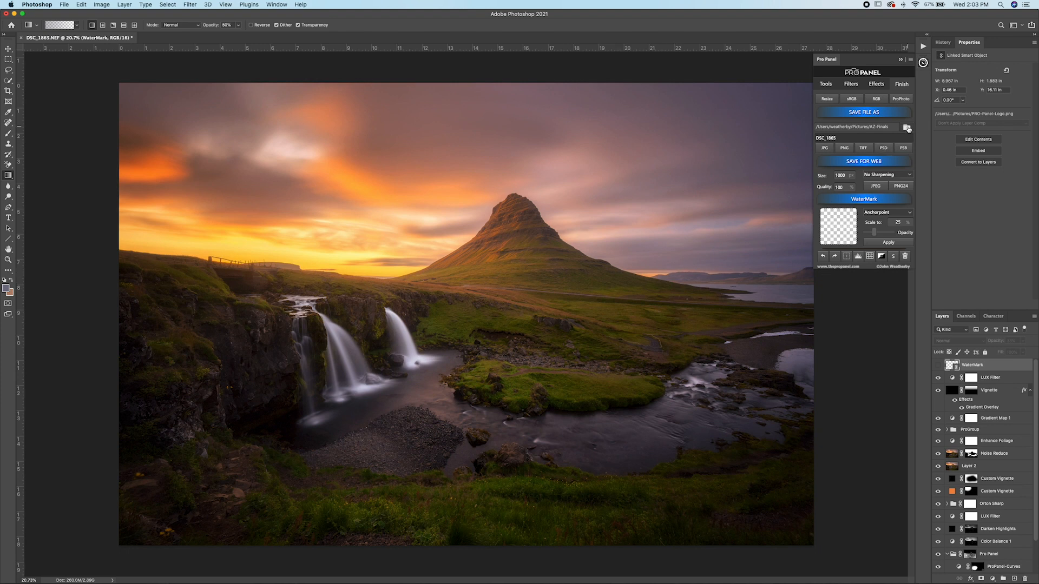
Step: Set the save destination to the Prints folder and the file name to "Kirkjufell Sunset"
{"action": "left_click", "coordinate": [907, 128]}
{"action": "left_click", "coordinate": [523, 129]}
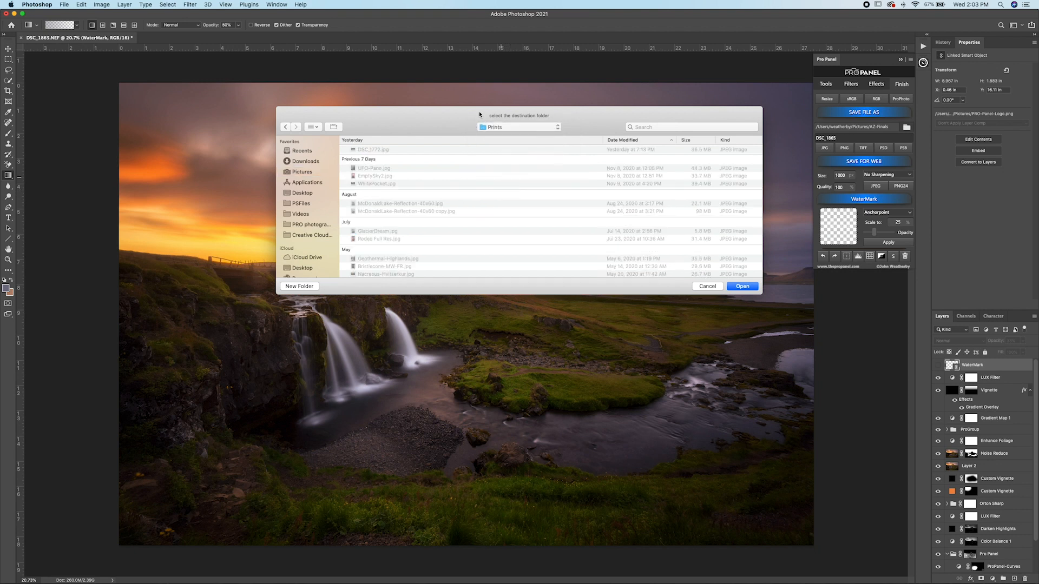
{"action": "left_click", "coordinate": [741, 286]}
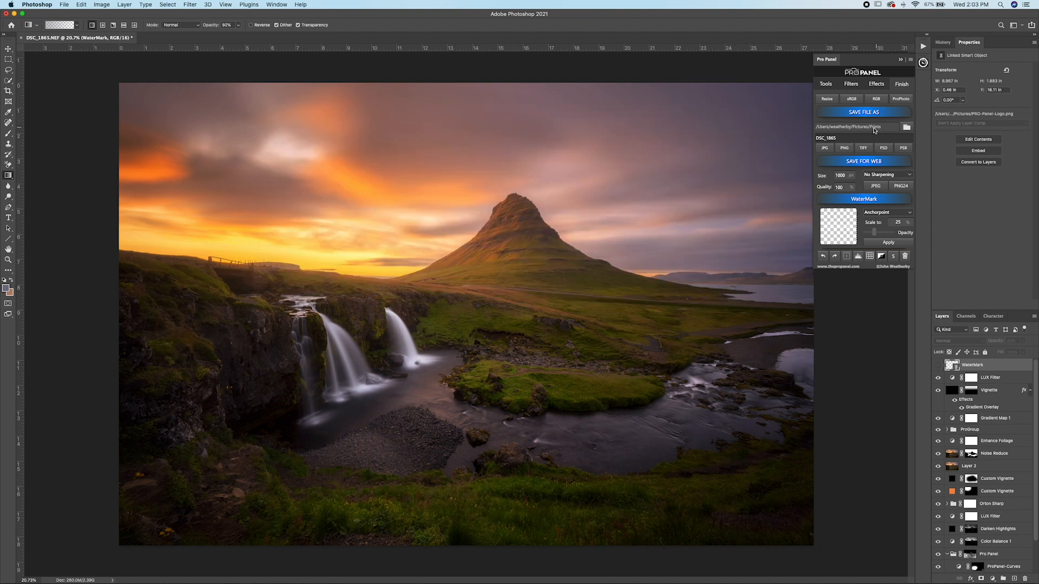
{"action": "type", "text": "Kirkjufell Sunset"}
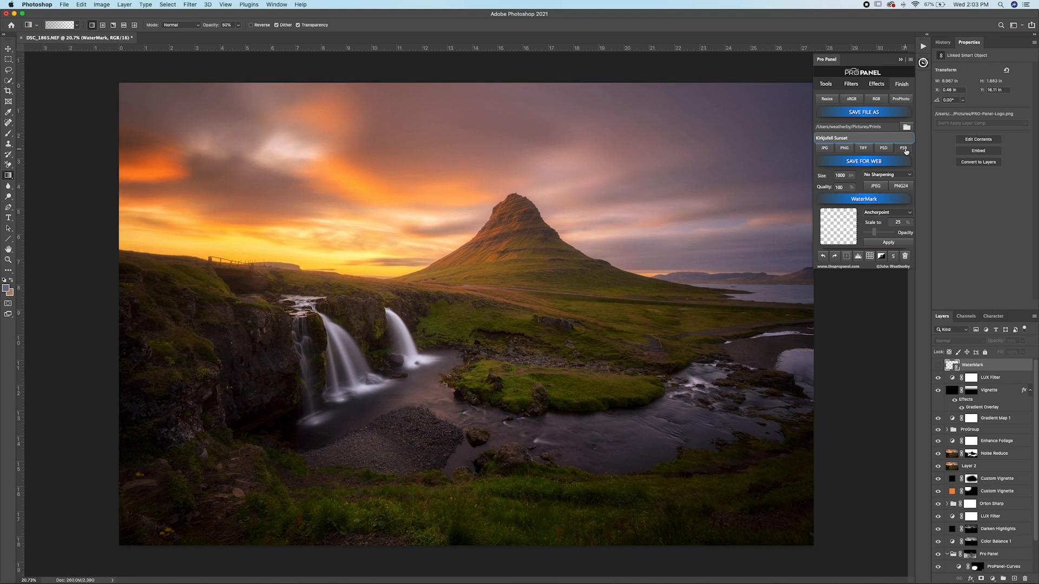
Step: Set the web export size to 2048 and its sharpening to Light
{"action": "left_click", "coordinate": [825, 167]}
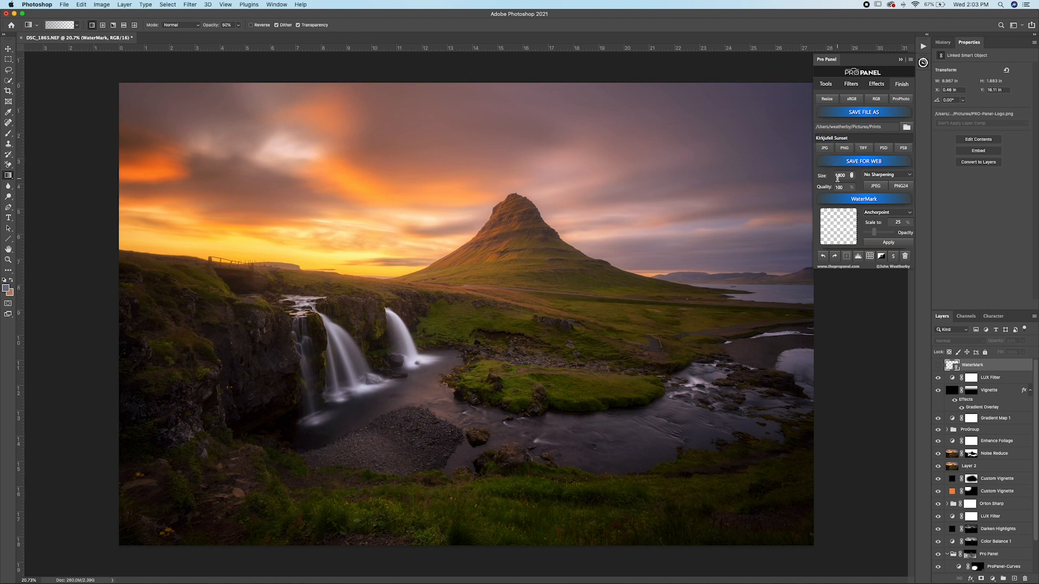
{"action": "left_click_drag", "start_coordinate": [848, 177], "coordinate": [819, 177]}
{"action": "type", "text": "2048"}
{"action": "left_click", "coordinate": [888, 176]}
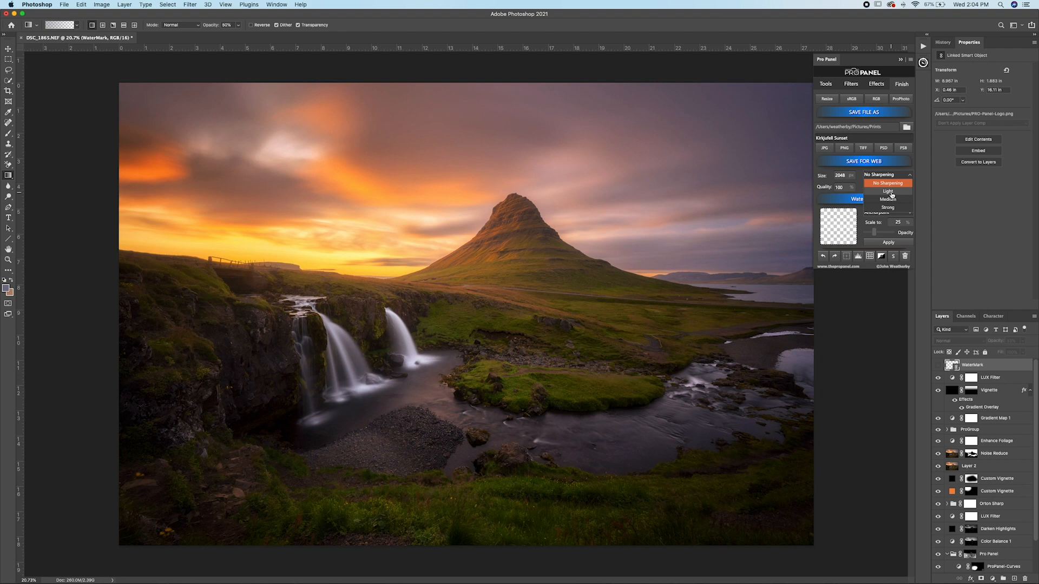
{"action": "left_click", "coordinate": [891, 192]}
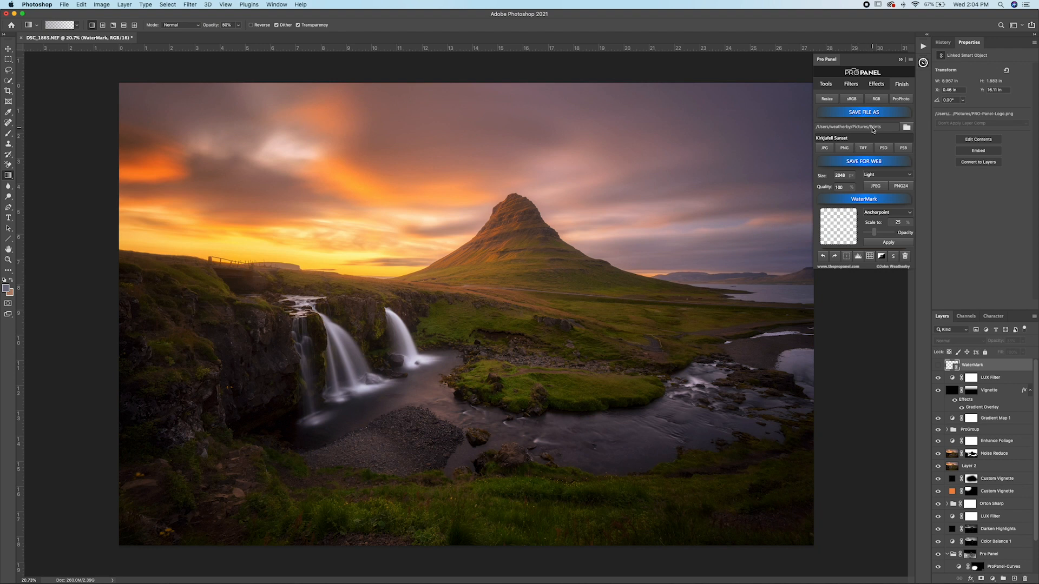
Step: Save a web JPEG with No Sharpening under the name "Kirkjufell Sunset No Sharp"
{"action": "left_click", "coordinate": [876, 179]}
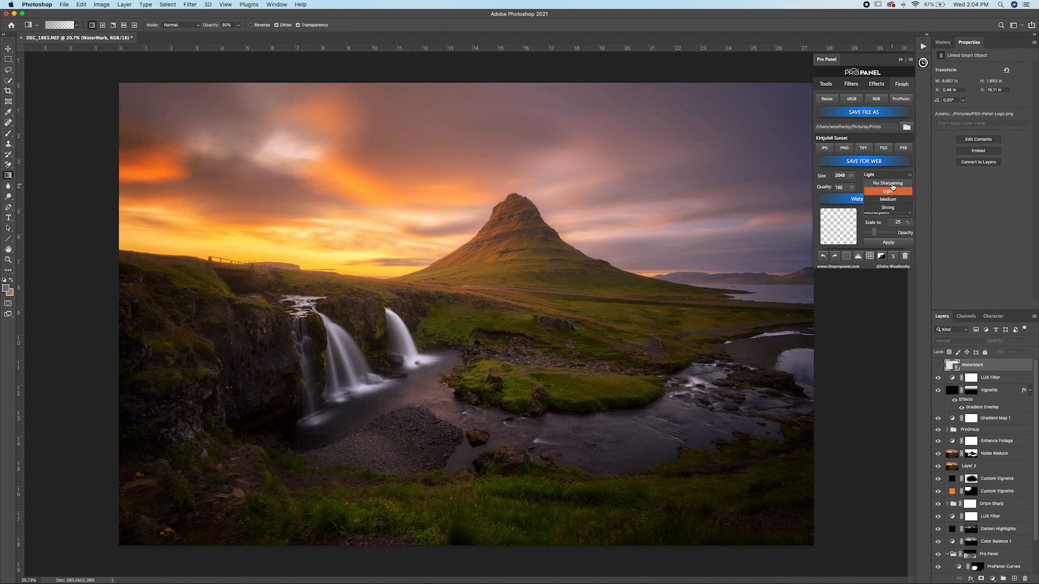
{"action": "left_click", "coordinate": [892, 184]}
{"action": "left_click", "coordinate": [868, 139]}
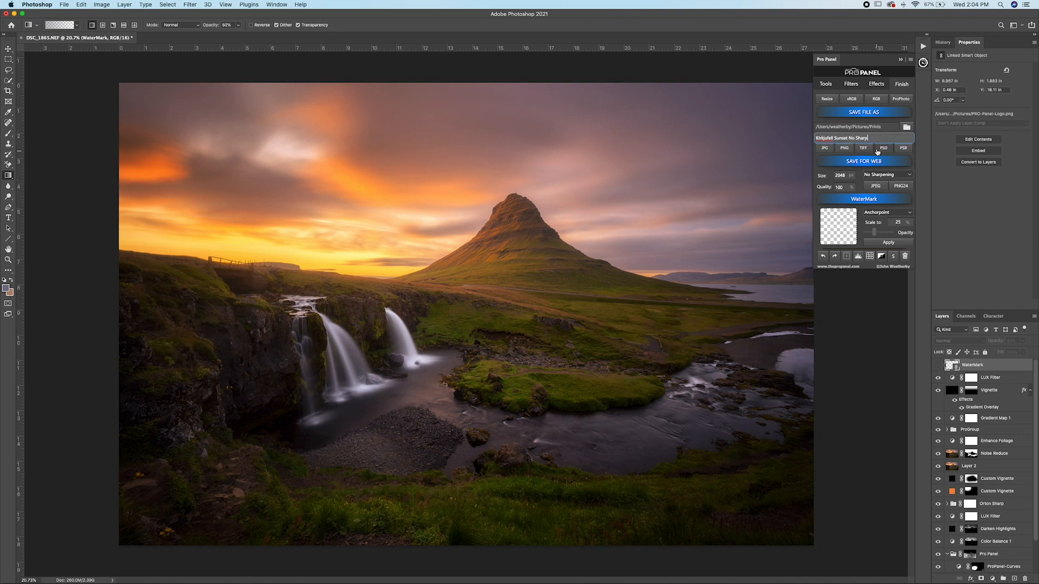
{"action": "left_click", "coordinate": [879, 187]}
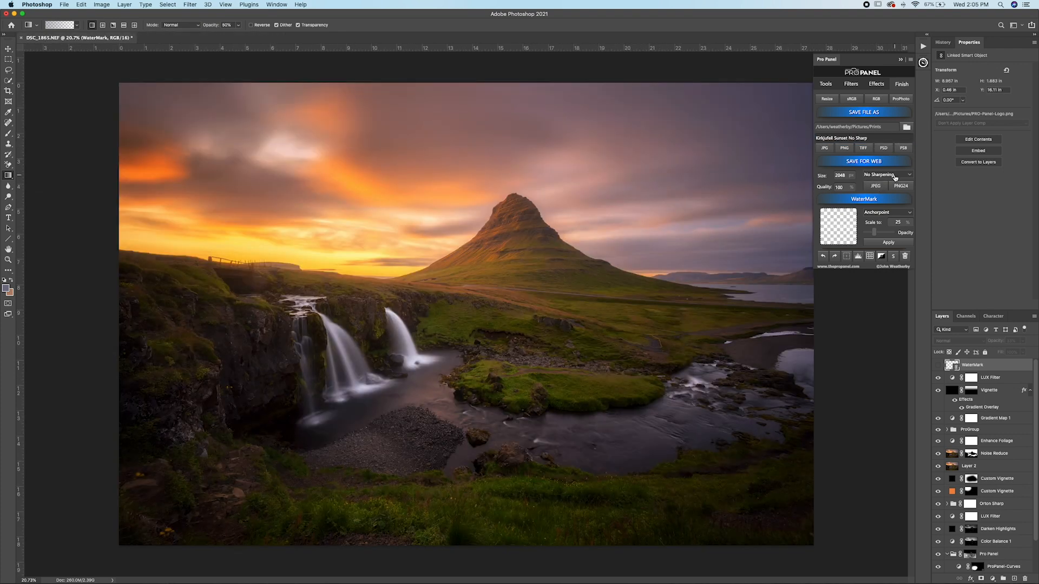
Step: Save a second web JPEG with Medium sharpening under the name "Kirkjufell Sunset Medium Sharp"
{"action": "left_click", "coordinate": [896, 175]}
{"action": "left_click", "coordinate": [894, 199]}
{"action": "left_click", "coordinate": [853, 139]}
{"action": "double_click", "coordinate": [851, 138]}
{"action": "type", "text": "Medium"}
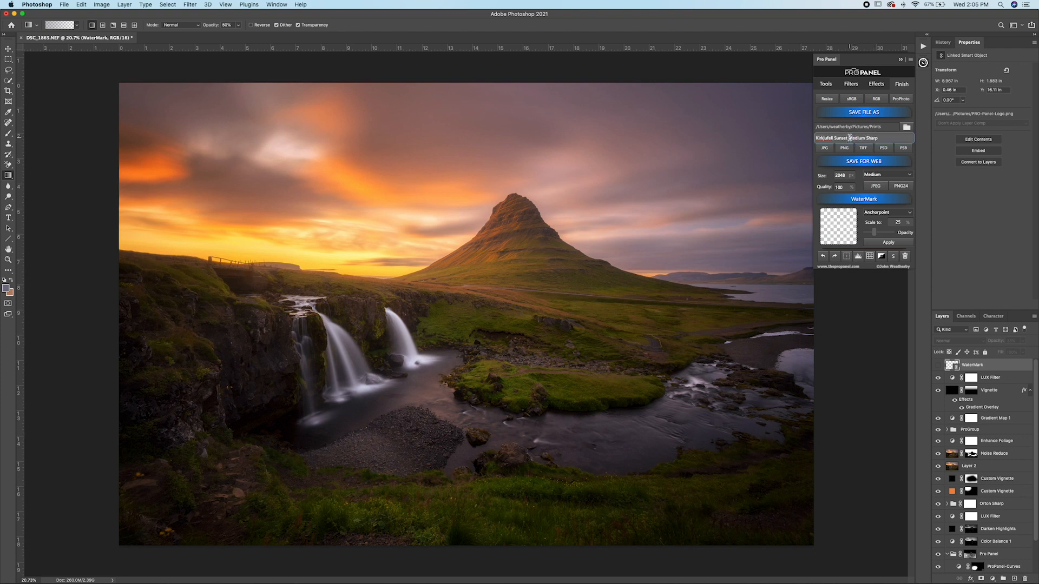
{"action": "left_click", "coordinate": [875, 186]}
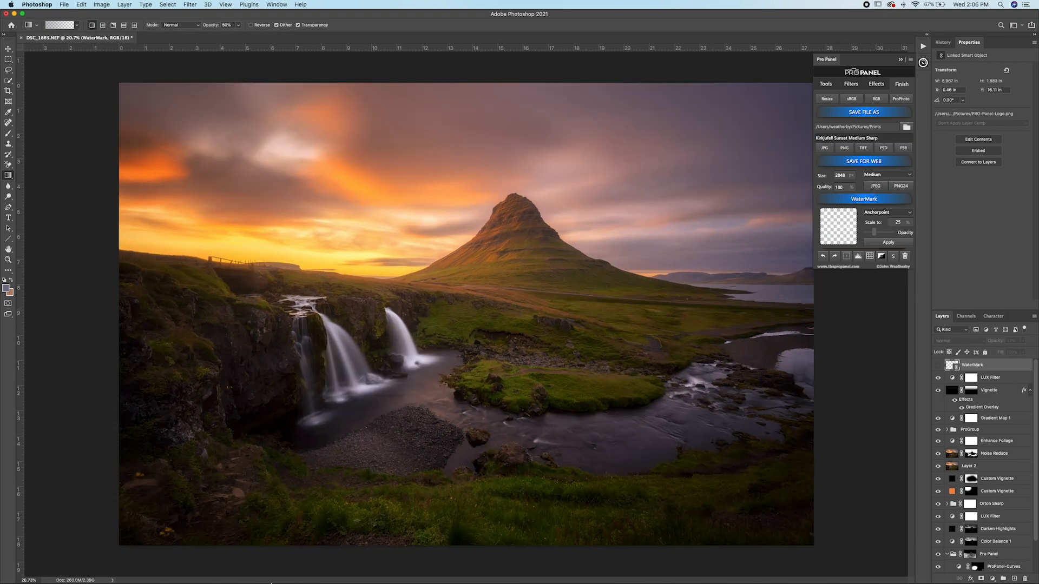
Step: Switch to Finder and preview Kirkjufell-Sunset-No-Sharp.jpg in the Prints folder
{"action": "left_click", "coordinate": [144, 569]}
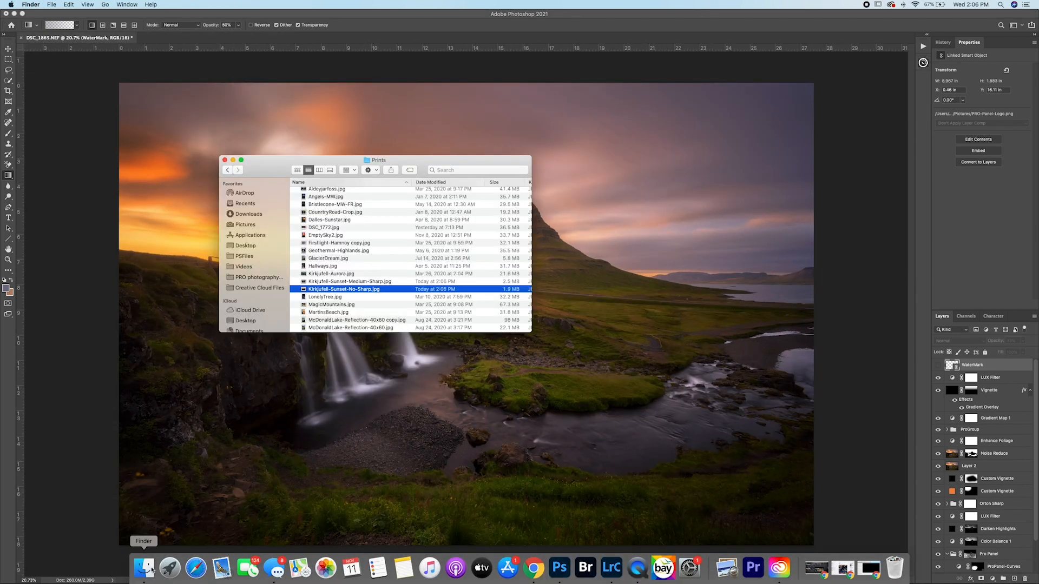
{"action": "key", "text": "space"}
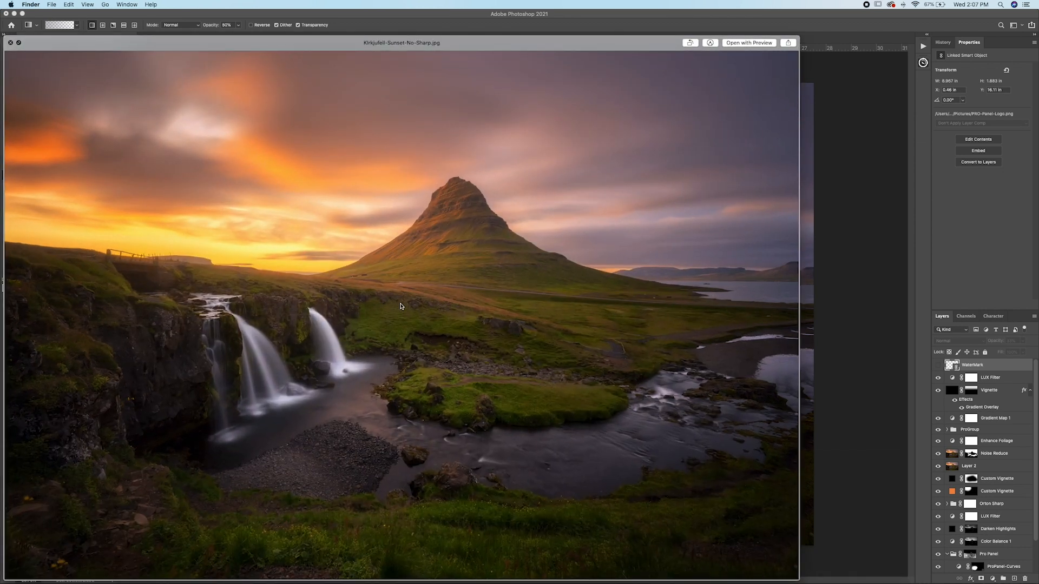
Step: Compare the No Sharp and Medium Sharp Kirkjufell JPEG previews by alternating between them, and close the preview
{"action": "key", "text": "Down"}
{"action": "key", "text": "Up"}
{"action": "key", "text": "Down"}
{"action": "key", "text": "Up"}
{"action": "key", "text": "Down"}
{"action": "left_click", "coordinate": [9, 42]}
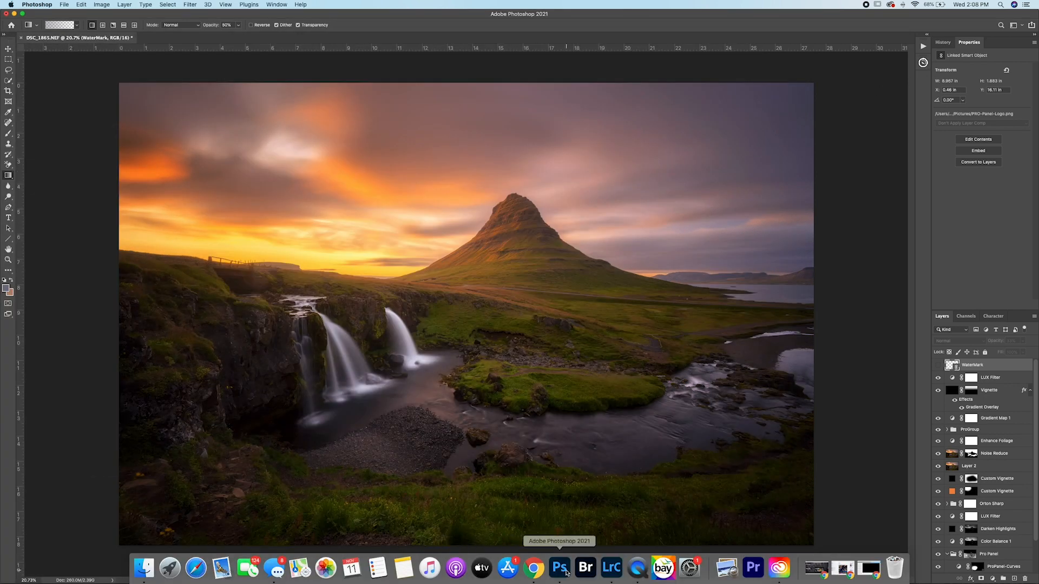
Step: Switch to Lightroom Classic and reset all develop settings on DSC_1864.NEF alone
{"action": "left_click", "coordinate": [608, 574]}
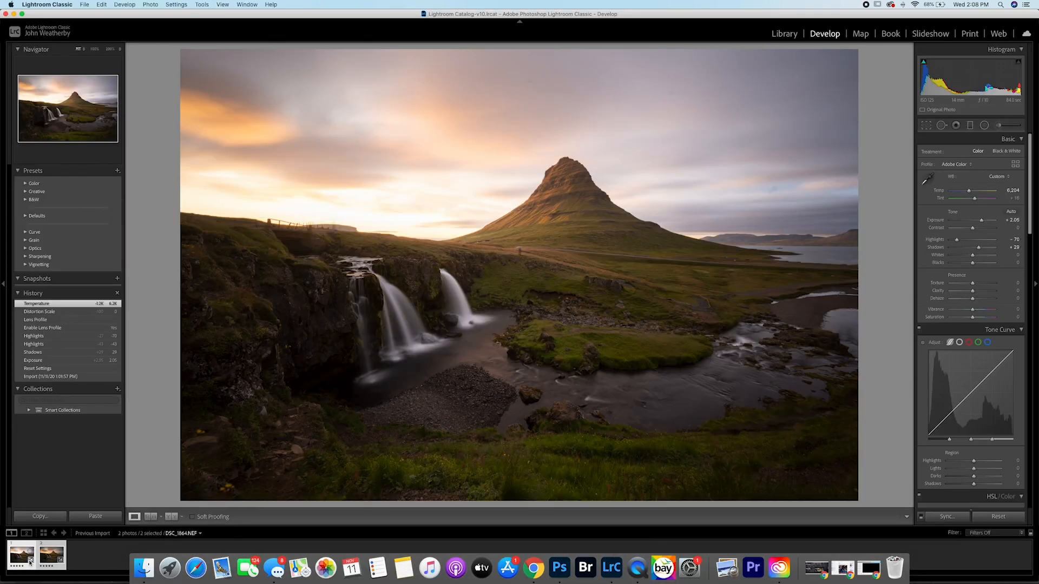
{"action": "left_click", "coordinate": [87, 555]}
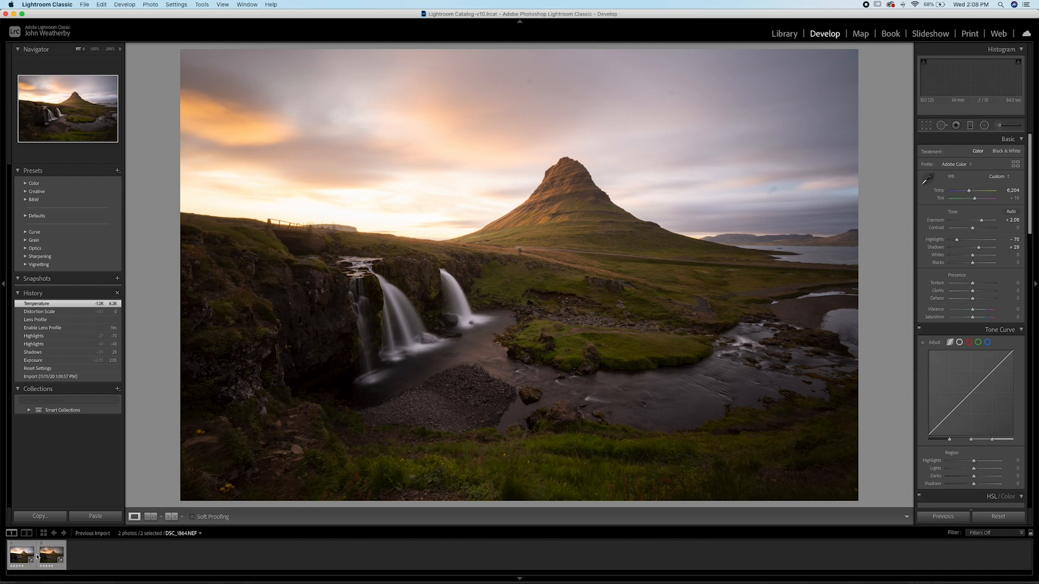
{"action": "left_click", "coordinate": [25, 558]}
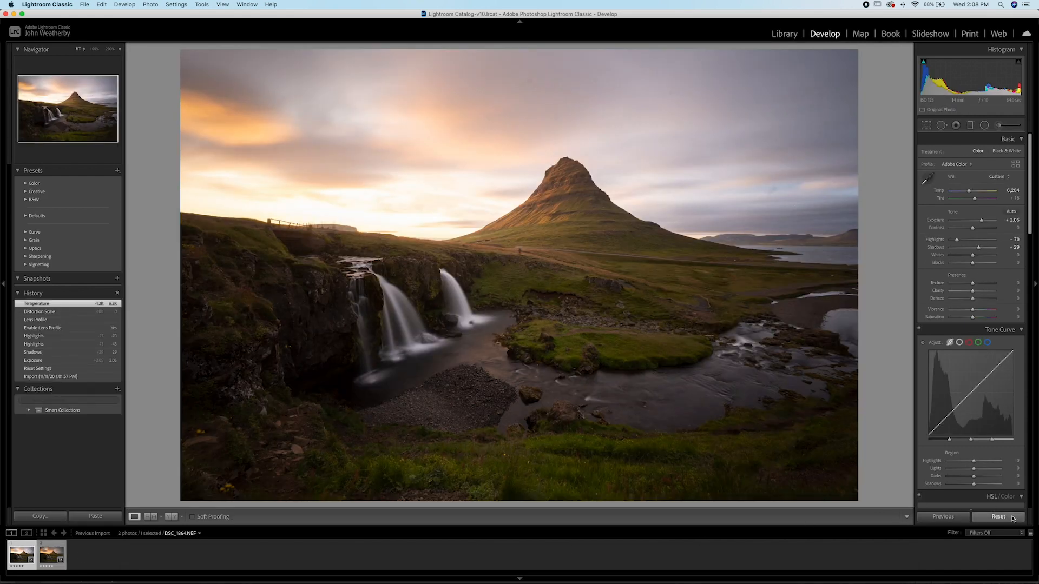
{"action": "left_click", "coordinate": [999, 516]}
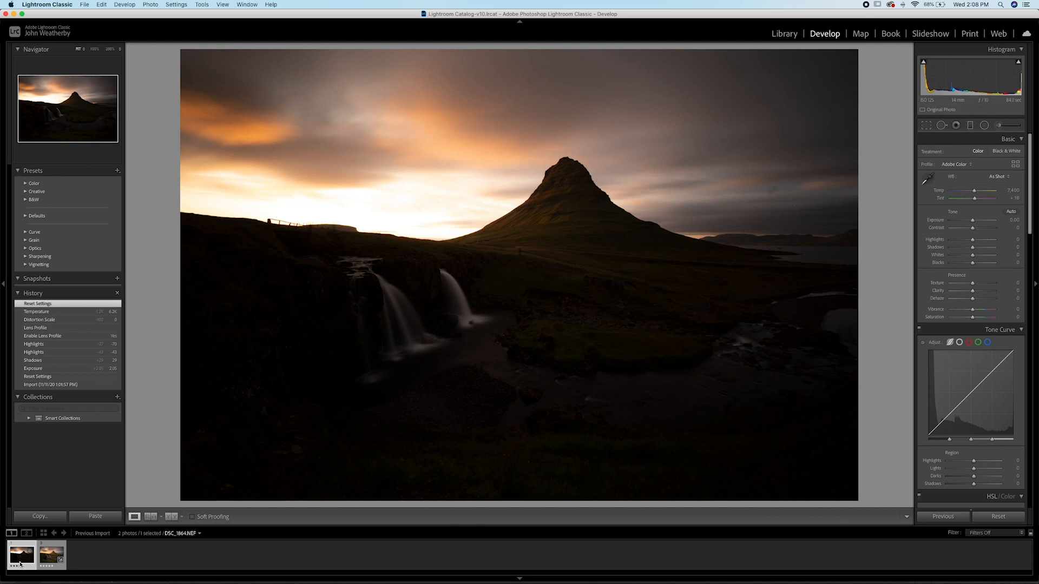
Step: Open the reset DSC_1864.NEF in Photoshop and place it as the top layer of the edited waterfall document, aligned with the canvas
{"action": "key", "text": "super+e"}
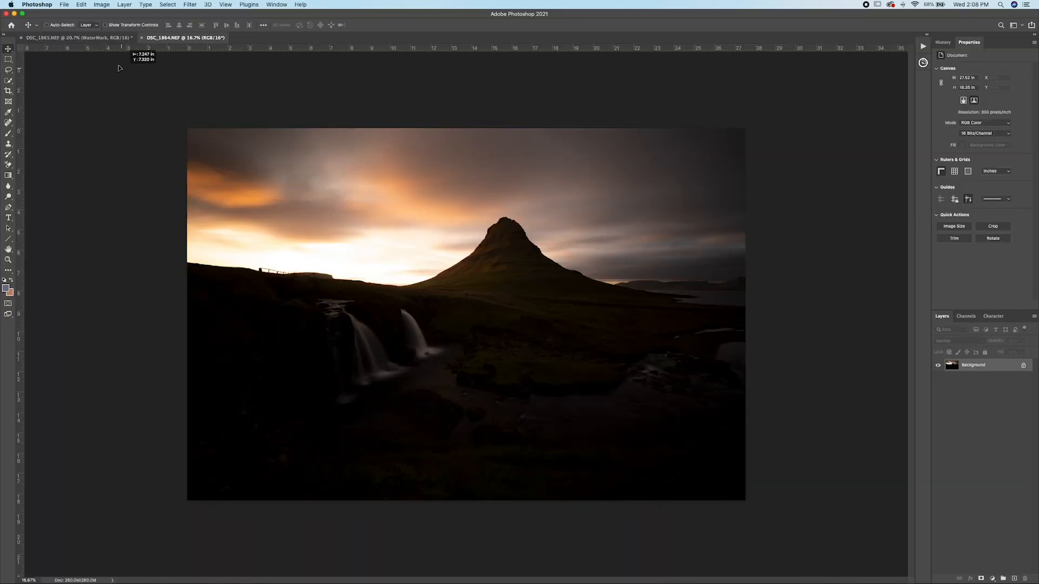
{"action": "left_click", "coordinate": [100, 38]}
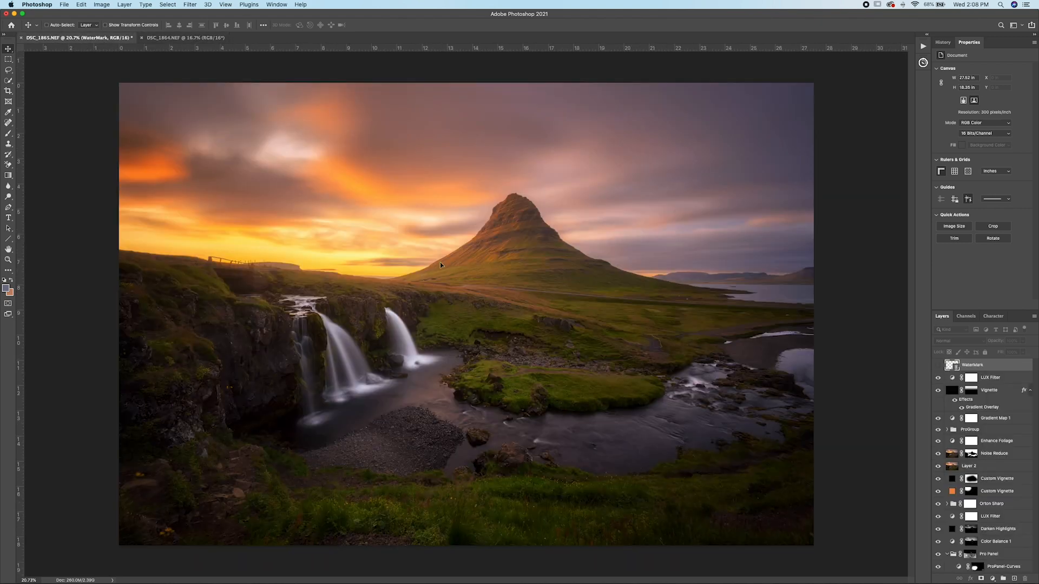
{"action": "key", "text": "super+v"}
{"action": "left_click_drag", "start_coordinate": [476, 279], "coordinate": [504, 331]}
Step: Toggle the visibility of the unedited exposure layer to compare the original photo with the finished edit
{"action": "left_click", "coordinate": [938, 366]}
{"action": "left_click", "coordinate": [938, 366]}
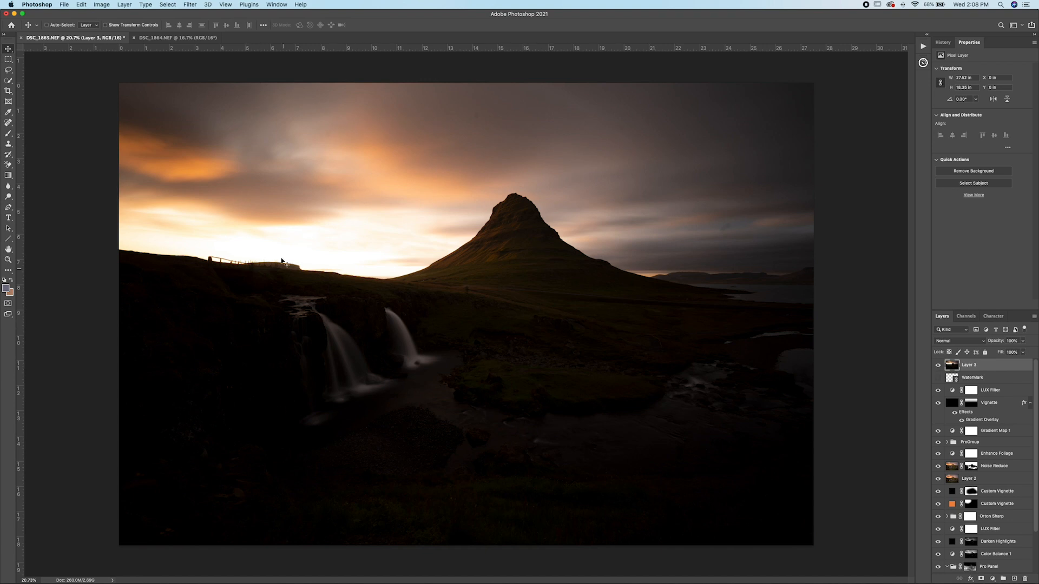
{"action": "left_click", "coordinate": [938, 366]}
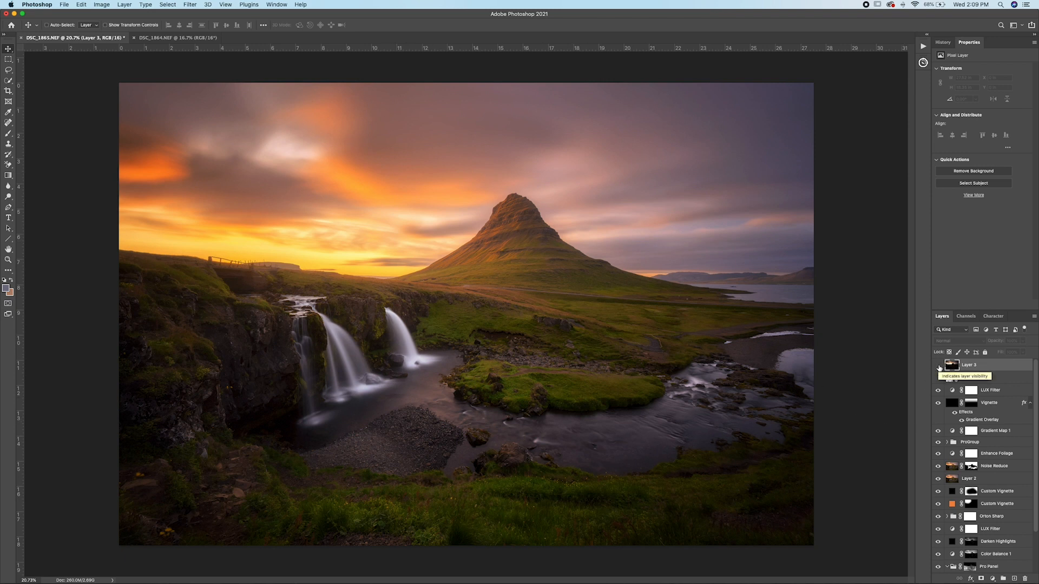
{"action": "left_click", "coordinate": [939, 366]}
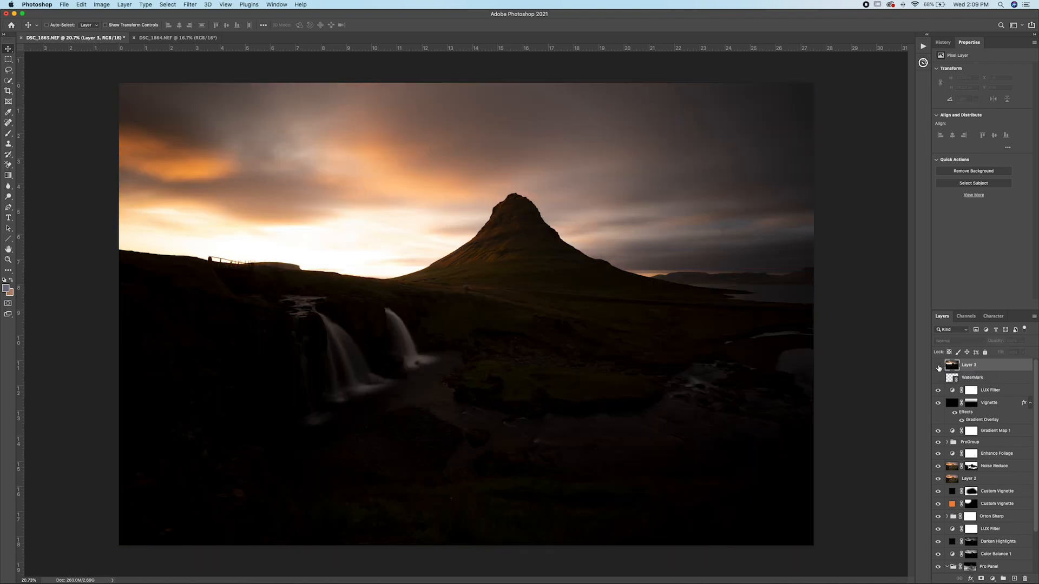